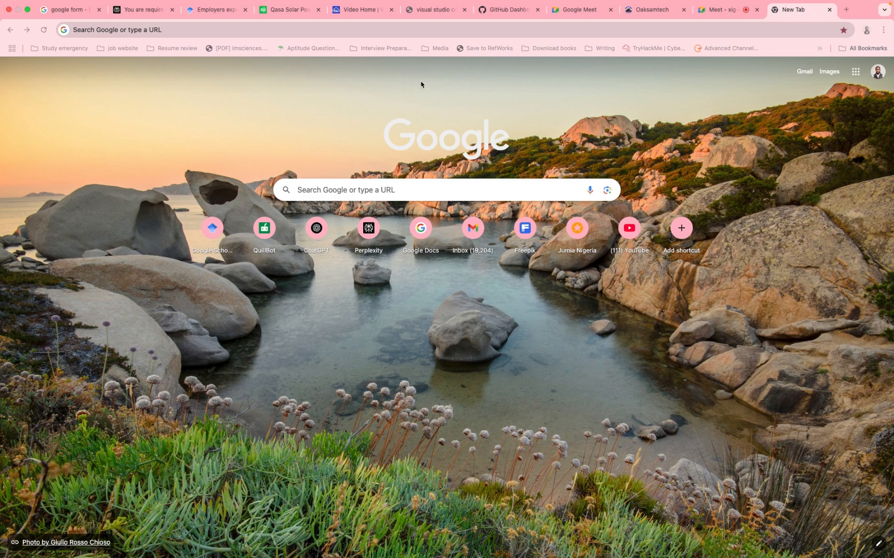
- Open the World Bank DataBank page for World Development Indicators at databank.worldbank.org/source/world-development-indicators
left_click(369, 31)
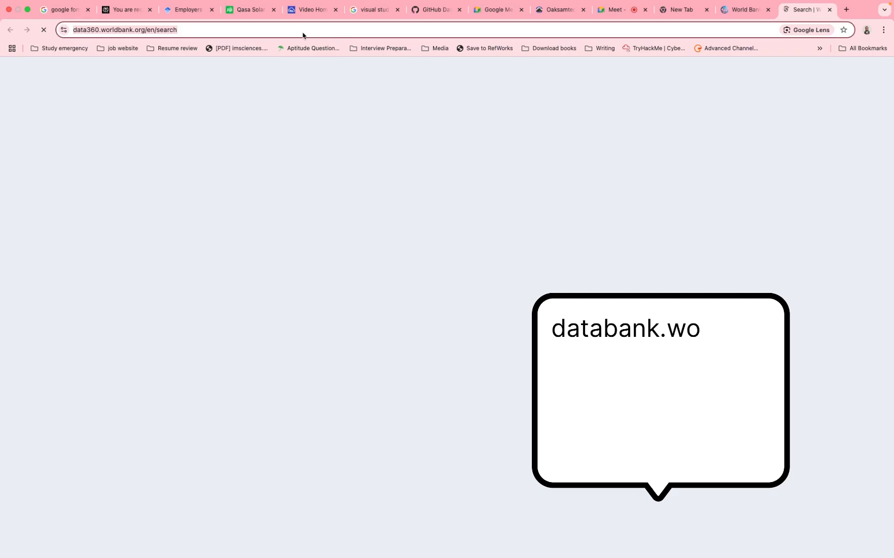
left_click(303, 33)
type("databank.worldbank.org/source/world-development-indicators")
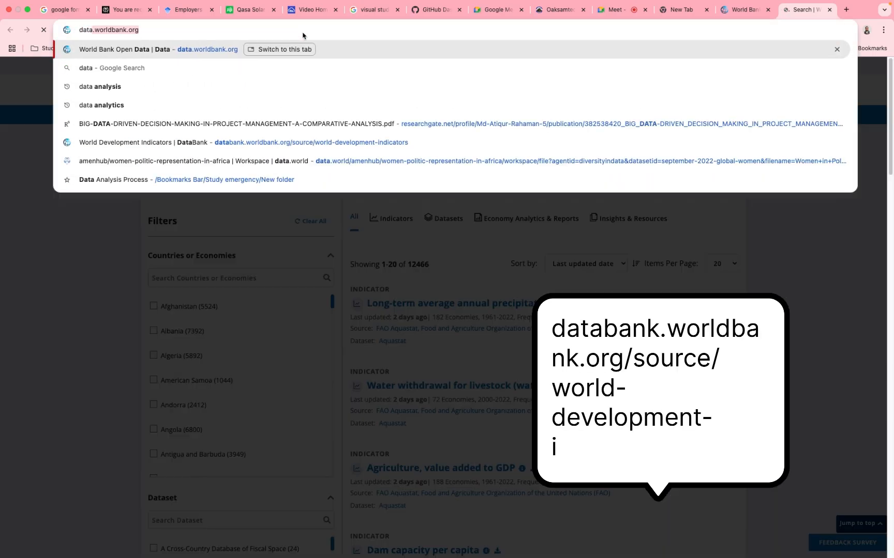
key("Return")
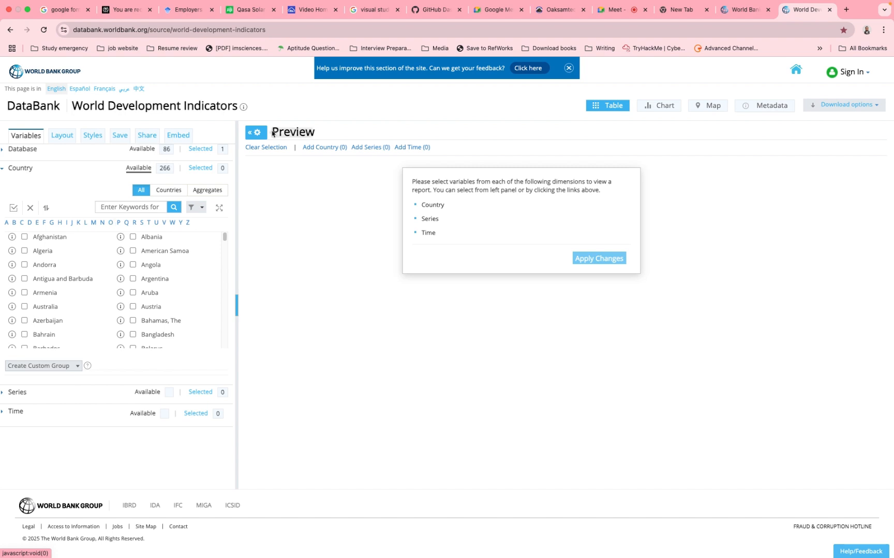
- Search Google for FDI and read the definition of foreign direct investment
left_click(744, 10)
left_click(741, 26)
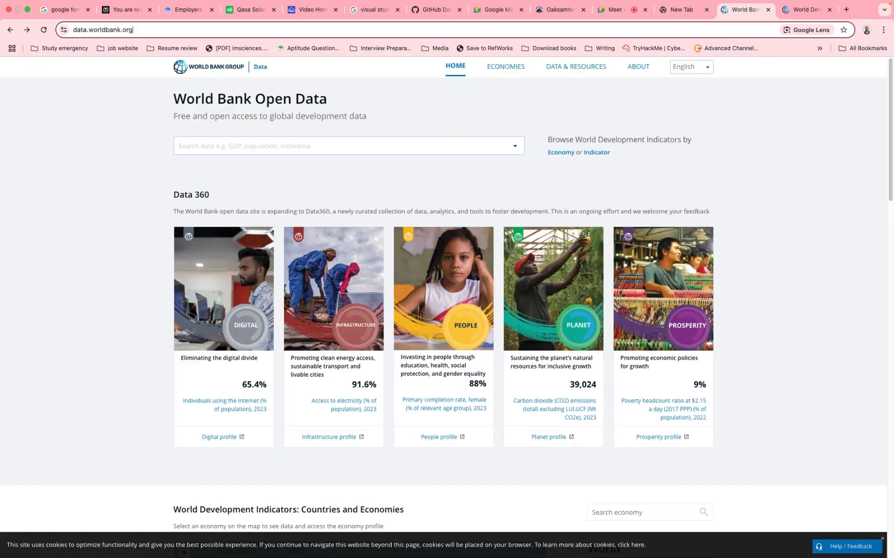
type("FDI")
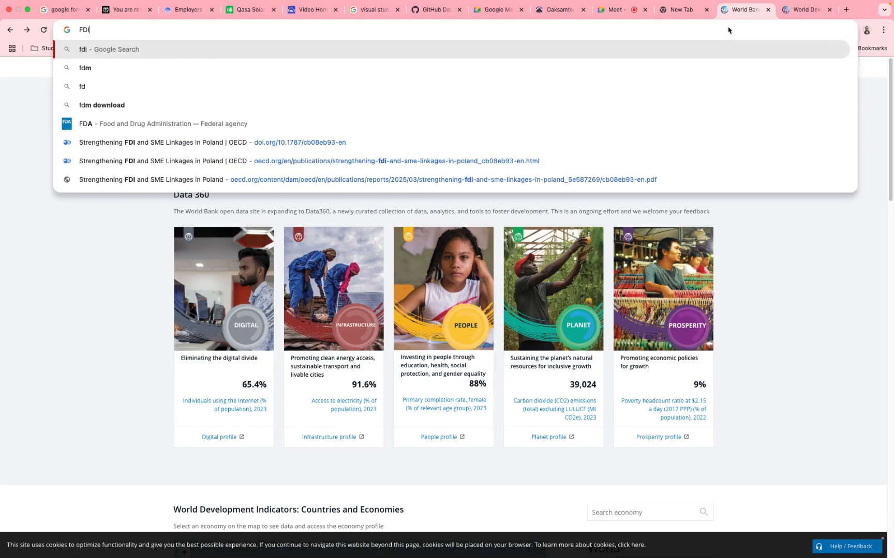
key("Return")
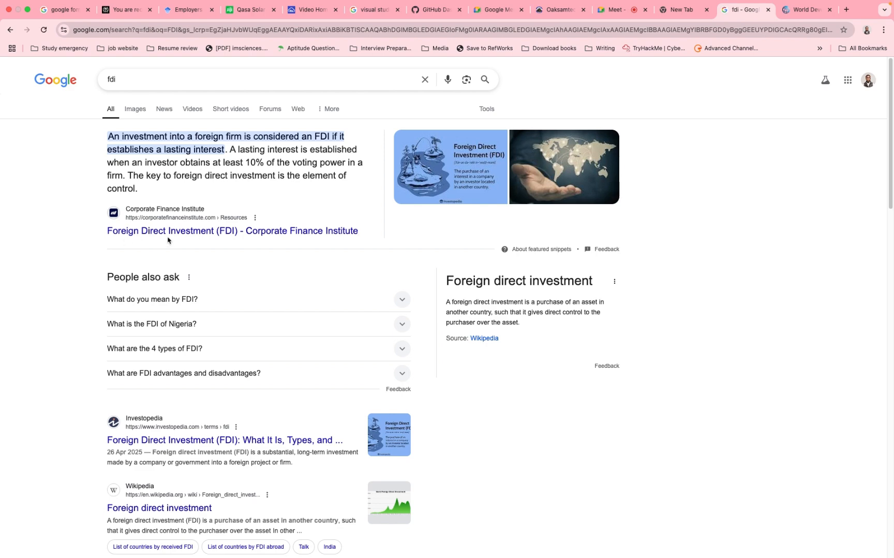
scroll(171, 238, "up", 5, "ctrl")
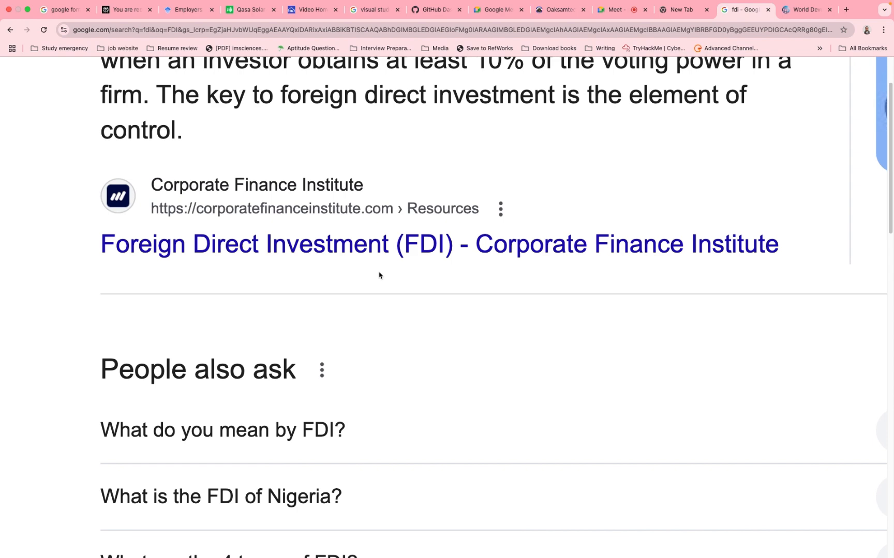
- Return to the World Development Indicators page, collapse its Country section and expand the list of available databases
left_click(614, 10)
left_click(794, 11)
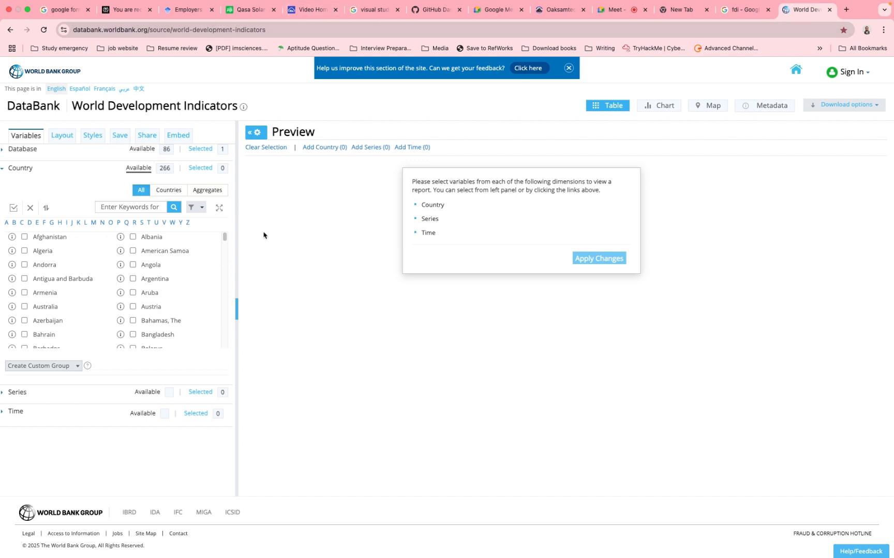
left_click_drag(267, 29, 72, 30)
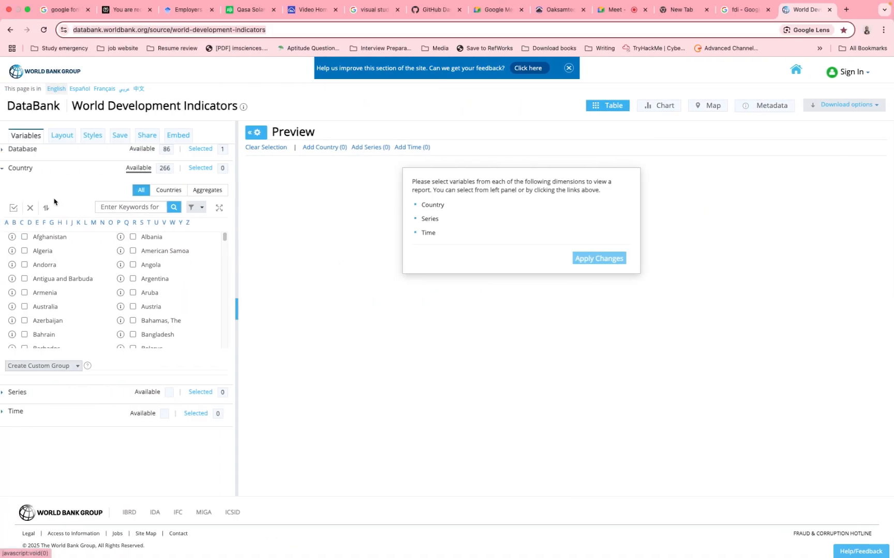
left_click(3, 170)
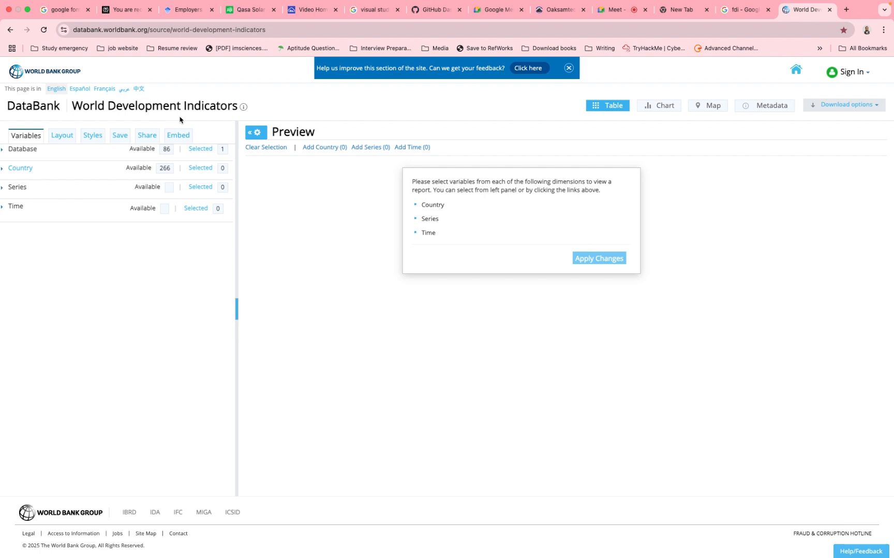
left_click_drag(279, 31, 126, 35)
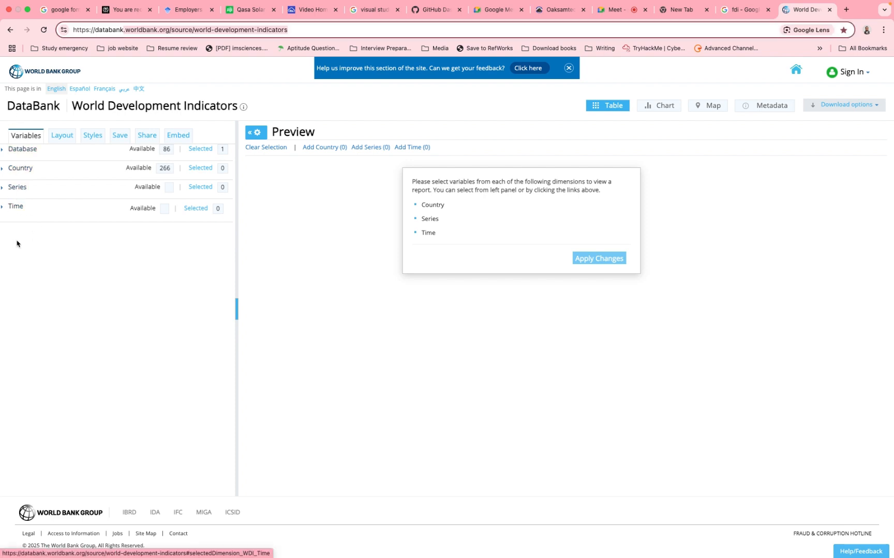
left_click(4, 150)
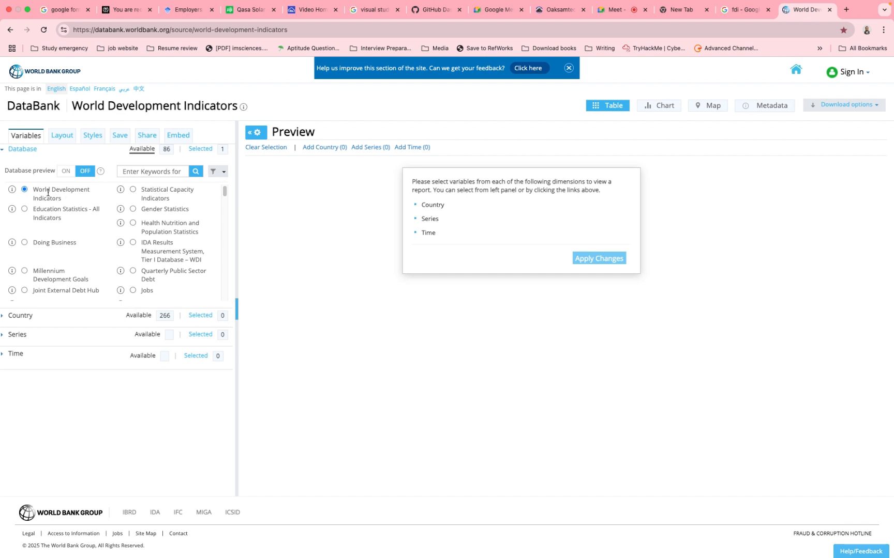
- Collapse the Database section and expand the Country section to show the available countries
key("super+Tab")
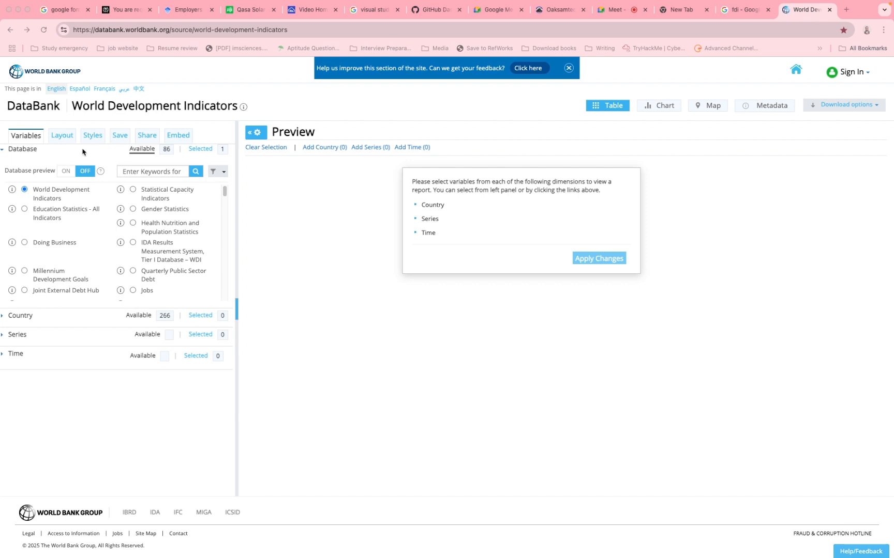
left_click(1, 152)
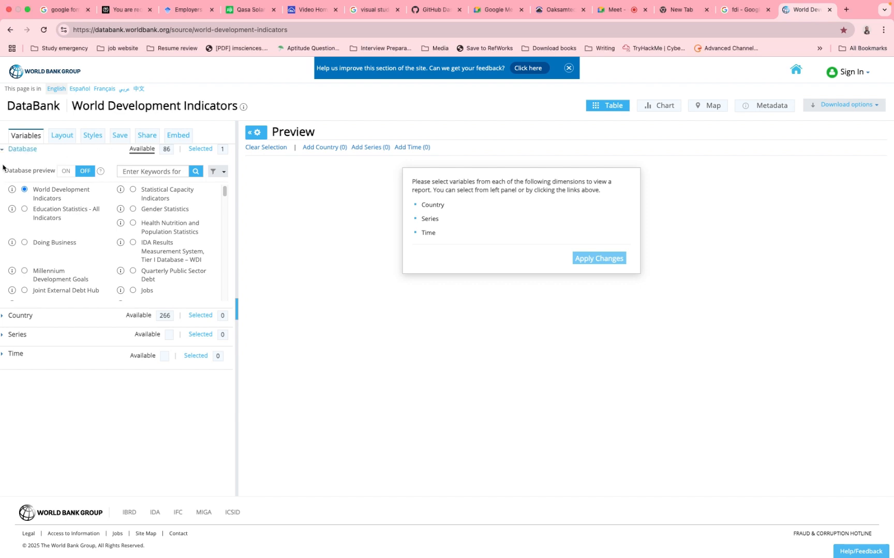
left_click(4, 151)
left_click(9, 172)
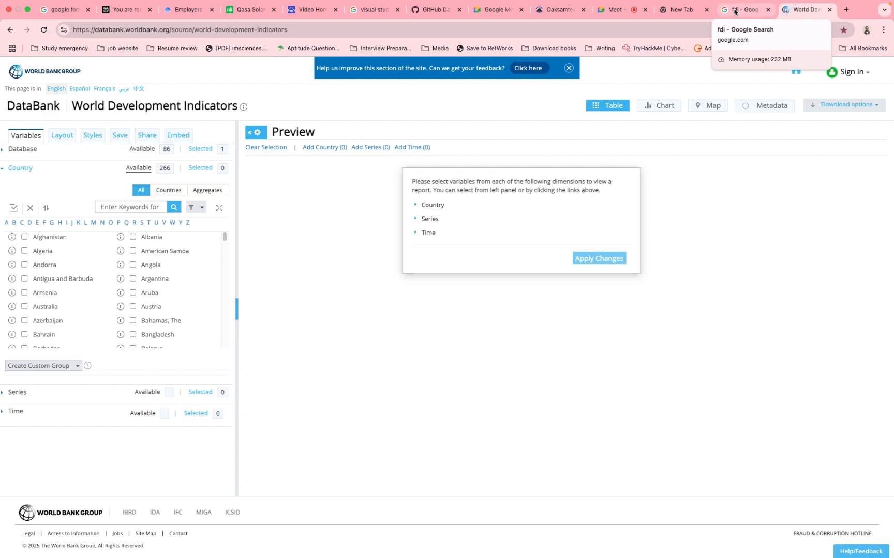
- Replace the FDI query in the Google search with "Developing countries" and run the search
left_click(733, 11)
scroll(517, 62, "up", 3)
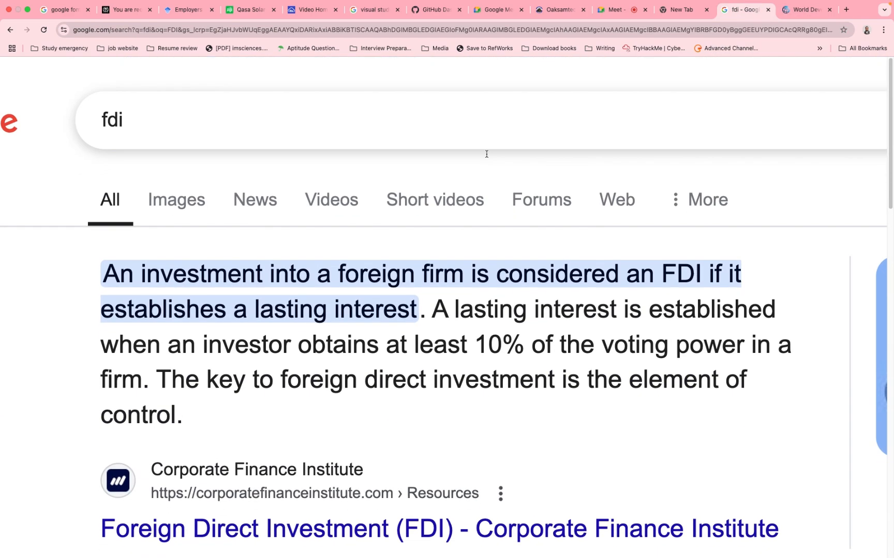
key("super+0")
left_click_drag(185, 94, 142, 98)
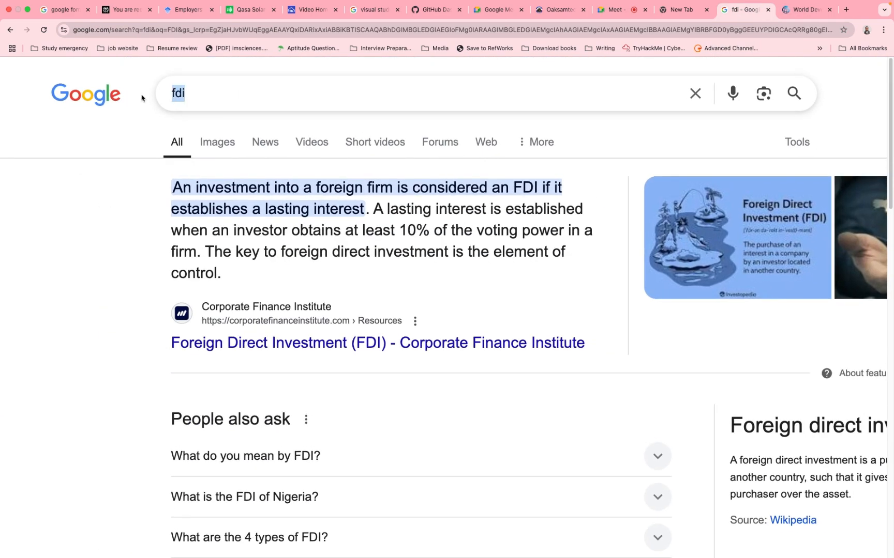
type("Devel")
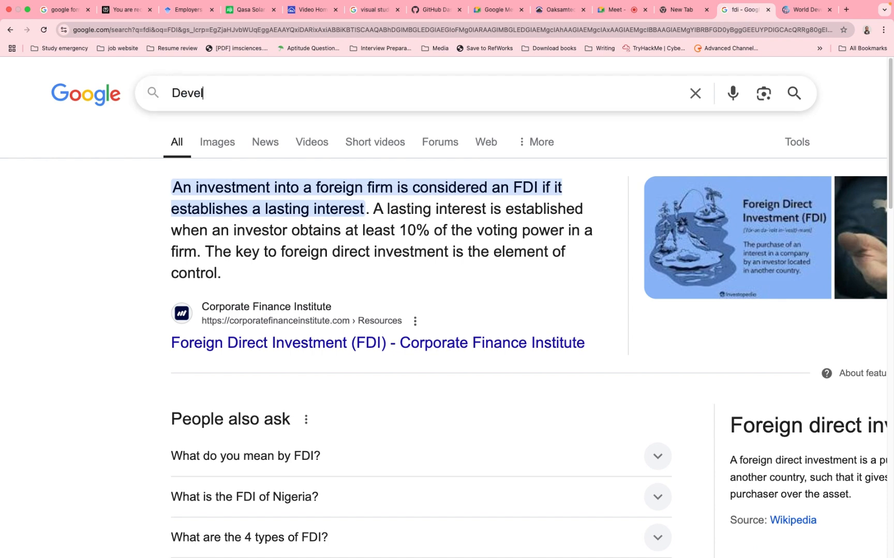
type("oping countries")
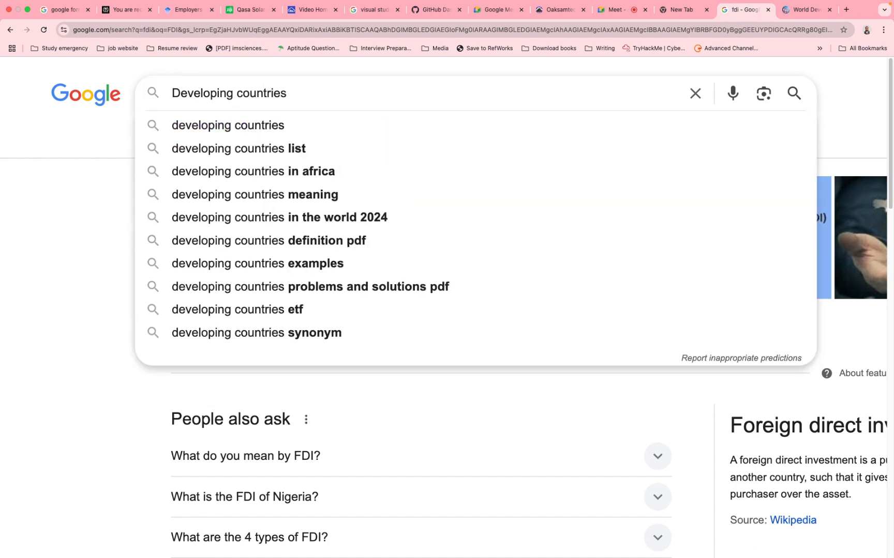
key("Return")
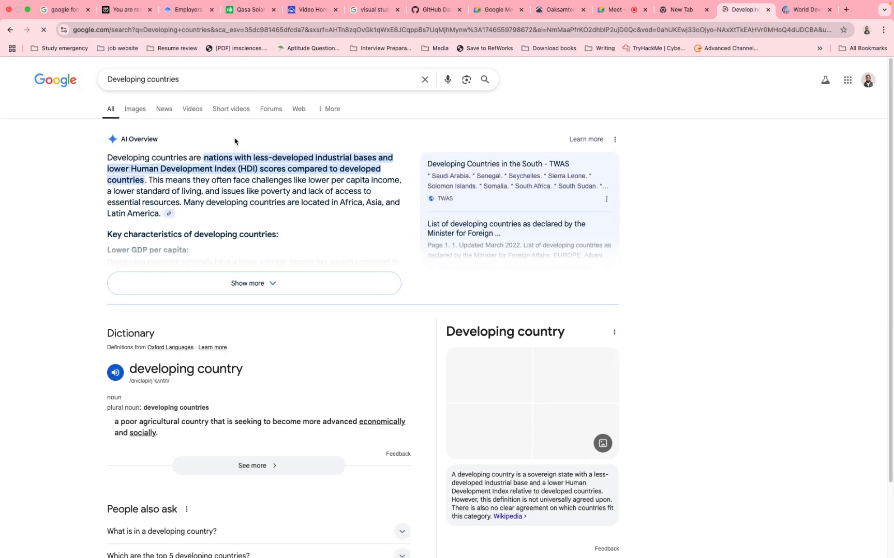
- Open Worlddata.info's list of 152 developing countries, look through its country table, and return to the search results
scroll(207, 329, "down", 8)
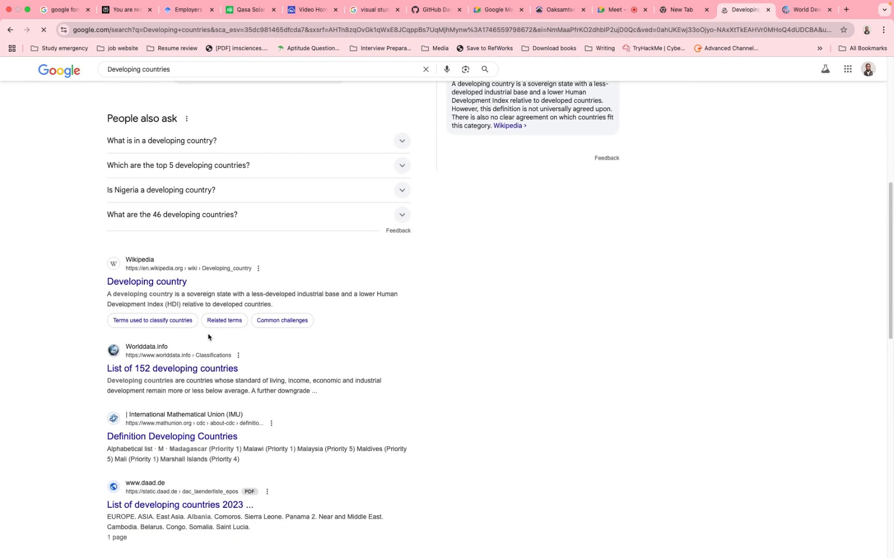
left_click(174, 356)
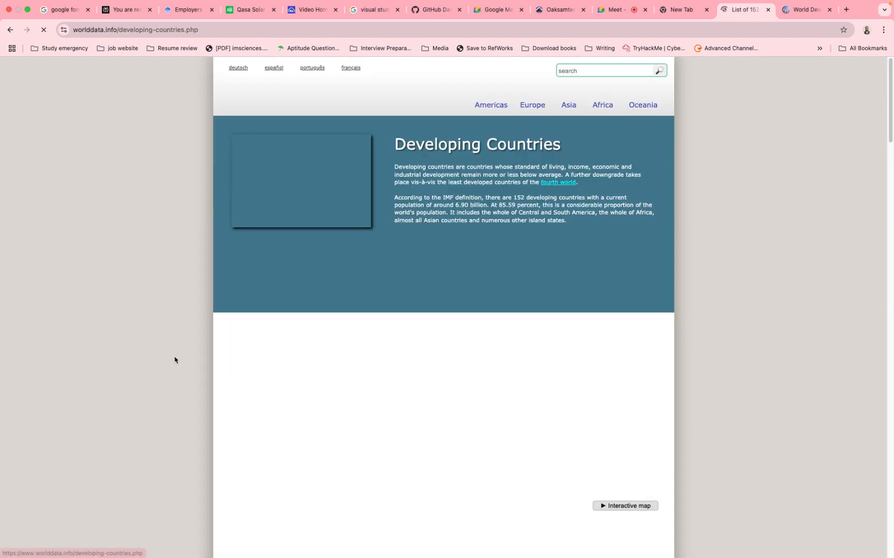
scroll(414, 358, "down", 8)
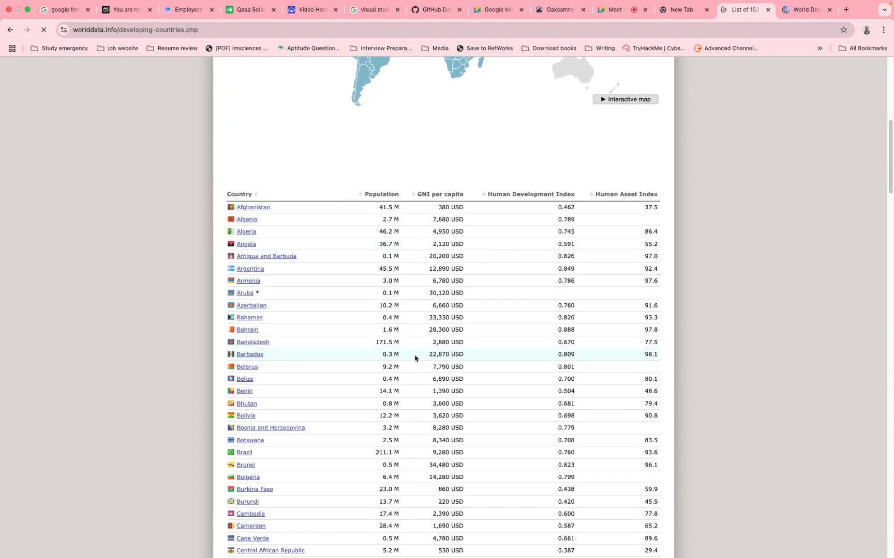
scroll(415, 359, "down", 1)
scroll(415, 357, "down", 5)
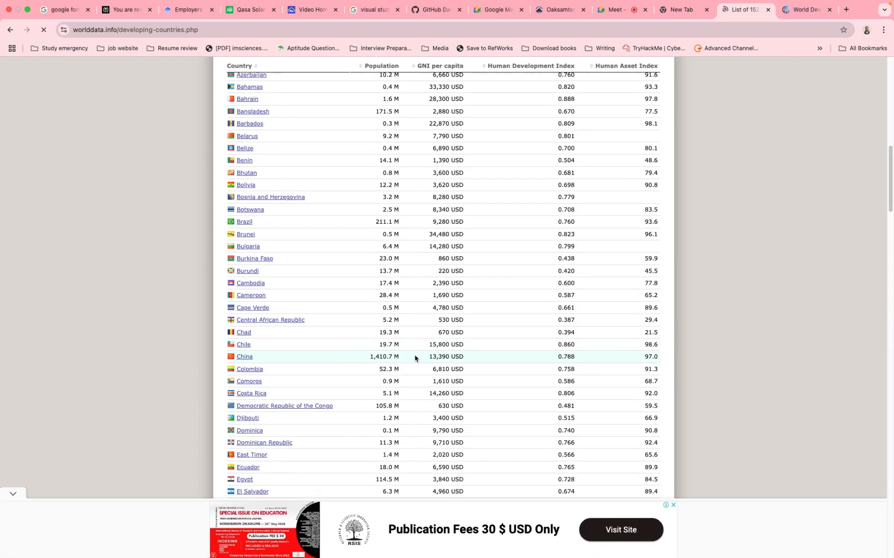
scroll(414, 358, "up", 7)
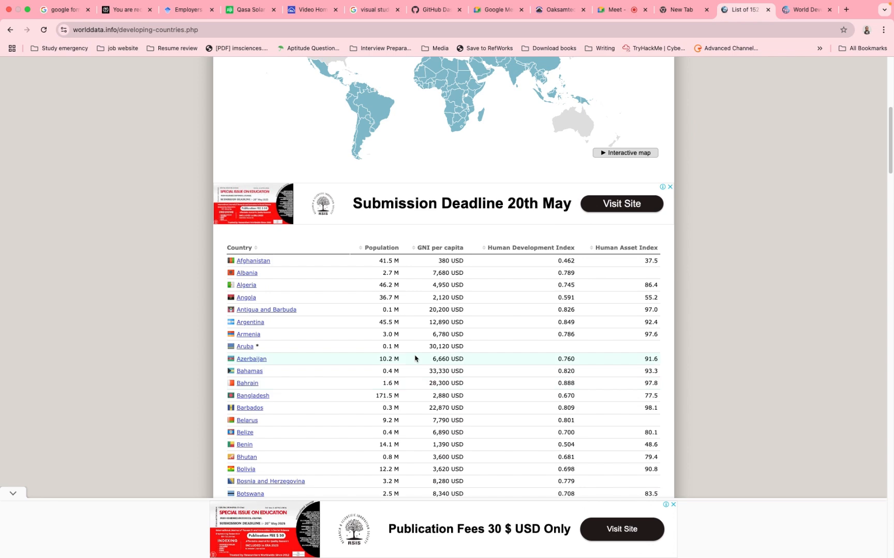
scroll(415, 359, "up", 10)
scroll(415, 358, "left", 5)
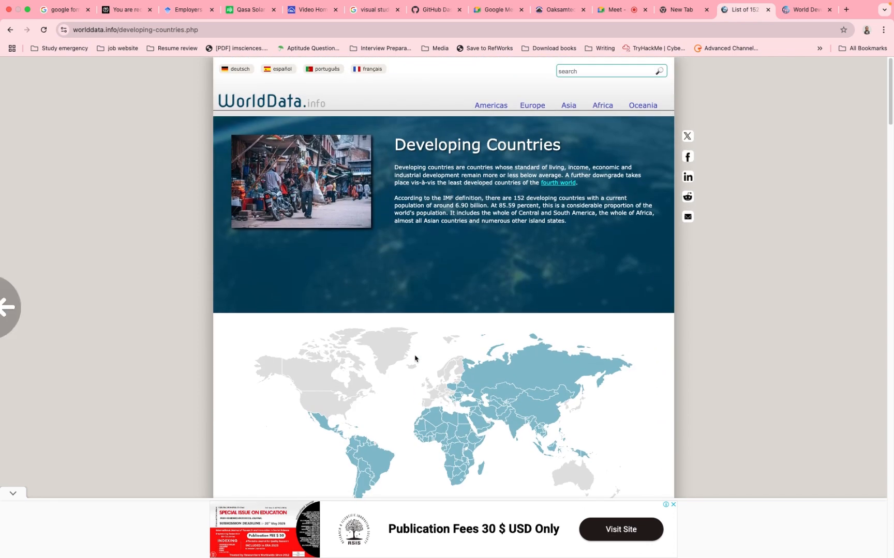
- Open the daad.de PDF "List of developing countries 2023" and examine the enlarged table, focusing on the North African countries
scroll(415, 358, "down", 3)
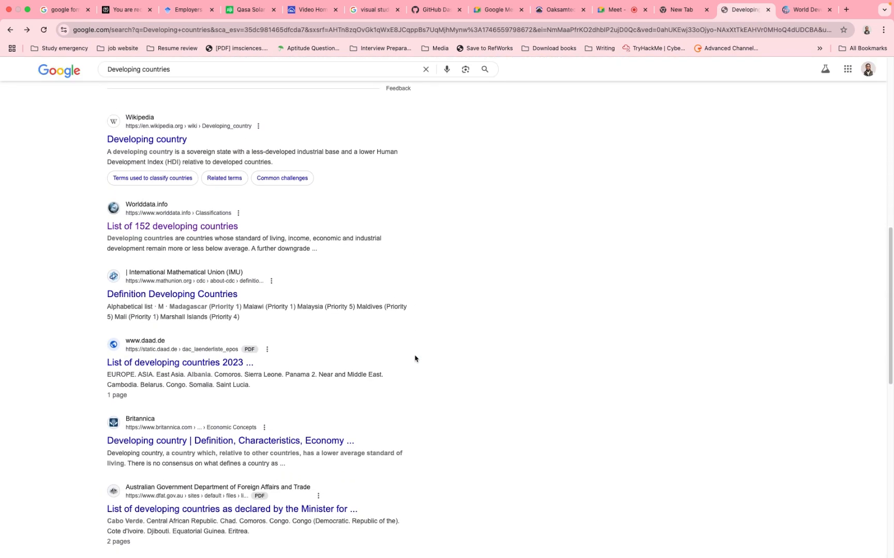
left_click(192, 363)
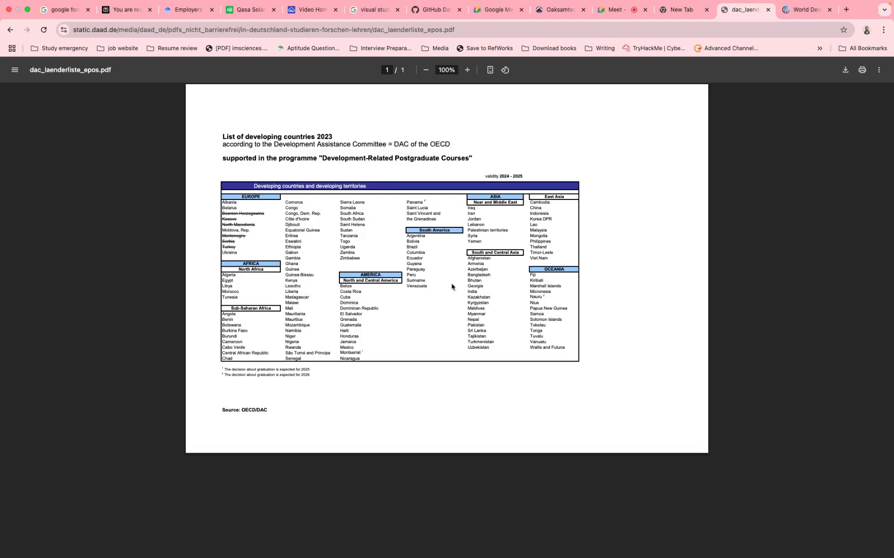
scroll(283, 235, "up", 5)
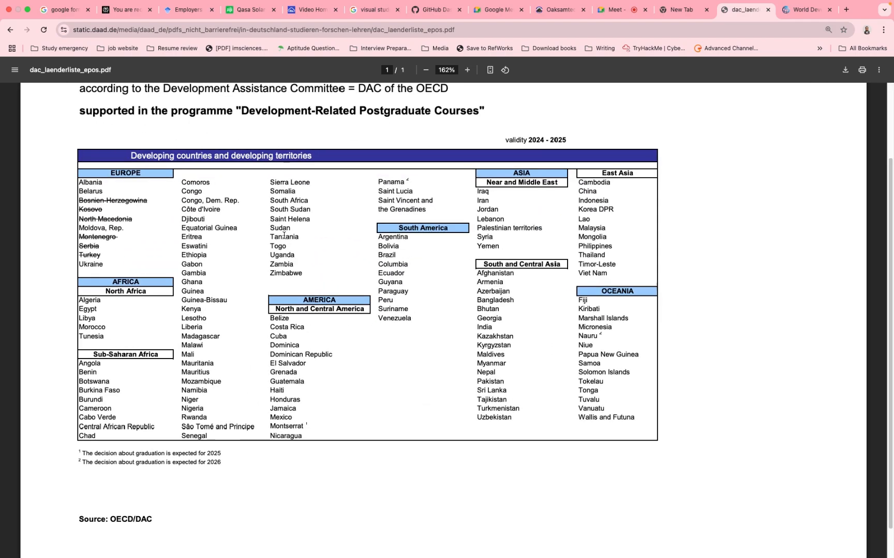
scroll(284, 235, "up", 3)
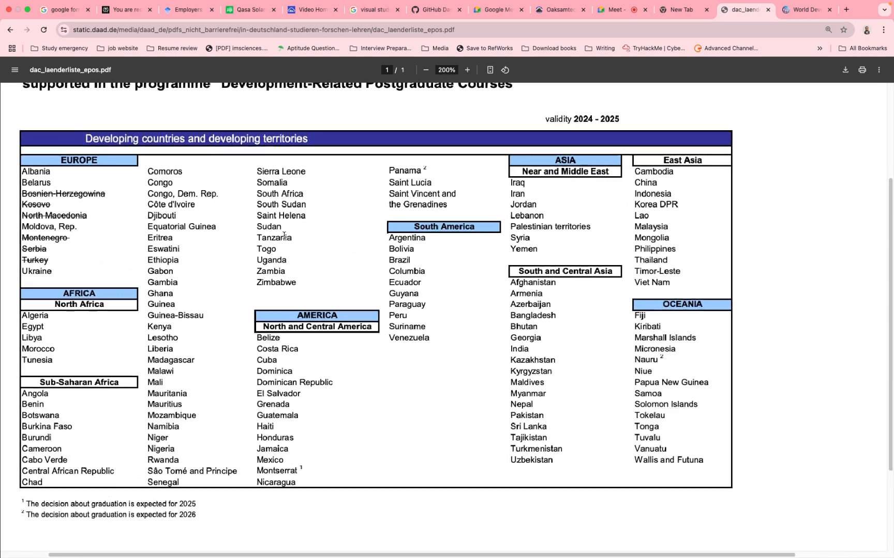
scroll(284, 235, "up", 2)
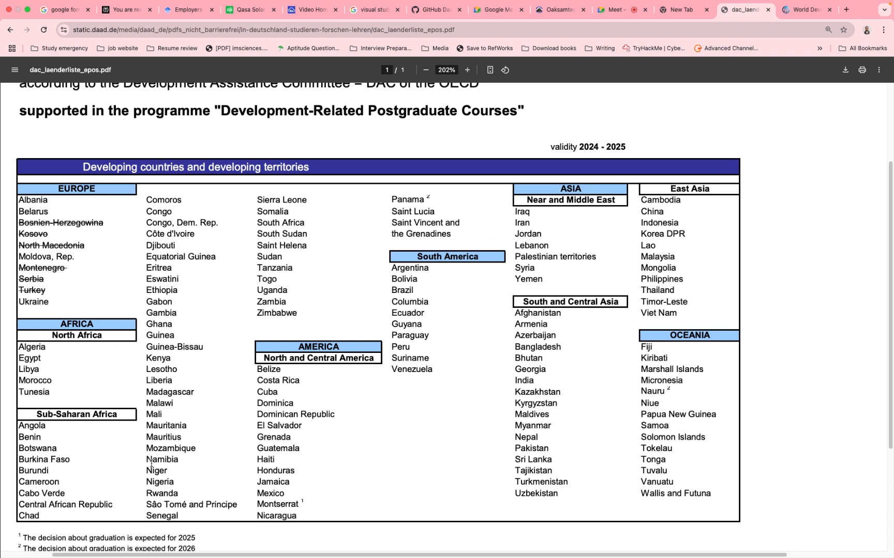
left_click_drag(33, 358, 50, 393)
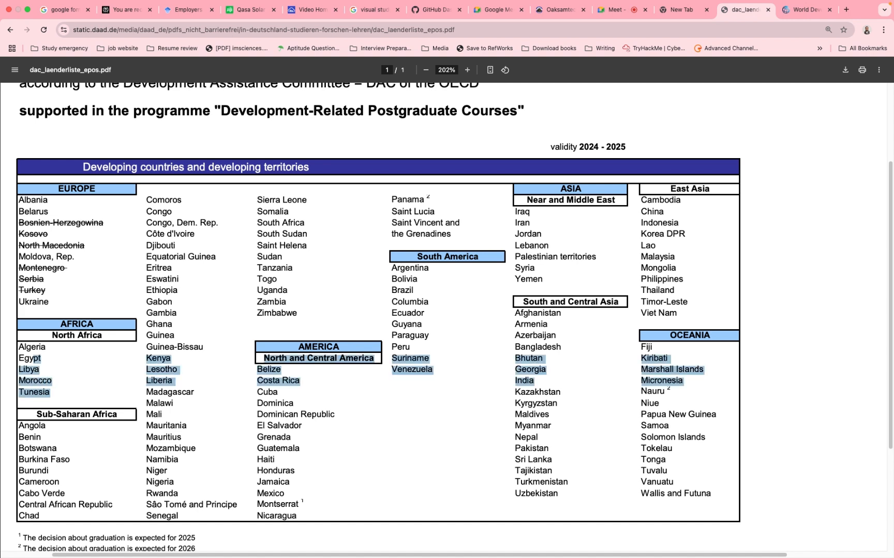
left_click(49, 360)
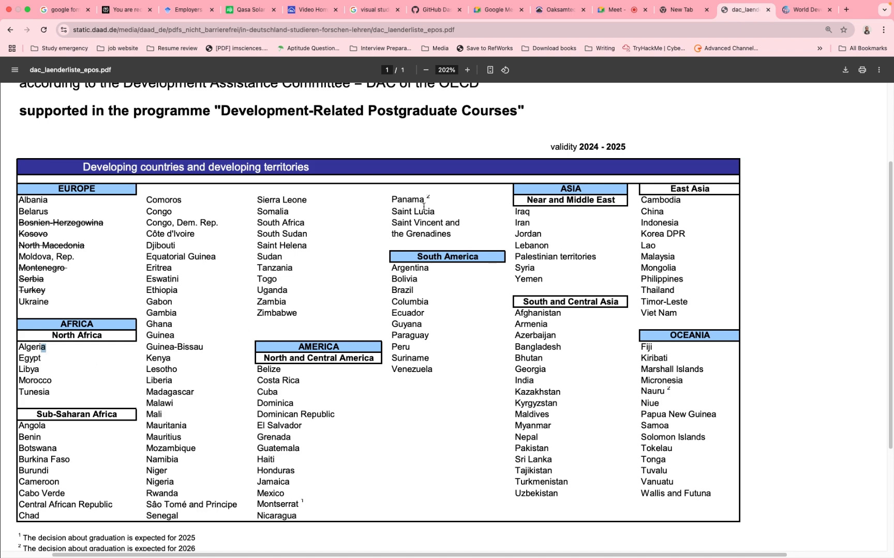
- Return to the World Development Indicators page, search the Country list for "ALgeria", and select Algeria
left_click(791, 10)
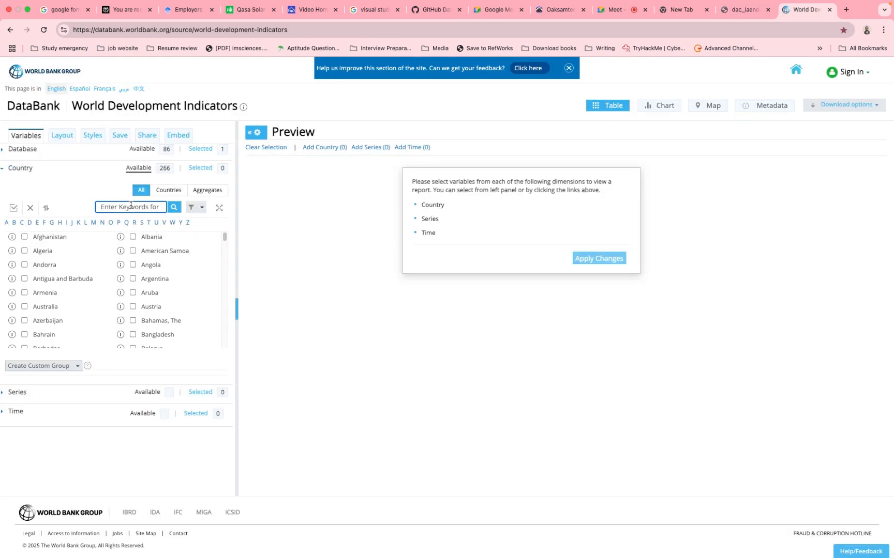
type("ALgeria")
left_click(745, 21)
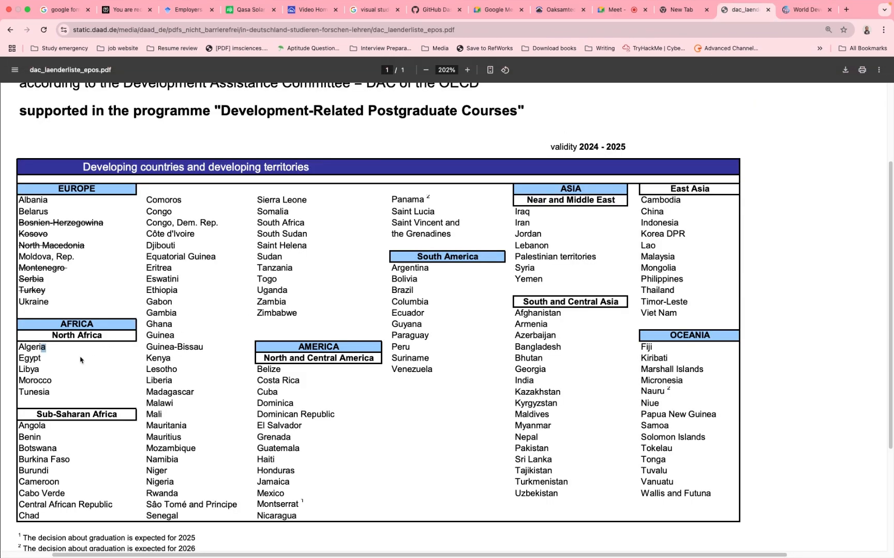
left_click(801, 20)
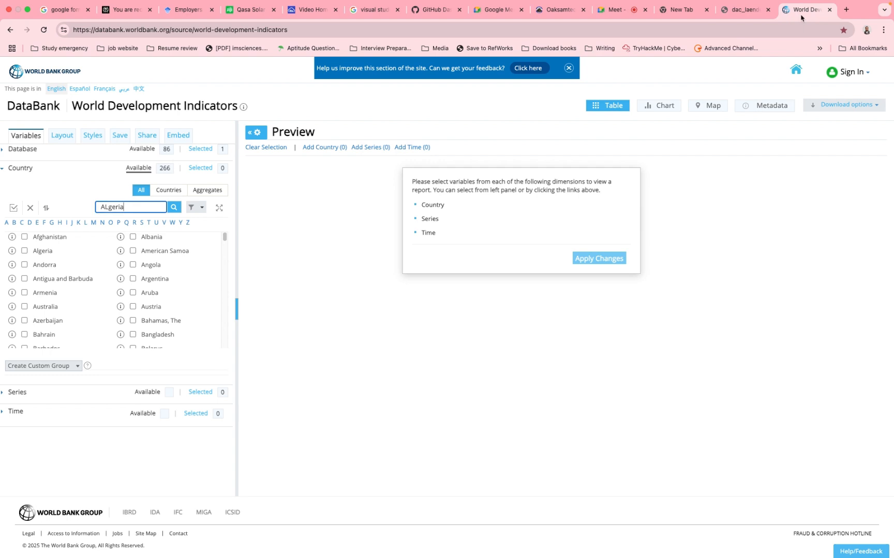
left_click(174, 207)
left_click(24, 237)
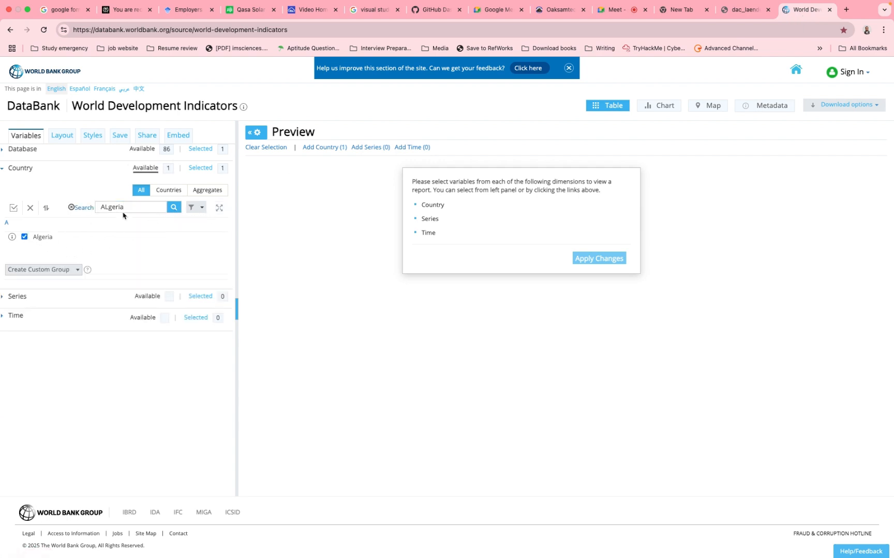
- Replace the country search with "Egypt" and select Egypt, Arab Rep
double_click(126, 207)
type("Egypt")
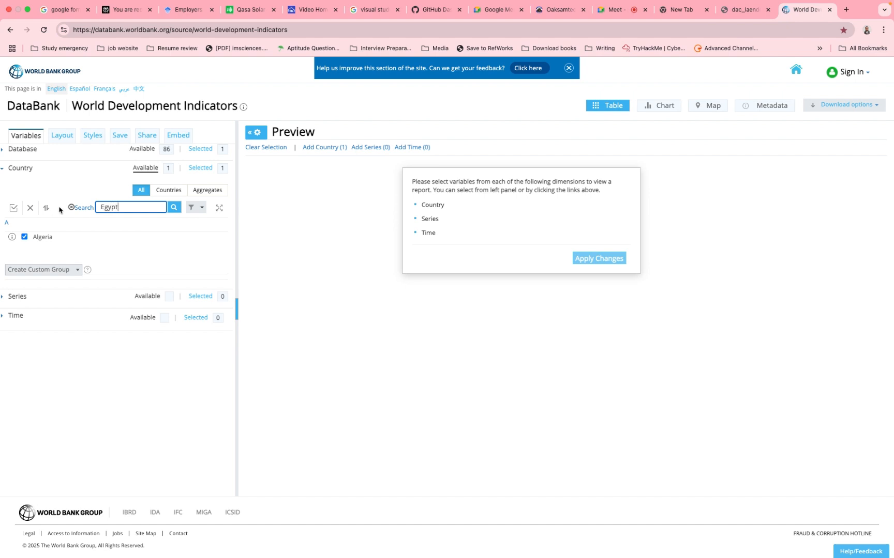
key("Return")
left_click(25, 237)
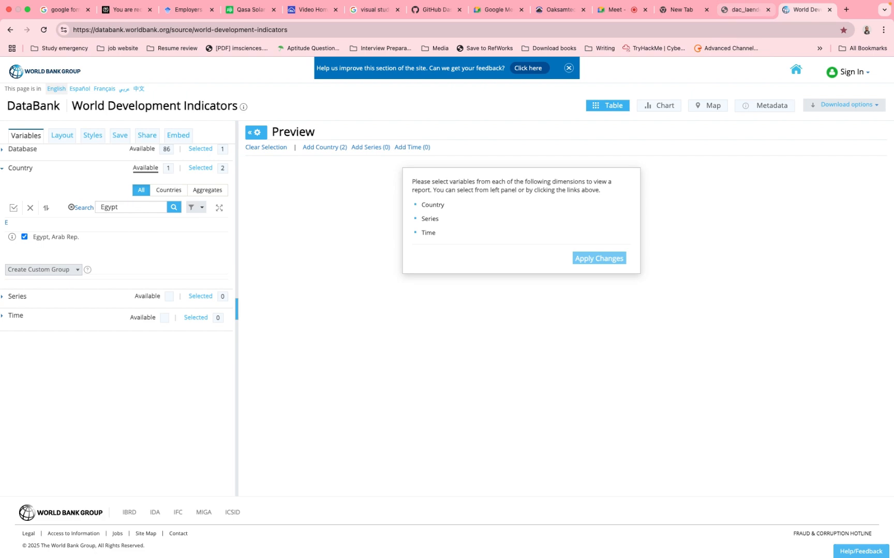
- Check the DAAD PDF for the next North African country, search the DataBank country list for "lib", and select Libya
left_click(744, 9)
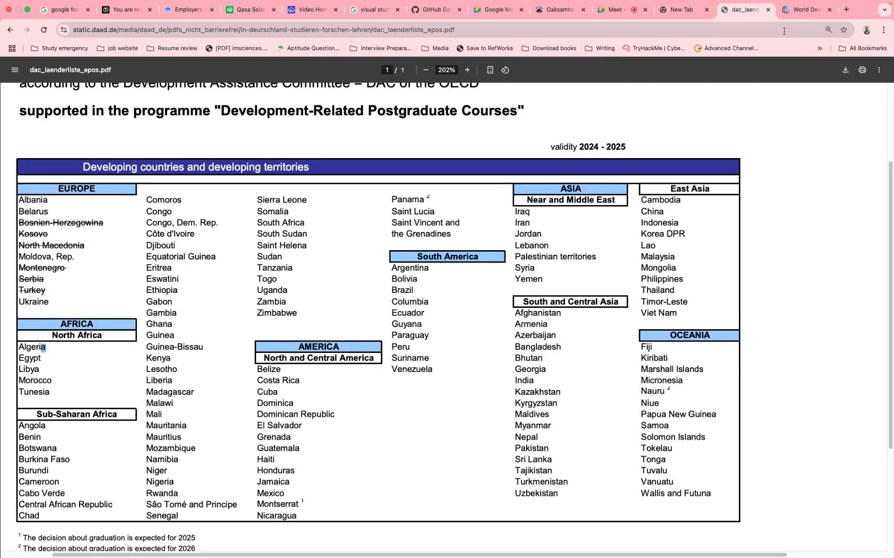
left_click(804, 9)
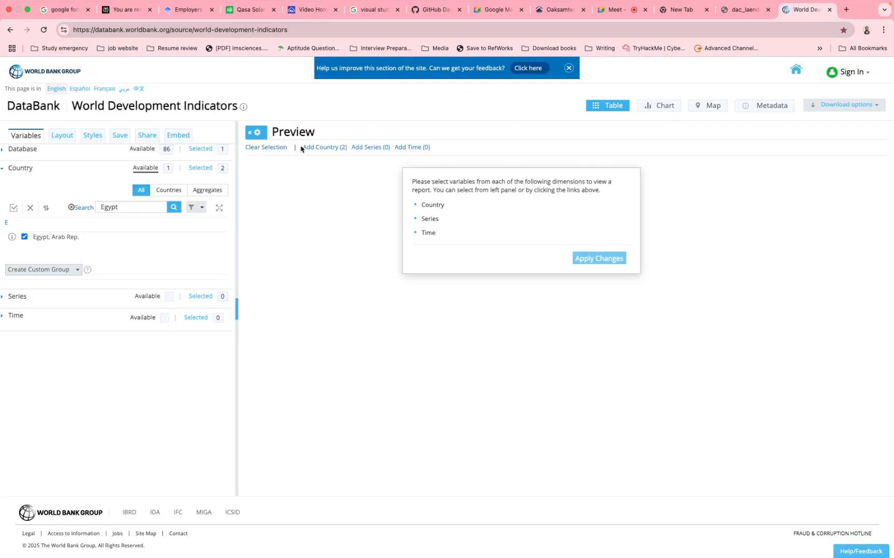
double_click(143, 206)
left_click(71, 207)
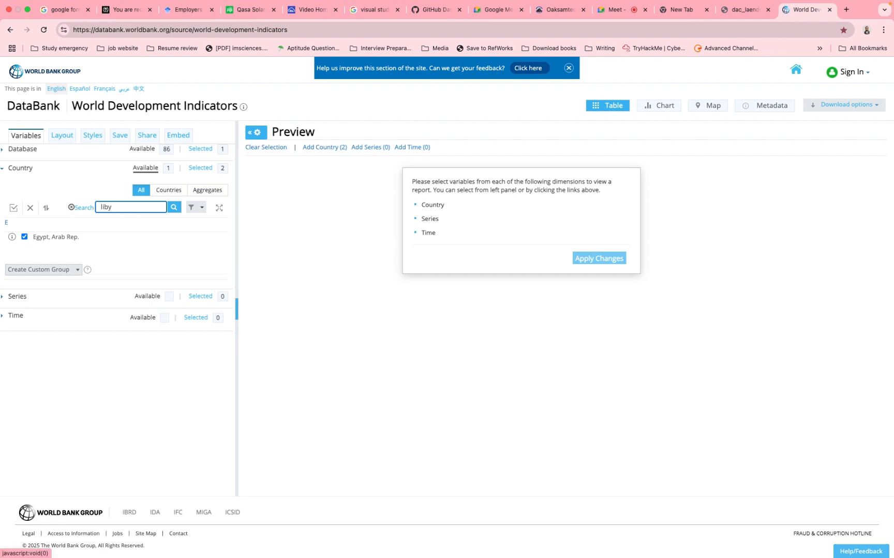
key("Return")
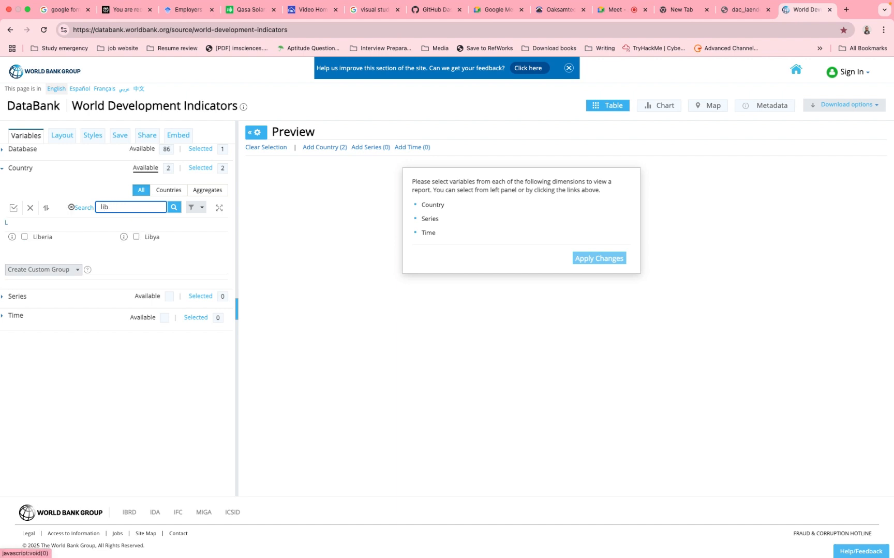
left_click(136, 238)
- Replace the country search with "moro" and select Morocco
double_click(105, 207)
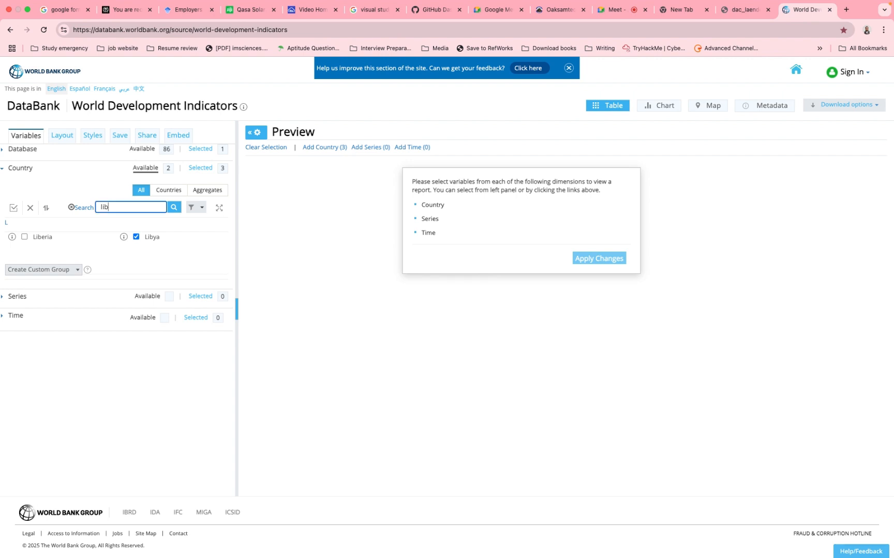
left_click(81, 209)
type("moro")
left_click(174, 209)
left_click(137, 237)
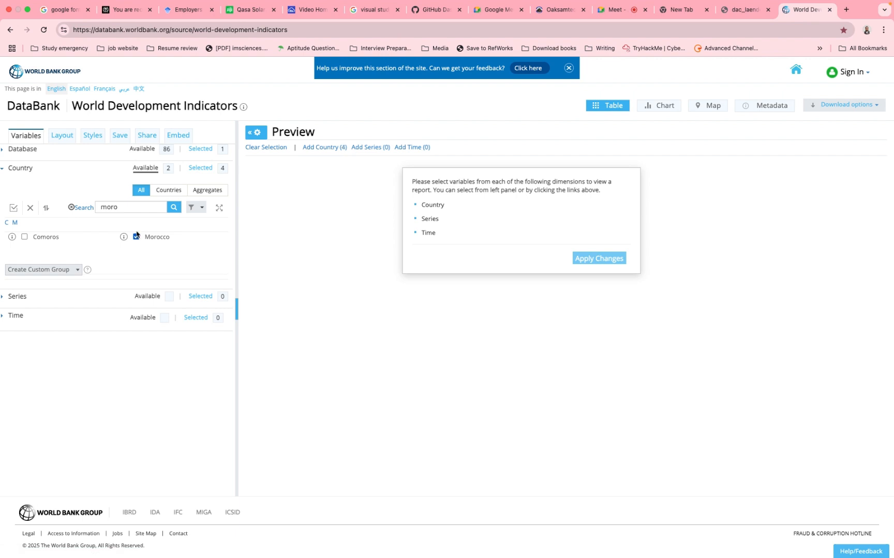
- Search the country list for "tun", select Tunisia, and collapse the Country section
left_click_drag(124, 207, 52, 210)
type("tun")
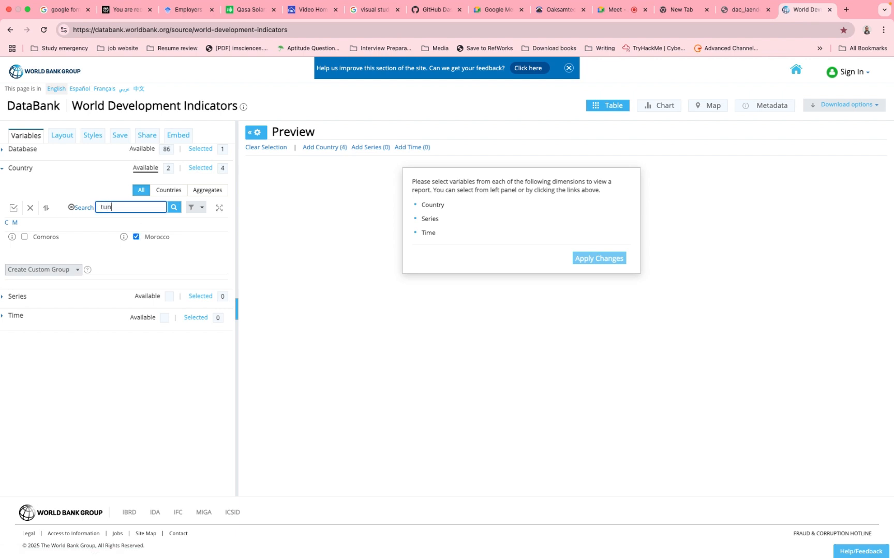
key("Return")
left_click(24, 237)
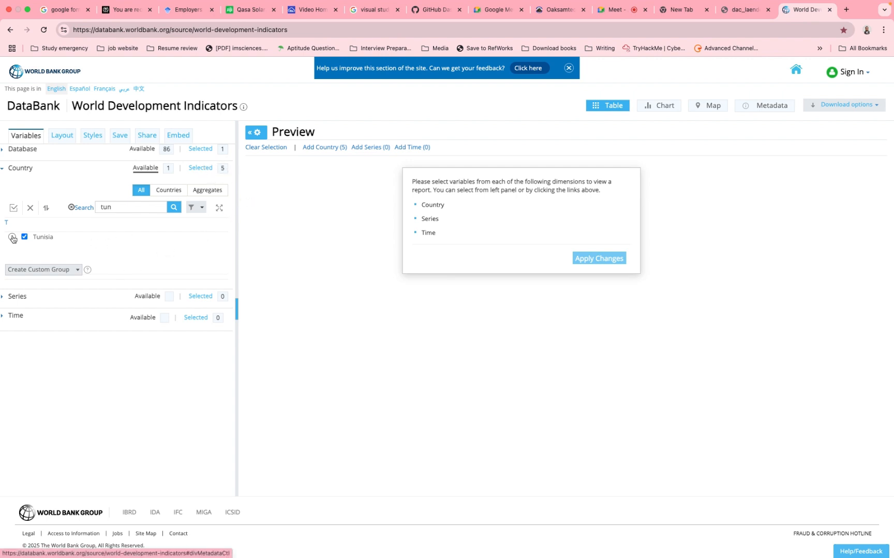
left_click(2, 172)
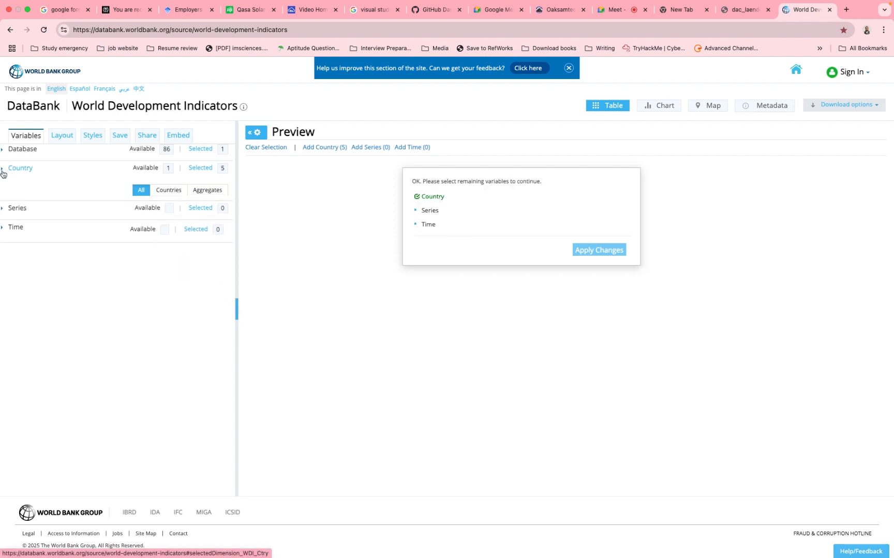
- Expand the Series section and search its indicators for "FDI", replacing that keyword with "FOreign"
left_click(7, 189)
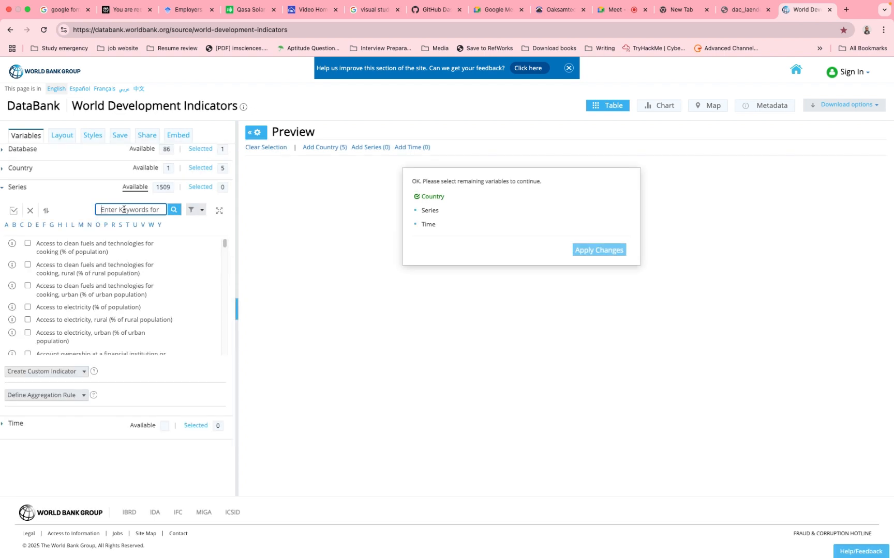
type("F")
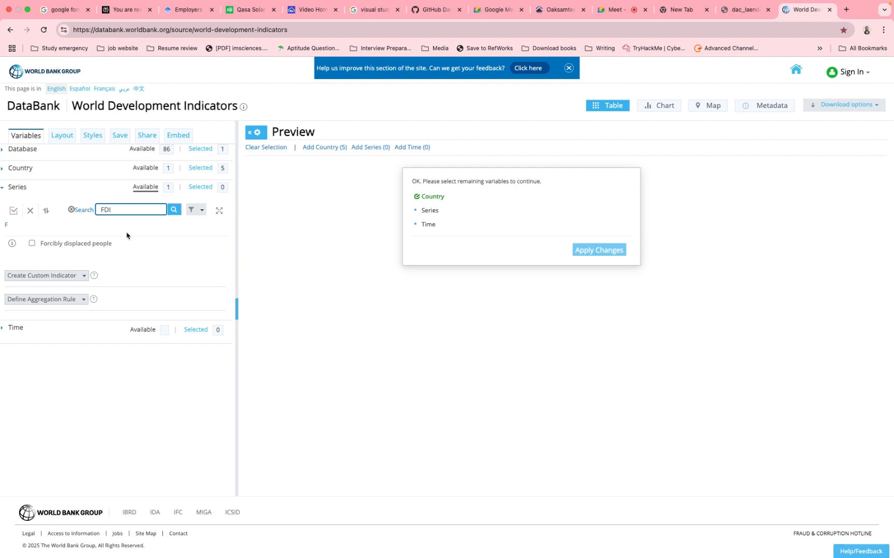
type("DI")
left_click_drag(119, 213, 72, 214)
type("FOreign")
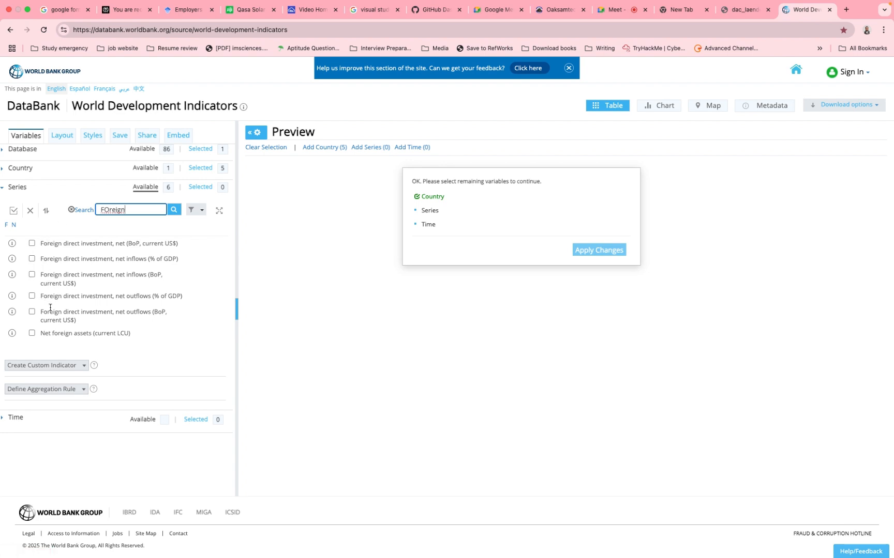
- Select foreign direct investment net inflows and net outflows, each in % of GDP and BoP current US$, and collapse the Series section
left_click(32, 259)
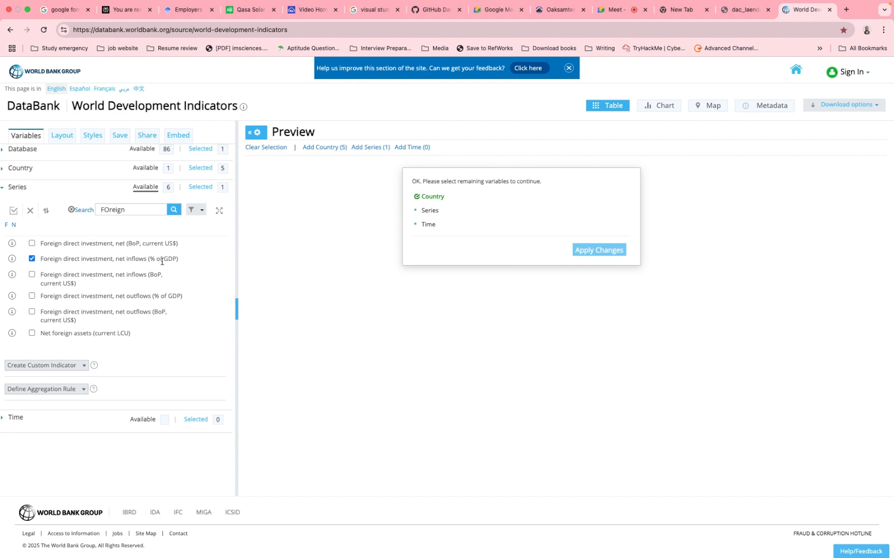
left_click(32, 274)
left_click(32, 296)
left_click(4, 189)
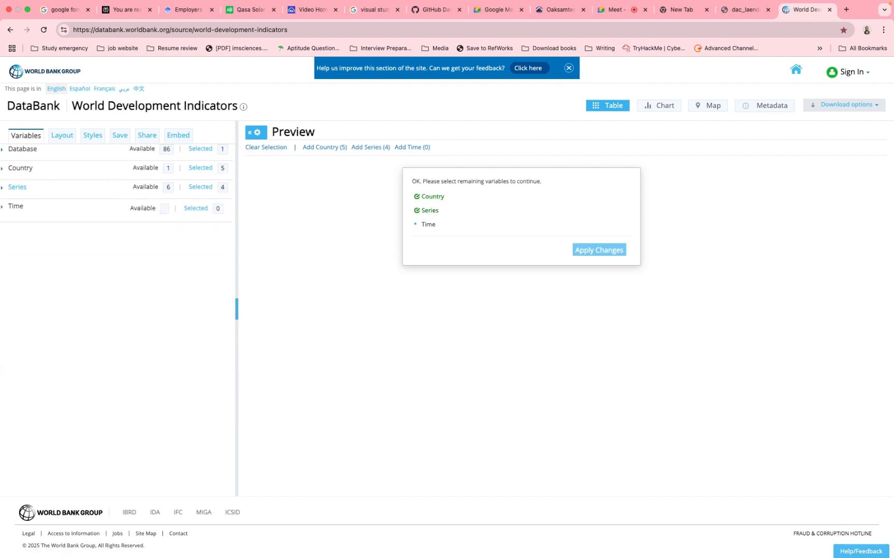
- Select the 20 most recent years in the Time section and apply the changes to generate the report
left_click(4, 207)
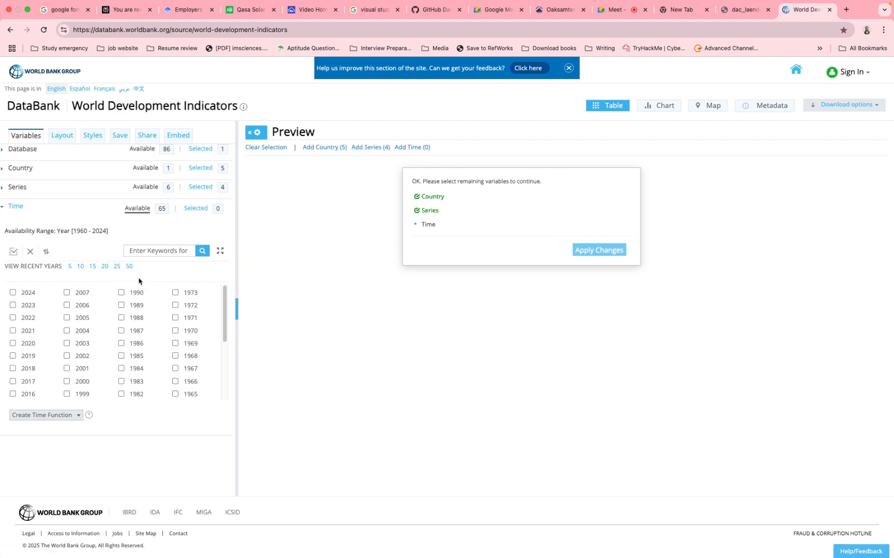
left_click(105, 267)
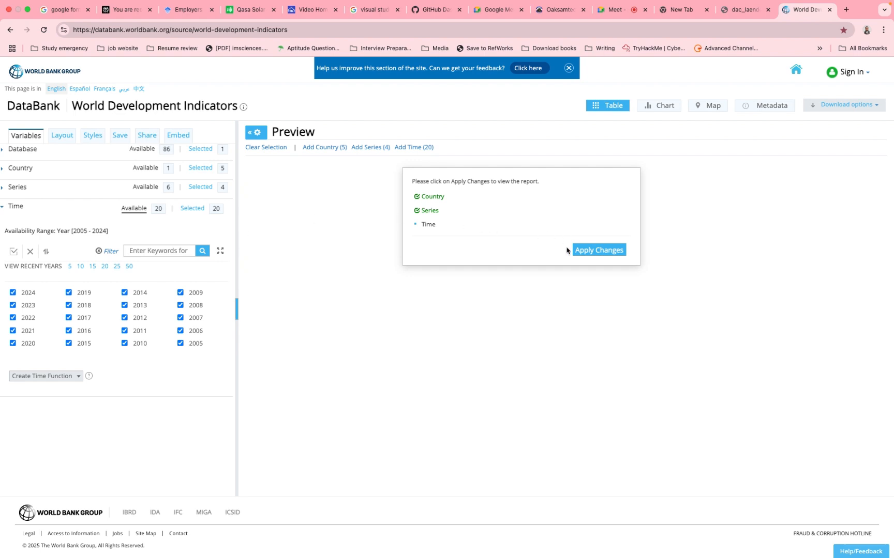
left_click(593, 253)
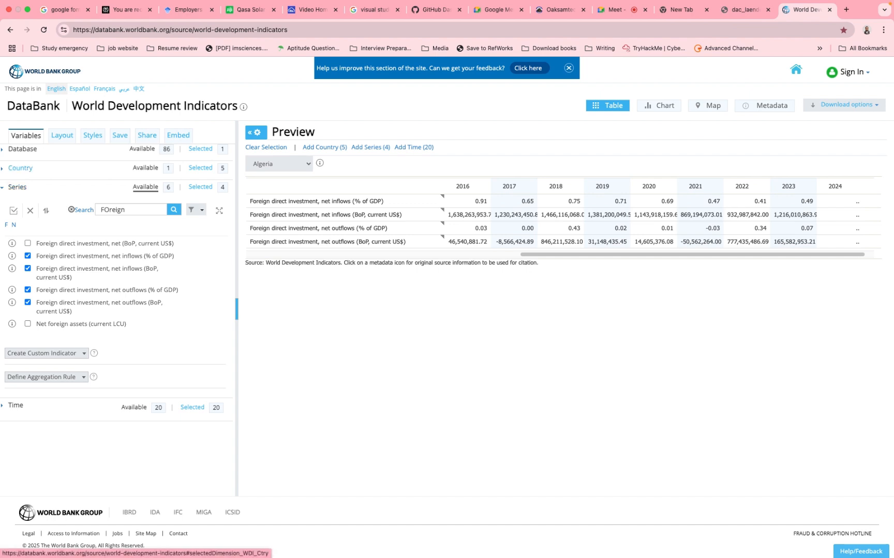
- Reopen the Country section, clear the "tun" search filter, and look through the full country list
left_click(4, 171)
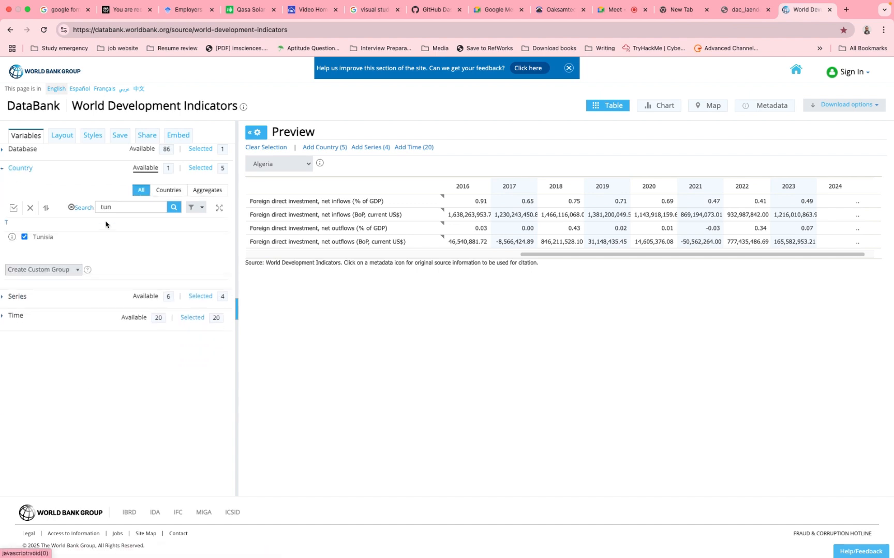
left_click(71, 208)
scroll(98, 257, "down", 15)
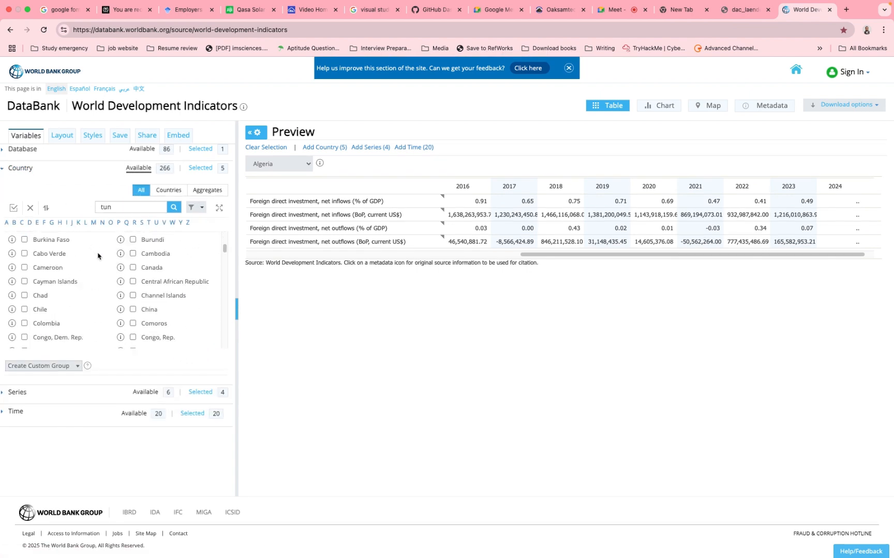
scroll(98, 257, "up", 16)
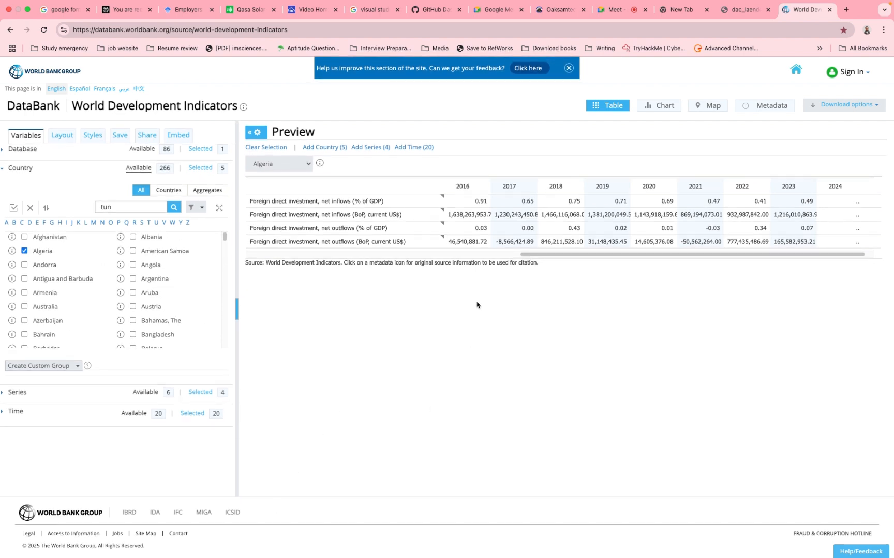
- Examine Algeria's foreign direct investment figures in the preview table across the years 2005 to 2024
scroll(509, 233, "left", 2)
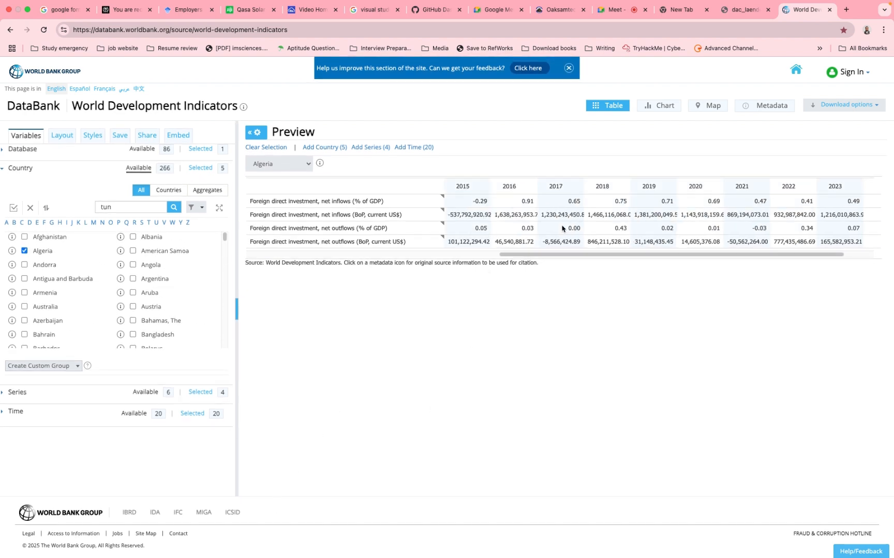
scroll(607, 229, "right", 2)
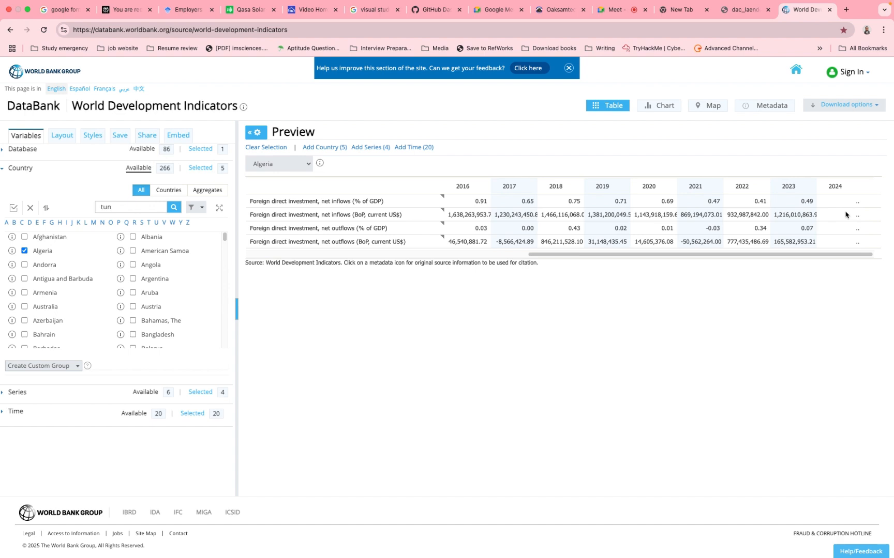
scroll(651, 215, "left", 5)
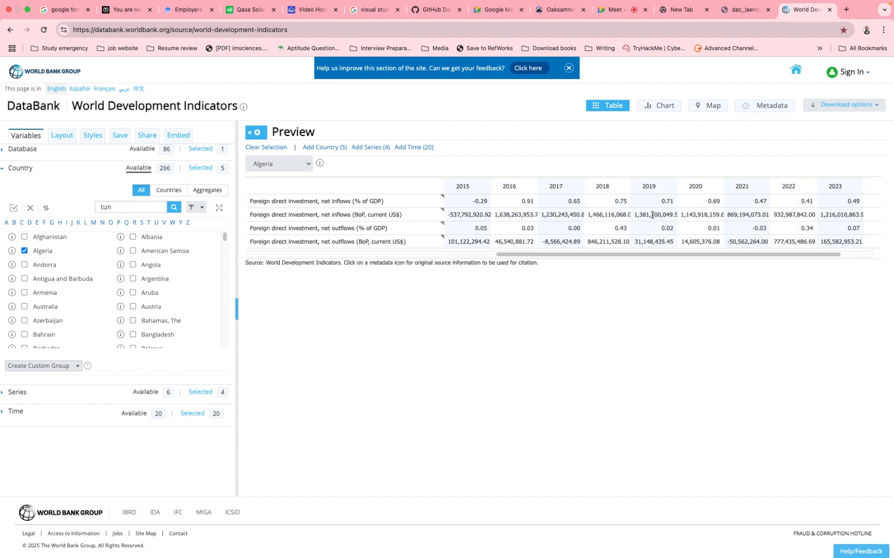
scroll(652, 215, "left", 10)
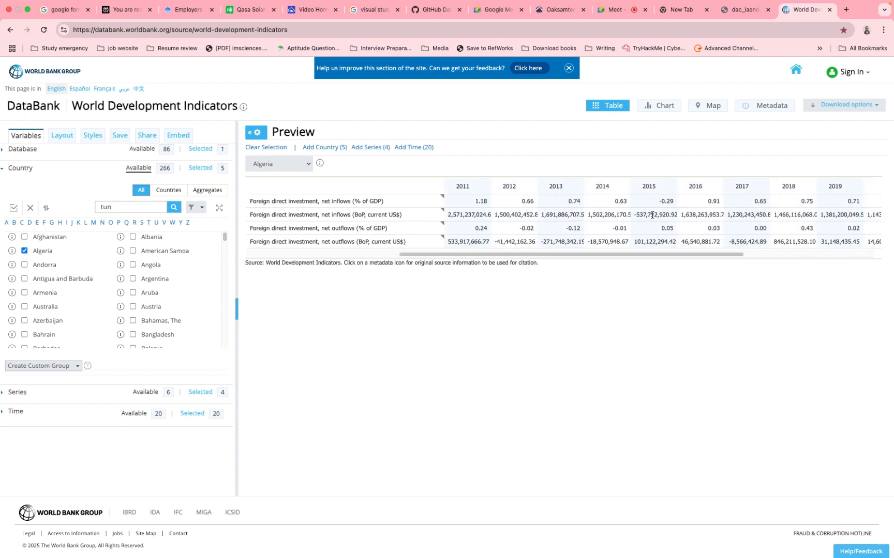
scroll(522, 214, "left", 2)
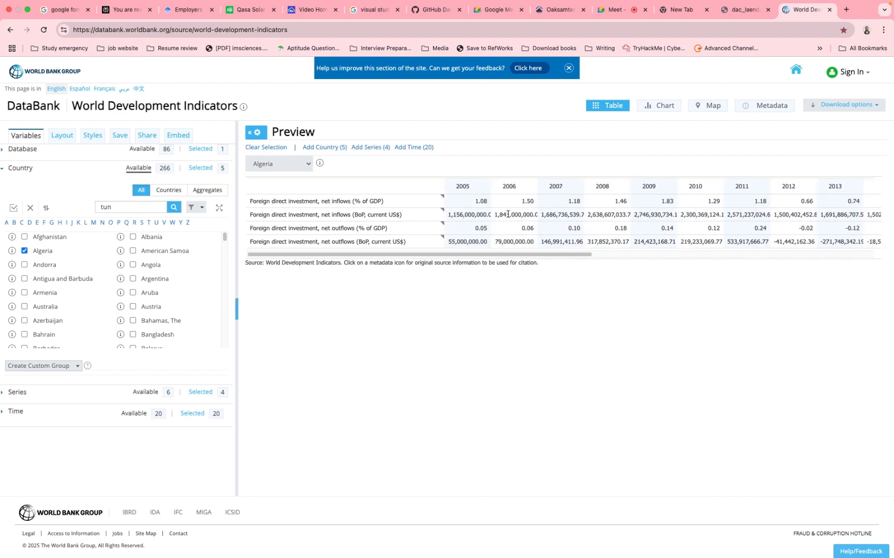
scroll(508, 214, "right", 15)
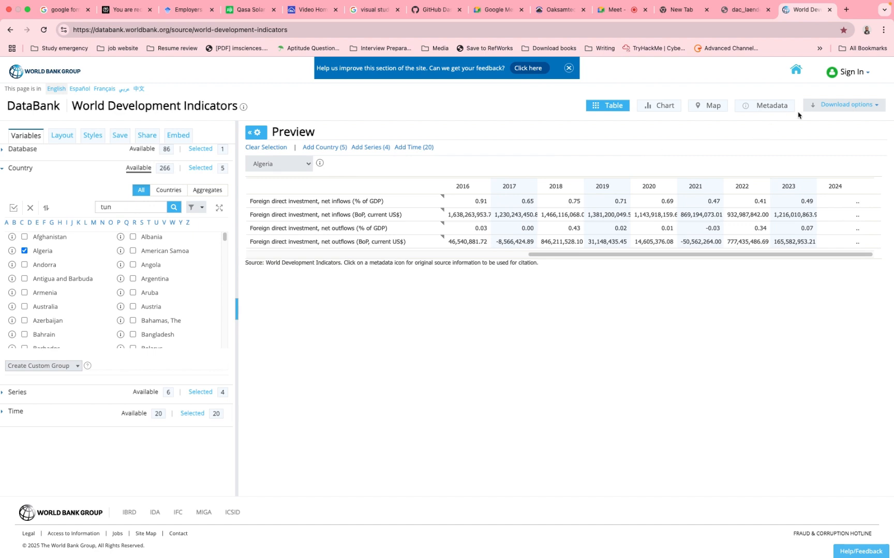
- Download the World Development Indicators report in Excel format and open the downloaded workbook
left_click(839, 108)
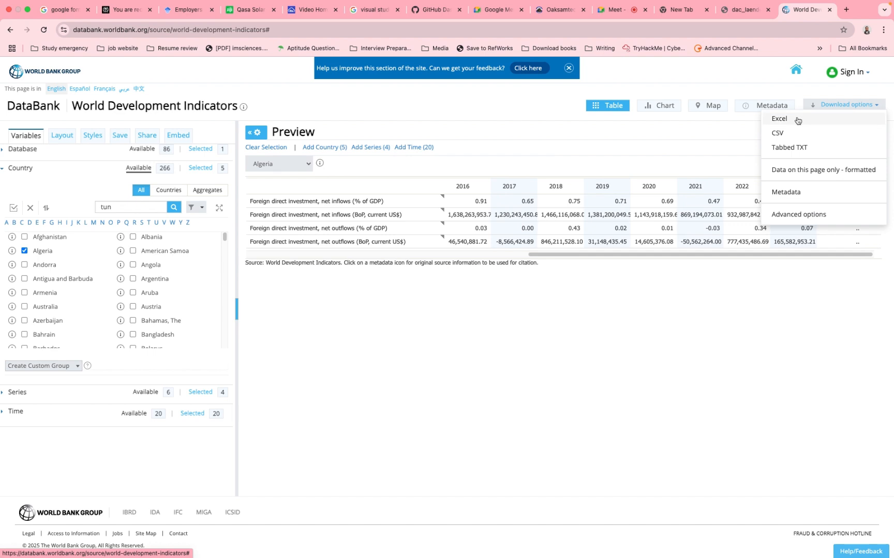
left_click(798, 120)
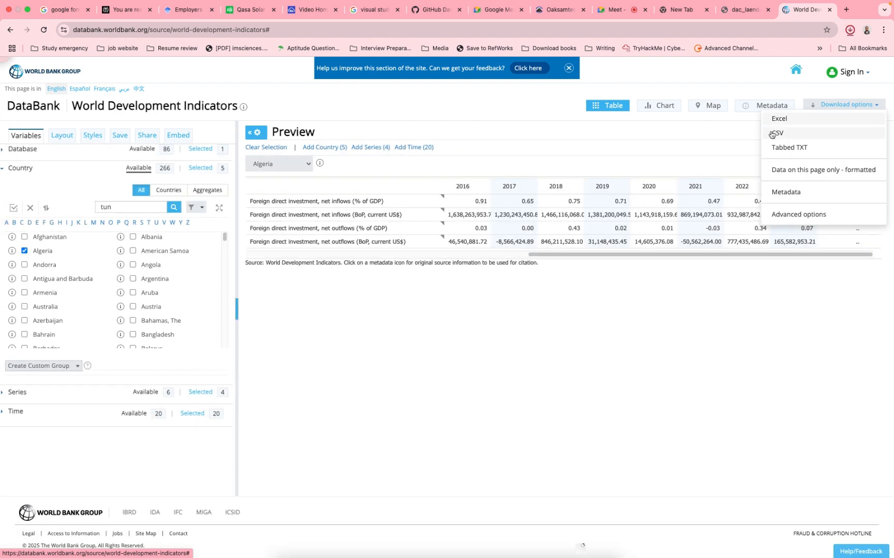
left_click(849, 31)
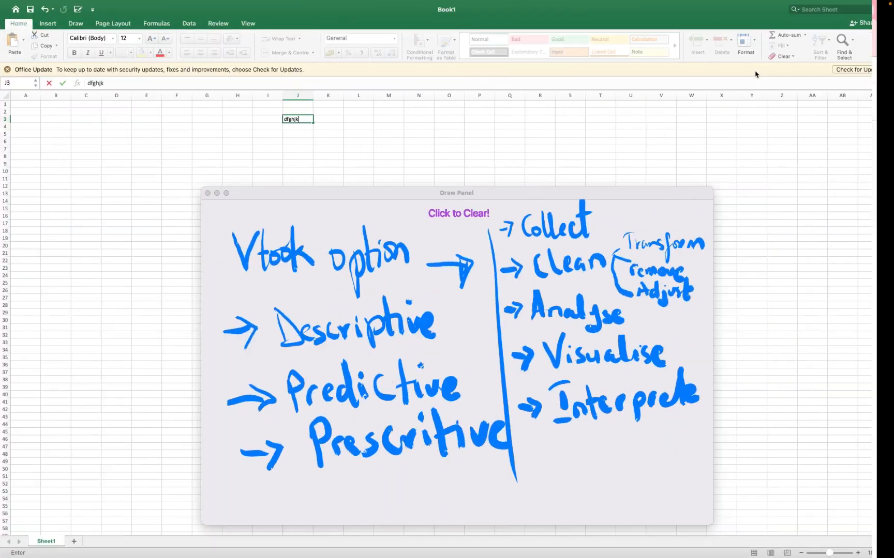
left_click(605, 152)
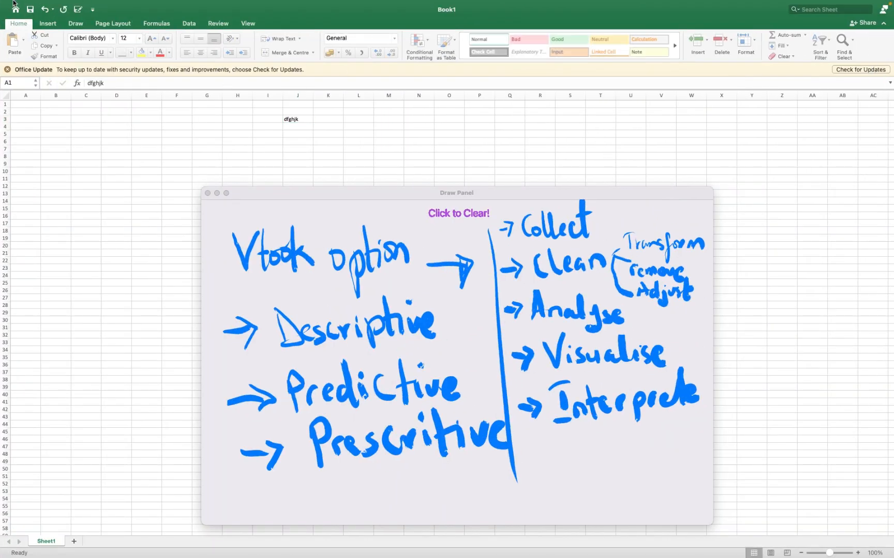
- Close the Book1 workbook without saving it and show the downloaded data extract workbook full screen
mouse_move(13, 1)
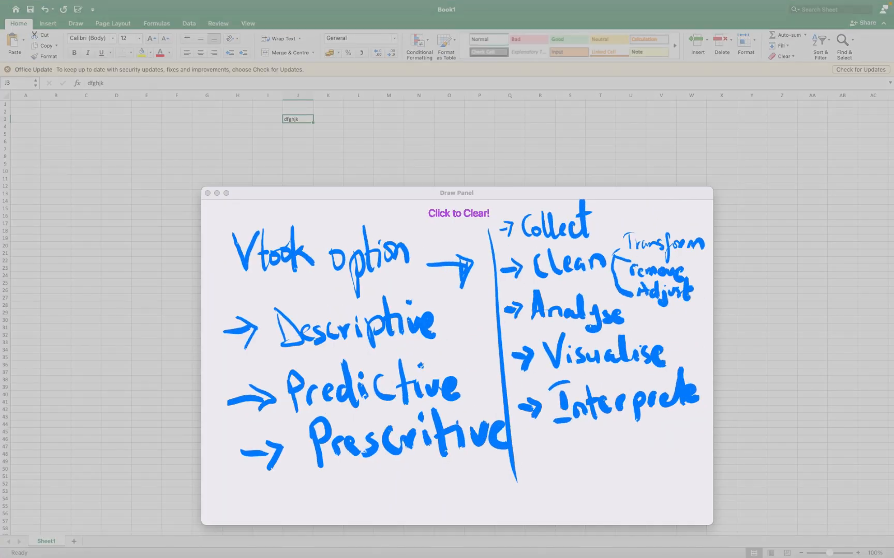
left_click_drag(0, 26, 205, 64)
mouse_move(39, 0)
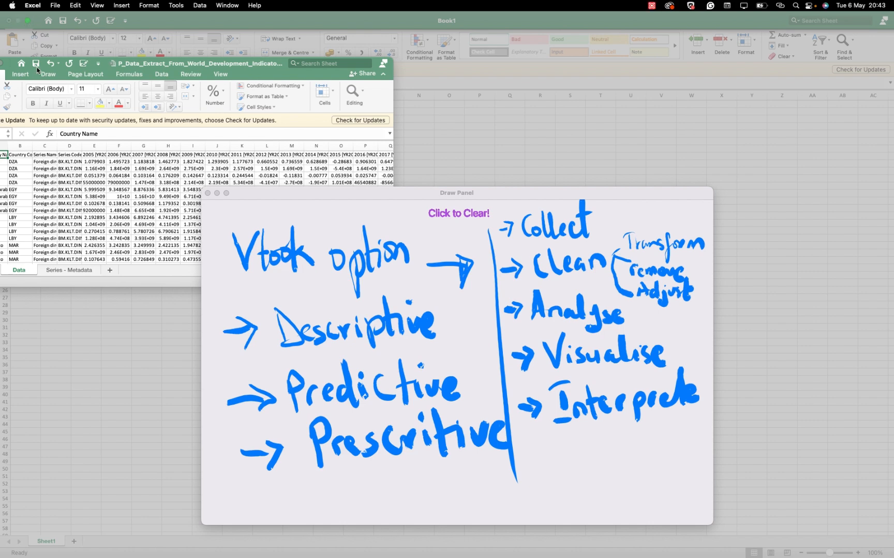
mouse_move(128, 66)
left_mouse_down()
mouse_move(232, 155)
mouse_move(254, 321)
left_mouse_up()
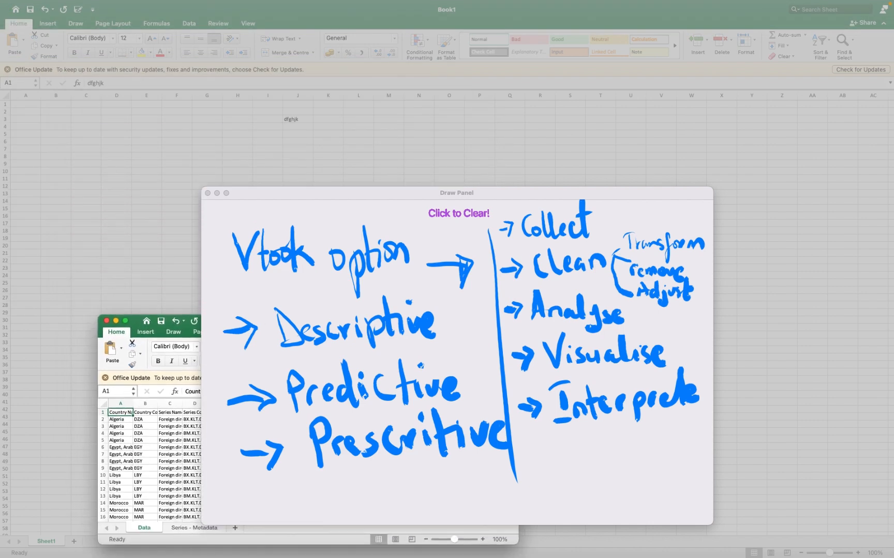
left_click_drag(335, 192, 331, 407)
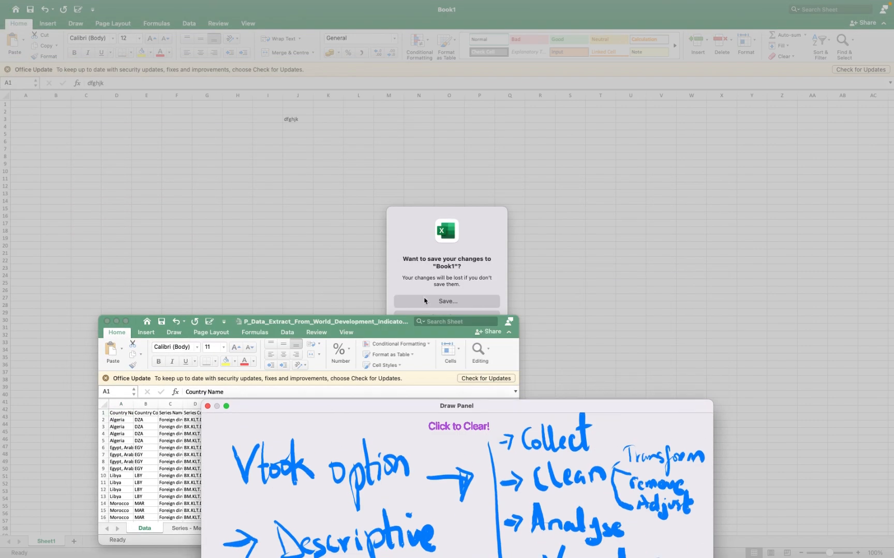
left_click_drag(395, 319, 393, 350)
left_click(426, 321)
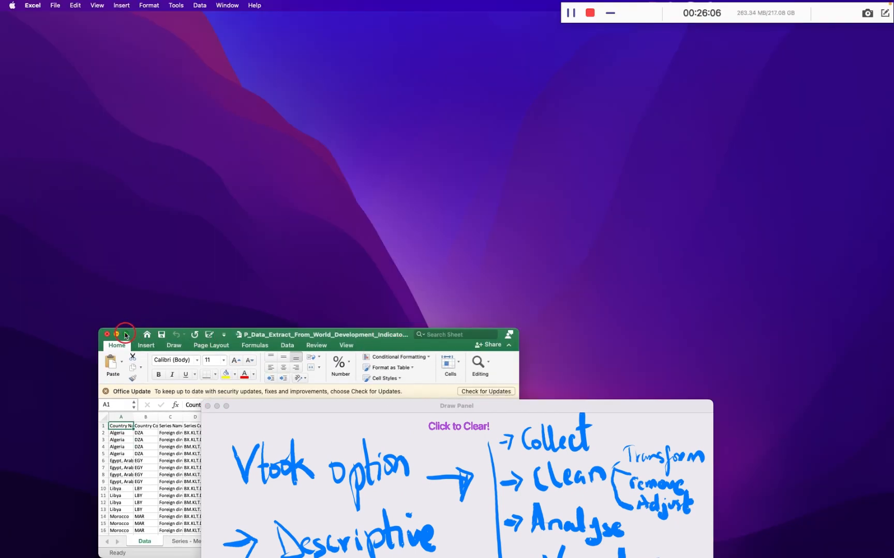
left_click(125, 335)
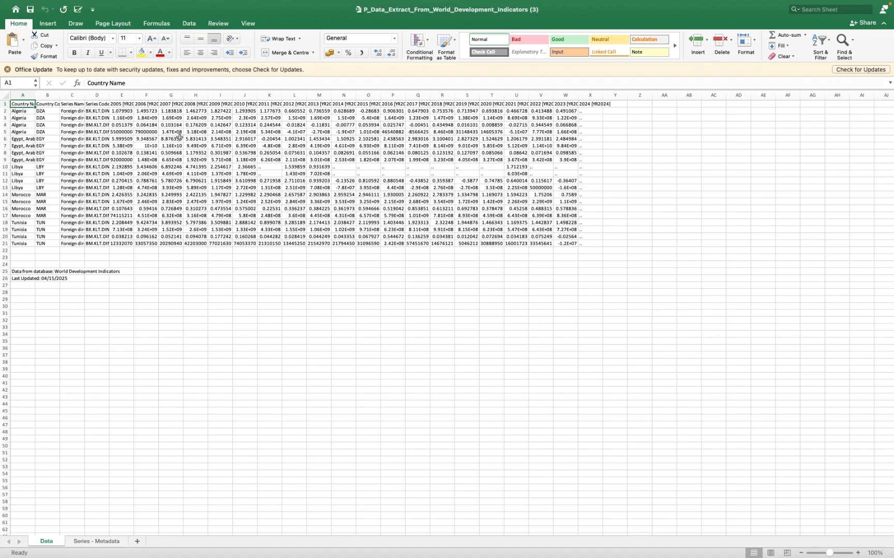
- Enlarge the Data sheet to about 184% and examine its country, series and yearly columns
scroll(184, 137, "up", 5)
scroll(183, 137, "left", 3)
scroll(183, 138, "up", 2)
scroll(184, 138, "up", 2)
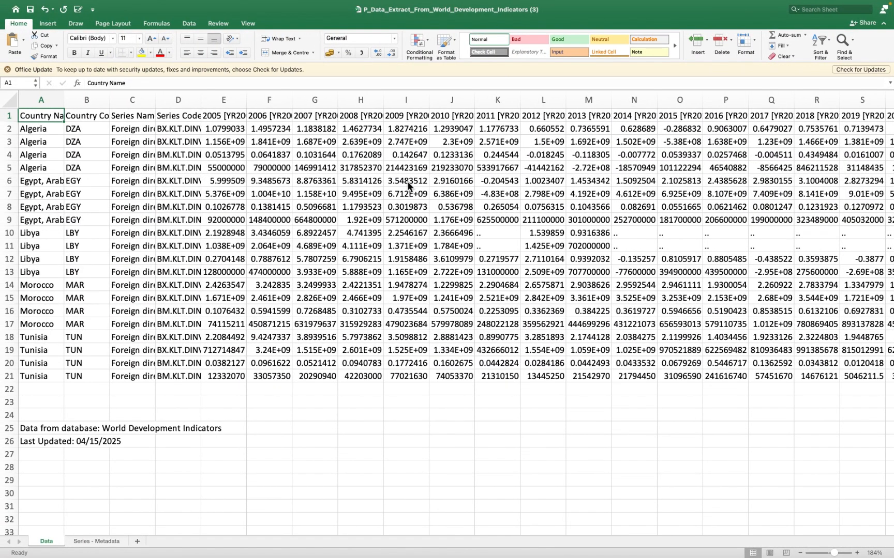
mouse_move(157, 557)
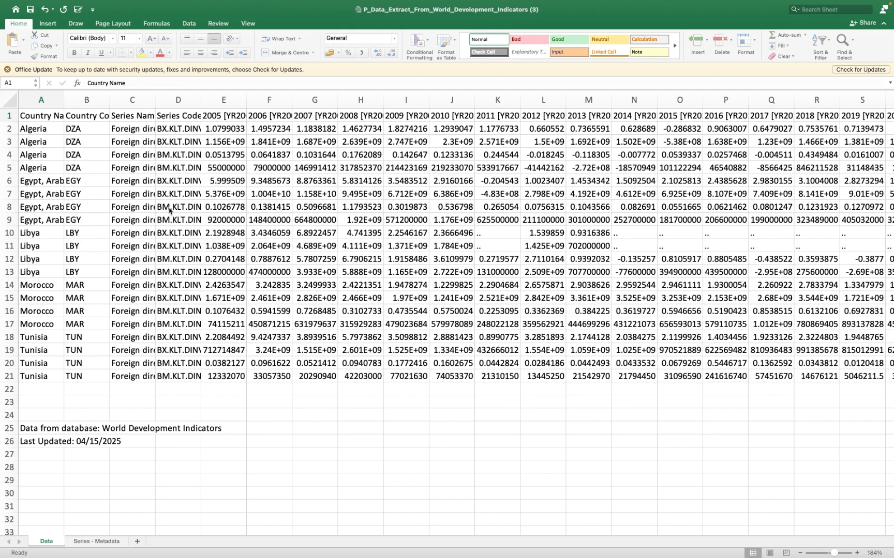
- Move the Draw Panel window higher on the desktop and return to the extract workbook
key("ctrl+Left")
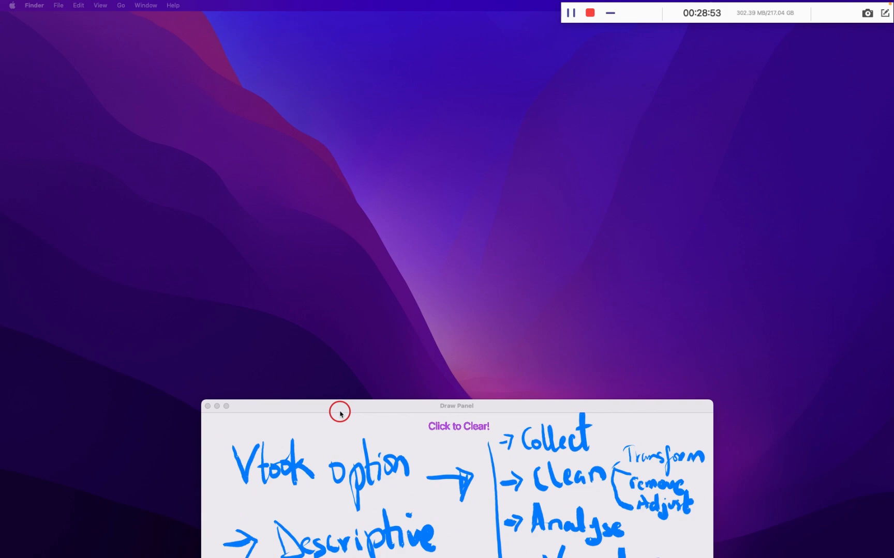
left_click_drag(377, 405, 382, 212)
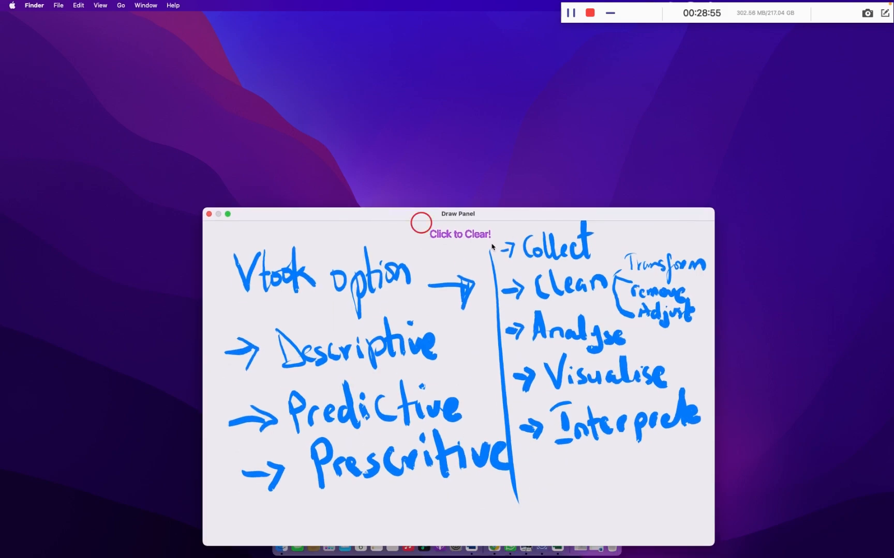
key("ctrl+Right")
key("ctrl+Left")
key("ctrl+Right")
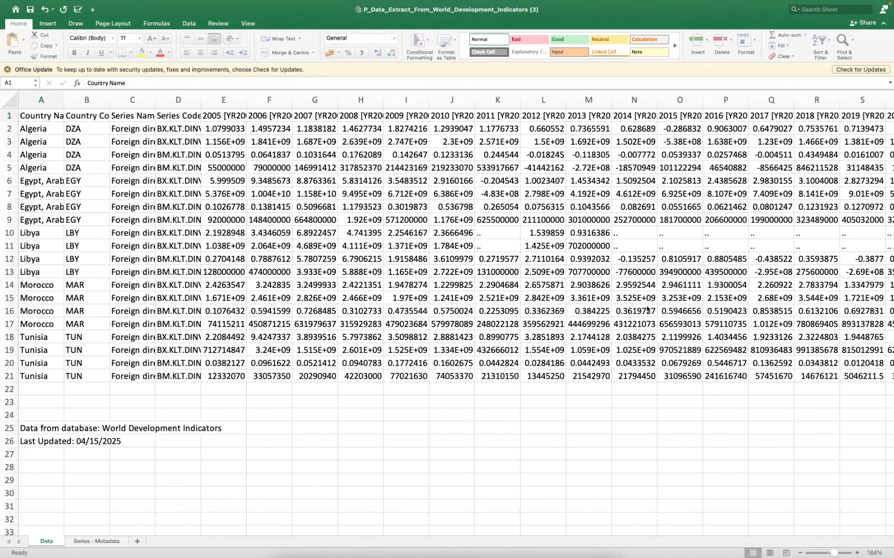
- Widen the Series Name and Series Code columns so that their full text fits
left_click_drag(155, 100, 374, 100)
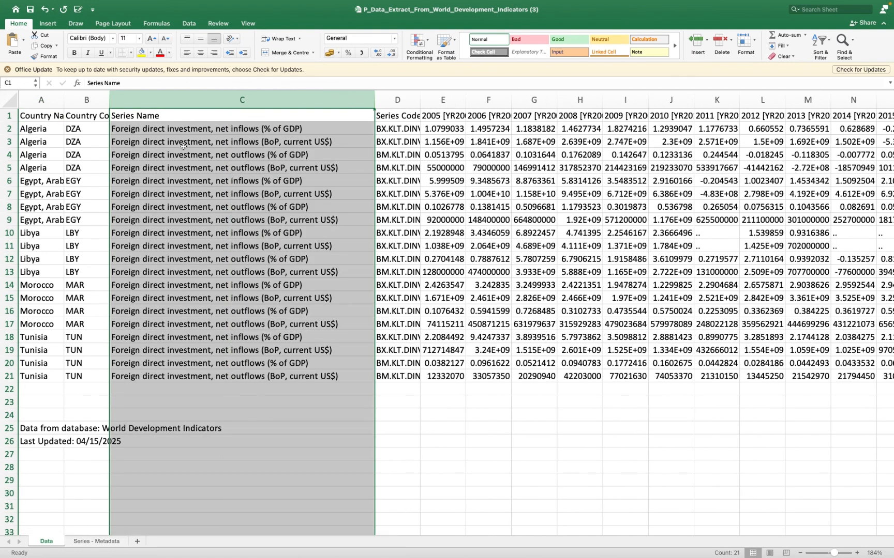
left_click(396, 103)
left_click_drag(420, 99, 540, 100)
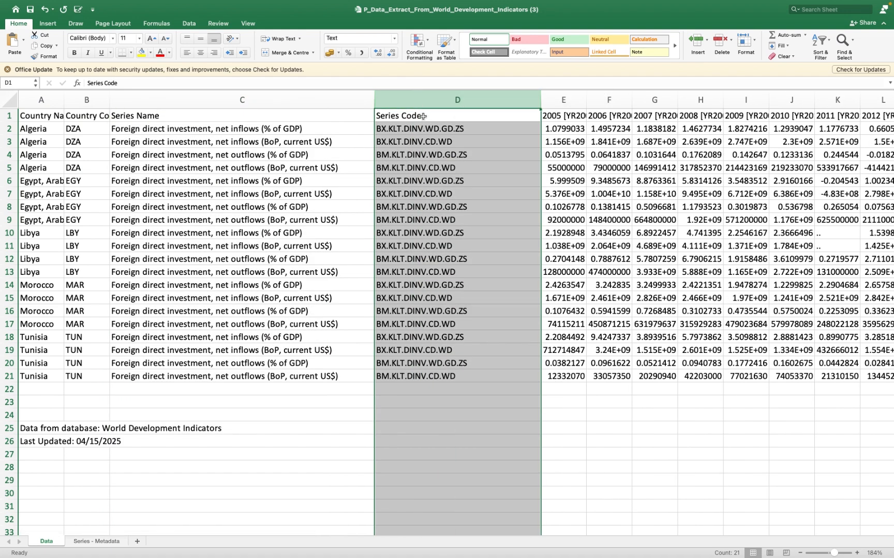
left_click(286, 204)
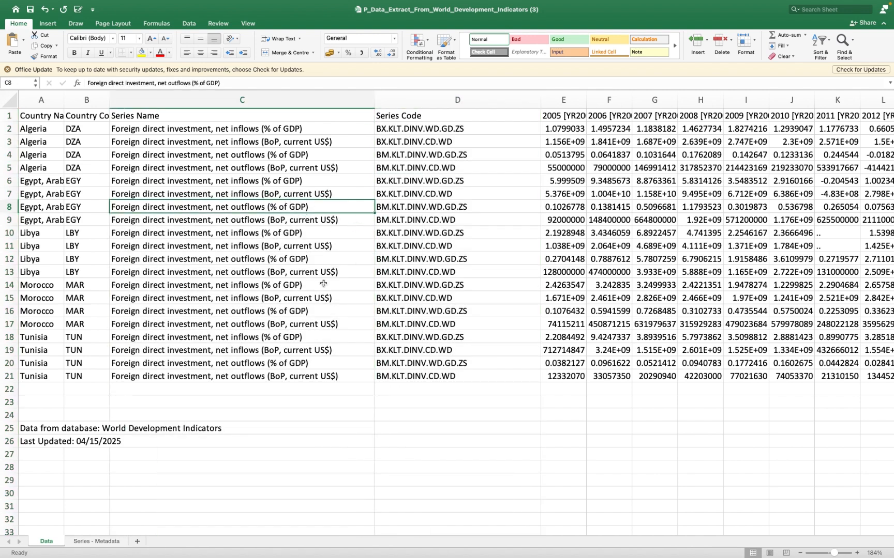
- Rename the Data sheet as "Raw-Data"
double_click(40, 541)
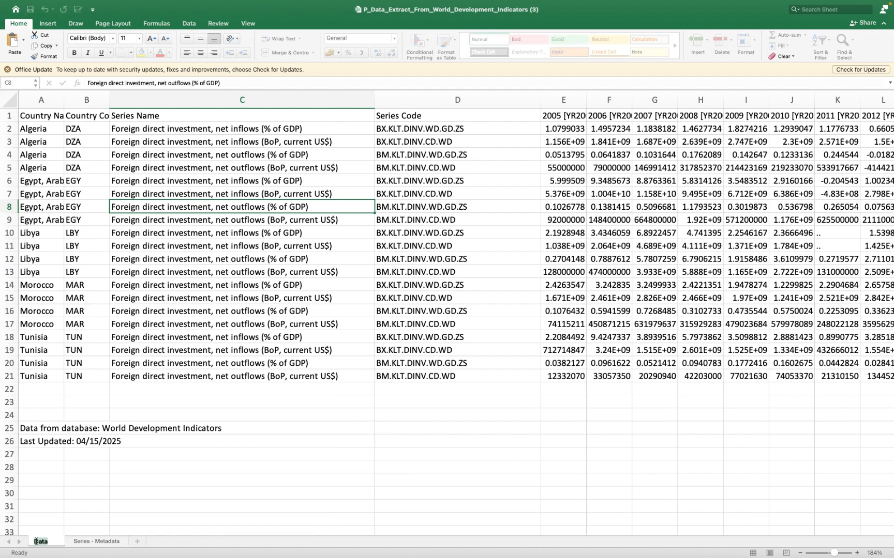
left_click(34, 541)
type("Raw")
key("BackSpace")
type("-")
left_click(39, 542)
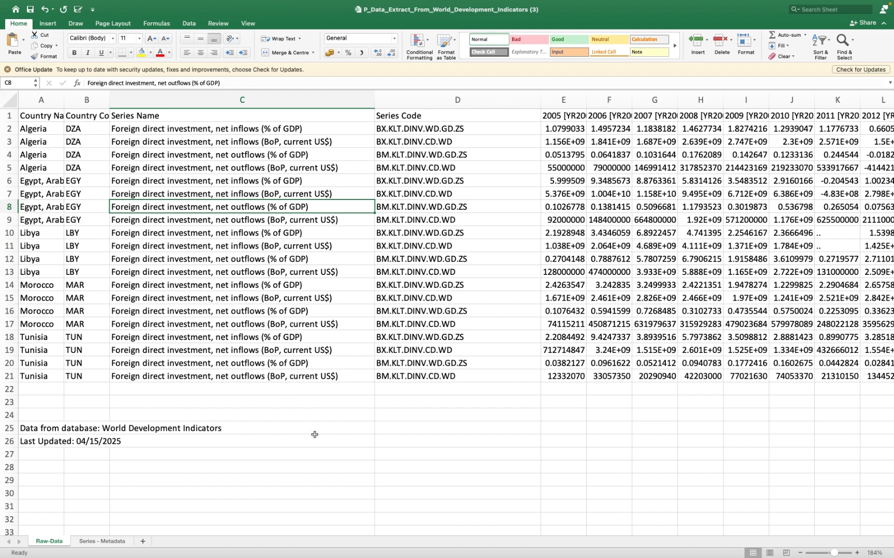
- Switch to the Draw Panel, reposition its window and clear all the handwritten notes
key("ctrl+Left")
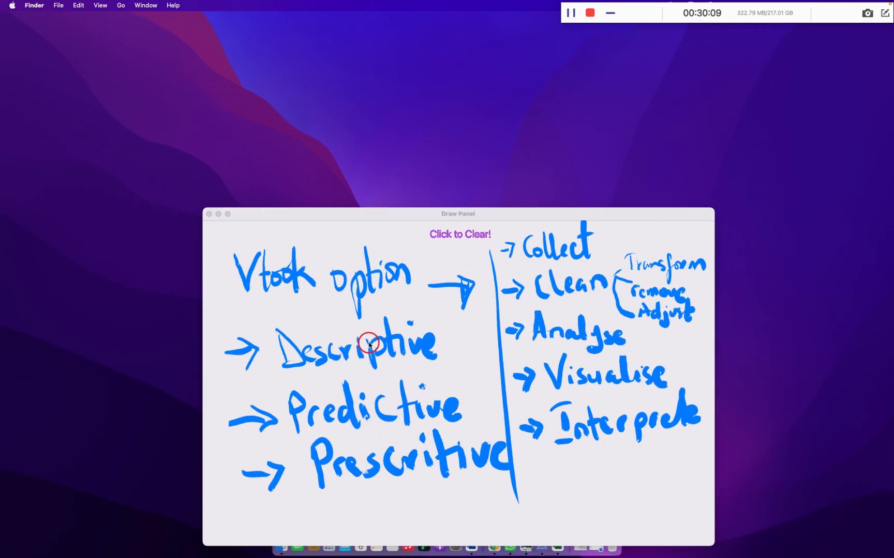
left_click_drag(379, 213, 387, 92)
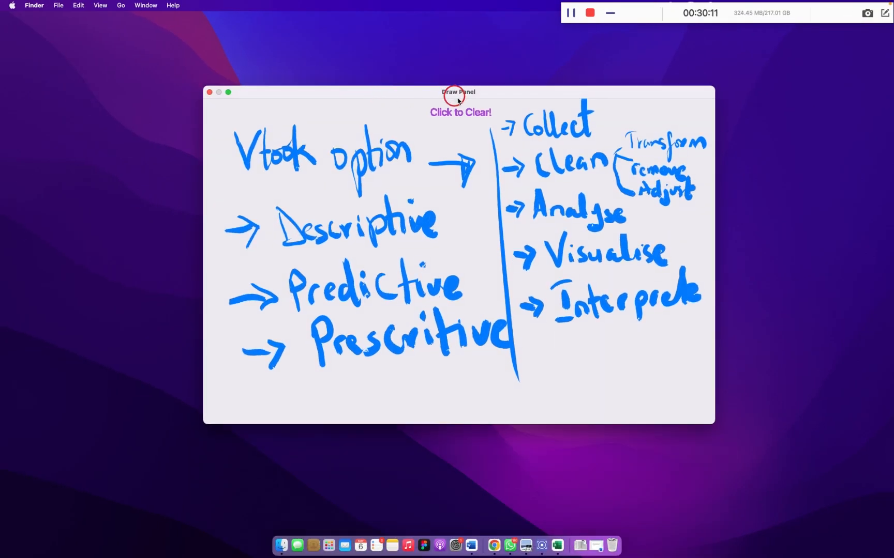
left_click(458, 115)
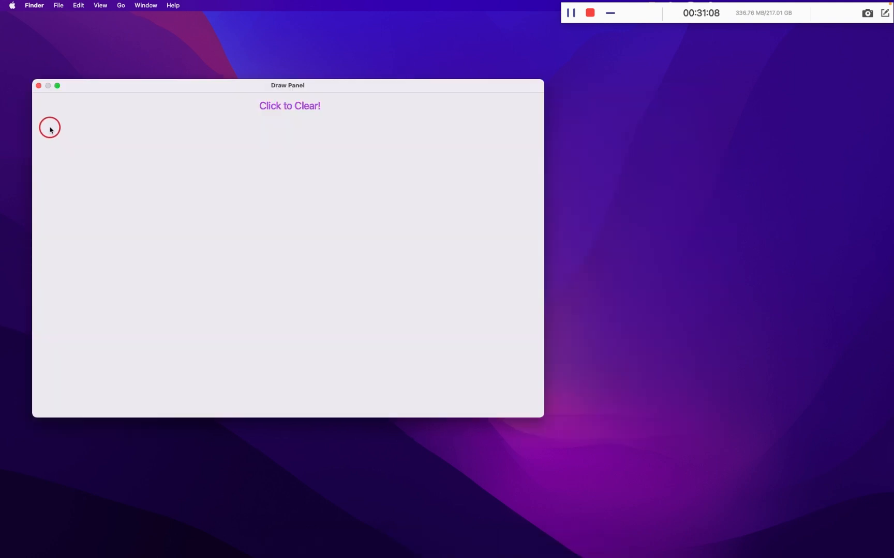
- Draw a row of four short horizontal lines with a group of four vertical strokes beneath each
left_click_drag(55, 139, 225, 136)
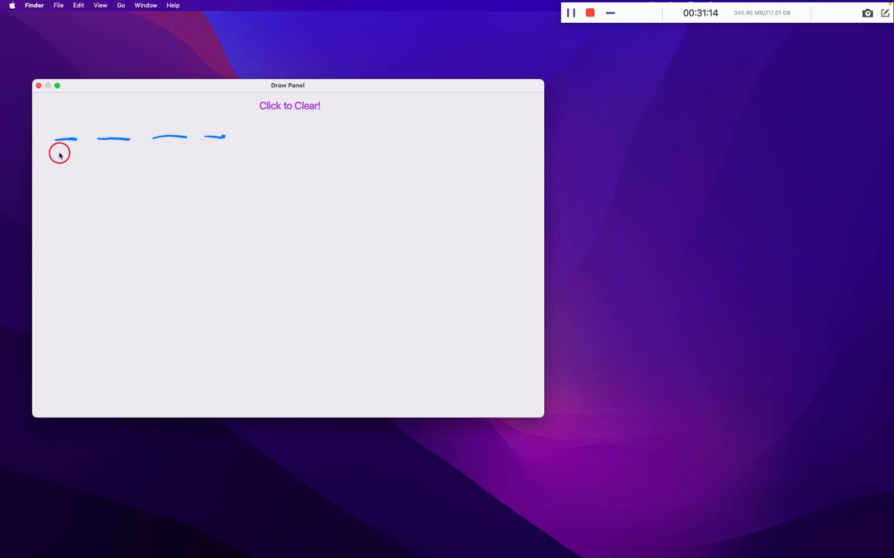
mouse_move(48, 158)
left_mouse_down()
mouse_move(48, 244)
mouse_move(58, 245)
left_mouse_up()
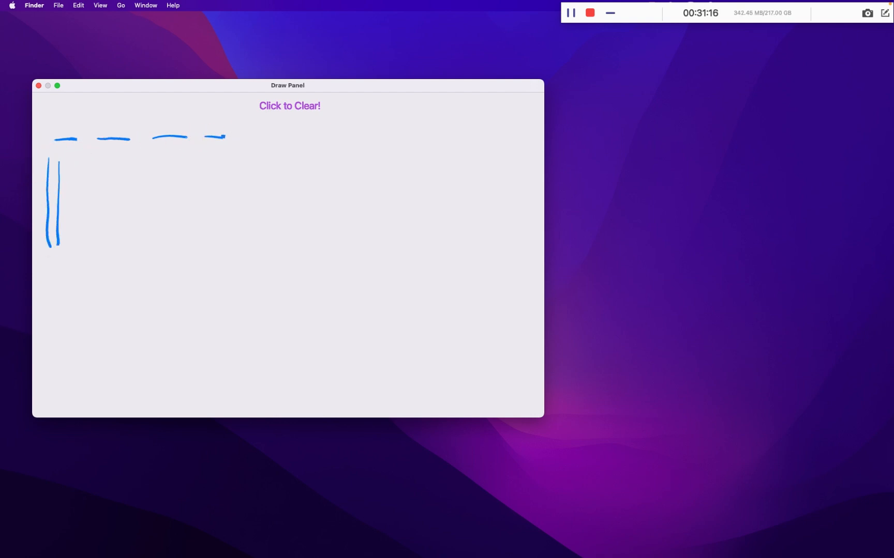
left_click_drag(69, 161, 68, 242)
mouse_move(78, 158)
left_mouse_down()
mouse_move(76, 248)
mouse_move(98, 180)
mouse_move(95, 238)
left_mouse_up()
left_click_drag(111, 156, 103, 238)
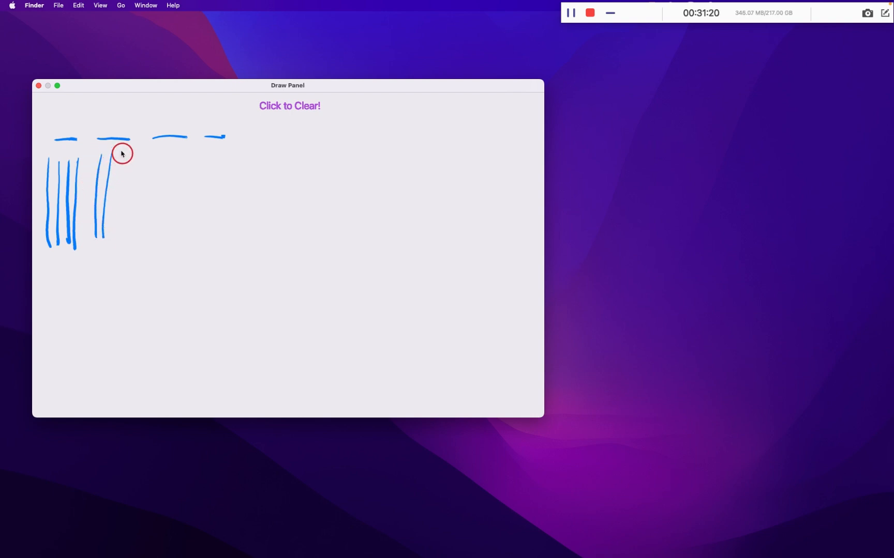
left_click_drag(121, 152, 119, 247)
mouse_move(150, 153)
left_mouse_down()
mouse_move(138, 232)
mouse_move(150, 211)
mouse_move(148, 242)
mouse_move(160, 244)
left_mouse_up()
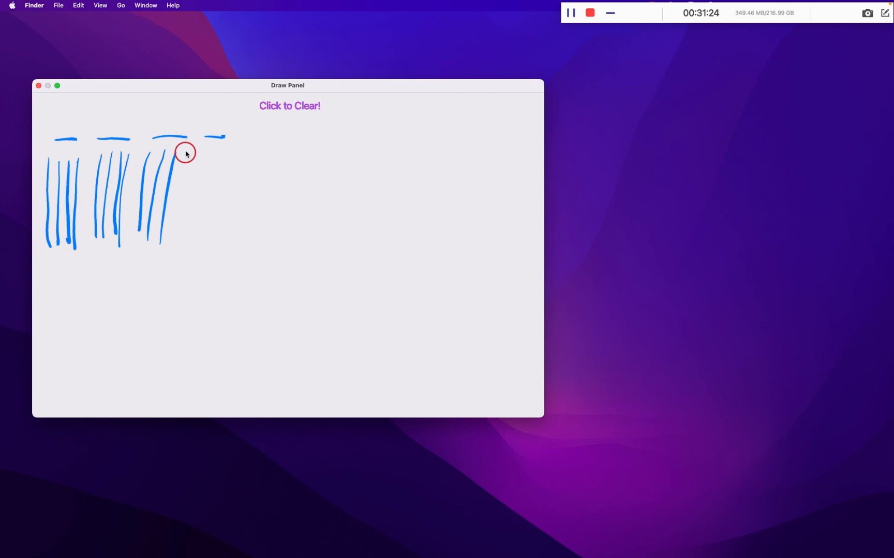
left_click_drag(189, 150, 176, 234)
mouse_move(220, 147)
left_mouse_down()
mouse_move(209, 220)
mouse_move(223, 174)
mouse_move(222, 216)
mouse_move(222, 150)
mouse_move(195, 234)
left_mouse_up()
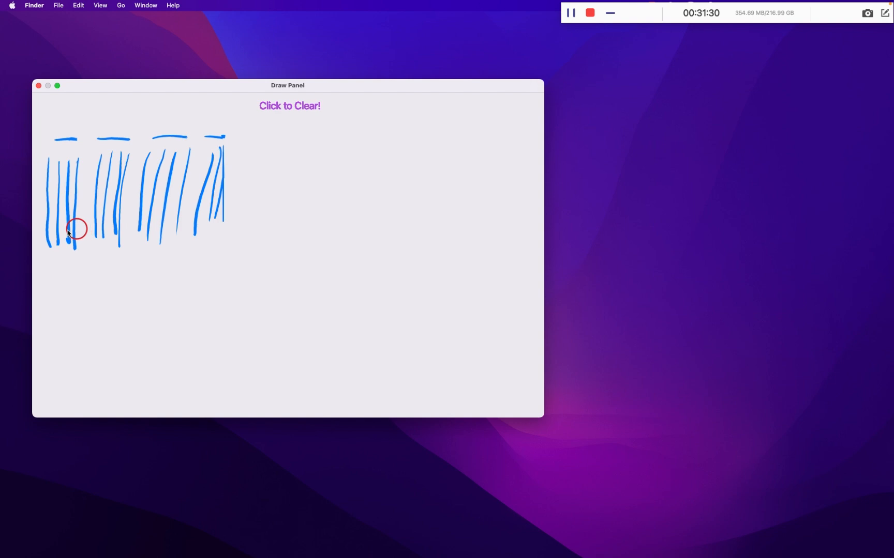
- Draw a second row of four lines lower down, labelling the first "FDI inflow" with "A B C D" beneath it
left_click_drag(51, 284, 225, 284)
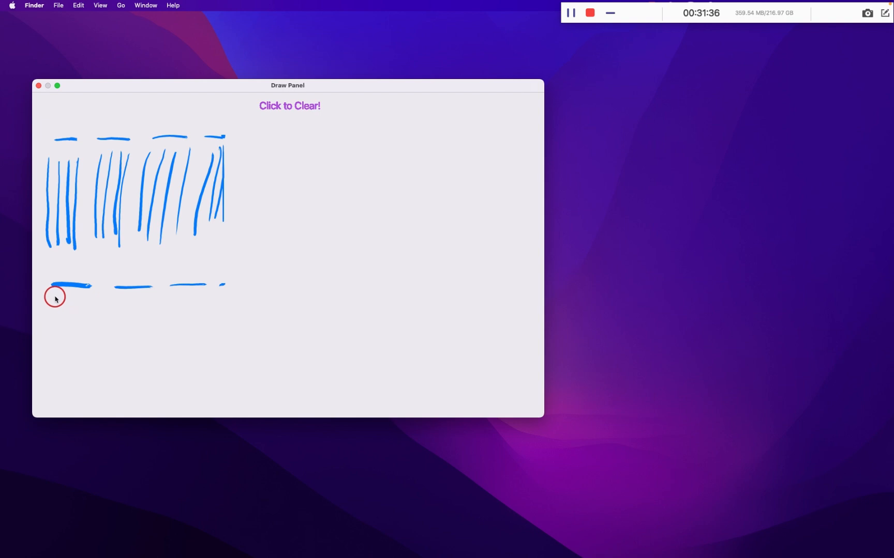
left_click(57, 265)
left_click_drag(54, 272, 61, 270)
left_click_drag(60, 268, 71, 265)
left_click_drag(70, 267, 70, 278)
left_click_drag(68, 280, 76, 280)
left_click_drag(83, 270, 88, 275)
mouse_move(89, 266)
left_mouse_down()
mouse_move(97, 279)
mouse_move(113, 271)
left_mouse_up()
left_click_drag(56, 296, 81, 303)
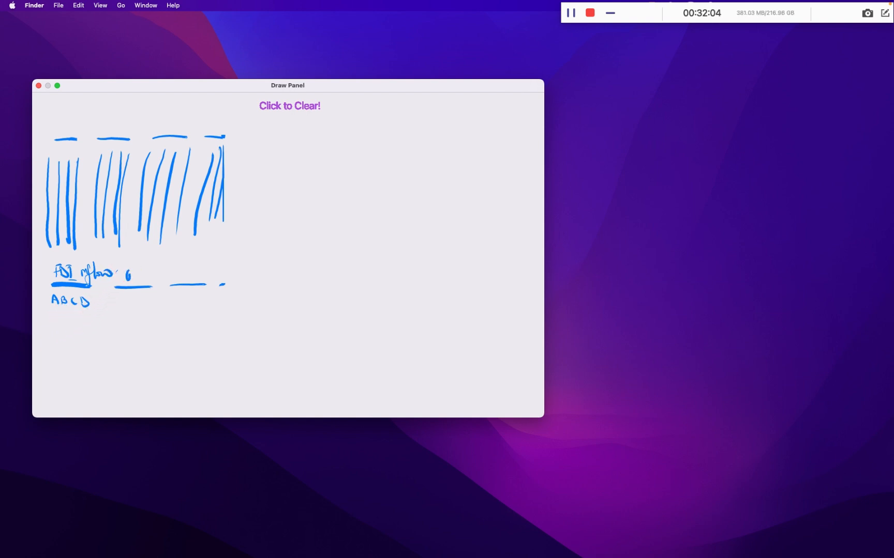
- Label the second lower line "outflow" with "A B C D" beneath it, and caption the lower layout "Variable" and the upper one "Country"
left_click_drag(131, 272, 137, 281)
mouse_move(132, 272)
left_mouse_down()
mouse_move(143, 273)
mouse_move(143, 284)
mouse_move(168, 277)
left_mouse_up()
left_click_drag(123, 305, 153, 306)
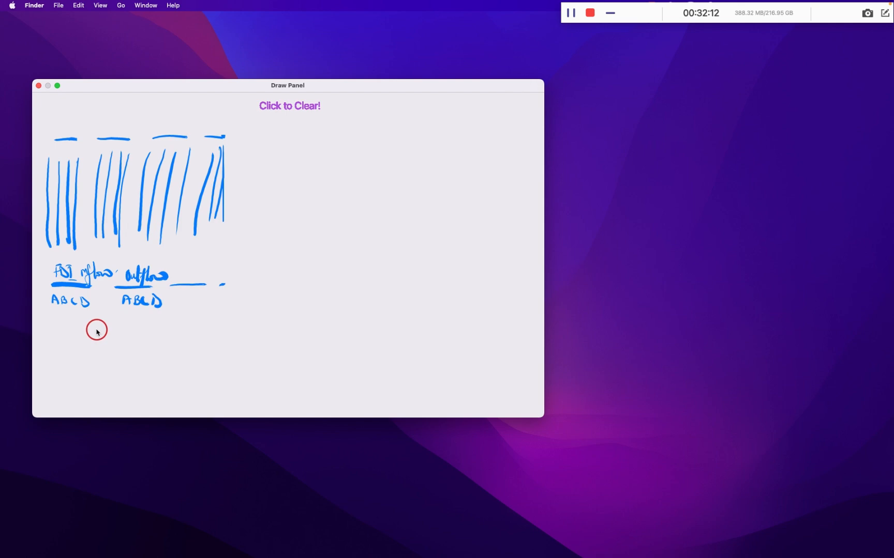
mouse_move(71, 324)
left_mouse_down()
mouse_move(92, 337)
mouse_move(140, 329)
left_mouse_up()
mouse_move(76, 112)
left_mouse_down()
mouse_move(81, 101)
mouse_move(101, 118)
mouse_move(124, 115)
mouse_move(118, 132)
left_mouse_up()
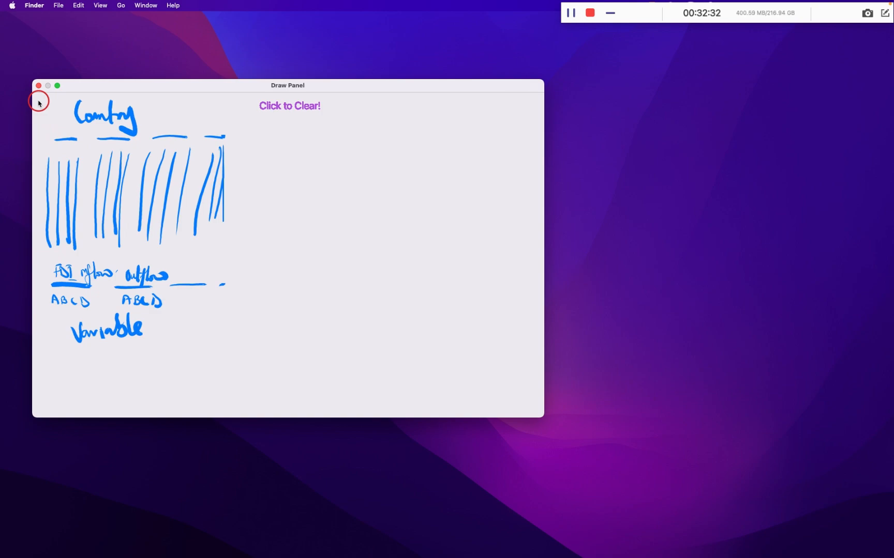
- Switch to the World Development Indicators workbook in Excel and permanently delete its Series - Metadata sheet
key("ctrl+Right")
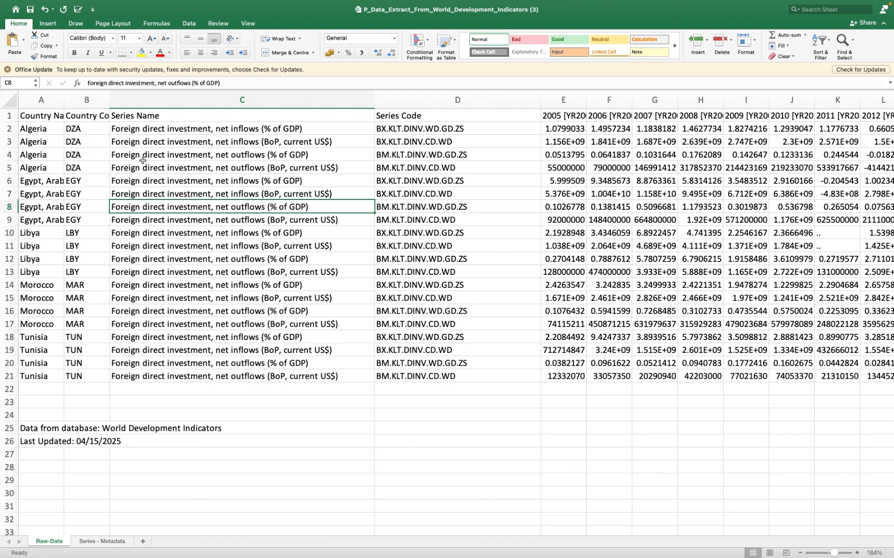
left_click(103, 541)
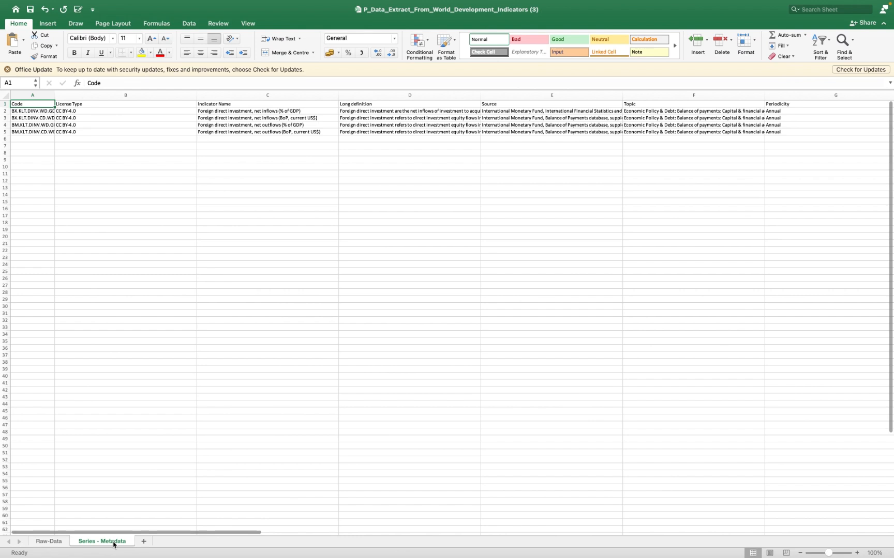
right_click(114, 545)
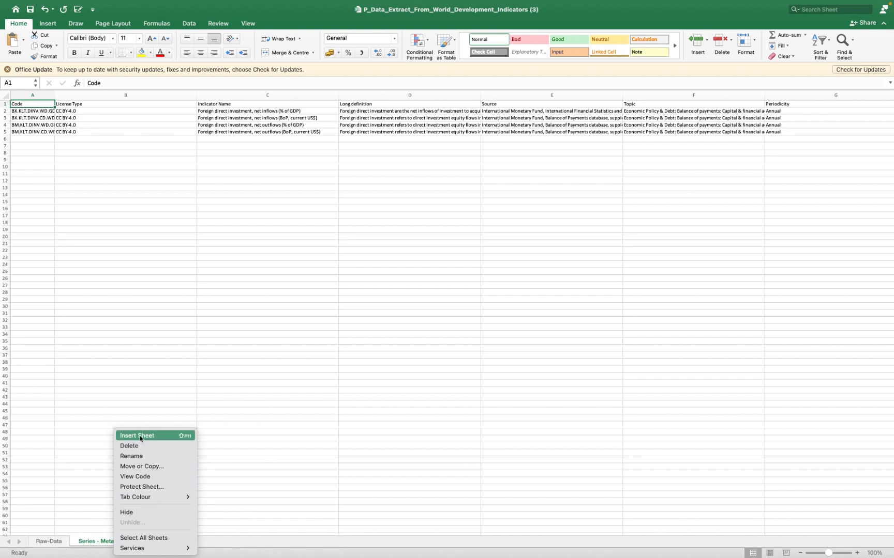
left_click(89, 543)
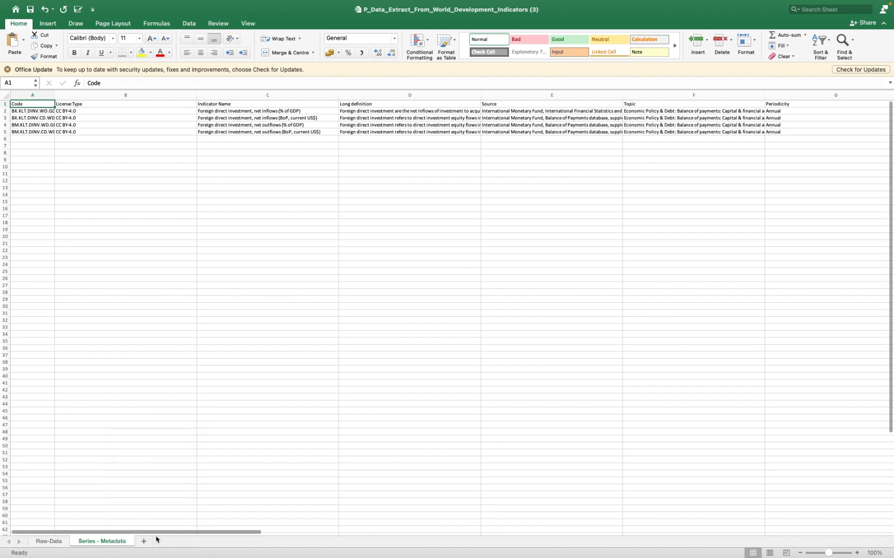
right_click(119, 543)
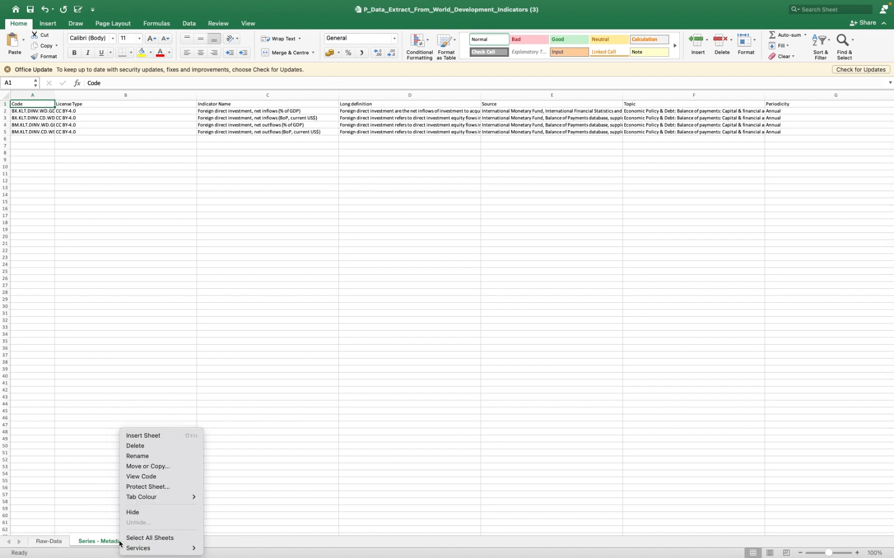
left_click(141, 448)
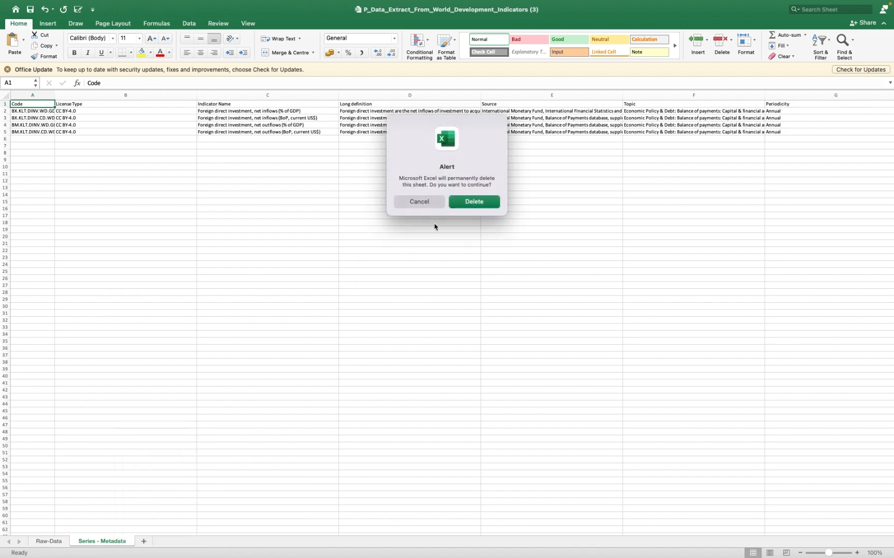
left_click(469, 202)
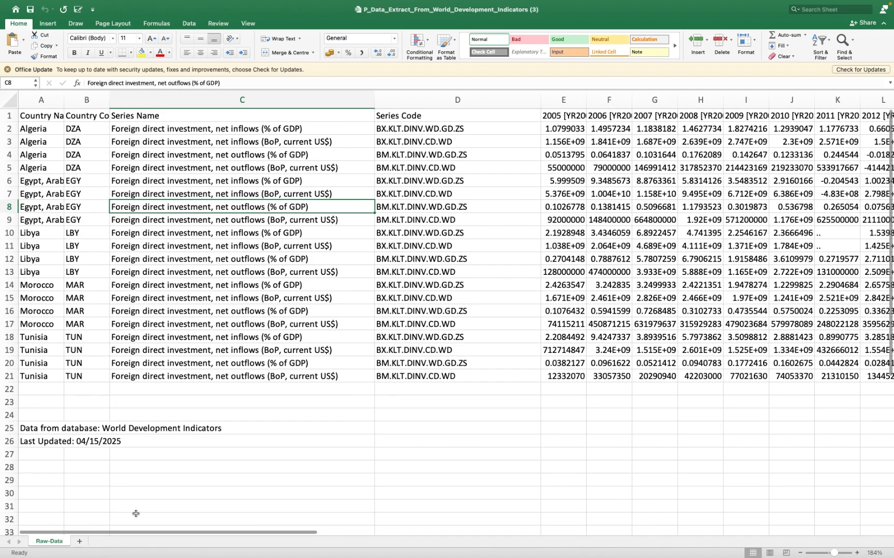
- Add a new sheet after Raw-Data and name it "Transform data"
left_click(79, 541)
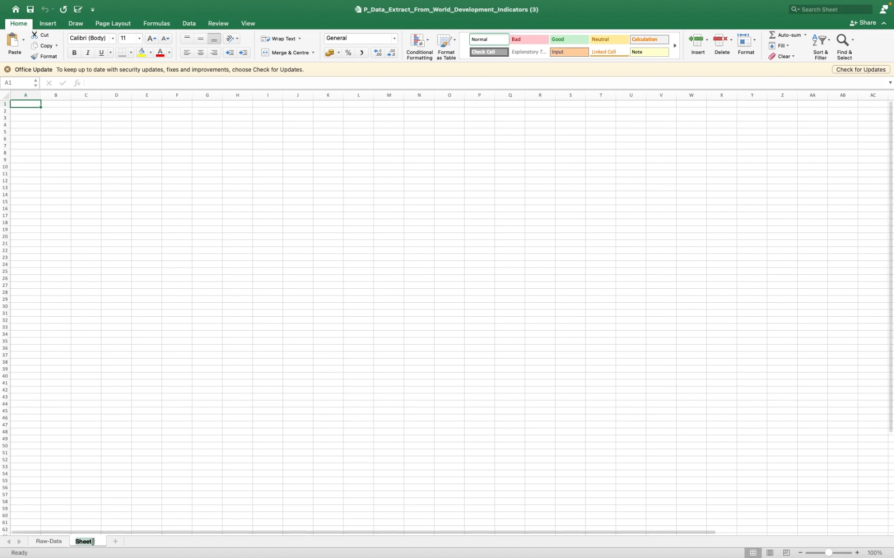
double_click(87, 541)
type("Transf")
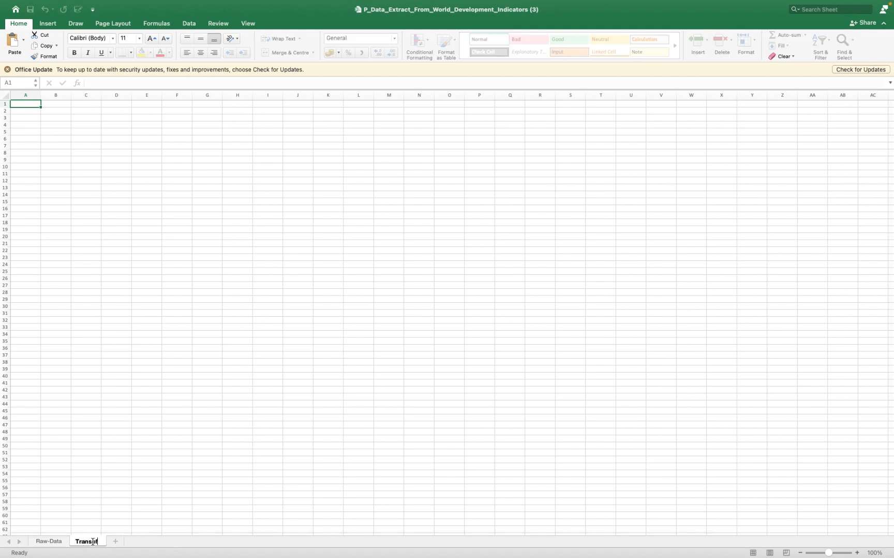
type("orm data")
key("Return")
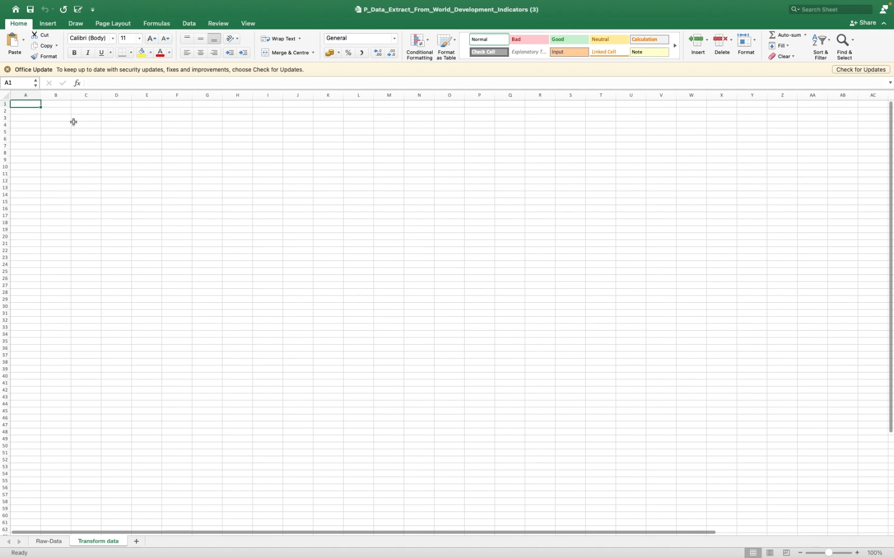
- Enter the heading "Year" in cell A3 of the Transform data sheet and 2005 in the cell beneath it
left_click(38, 118)
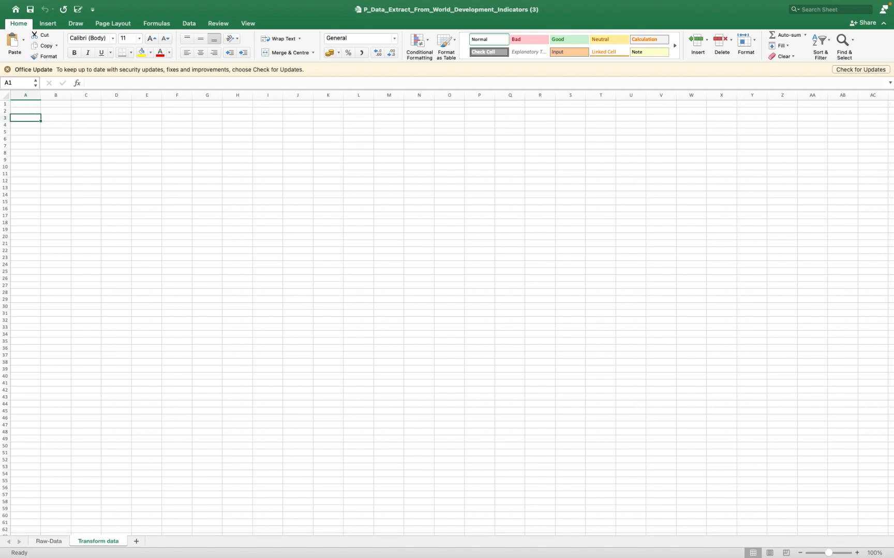
type("Year")
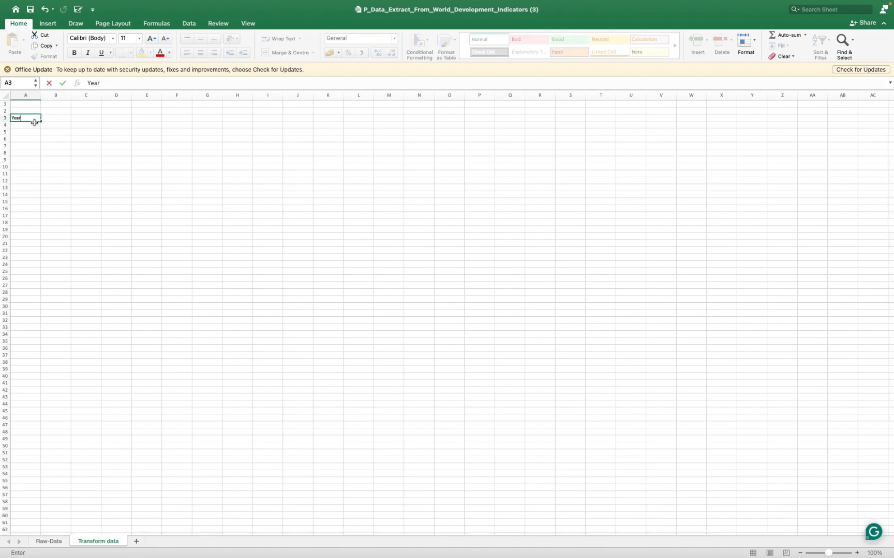
scroll(34, 122, "up", 10)
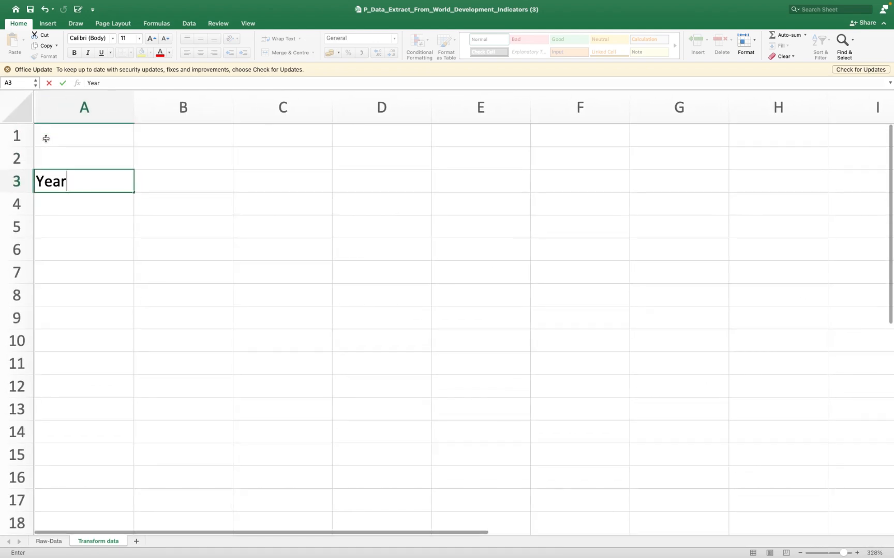
scroll(50, 137, "up", 3)
scroll(51, 136, "up", 2)
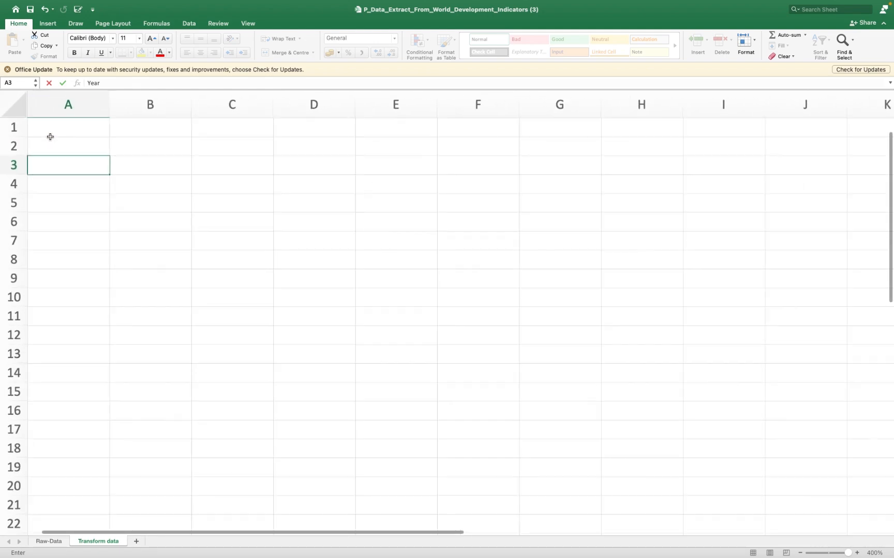
left_click(62, 189)
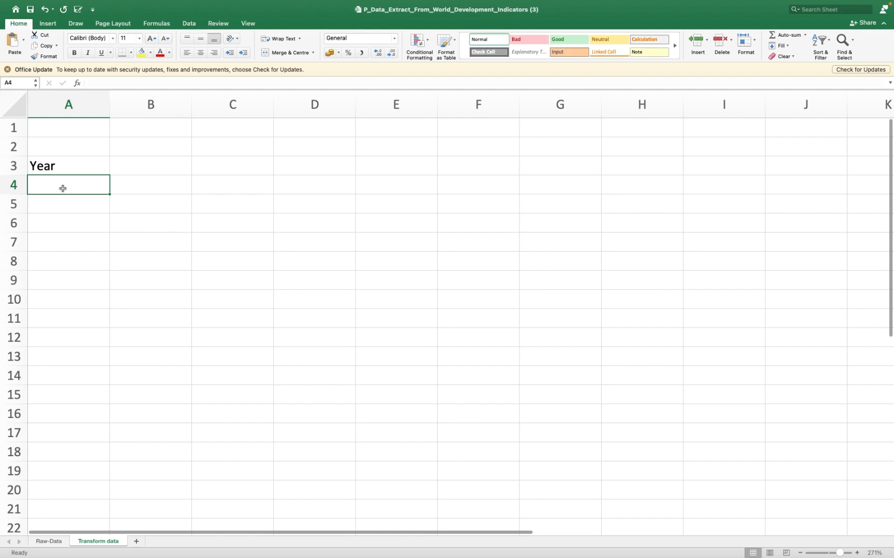
type("2005")
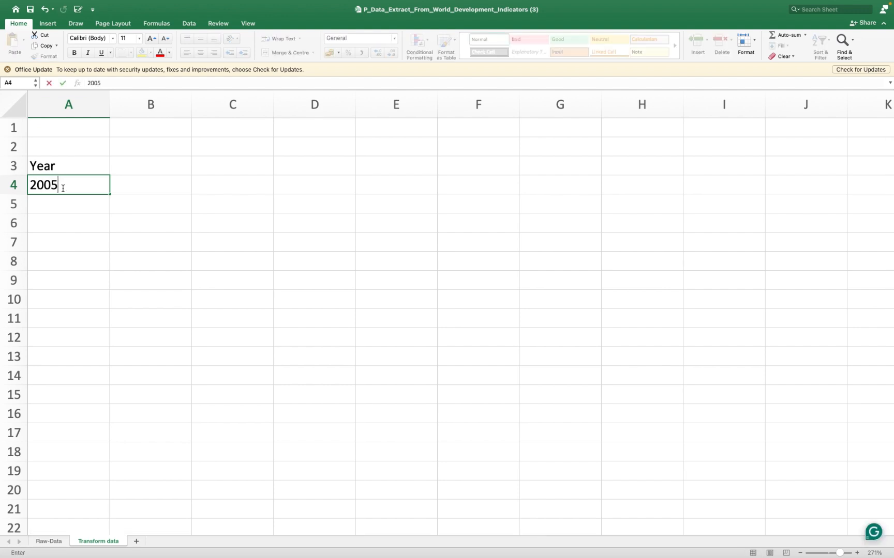
- Check the first year headings on the Raw-Data sheet and enter 2006 in cell A5 of the Transform data sheet
left_click(64, 201)
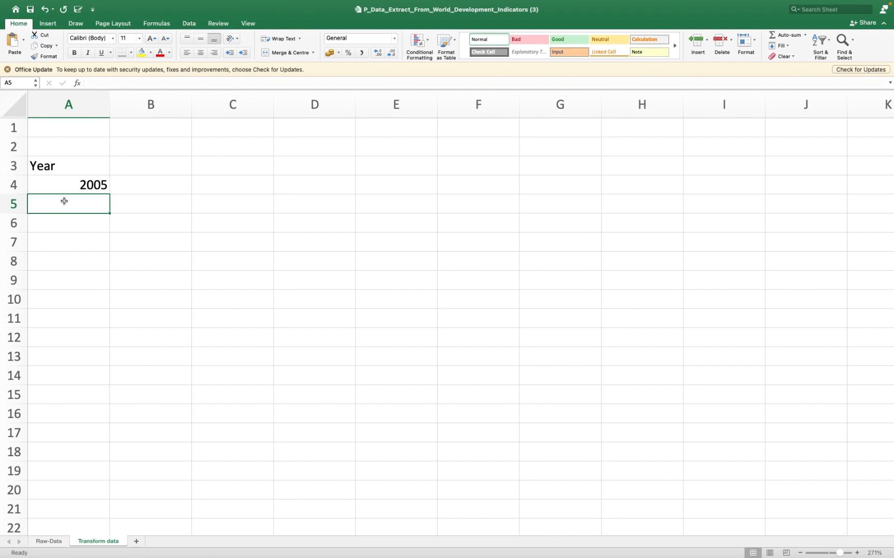
type("2")
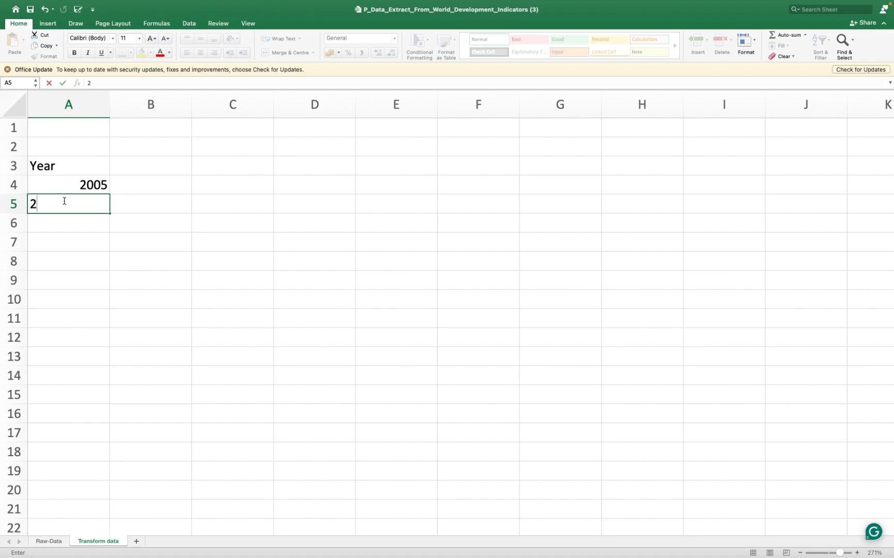
left_click(44, 543)
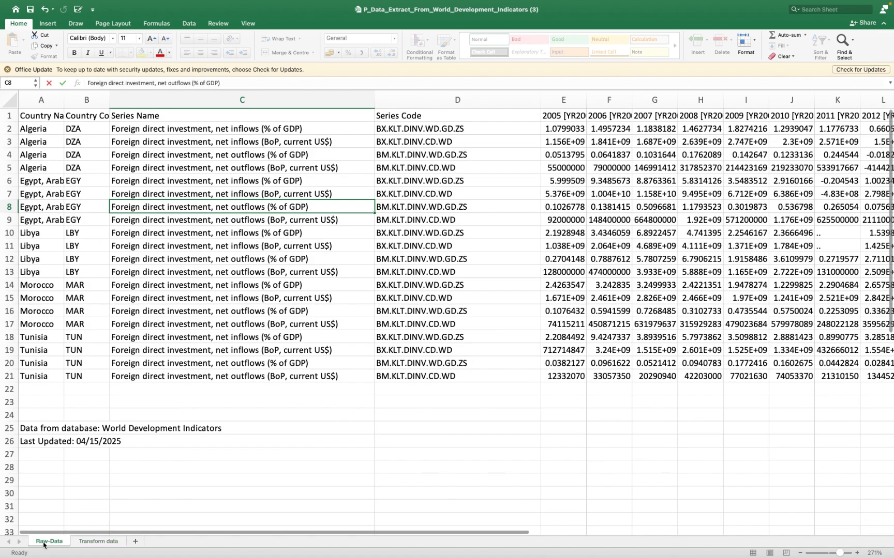
left_click(575, 115)
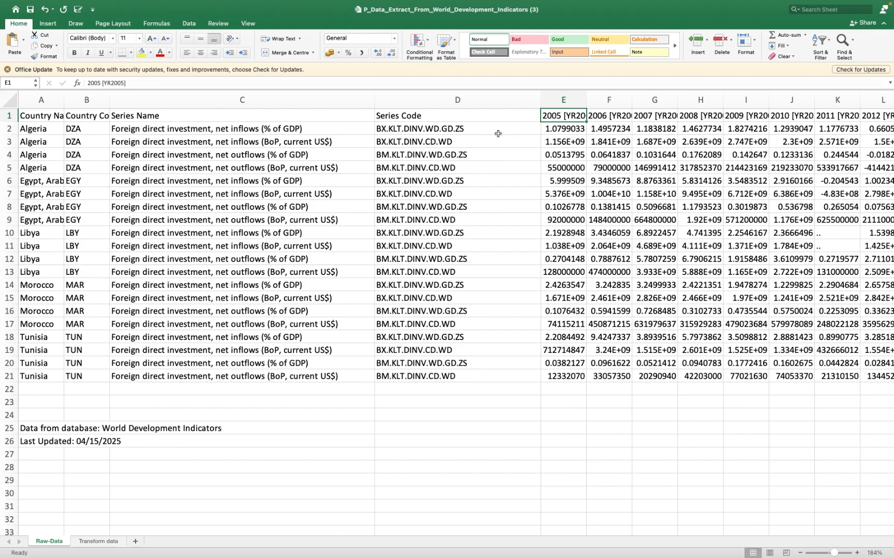
scroll(570, 121, "up", 5)
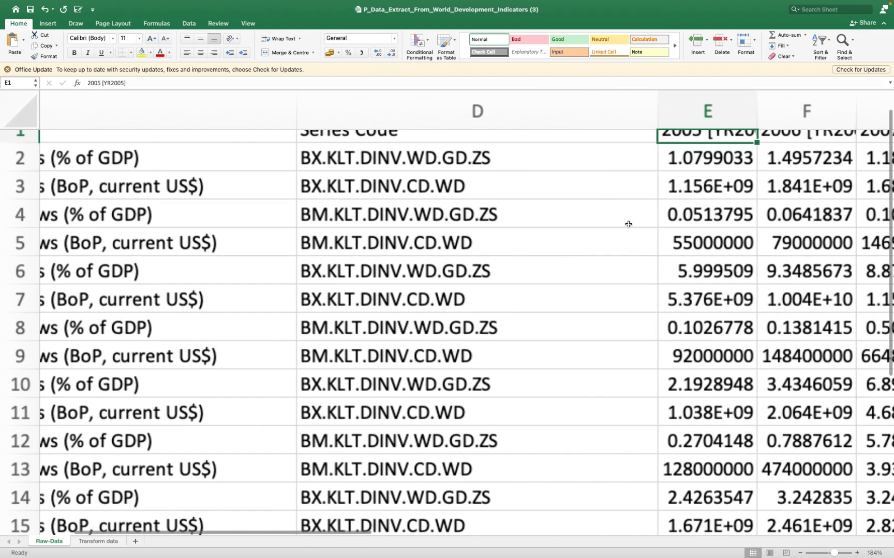
scroll(628, 224, "up", 5)
scroll(630, 227, "right", 1)
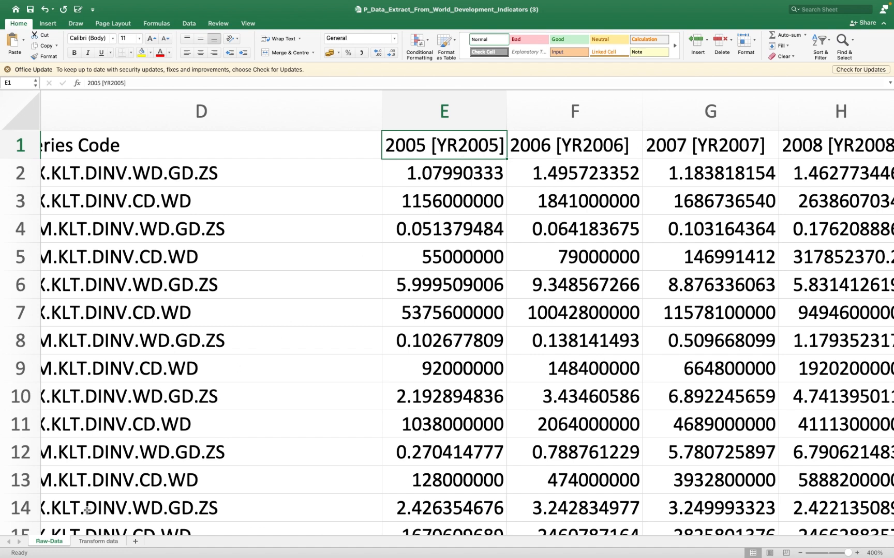
left_click(94, 541)
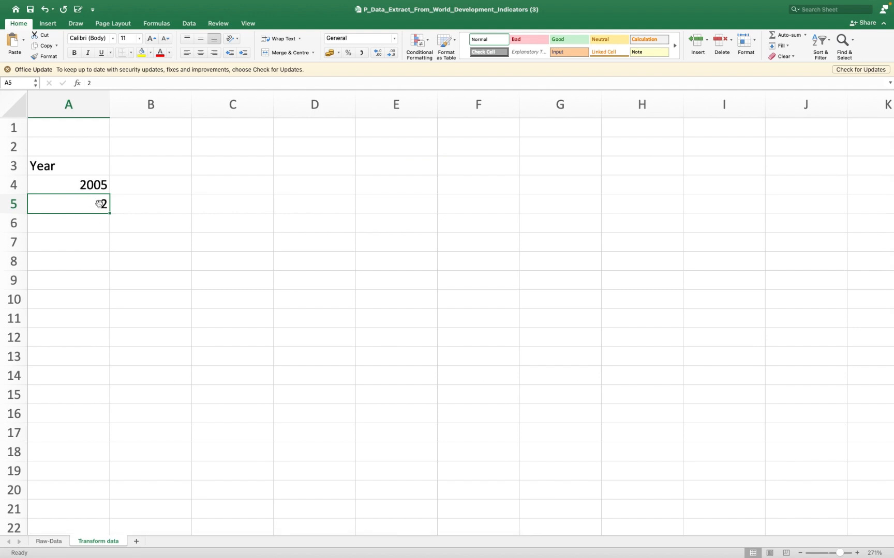
type("20")
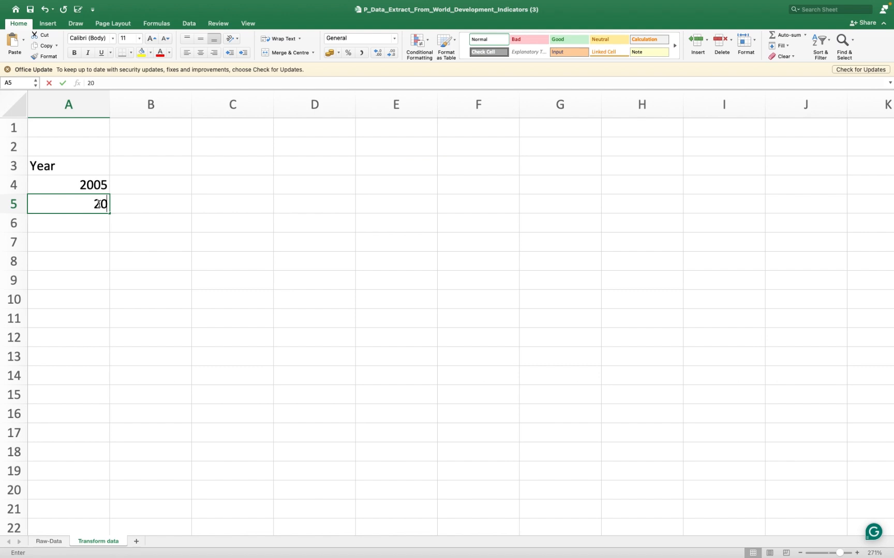
type("06")
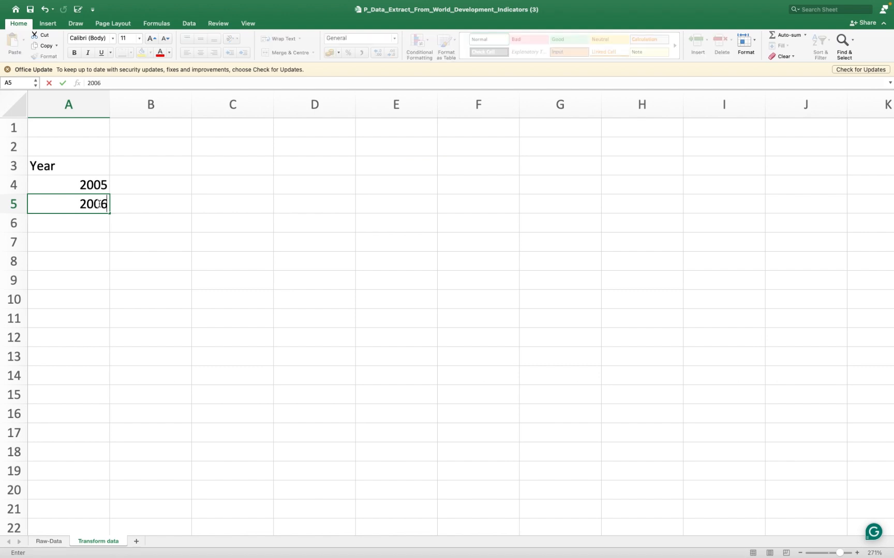
- Extend the year series from A4:A5 down column A to 2023 in cell A22
left_click_drag(106, 185, 104, 204)
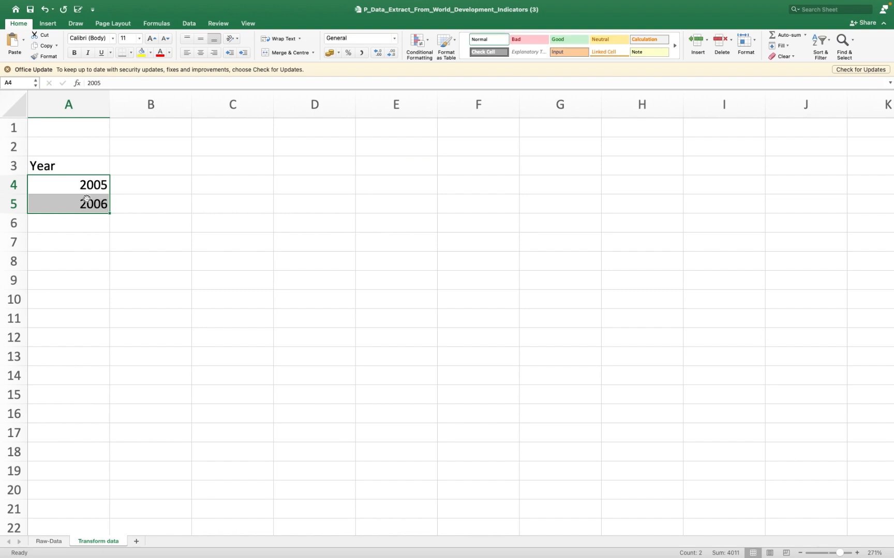
left_click(139, 187)
left_click(74, 186)
left_click_drag(74, 186, 85, 207)
left_click_drag(109, 213, 109, 533)
scroll(145, 499, "down", 3)
scroll(145, 498, "up", 3)
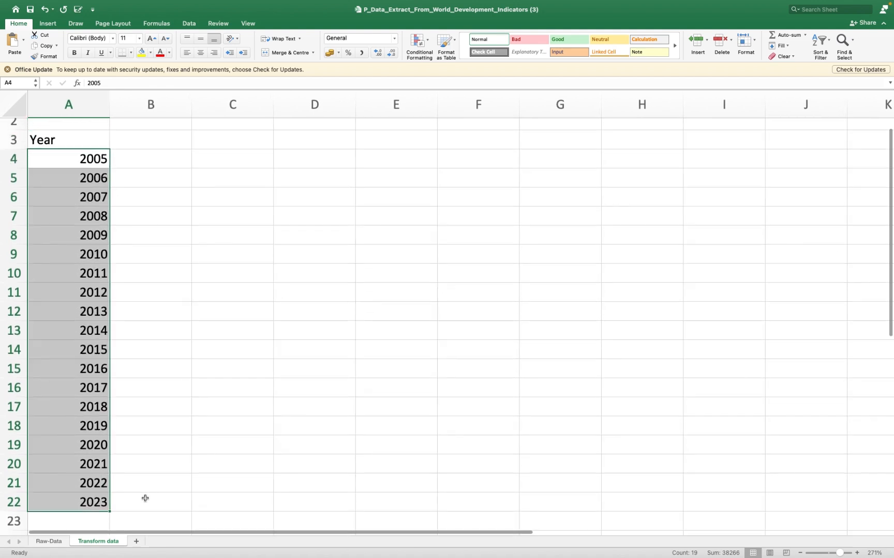
- Enter the country heading "Algeria" in cell B2, one row above the Year heading
left_click_drag(143, 144, 151, 219)
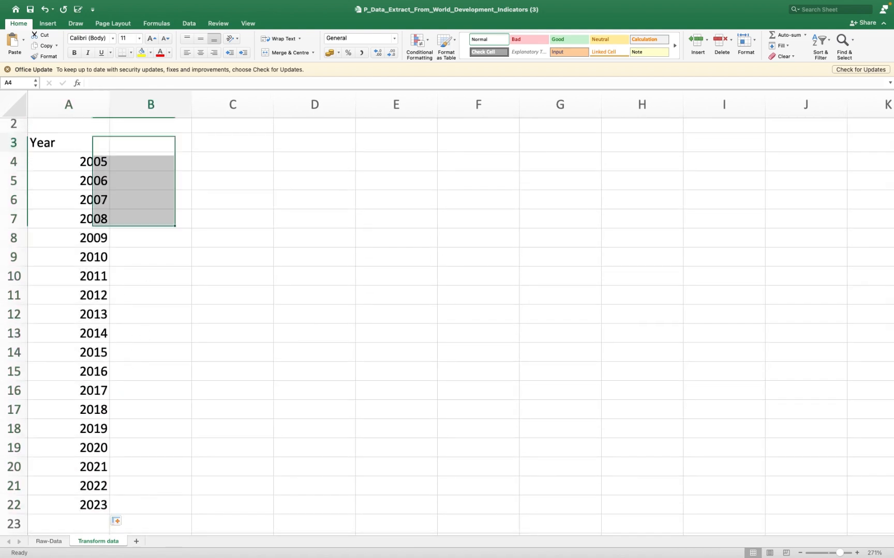
left_click(142, 143)
scroll(148, 142, "up", 1)
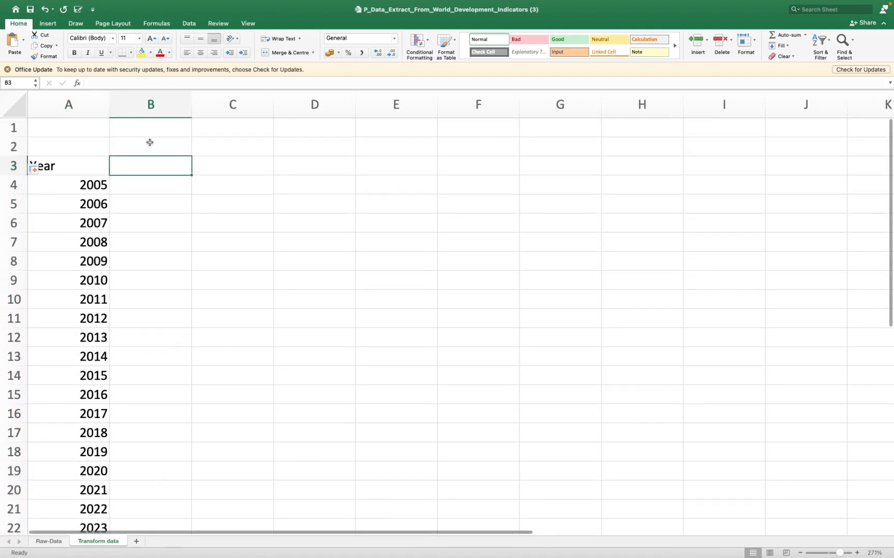
left_click(152, 146)
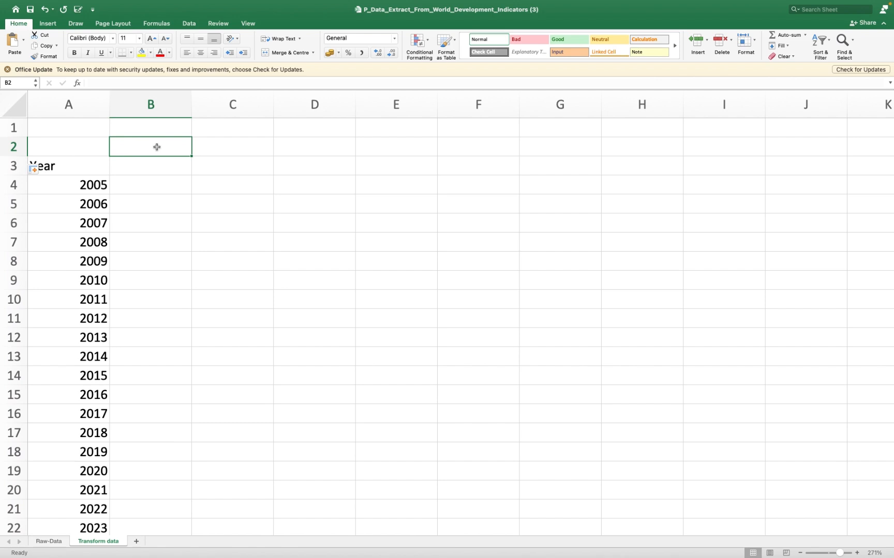
type("Algeri")
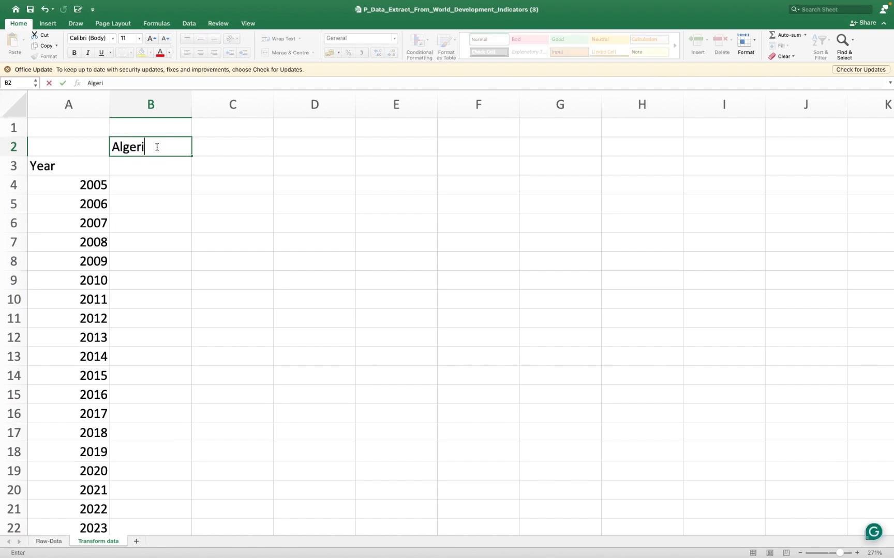
type("a")
left_click(154, 170)
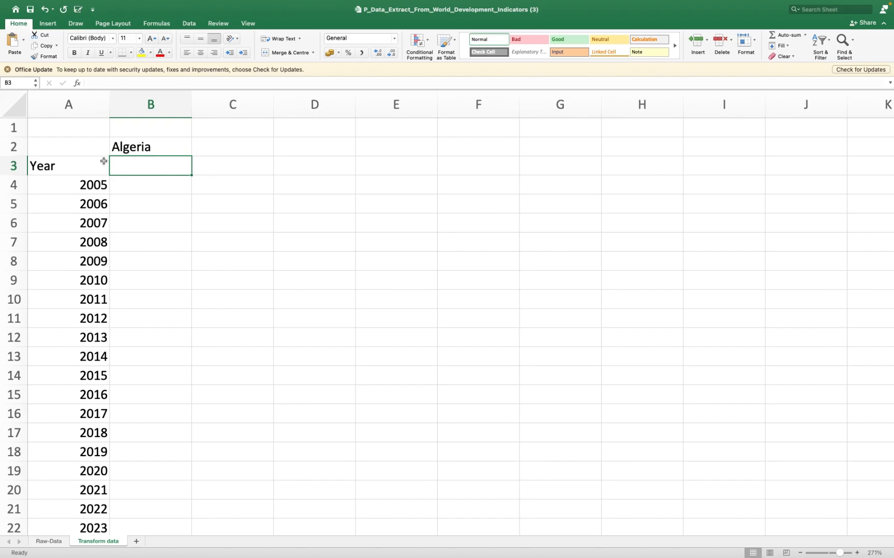
- Review Algeria's four foreign direct investment series names in C2:C5 of the Raw-Data sheet
left_click(49, 541)
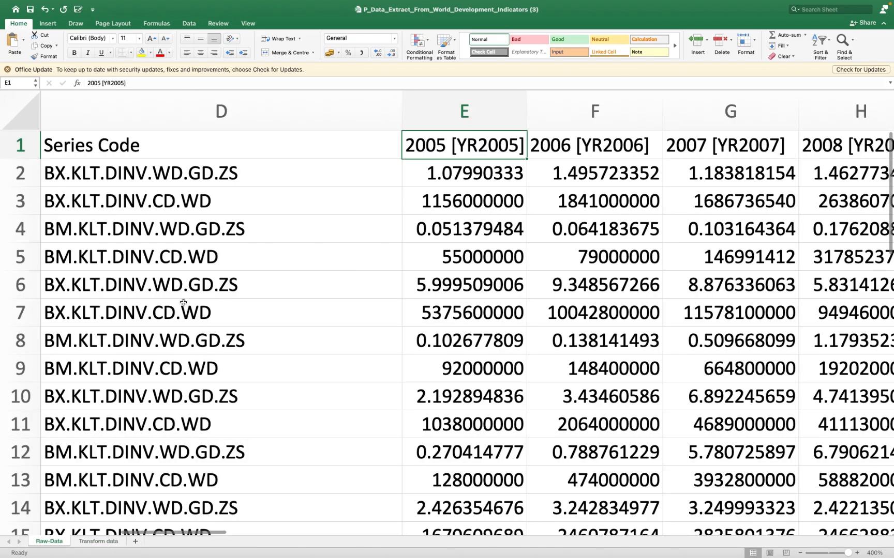
scroll(276, 267, "left", 10)
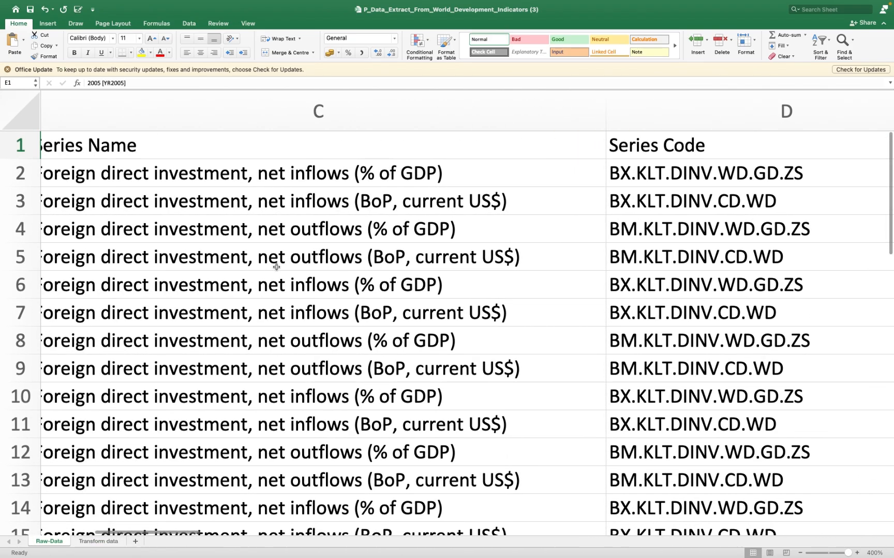
scroll(276, 267, "left", 5)
left_click_drag(296, 178, 297, 285)
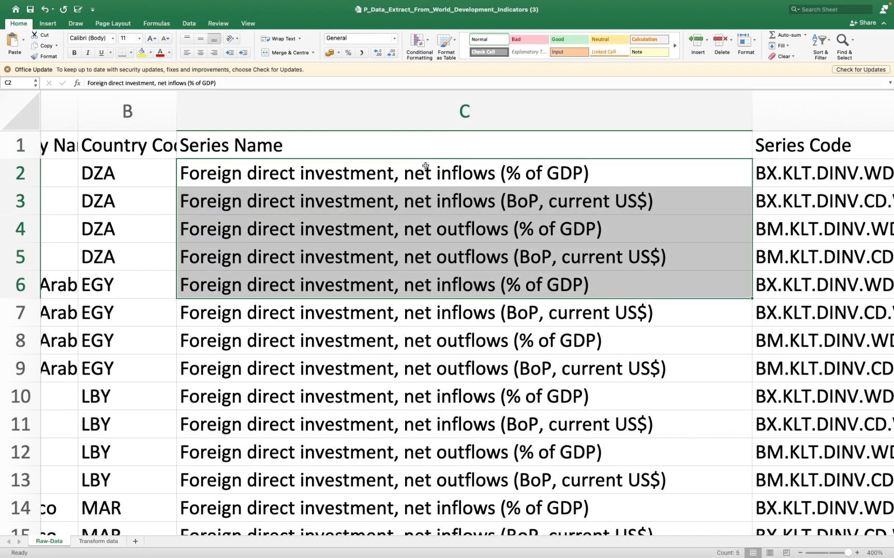
left_click(425, 168)
left_click(419, 201)
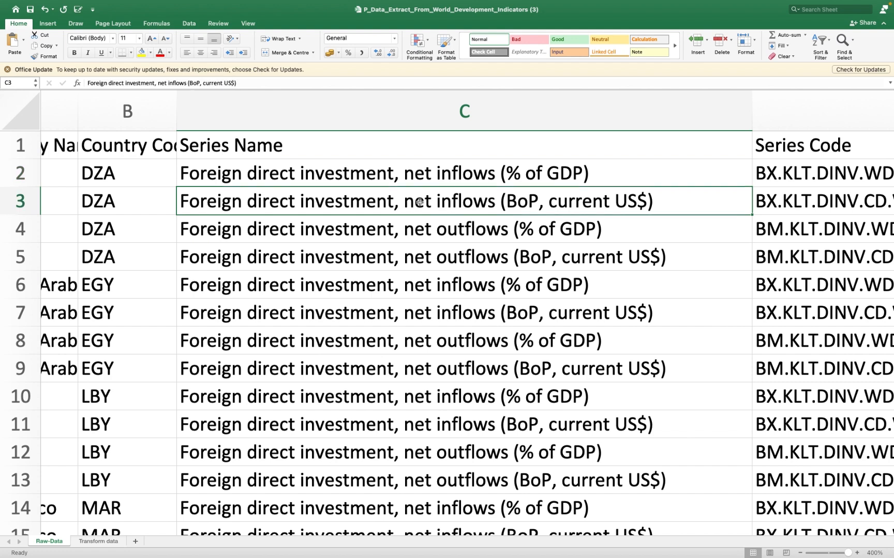
left_click(421, 229)
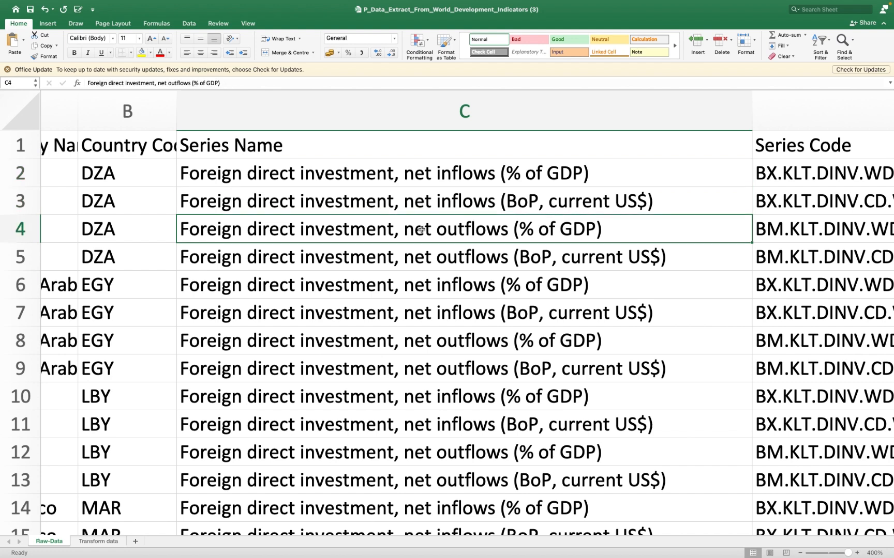
left_click(437, 259)
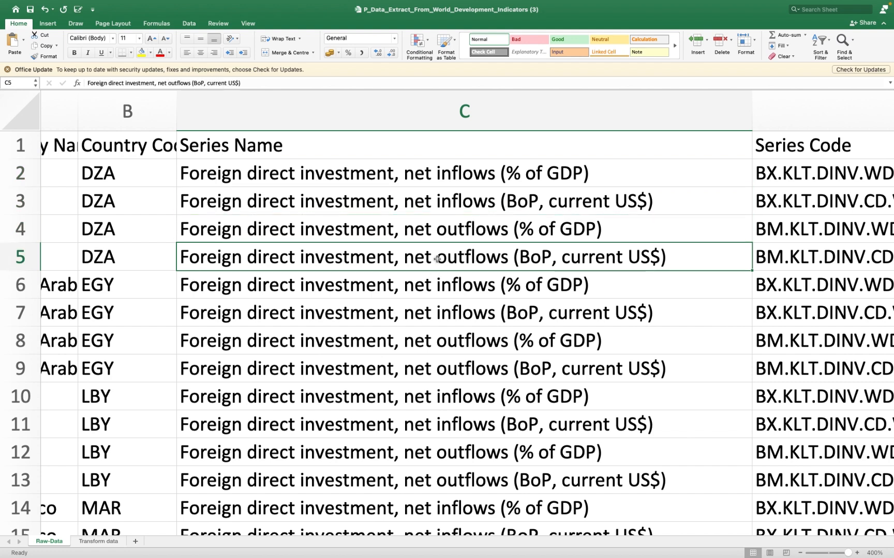
- Copy Algeria's four series names from C2:C5 of the Raw-Data sheet and return to the Transform data sheet
left_click_drag(400, 174, 389, 254)
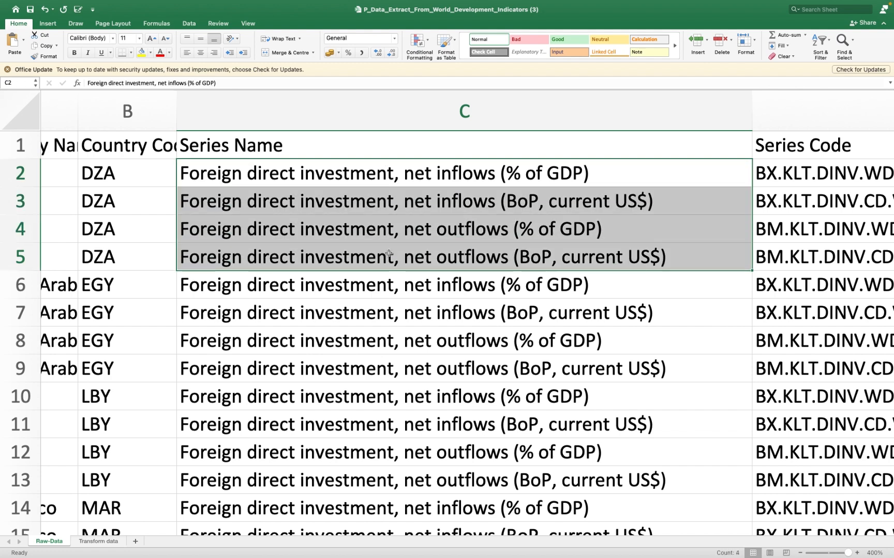
key("super+c")
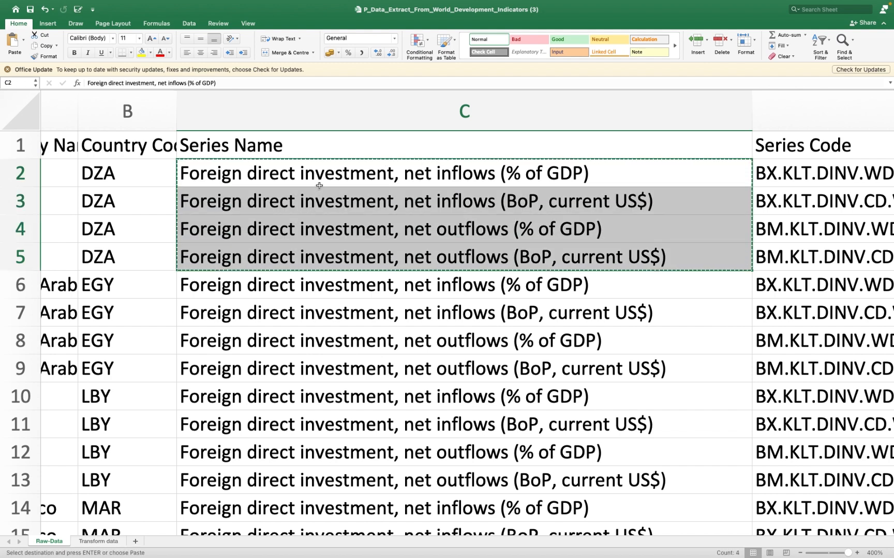
right_click(328, 228)
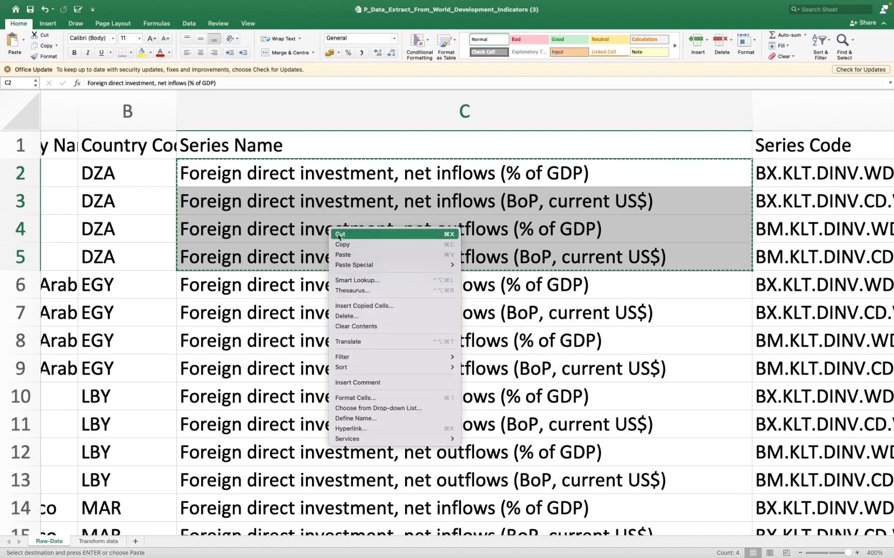
left_click(350, 245)
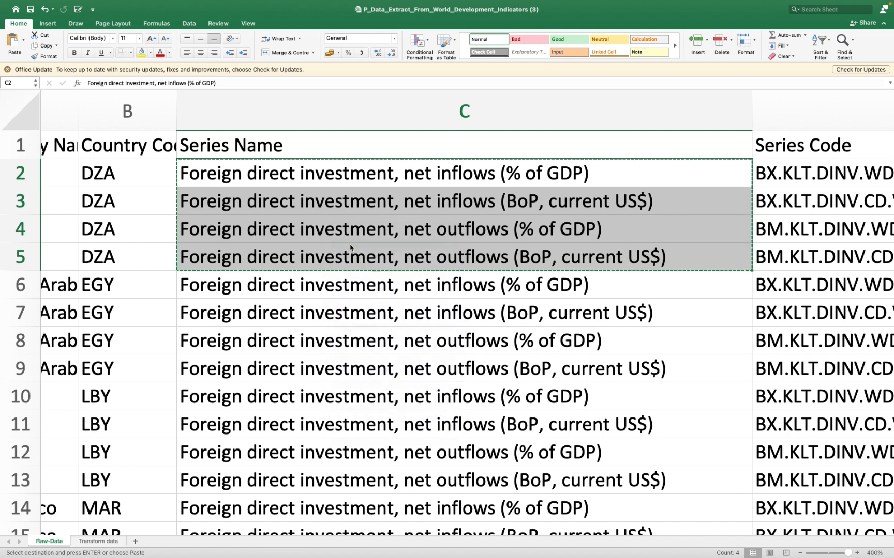
left_click(94, 542)
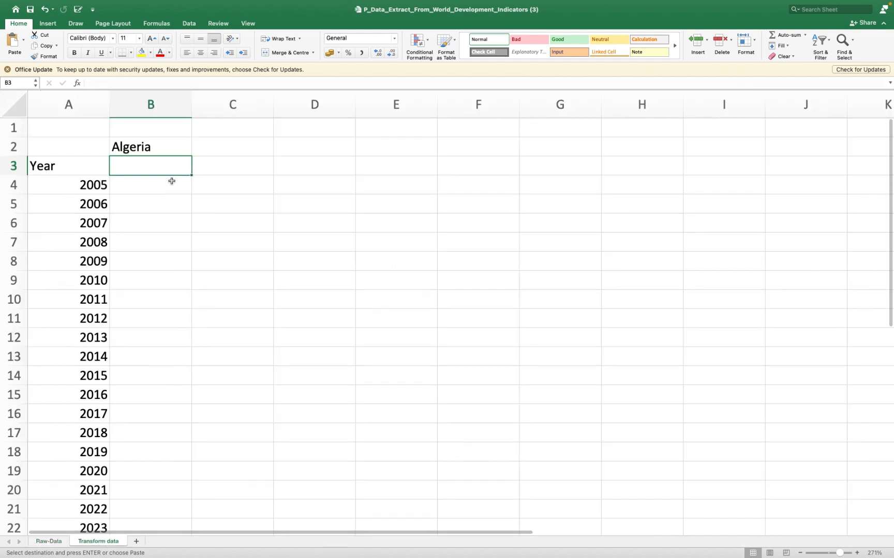
left_click(53, 541)
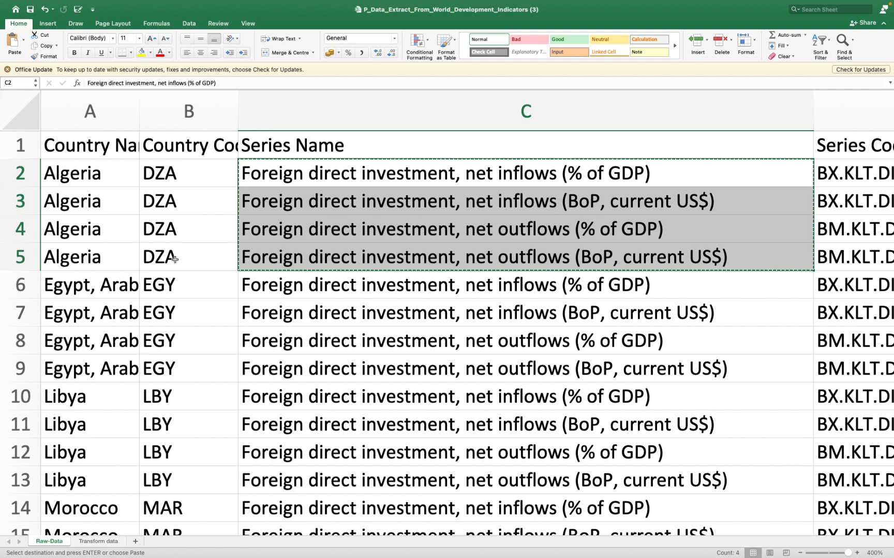
left_click(95, 544)
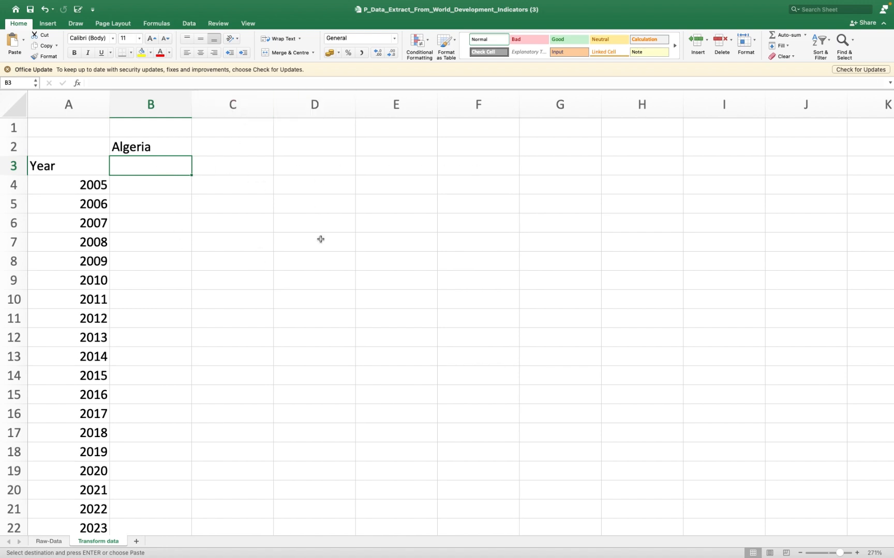
- Try a plain paste of the copied series names from cell B3 downward and undo it
right_click(167, 170)
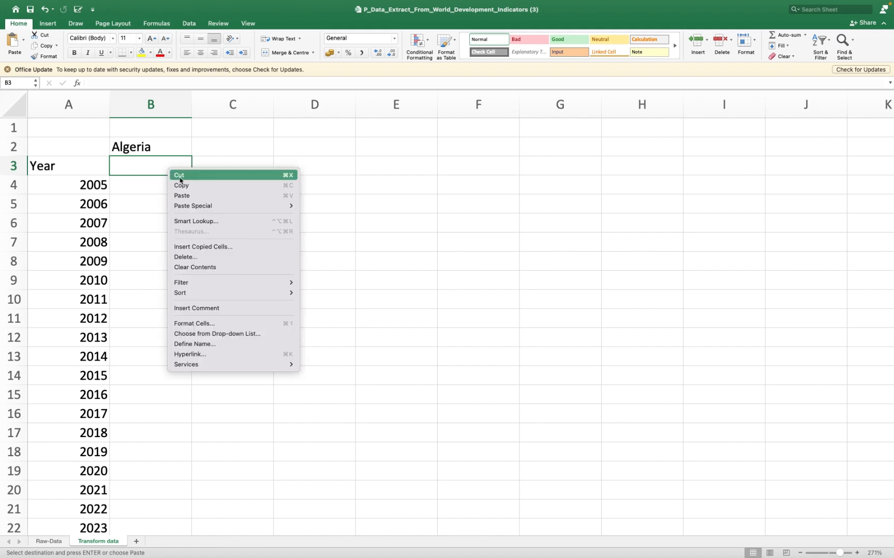
left_click(190, 196)
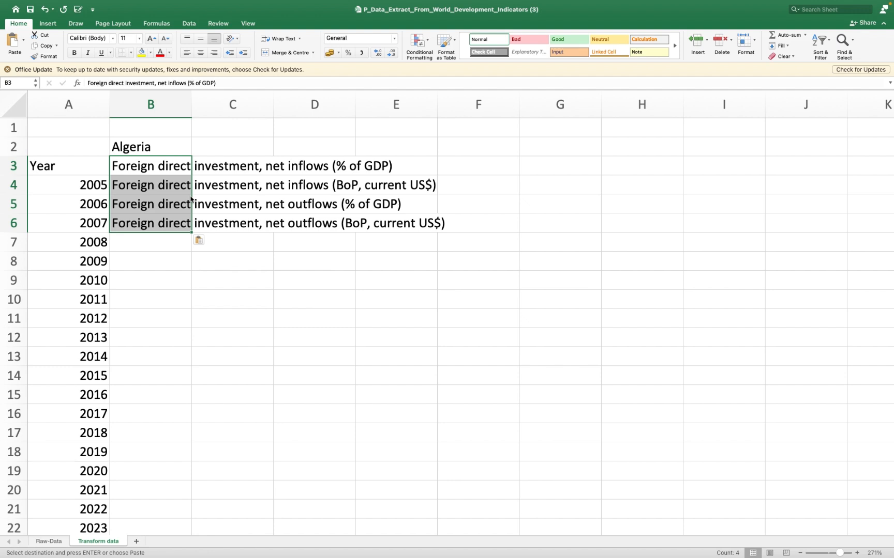
key("super+z")
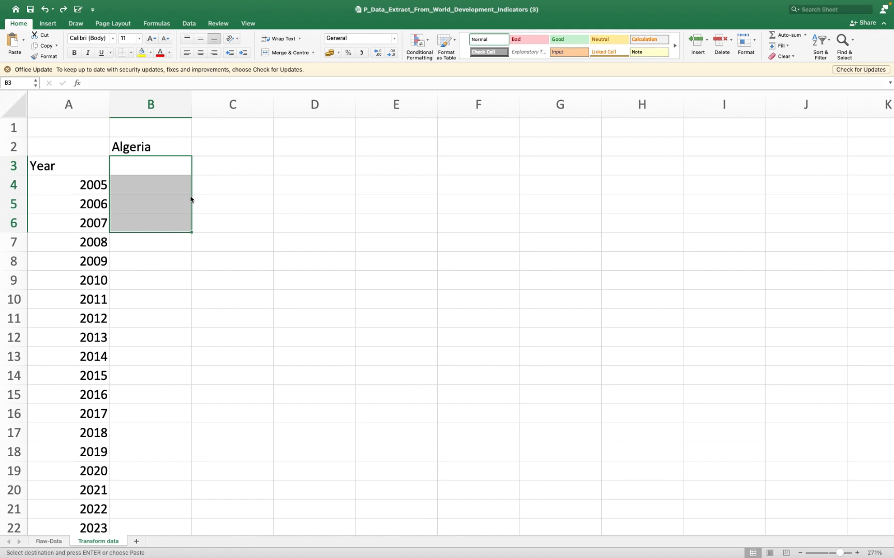
- Paste the copied series names transposed across row 3 from cell B3, beneath the Algeria heading
left_click(179, 164)
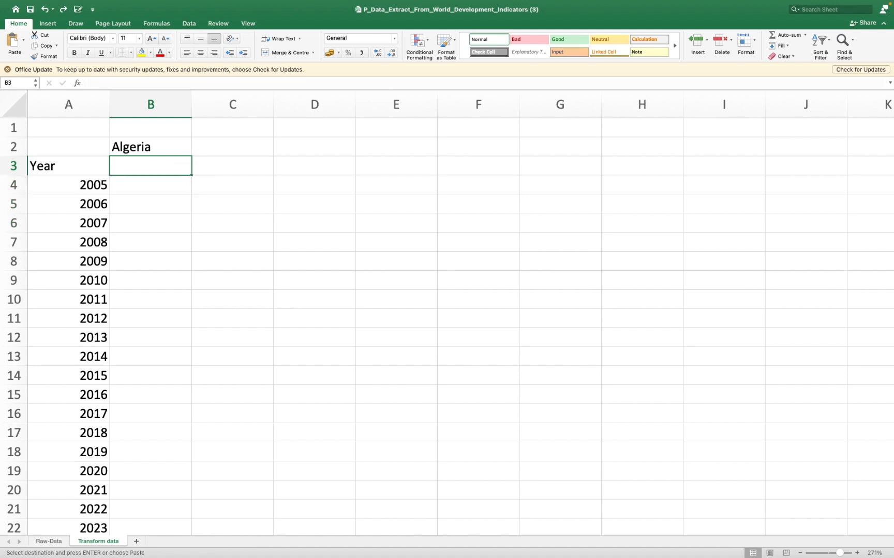
right_click(178, 164)
mouse_move(199, 197)
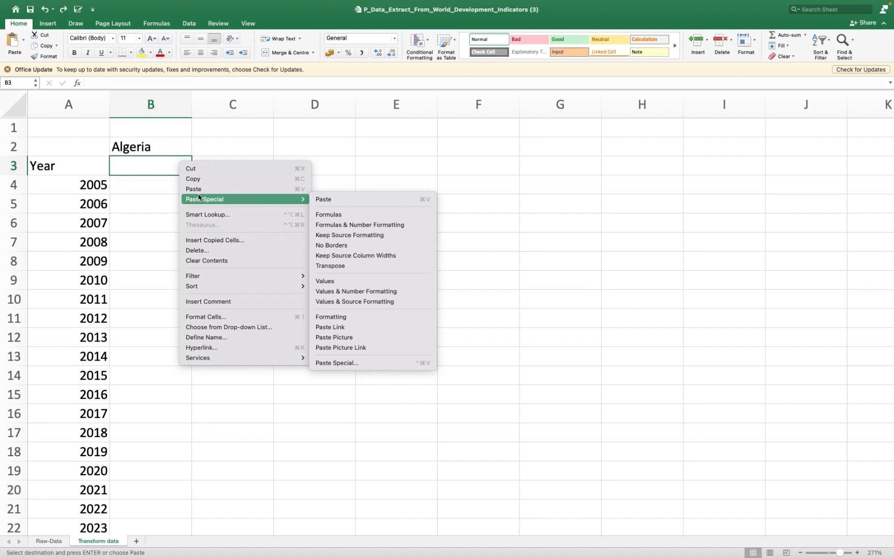
left_click(343, 265)
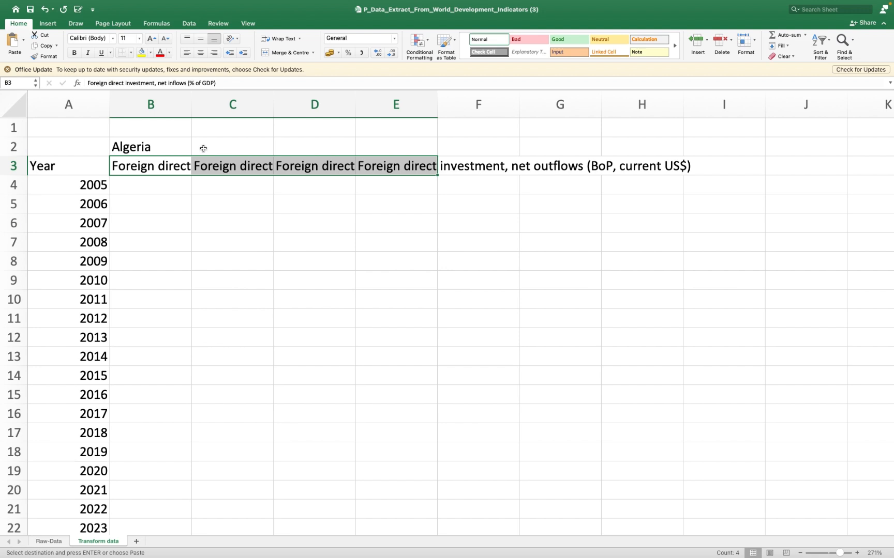
- Check the full text of each transposed series heading in B3:E3 of the Transform data sheet
left_click(174, 162)
left_click(229, 164)
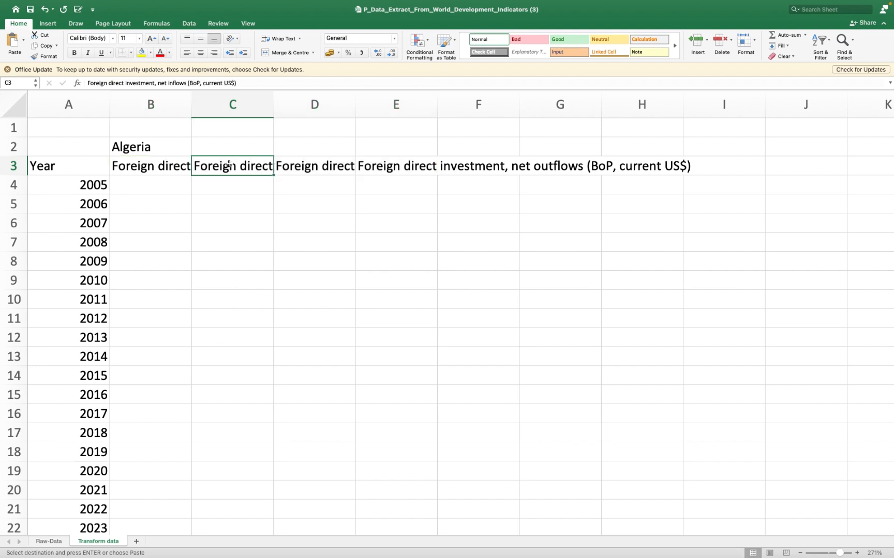
left_click(305, 172)
left_click(381, 171)
left_click(464, 169)
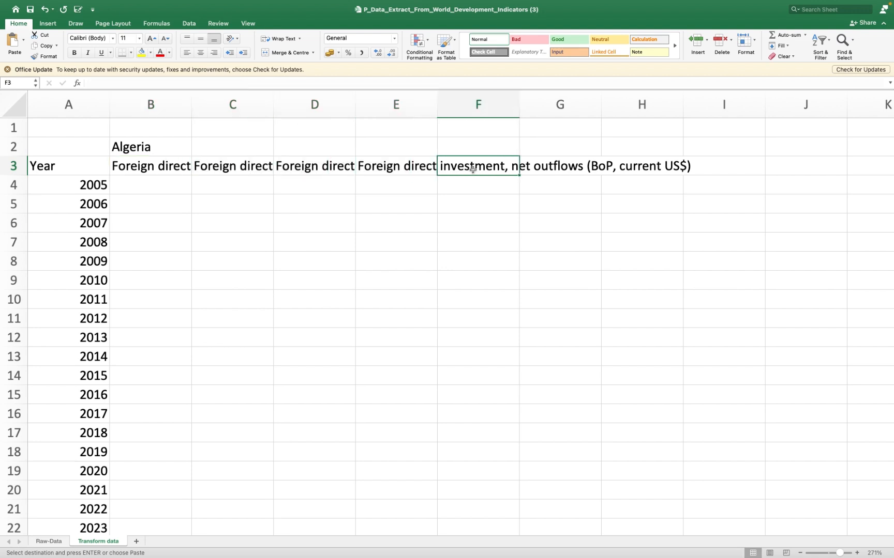
left_click(403, 174)
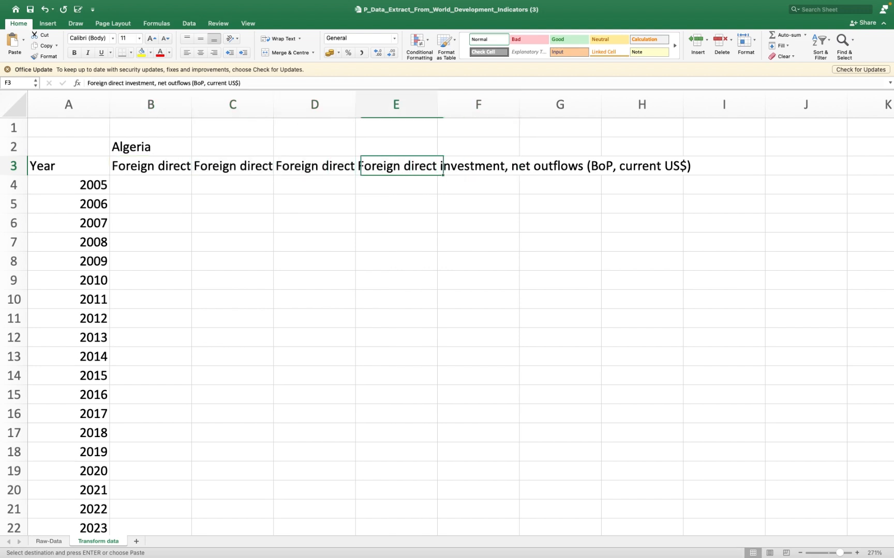
left_click(324, 166)
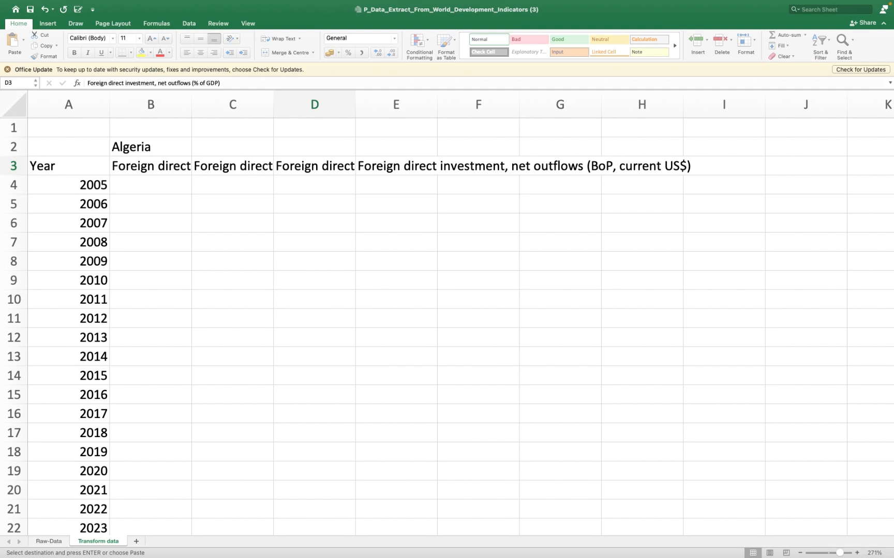
- Examine how Algeria's series values are laid out across the year columns of the Raw-Data sheet compared with the Transform data layout
left_click(48, 541)
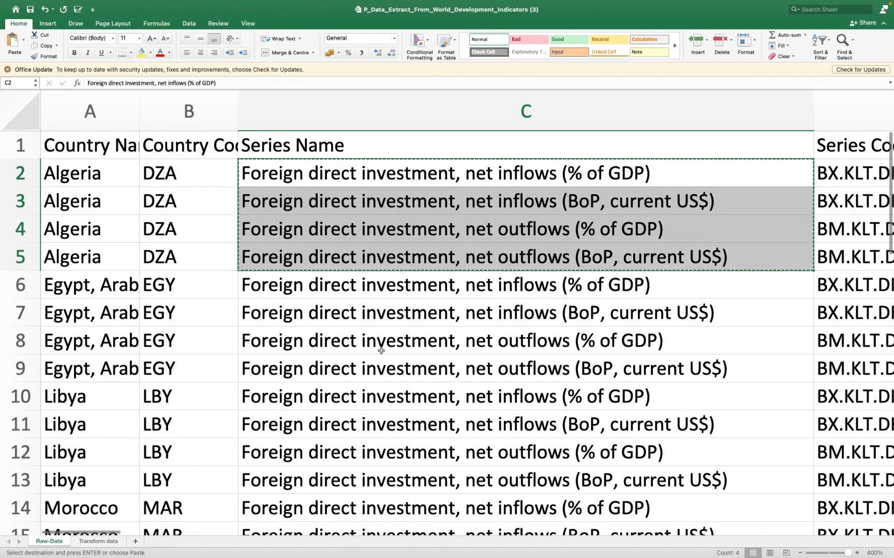
scroll(379, 343, "down", 2)
scroll(380, 352, "down", 5)
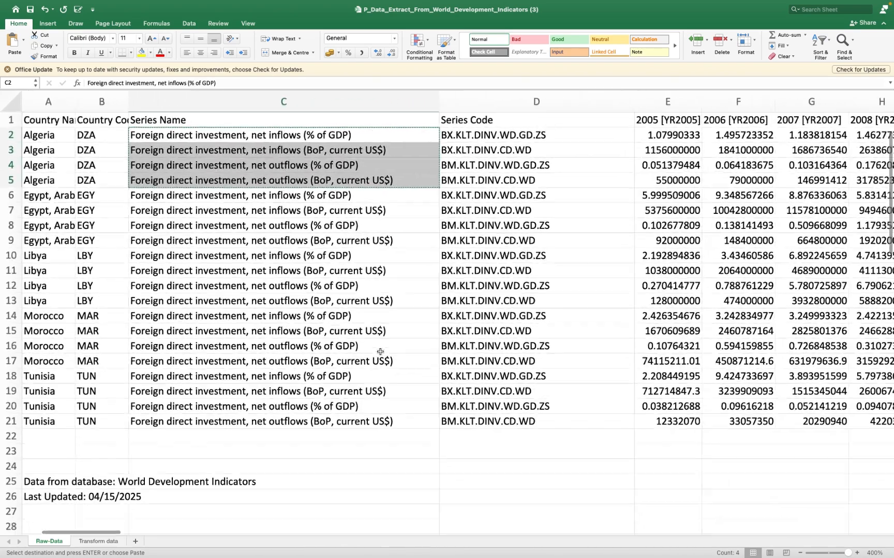
scroll(380, 352, "up", 4)
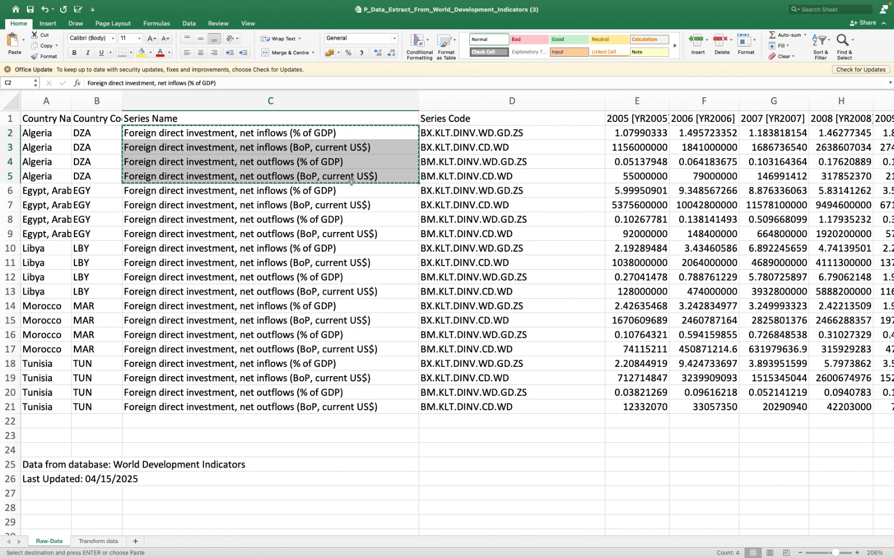
scroll(637, 147, "right", 3)
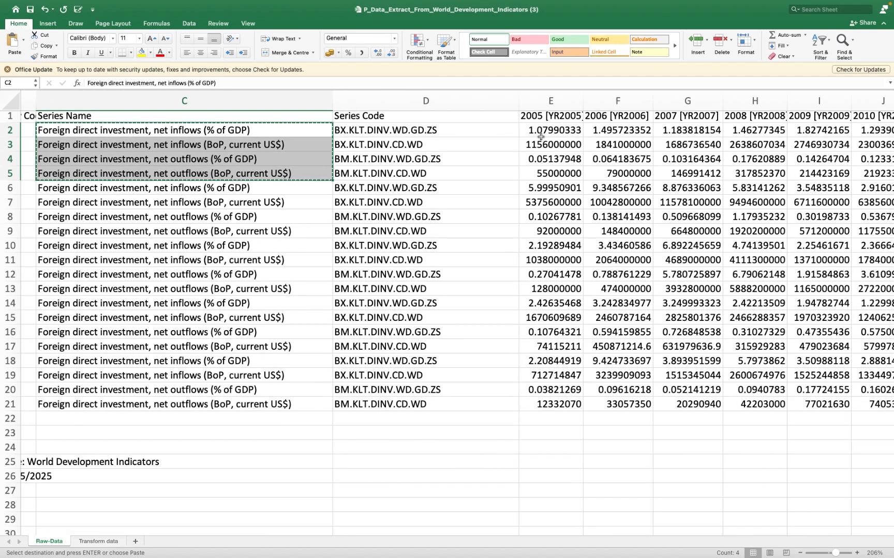
scroll(522, 136, "right", 5)
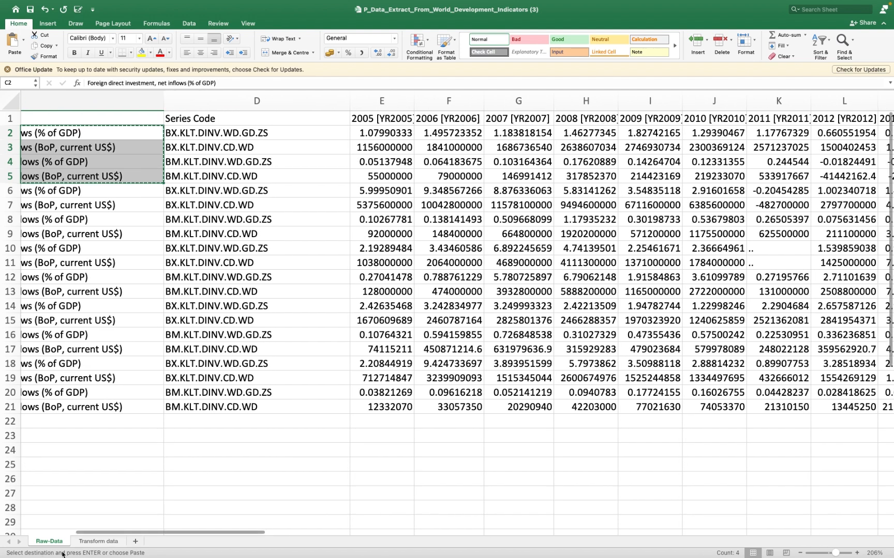
left_click(97, 542)
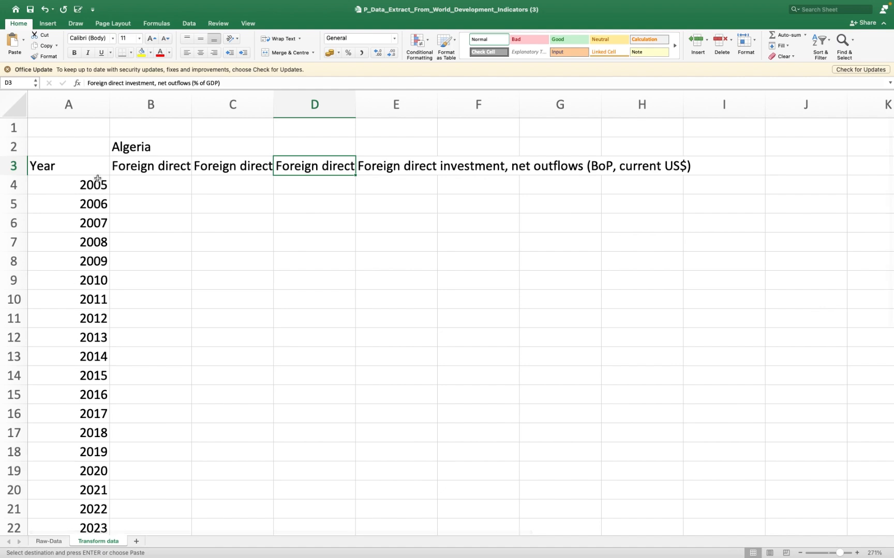
left_click(45, 541)
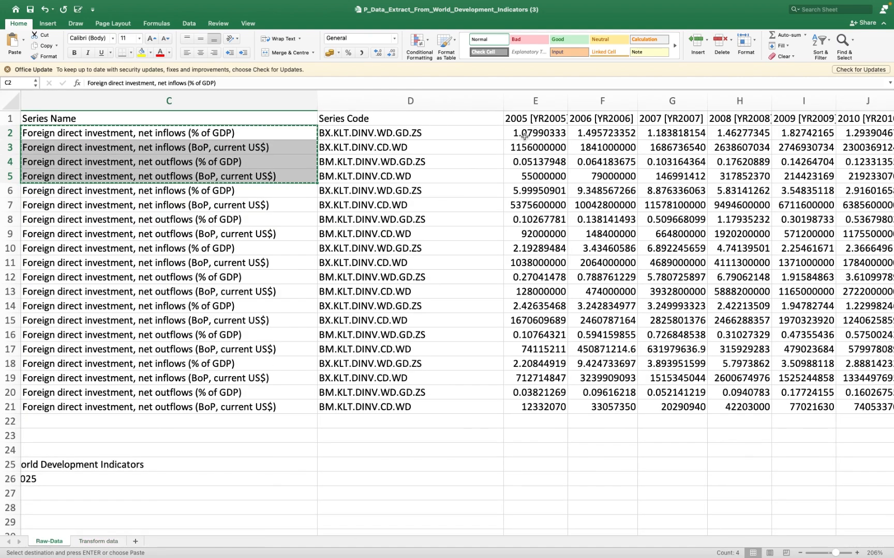
left_click_drag(526, 133, 538, 175)
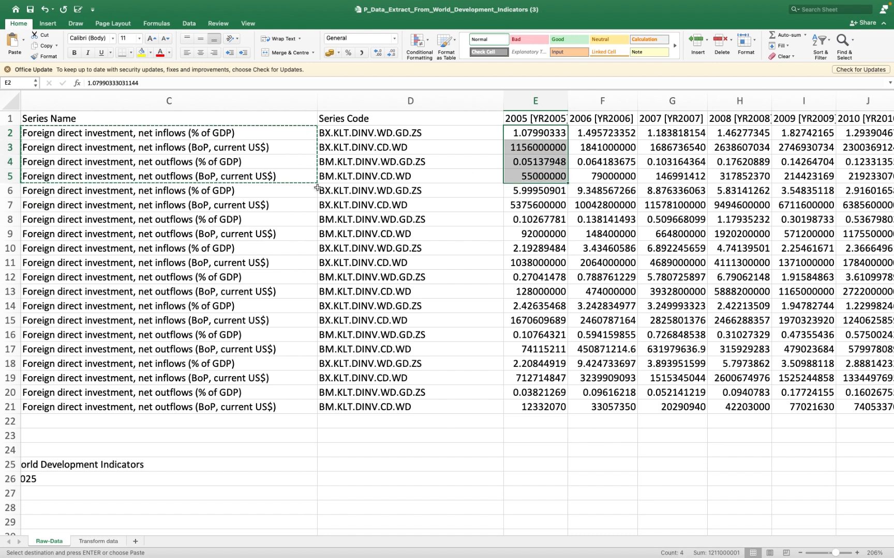
key("shift+Right")
key("shift+Right")
key("shift+Right")
key("shift+Right")
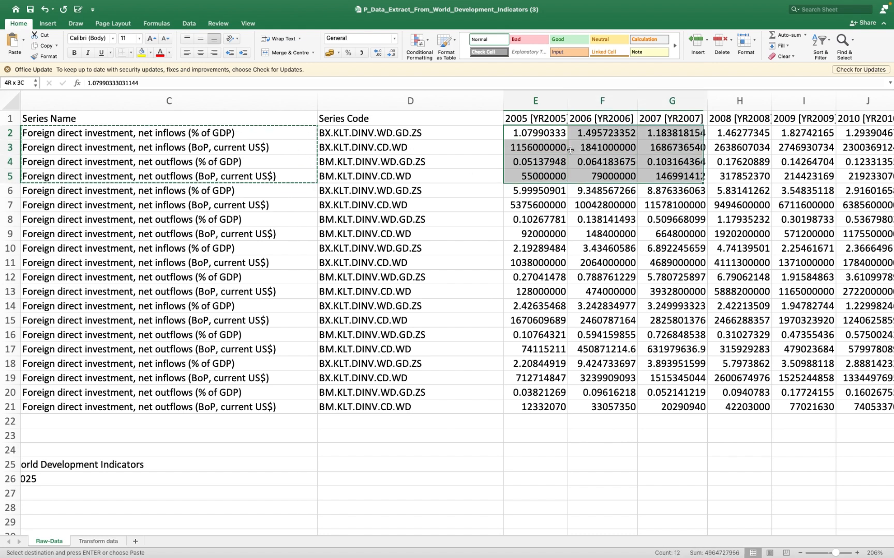
scroll(570, 150, "right", 10)
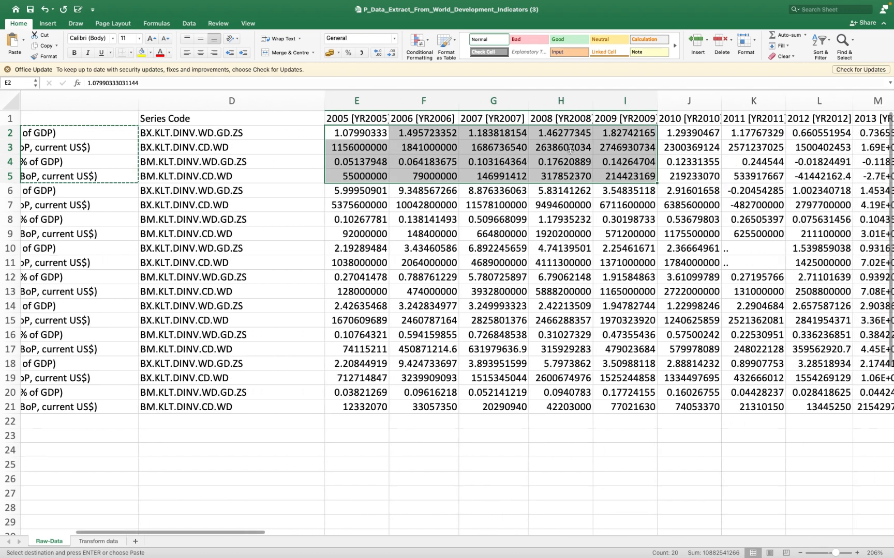
- Copy Algeria's values for all four series from 2005 to 2023, range E2:W5 on the Raw-Data sheet
left_click(252, 133)
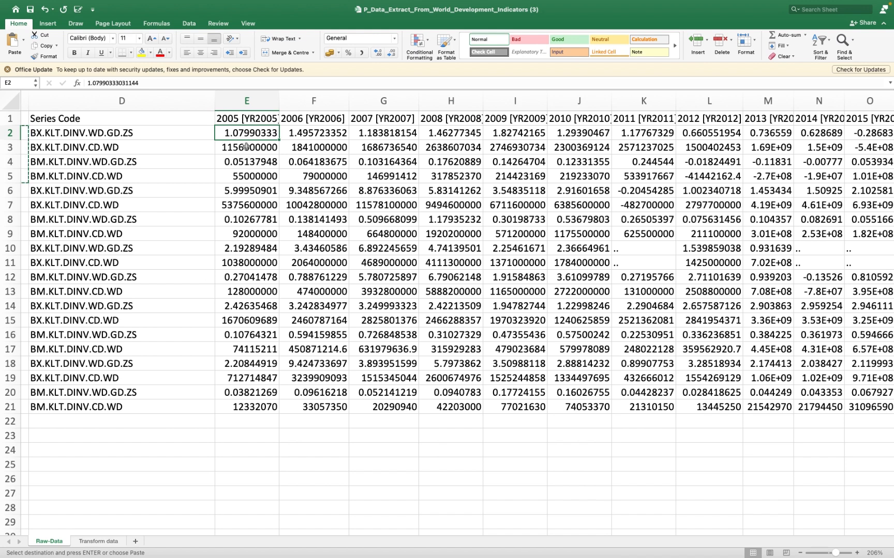
left_click(248, 176, "shift")
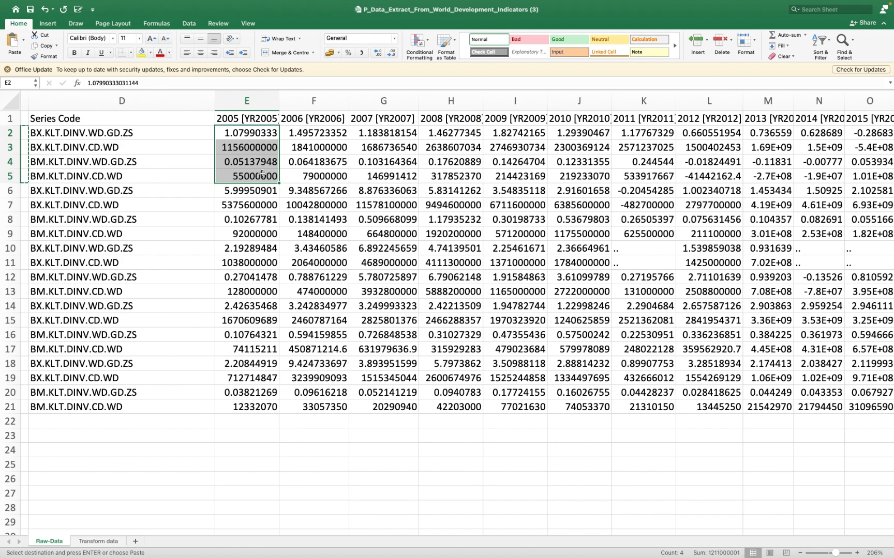
scroll(315, 166, "right", 10)
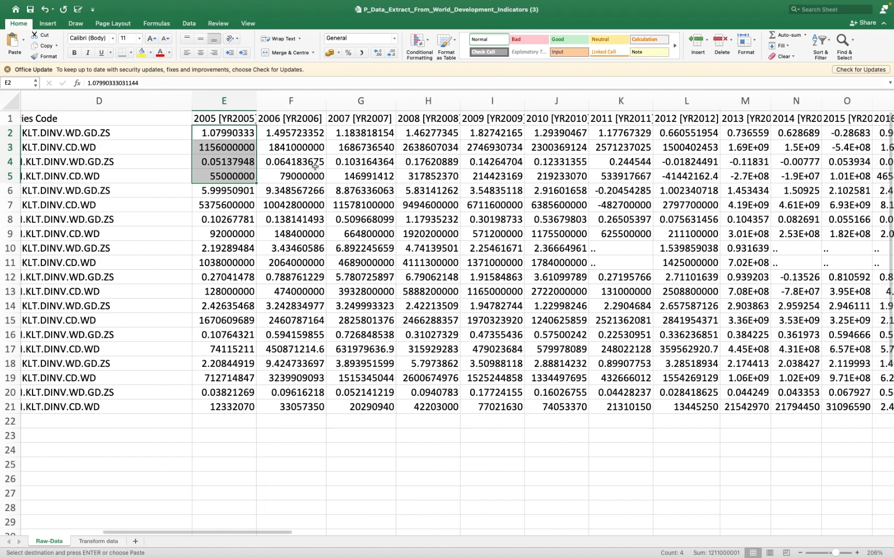
scroll(315, 166, "right", 2)
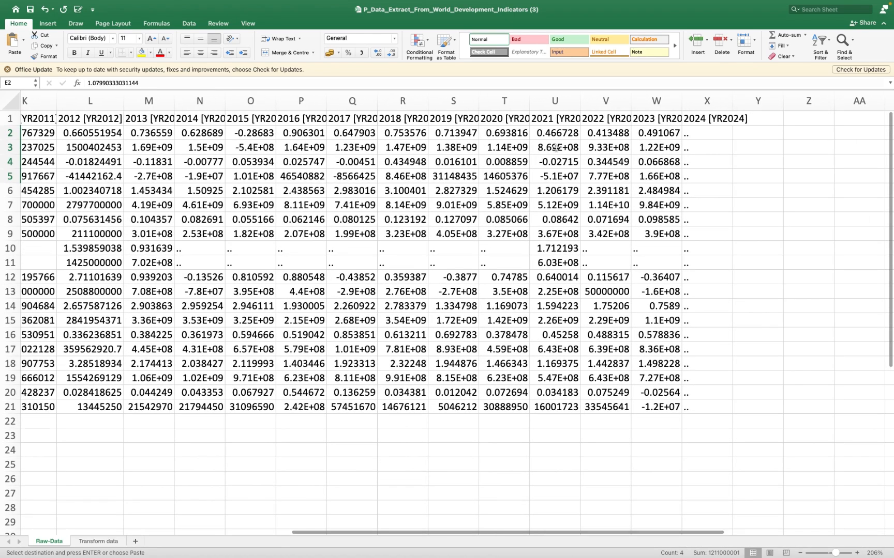
left_click(657, 176, "shift")
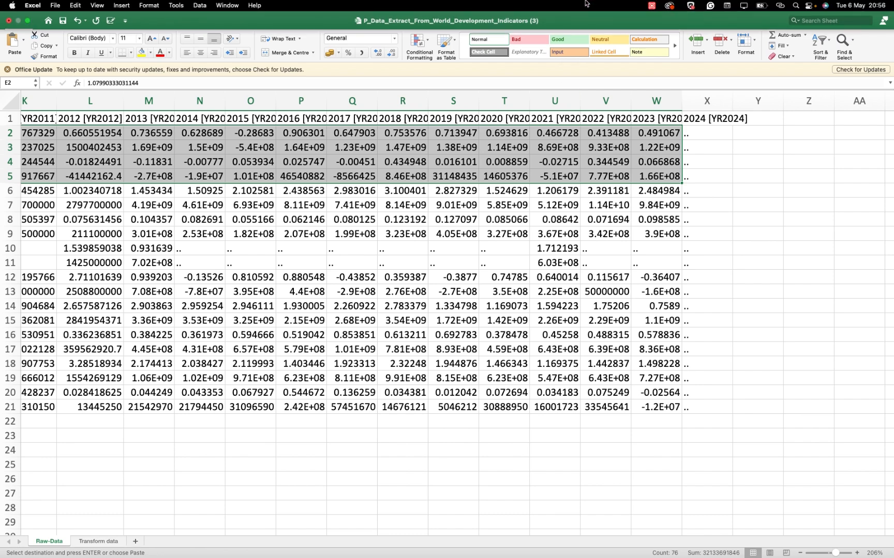
scroll(593, 176, "left", 10)
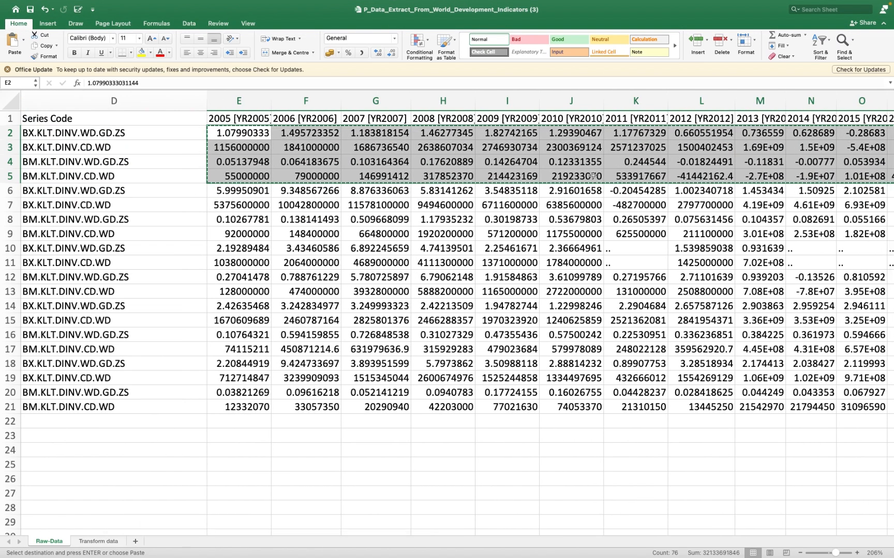
right_click(565, 167)
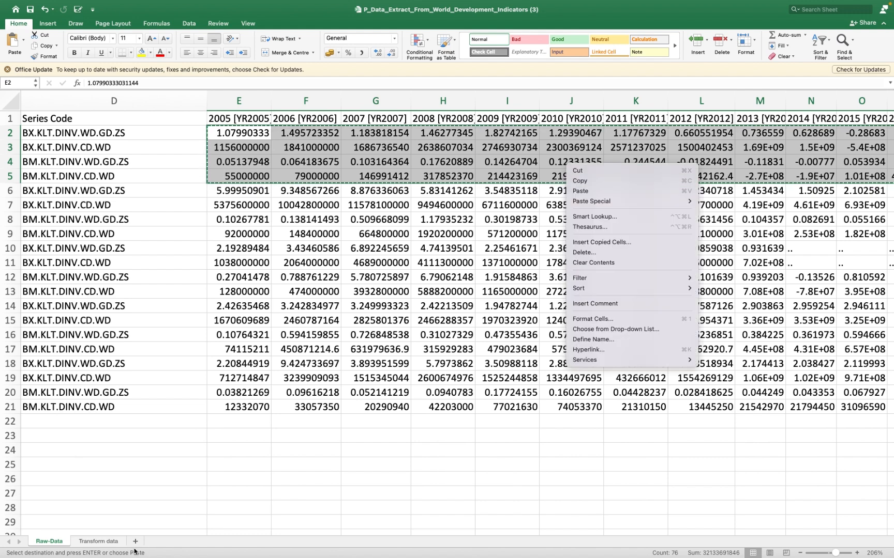
left_click(100, 547)
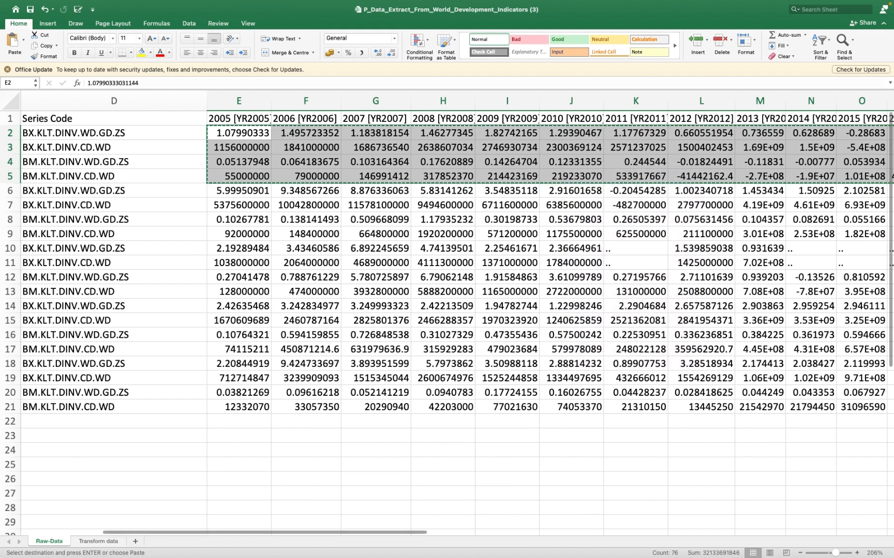
- Paste the copied Algeria values transposed from cell B4 of the Transform data sheet and check them against the years through 2023
left_click(99, 543)
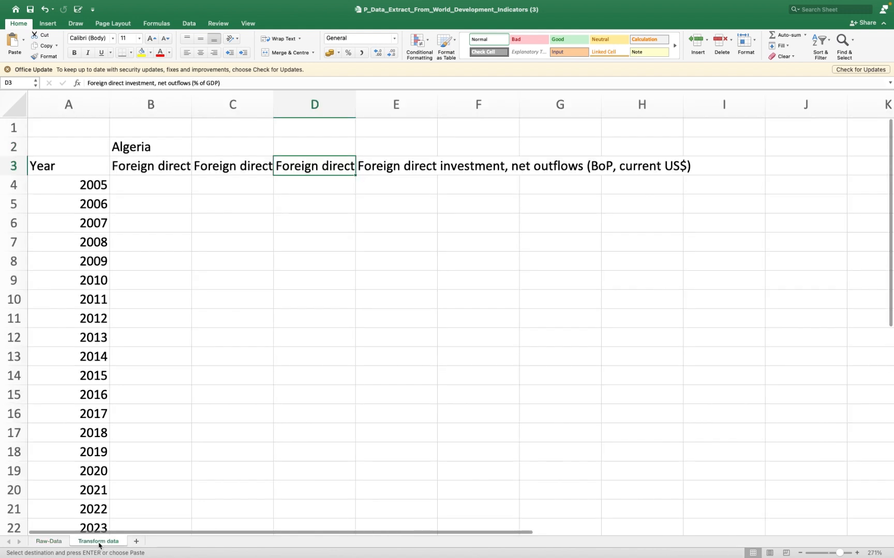
left_click(150, 191)
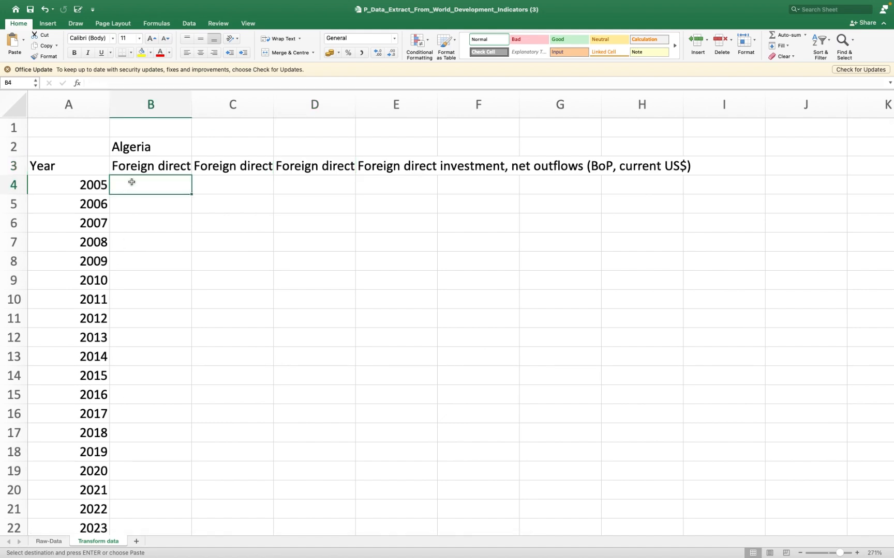
left_click(49, 541)
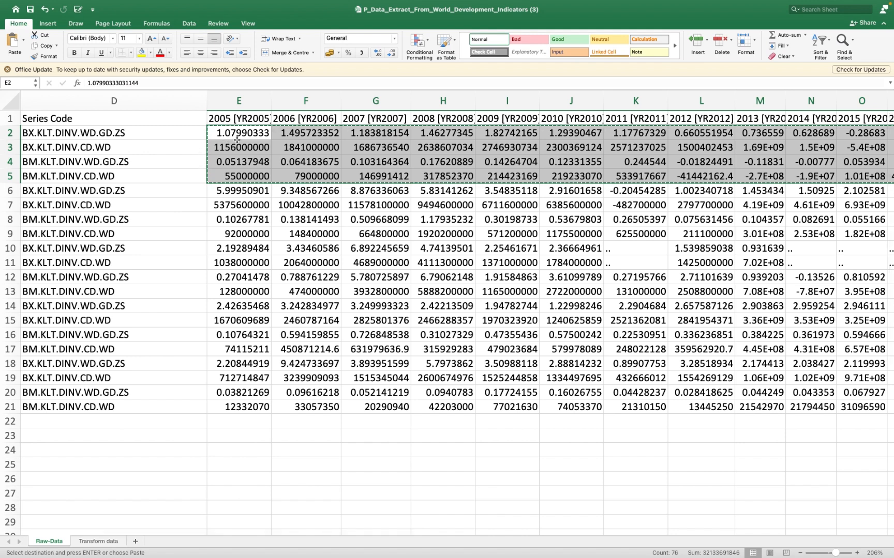
left_click(98, 541)
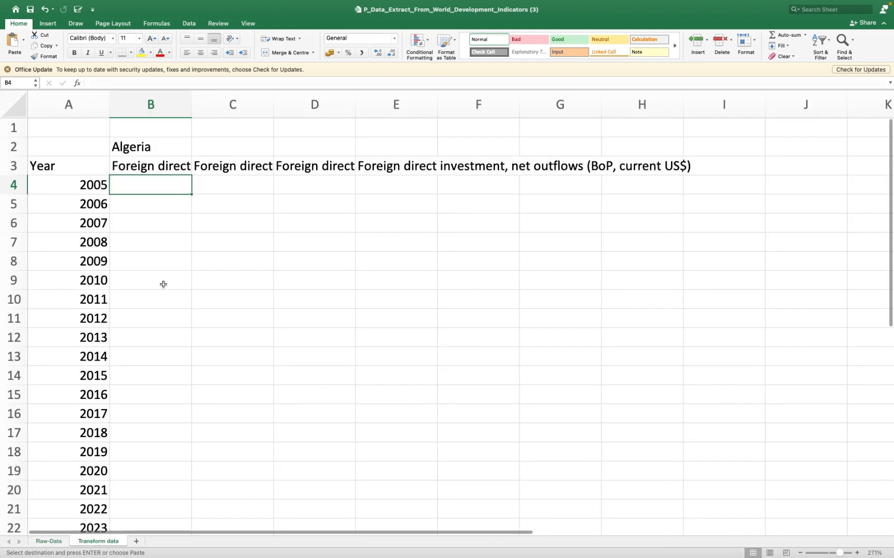
right_click(170, 182)
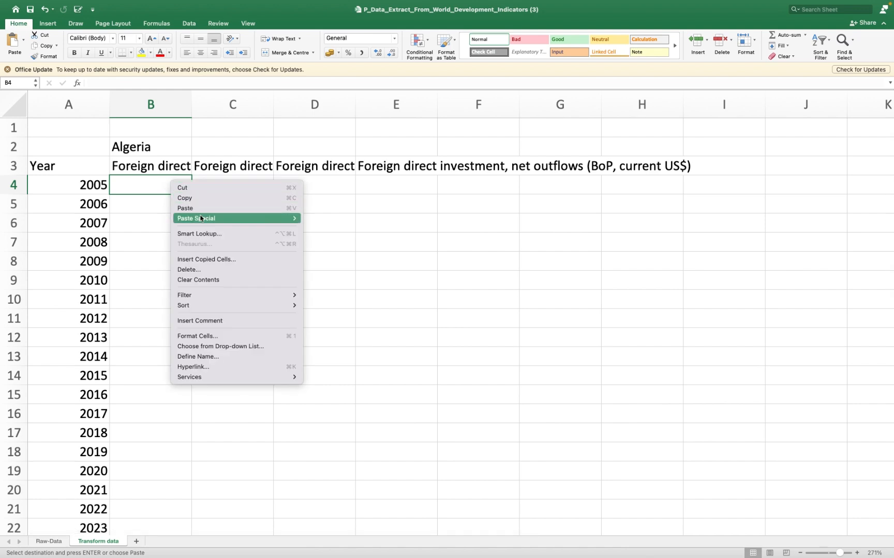
mouse_move(200, 218)
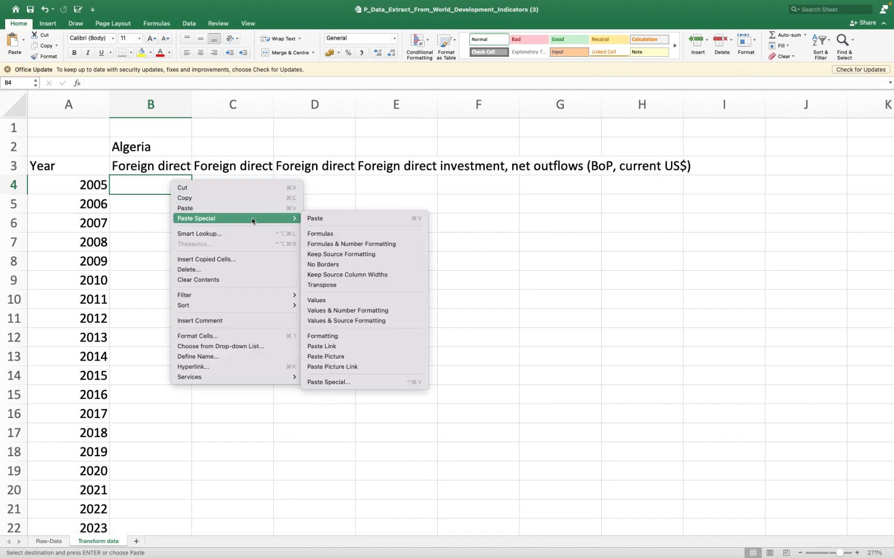
left_click(317, 286)
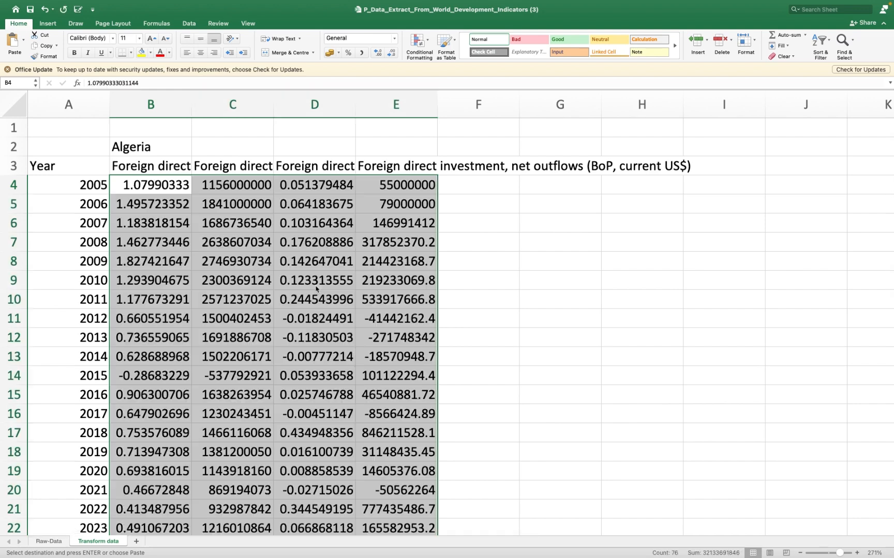
scroll(317, 288, "down", 8)
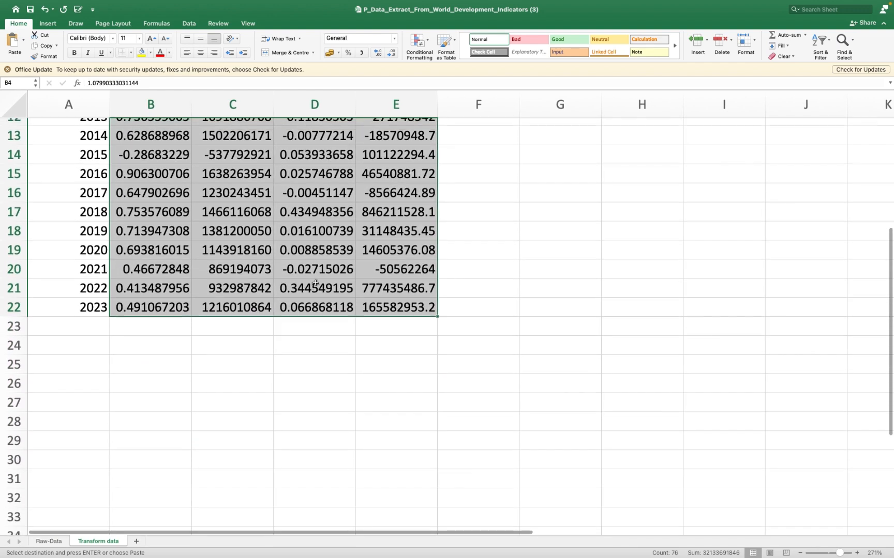
scroll(315, 283, "up", 6)
scroll(316, 283, "up", 1)
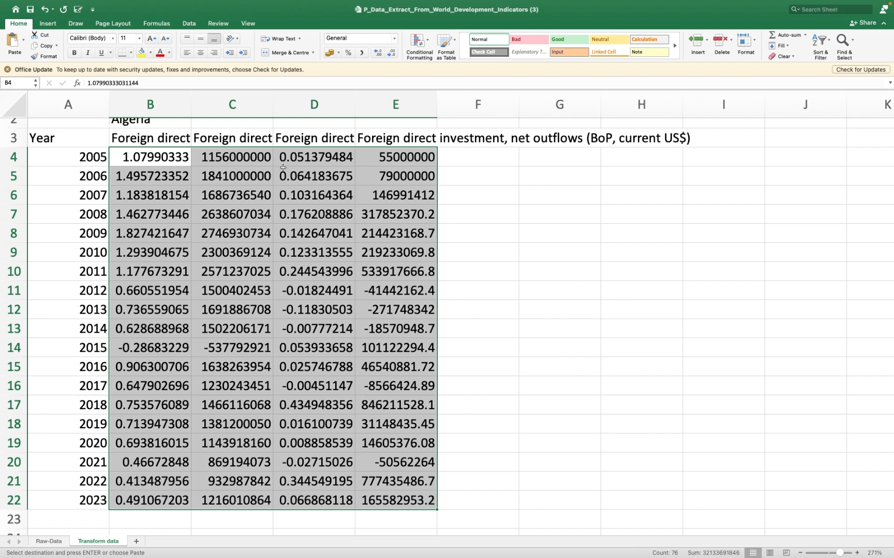
scroll(350, 141, "up", 2)
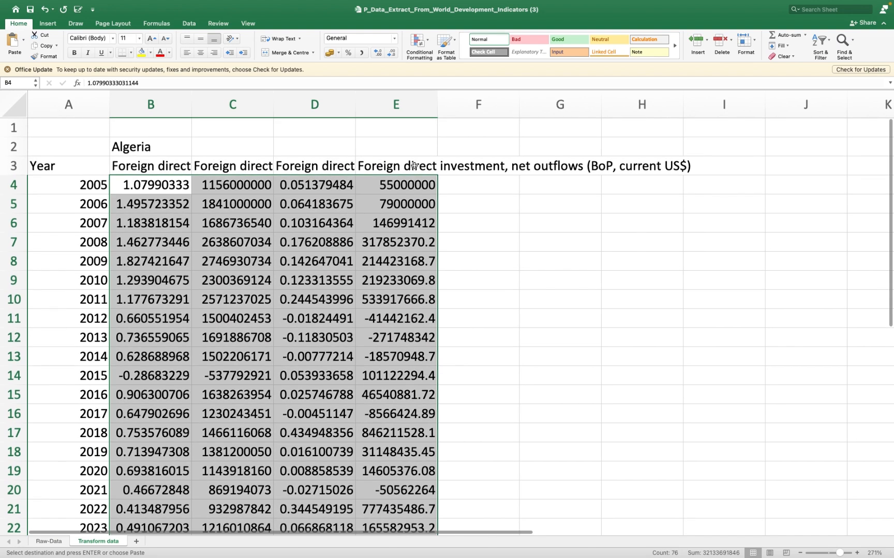
left_click(498, 150)
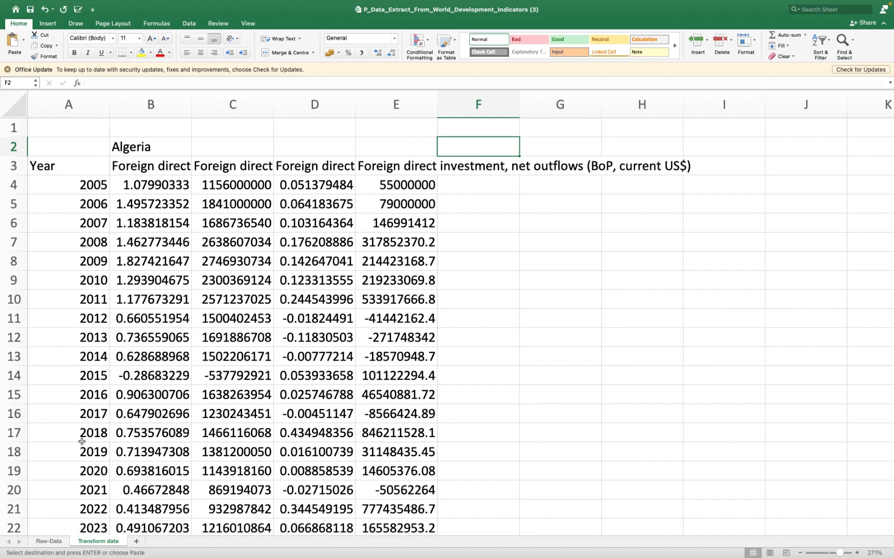
- Copy the country names Egypt, Arab Rep. and Libya into cells D25 and D26 of the Raw-Data sheet
left_click(48, 541)
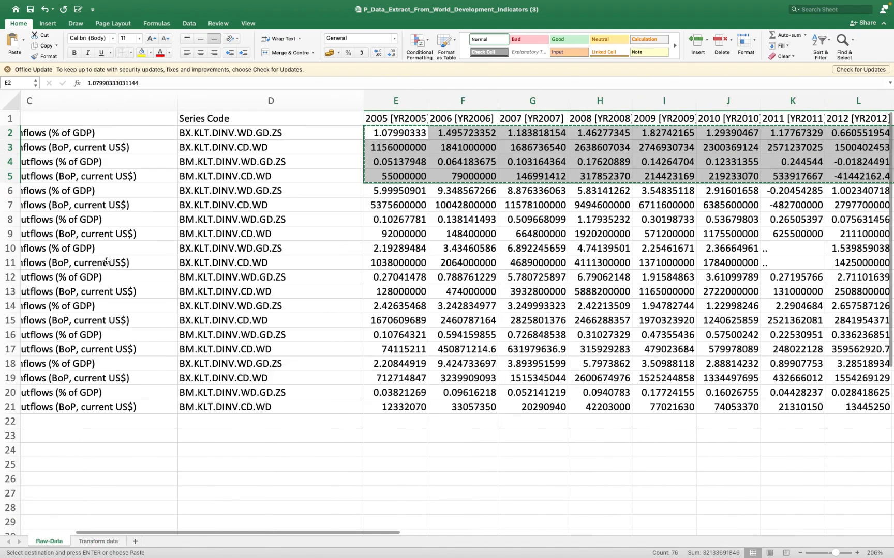
scroll(106, 261, "left", 5)
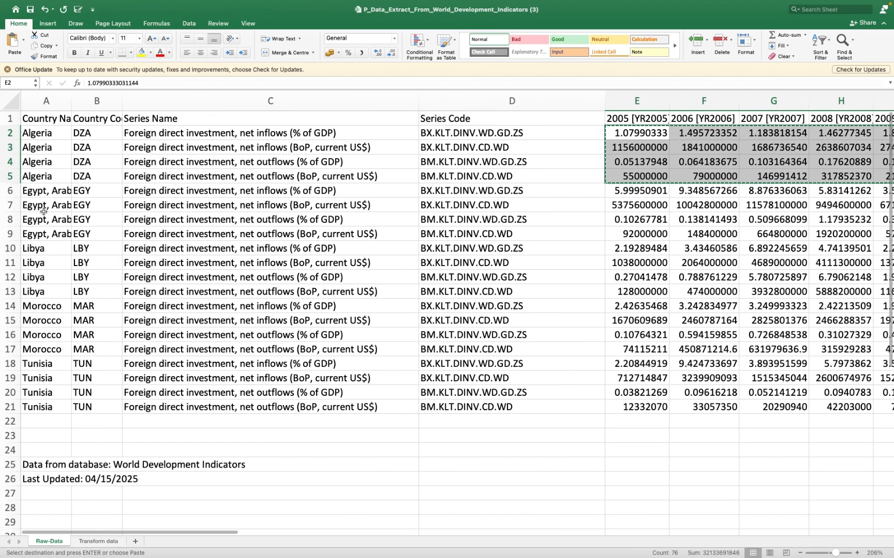
left_click(39, 233)
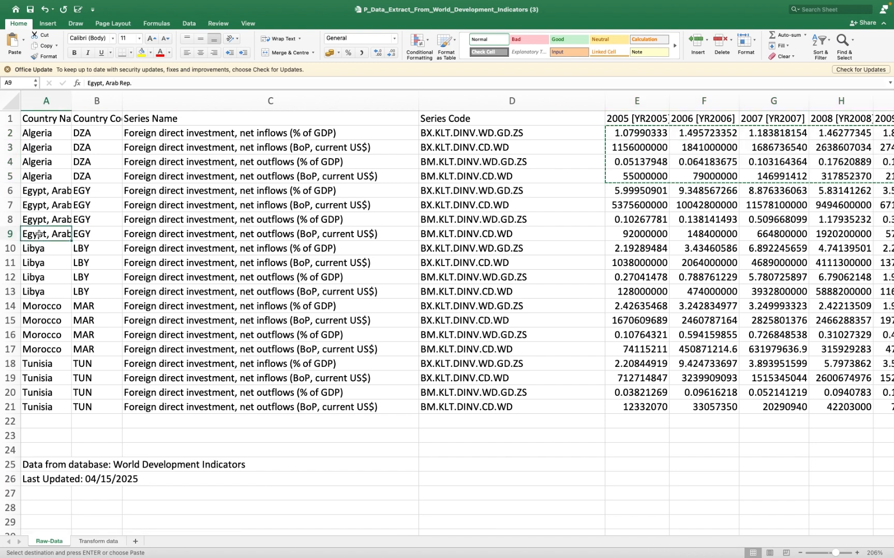
key("super+c")
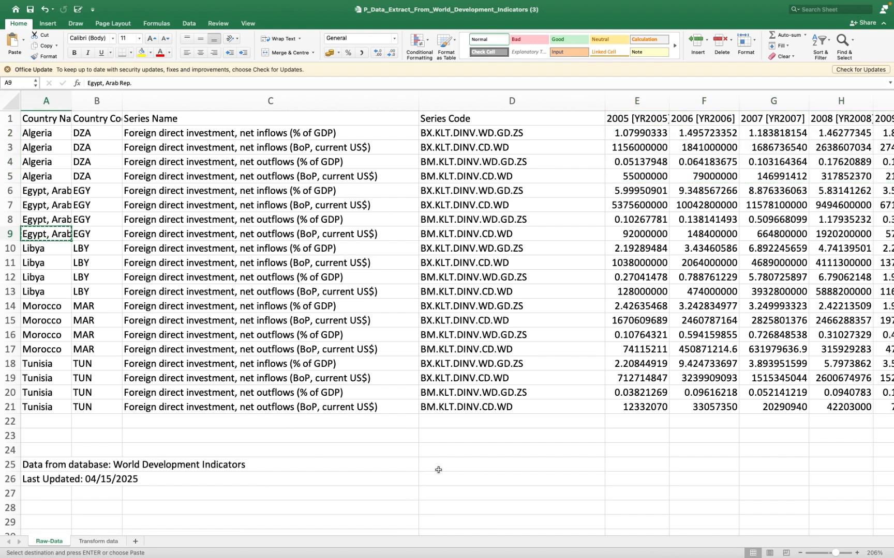
left_click(439, 469)
key("super+v")
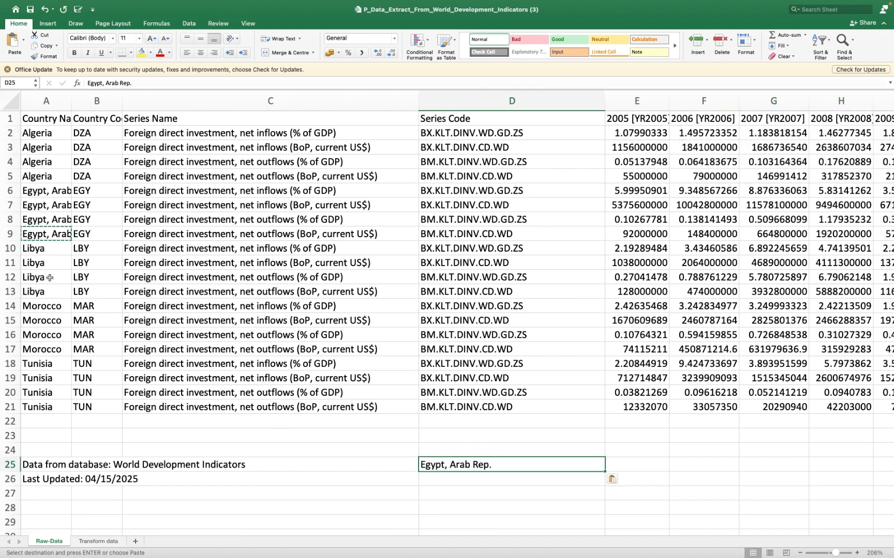
left_click(39, 248)
key("super+c")
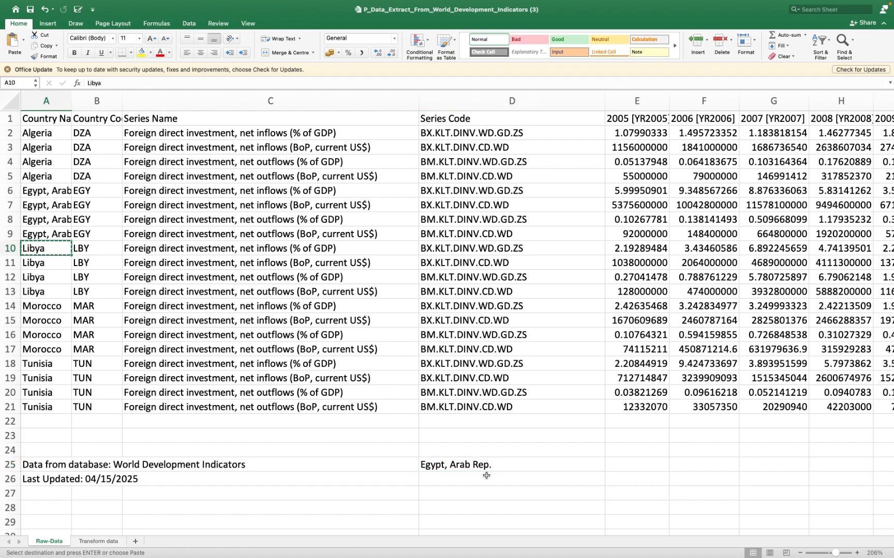
left_click(478, 484)
key("super+v")
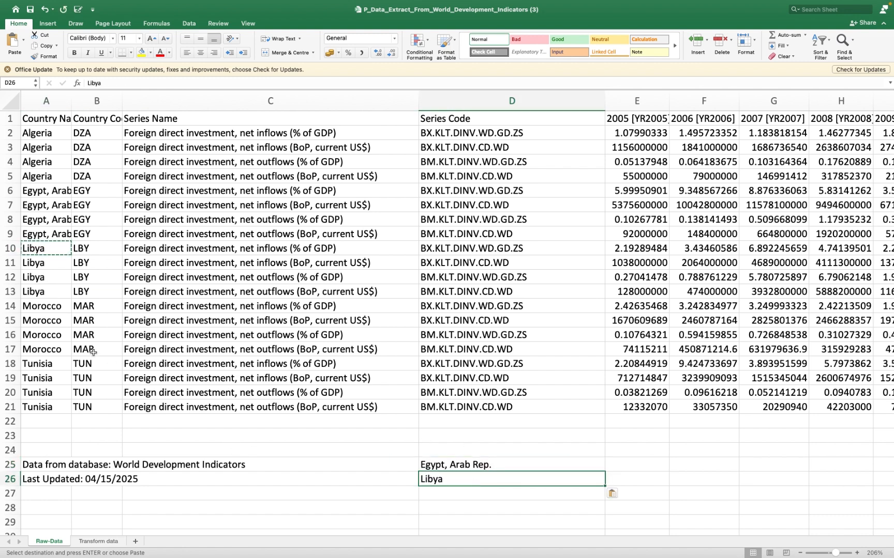
- Add the country names Morocco and Tunisia to the list by copying them into cells D27 and D28
left_click(44, 308)
key("super+c")
left_click(458, 494)
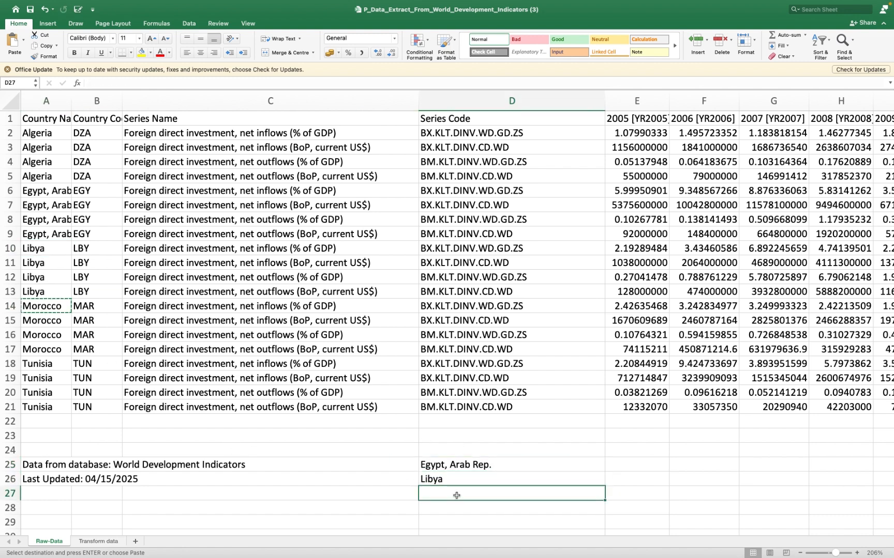
key("super+v")
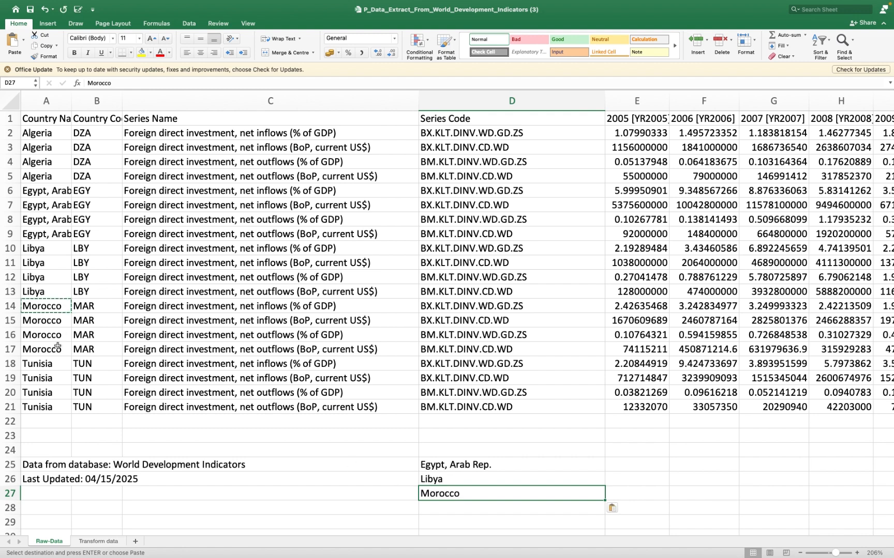
left_click(43, 363)
key("super+c")
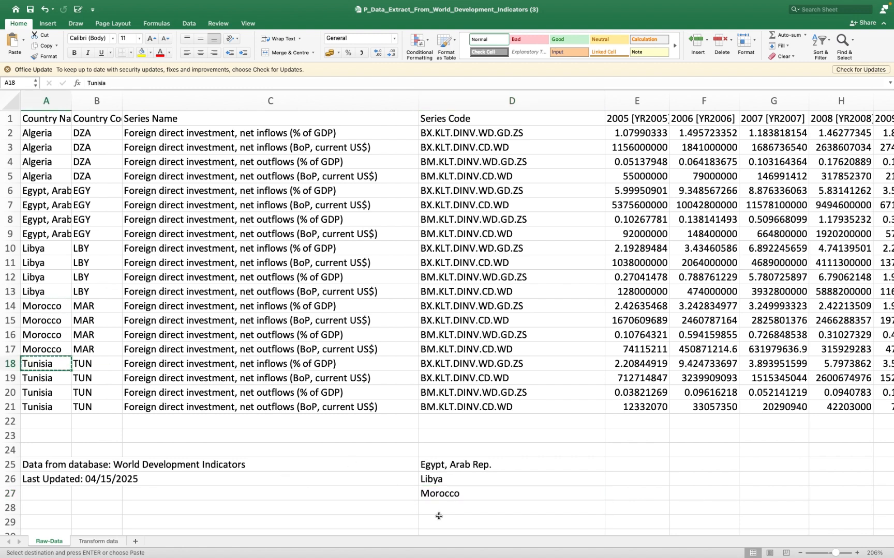
left_click(448, 508)
key("super+v")
- Copy the country list D25:D28 from Raw-Data to the Transform data sheet, starting at cell G8
left_click_drag(436, 467, 435, 507)
key("super+c")
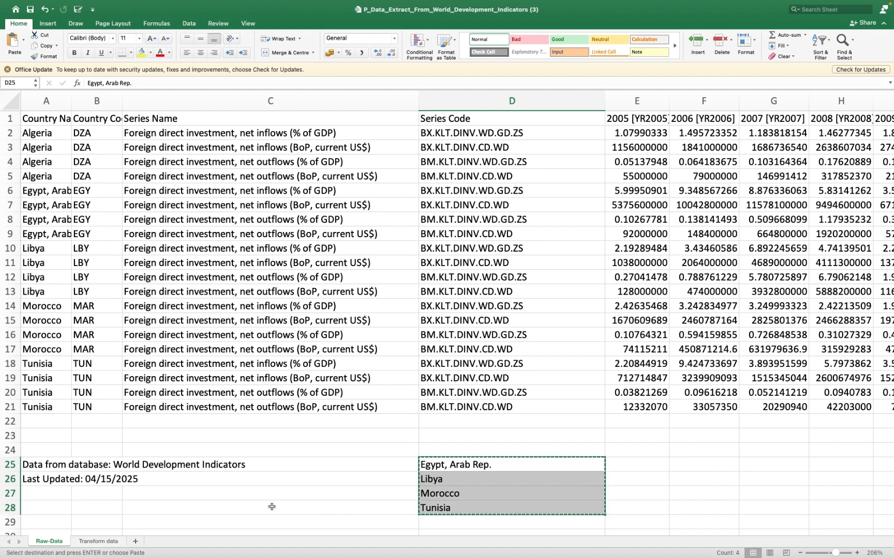
left_click(100, 542)
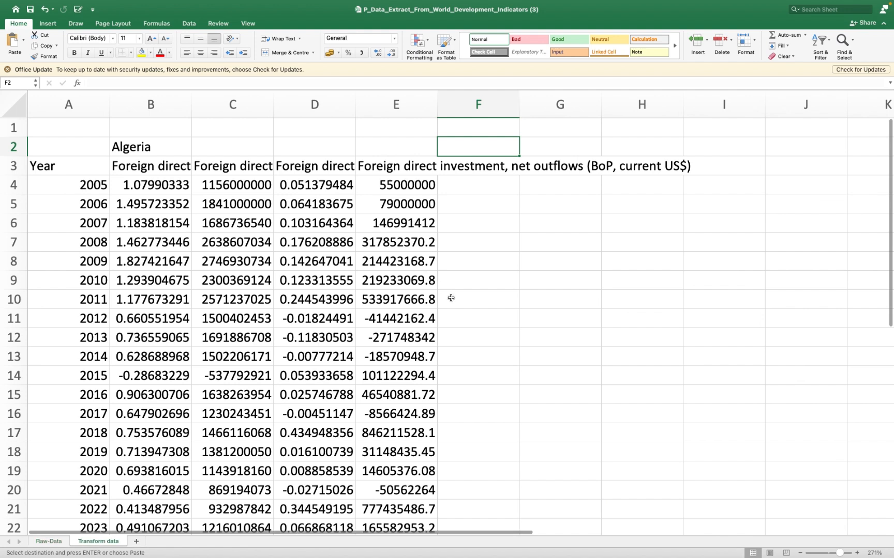
left_click(539, 267)
key("Return")
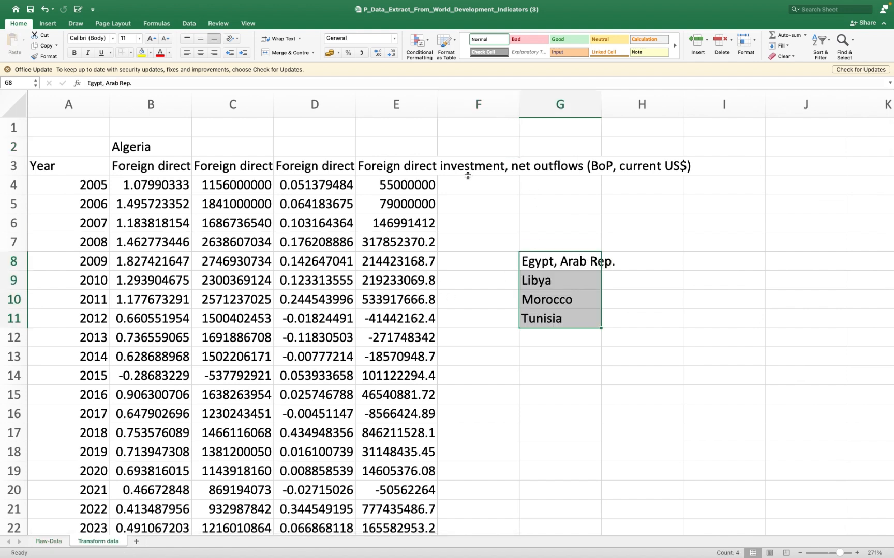
- Duplicate the four series headings in B3:E3 into F3:I3 of the Transform data sheet for the next country
left_click(404, 169)
left_click_drag(174, 168, 378, 166)
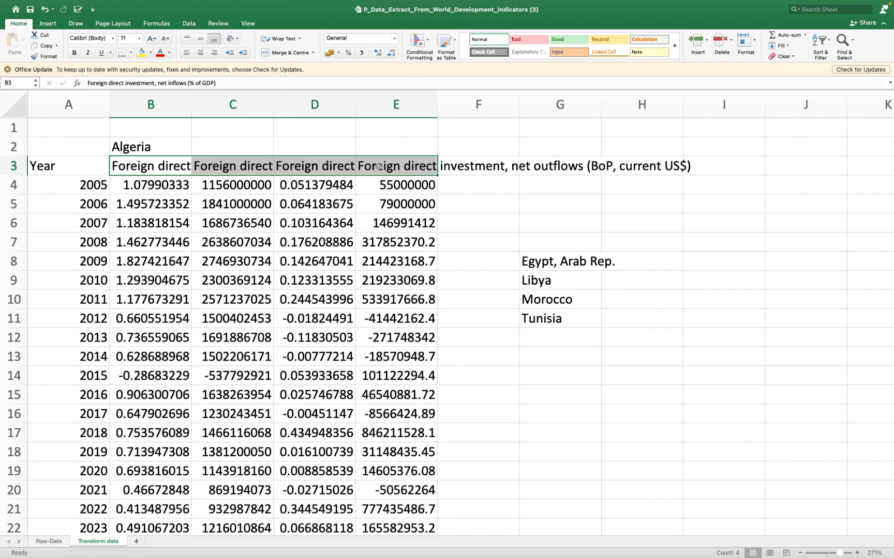
key("super+c")
left_click(466, 168)
key("super+v")
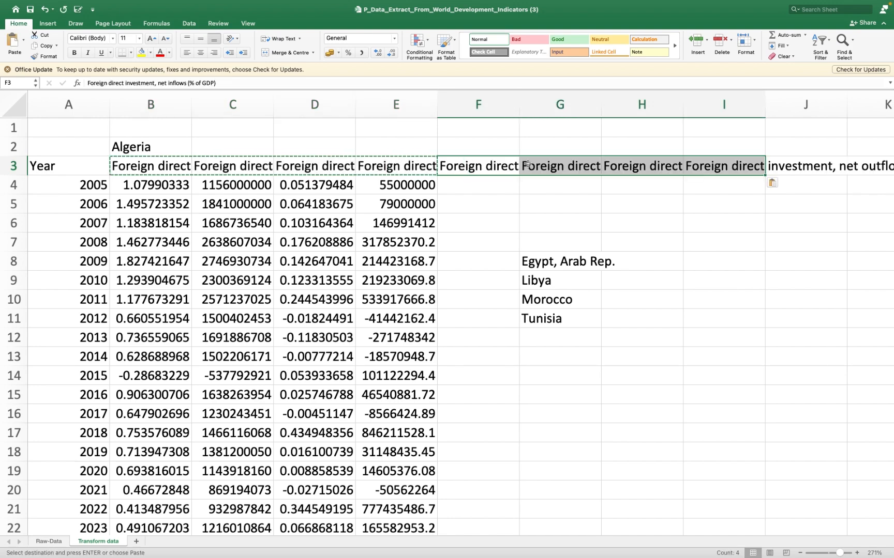
scroll(550, 168, "right", 4)
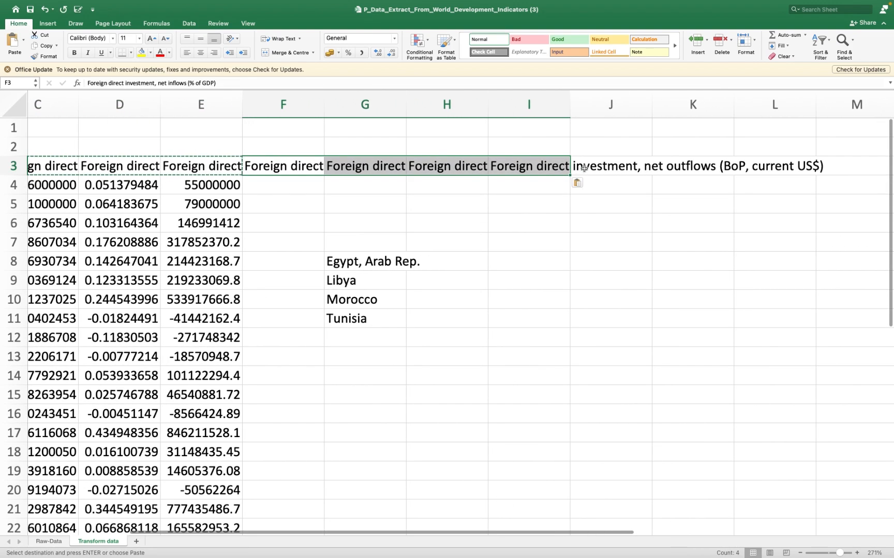
- Paste the copied series headings into J3:M3 and N3:Q3 of the Transform data sheet for further countries
left_click(587, 167)
key("super+v")
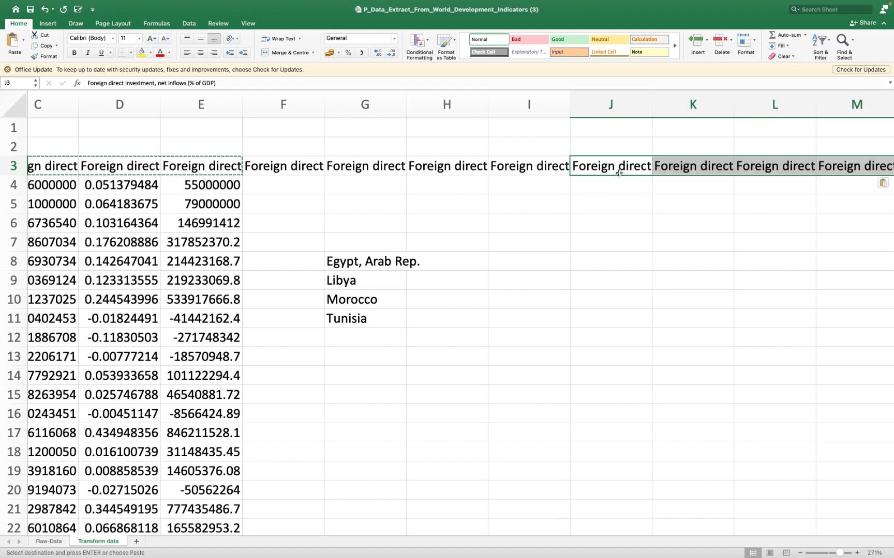
scroll(588, 167, "right", 3)
left_click(720, 158)
key("super+v")
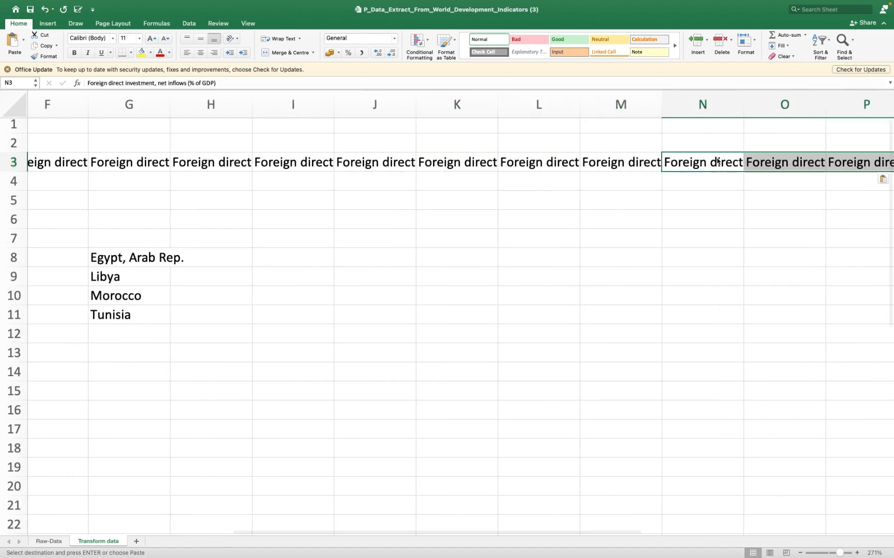
- Shorten the first Algeria heading in cell B3 to "FDI, net inflows (% of GDP)"
scroll(422, 155, "left", 5)
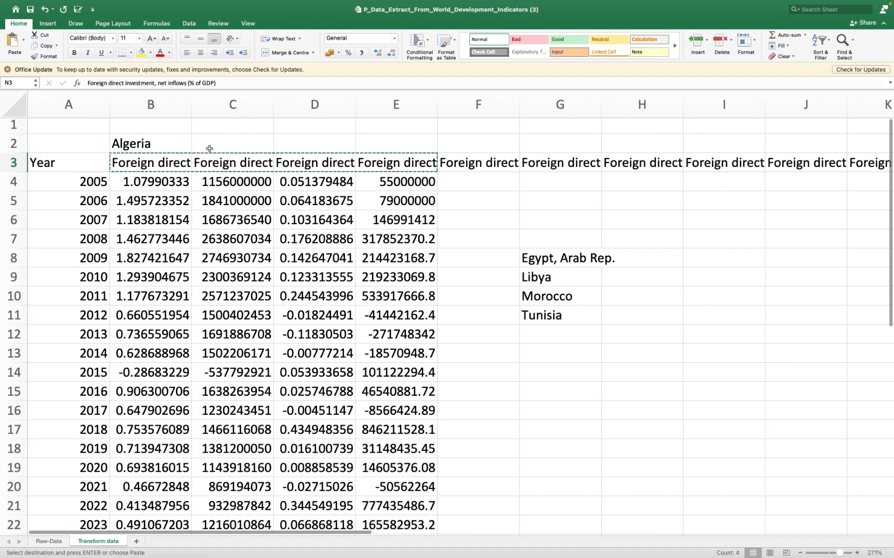
left_click(182, 166)
double_click(177, 157)
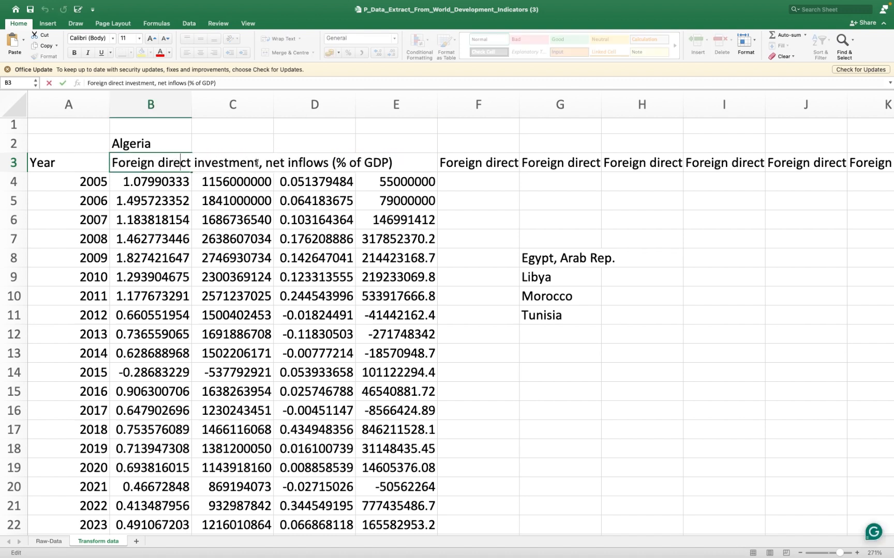
left_click_drag(257, 163, 112, 163)
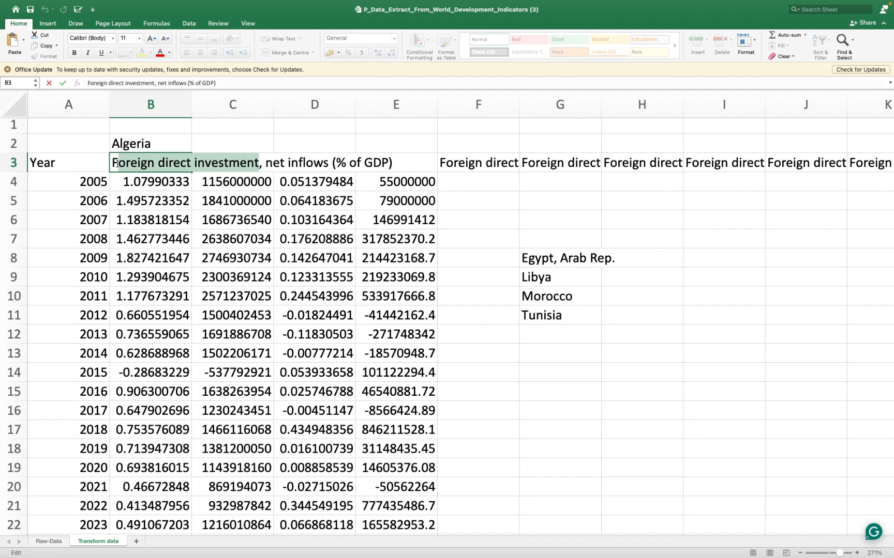
type("DI")
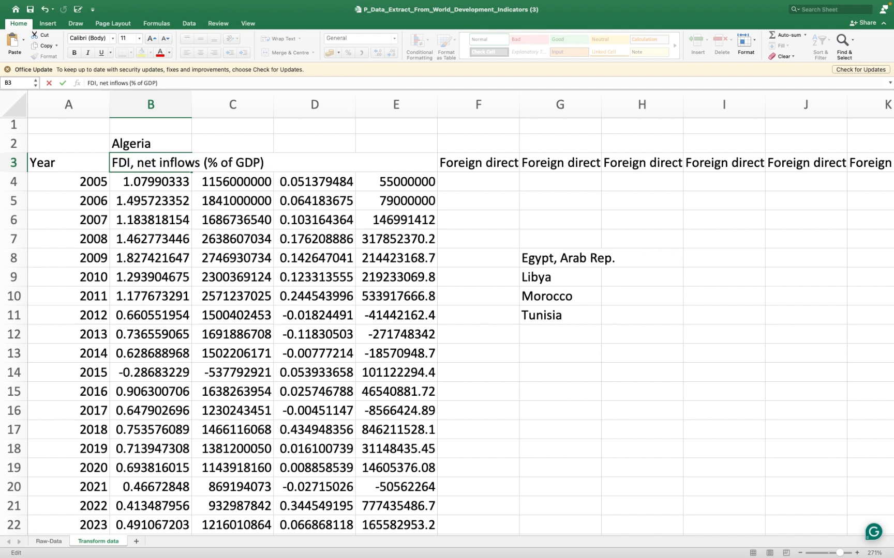
left_click(328, 150)
double_click(128, 163)
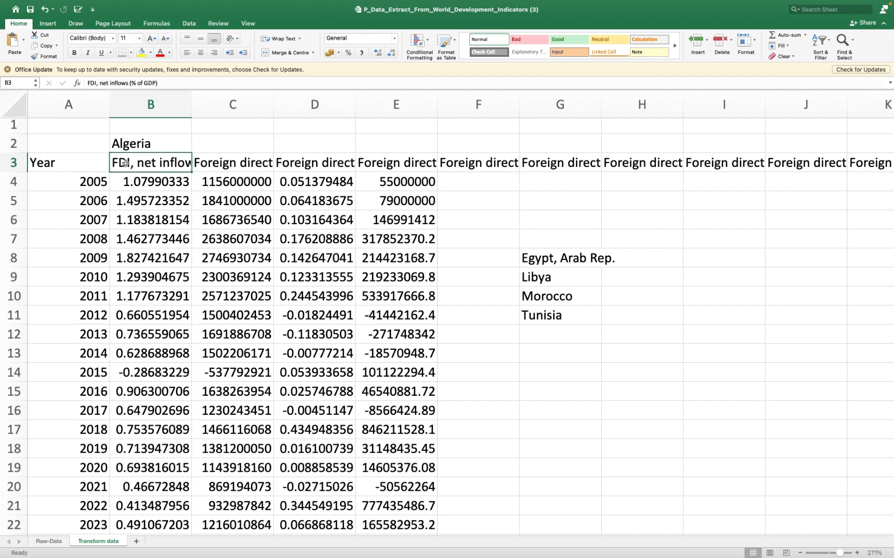
left_click_drag(130, 163, 112, 163)
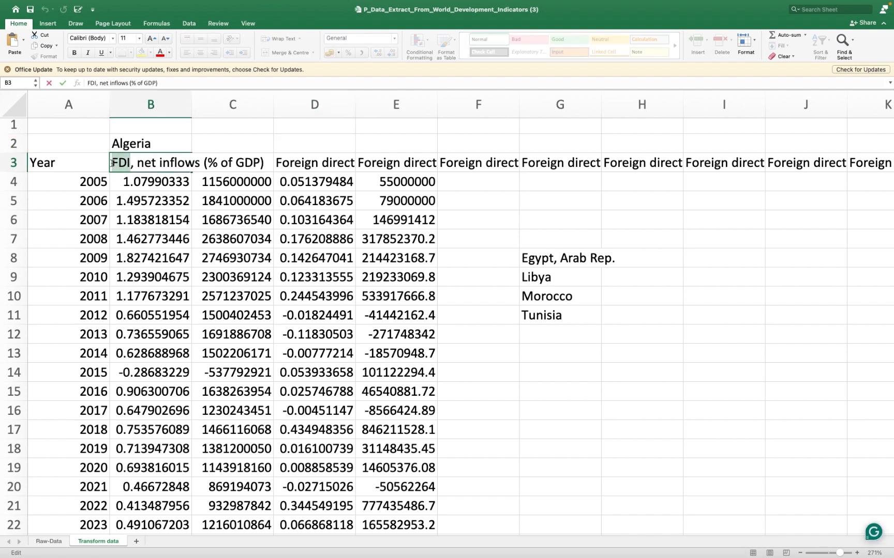
left_click(274, 138)
double_click(237, 163)
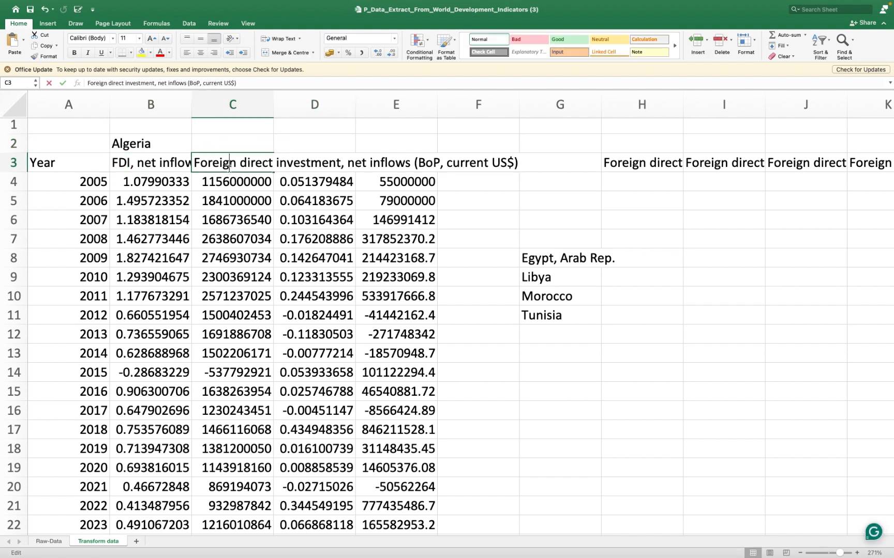
left_click_drag(237, 163, 194, 164)
left_click(244, 142)
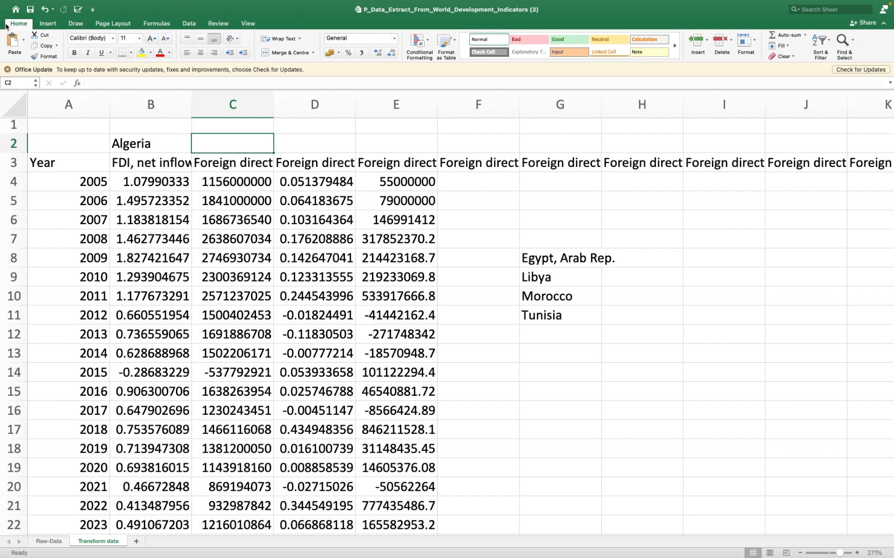
left_click(845, 46)
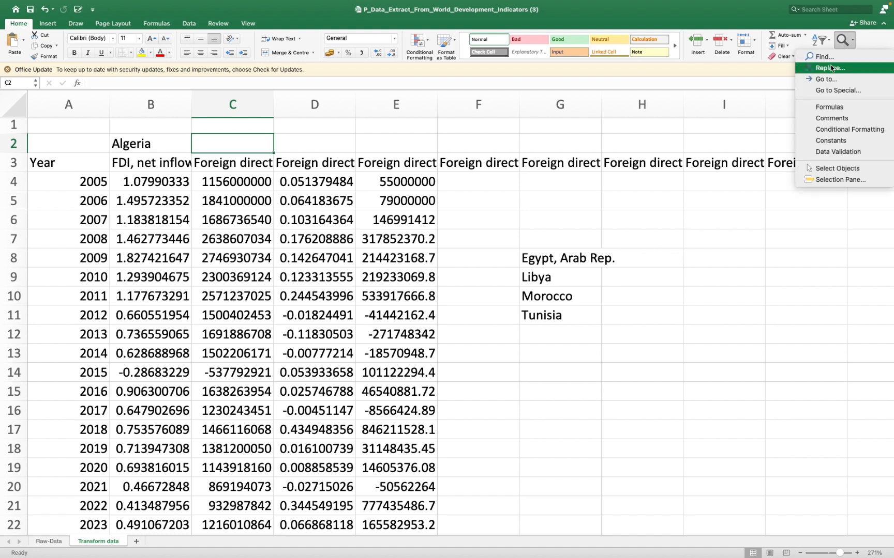
left_click(834, 67)
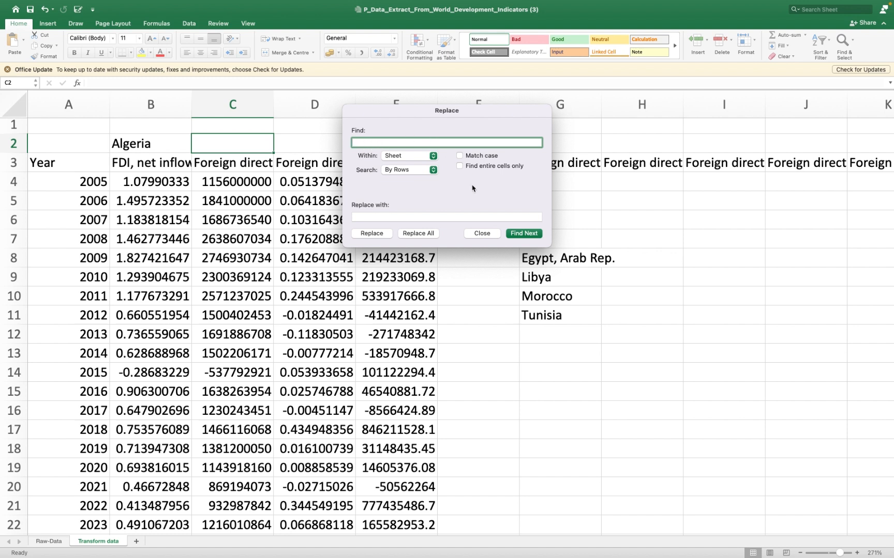
left_click(484, 234)
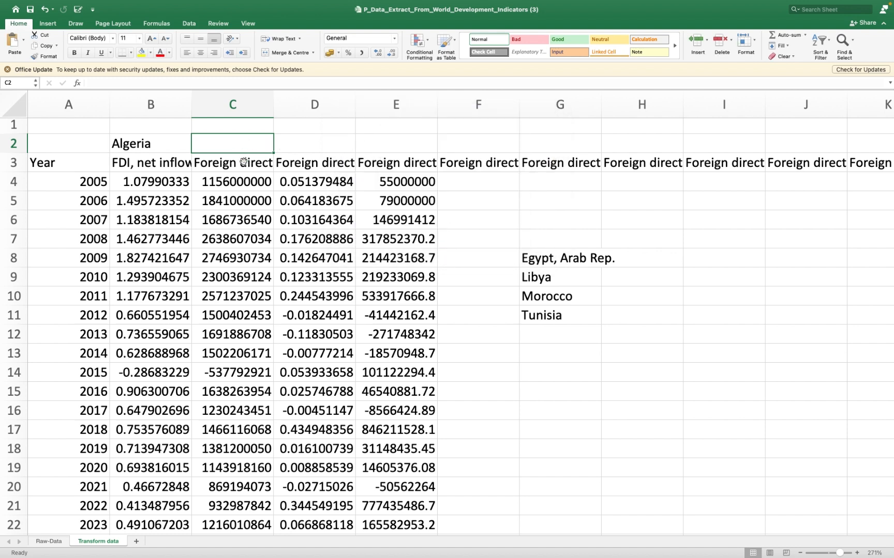
- Copy the phrase "Foreign direct investment," with its comma and trailing space from the heading in cell C3
double_click(240, 163)
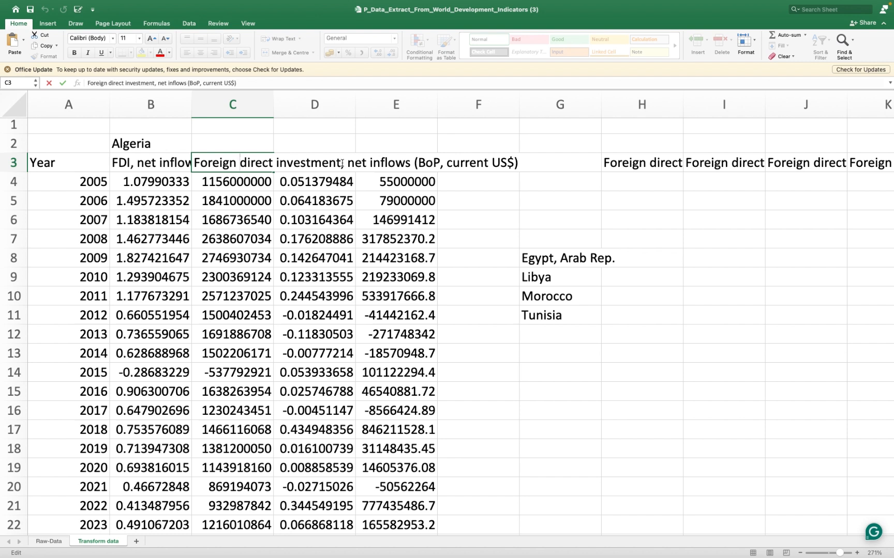
left_click_drag(340, 163, 251, 156)
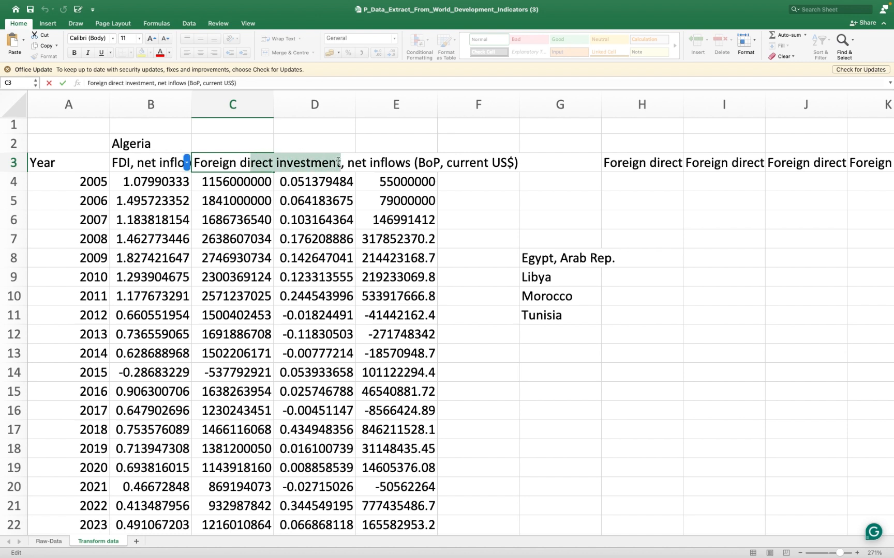
left_click_drag(347, 164, 193, 163)
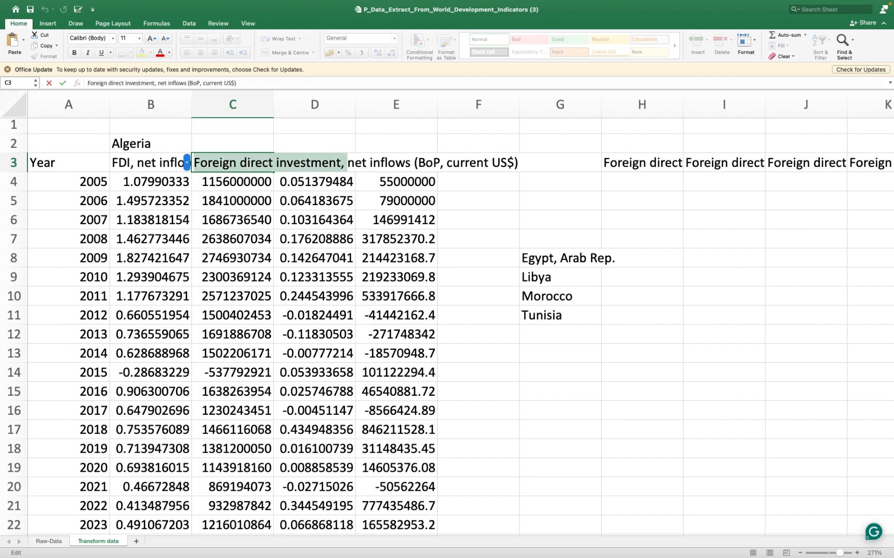
left_click(530, 141)
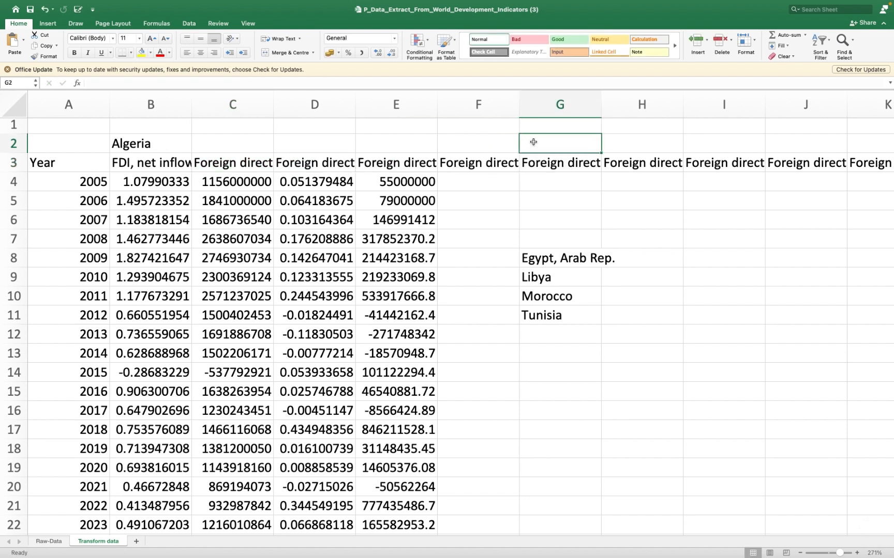
- Set up a sheet-wide find and replace that looks for the copied "Foreign direct investment," text and substitutes "FDI"
left_click(845, 47)
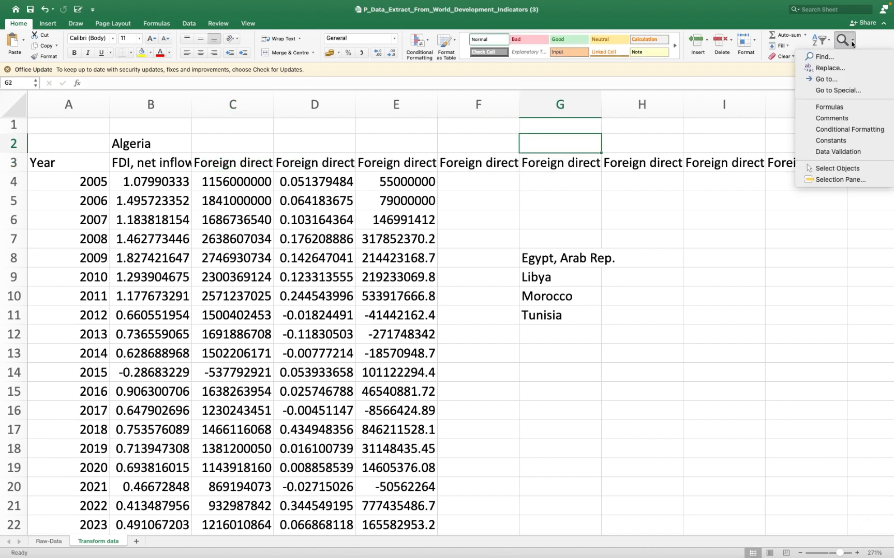
left_click(831, 71)
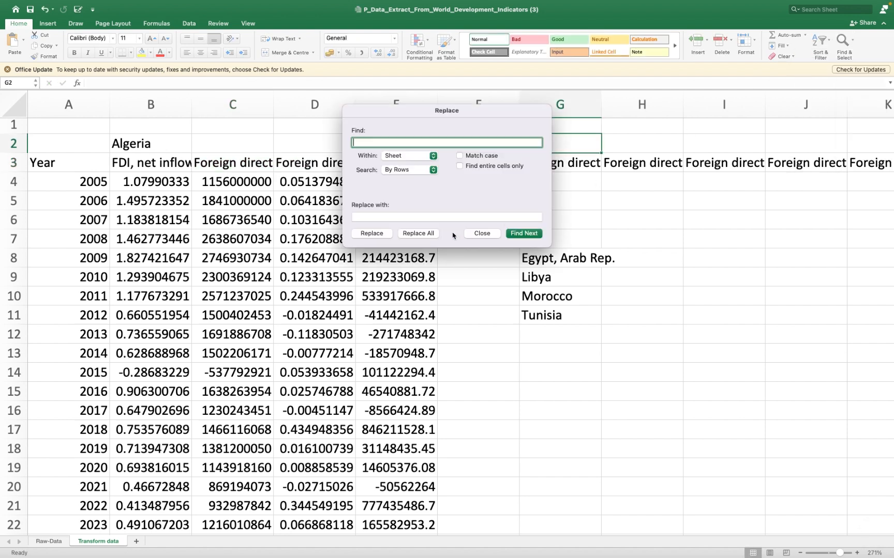
type("Foreign direct investment,")
left_click(531, 236)
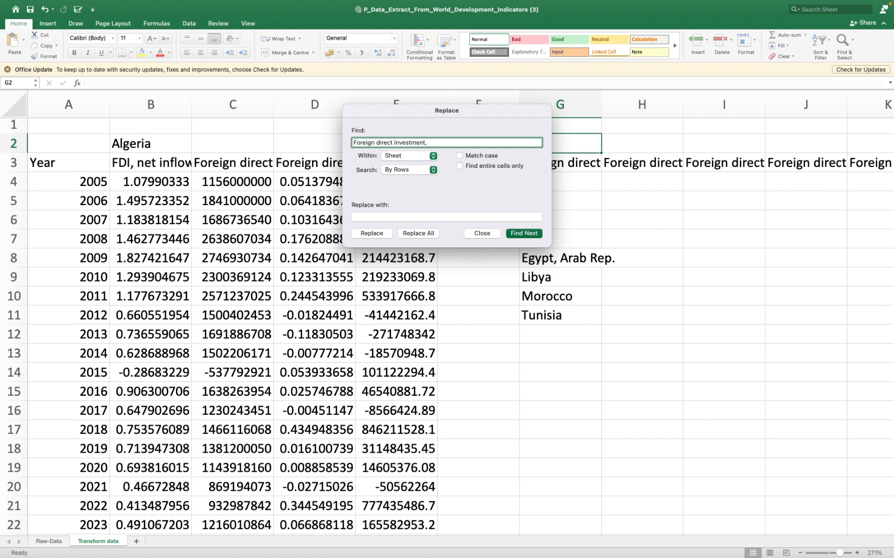
left_click(361, 216)
type("FDI")
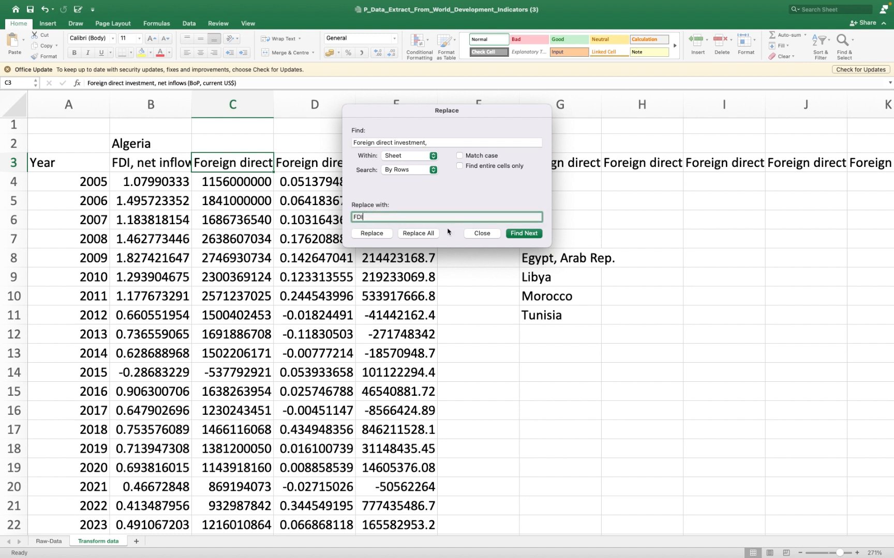
- Try replacing all occurrences of "Foreign direct investment," including the comma with "FDI", and undo that replacement
left_click(419, 235)
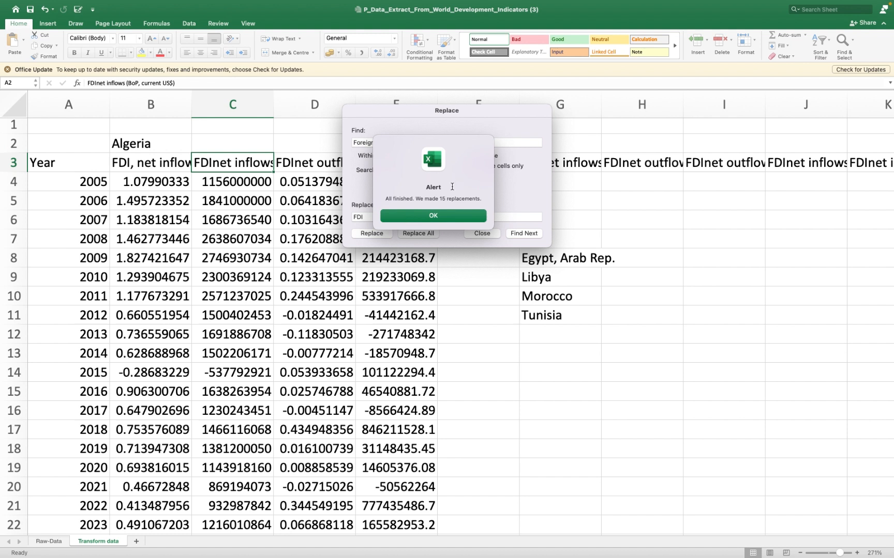
left_click(434, 215)
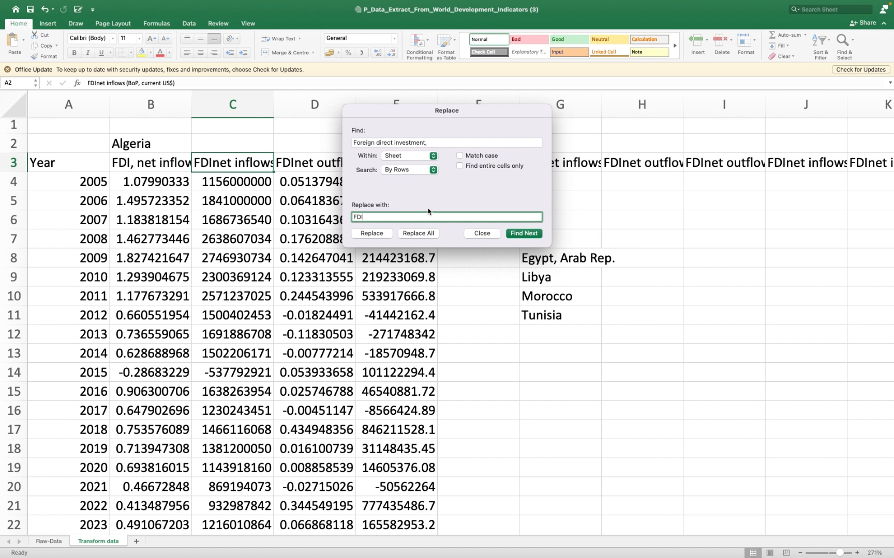
key("BackSpace")
key("BackSpace")
key("BackSpace")
left_click(477, 232)
key("super+z")
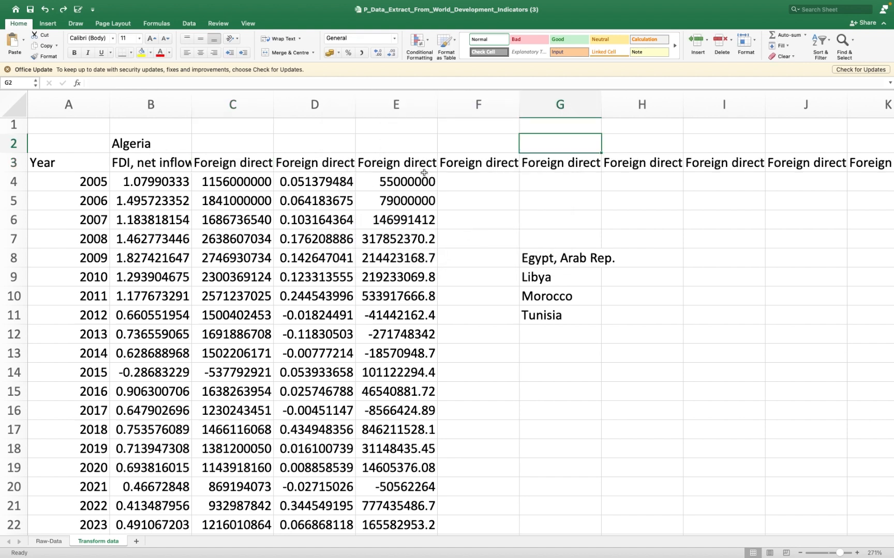
left_click(313, 164)
double_click(311, 164)
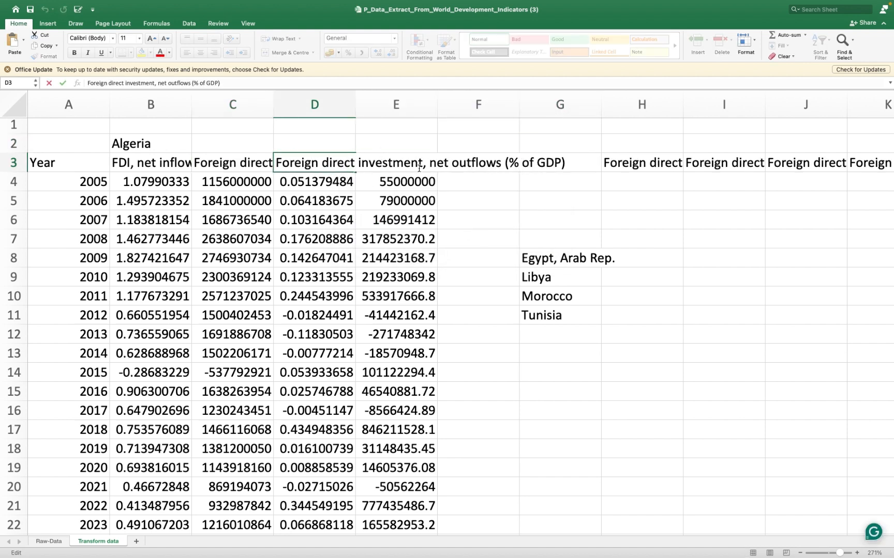
left_click_drag(423, 163, 275, 164)
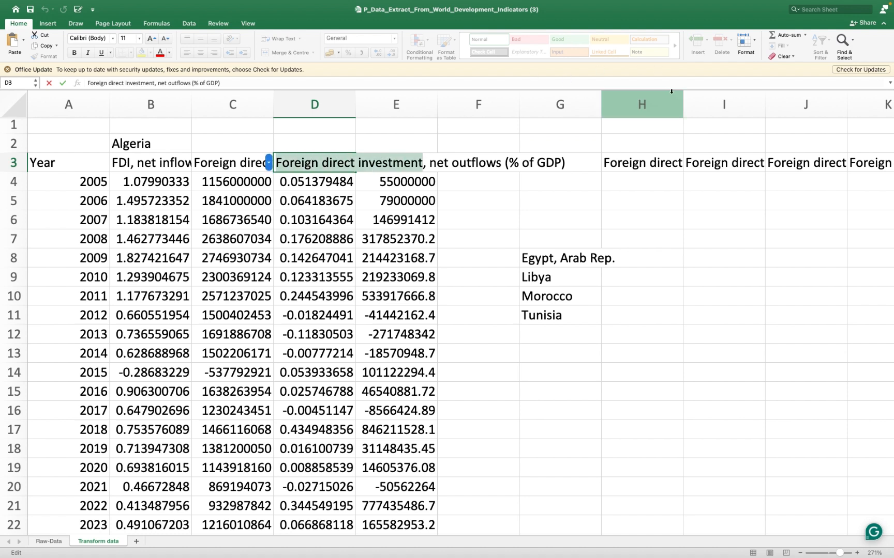
left_click(547, 144)
- Replace all occurrences of "Foreign direct investment" without the comma with "FDI" on the Transform data sheet
left_click(843, 41)
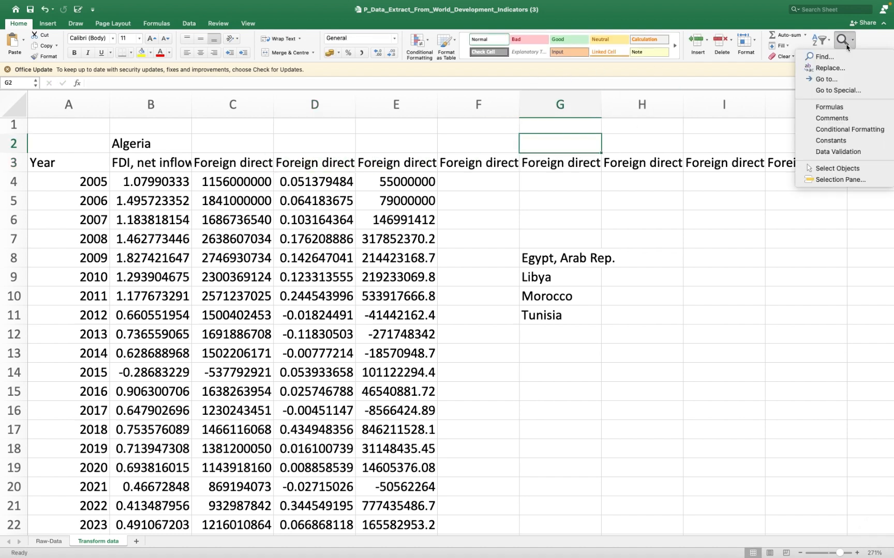
left_click(827, 70)
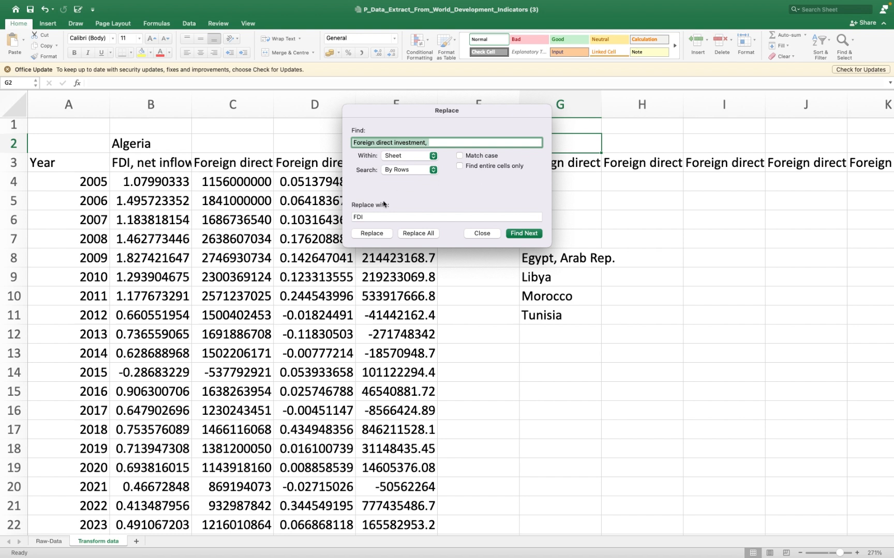
left_click(430, 142)
key("BackSpace")
left_click(420, 234)
left_click(408, 213)
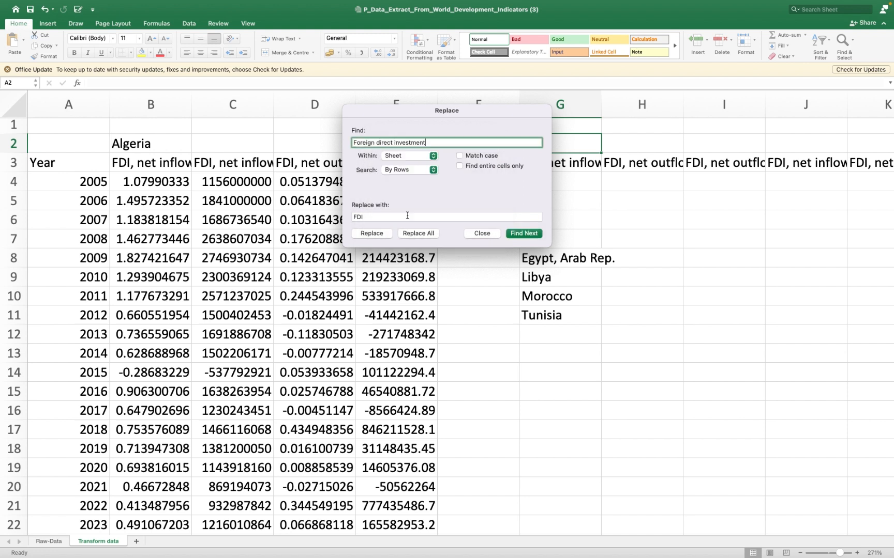
left_click(482, 233)
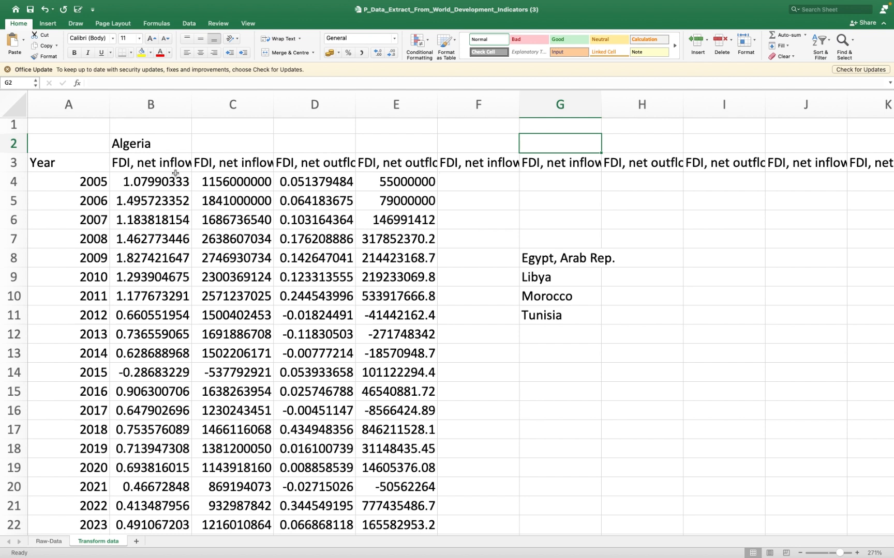
- Fill the four Algeria series headings in B3:E3 with a light tan theme colour
left_click(539, 259)
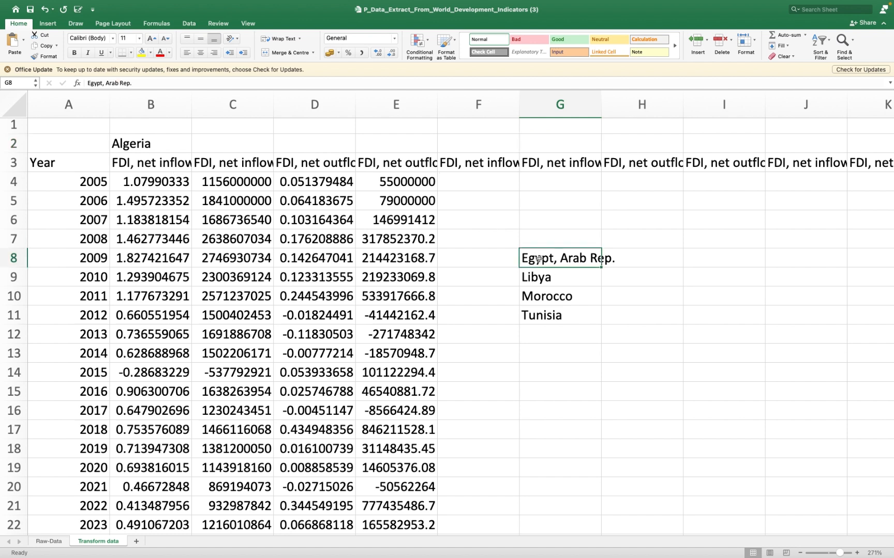
left_click(133, 146)
left_click_drag(125, 162, 406, 157)
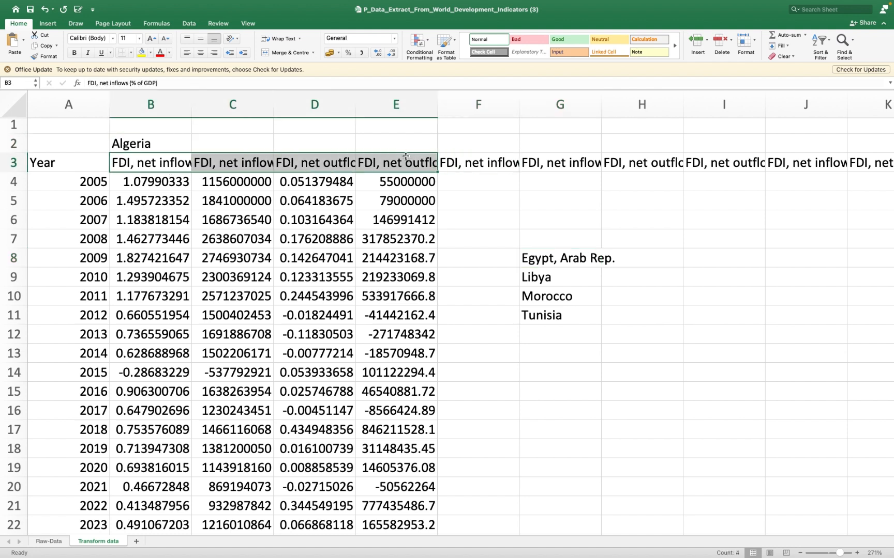
left_click(150, 52)
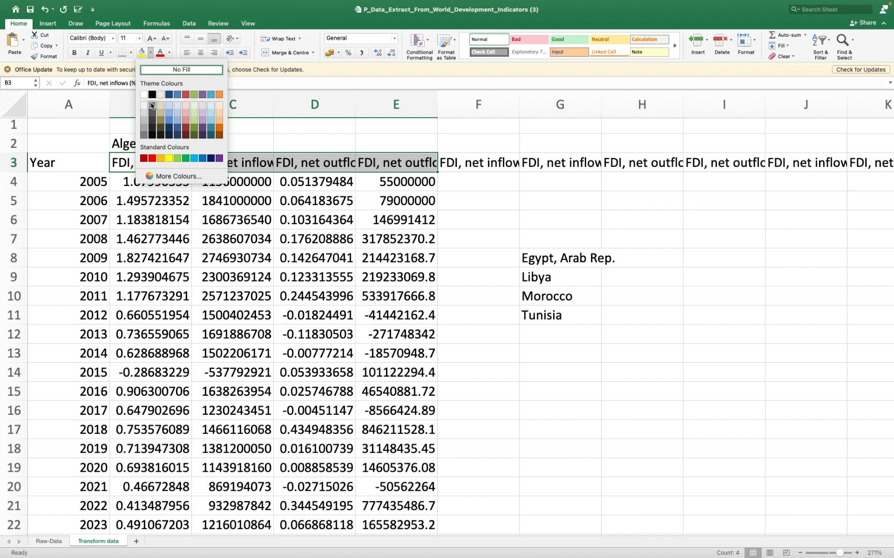
left_click(164, 107)
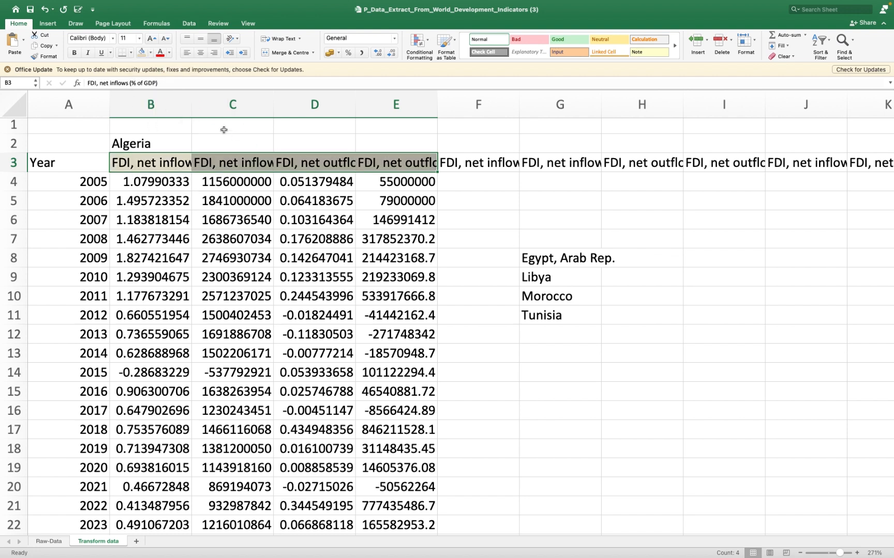
- Fill the second block of four FDI series headings in F3:I3 with a light olive green theme colour
left_click_drag(465, 172, 734, 167)
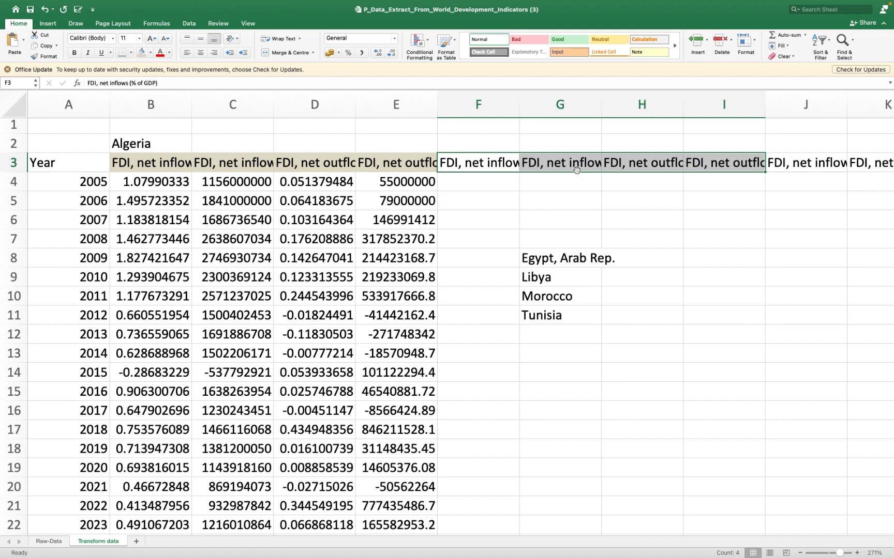
left_click(150, 53)
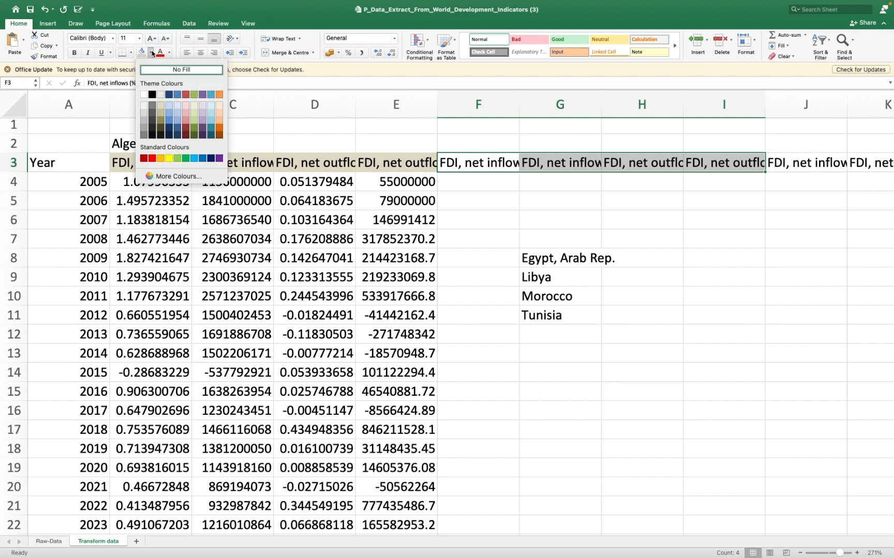
left_click(194, 107)
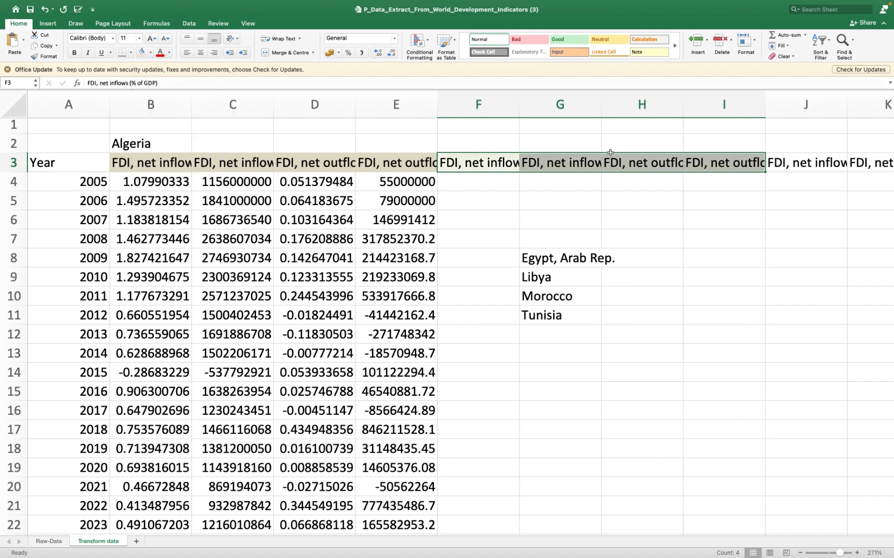
- Fill the third block of four FDI series headings in J3:M3 with a light purple theme colour
scroll(552, 196, "right", 5)
left_click_drag(592, 161, 859, 162)
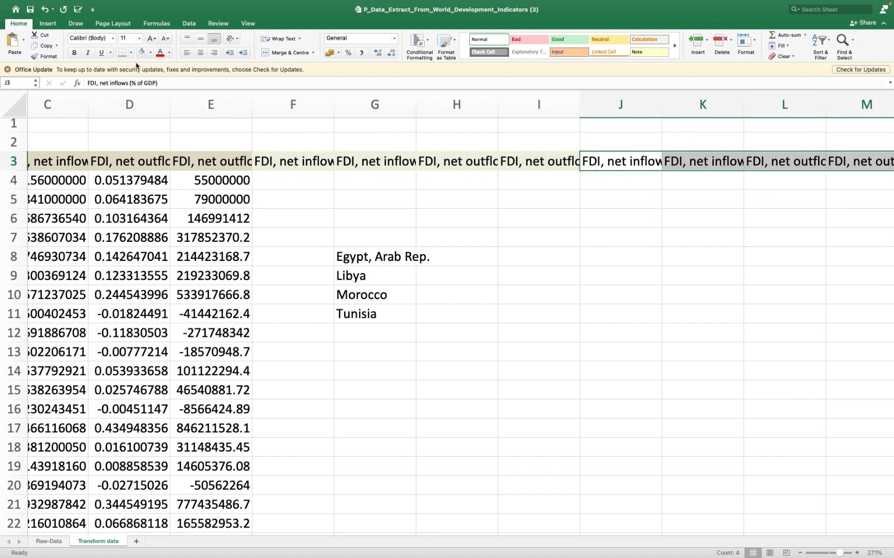
left_click(152, 52)
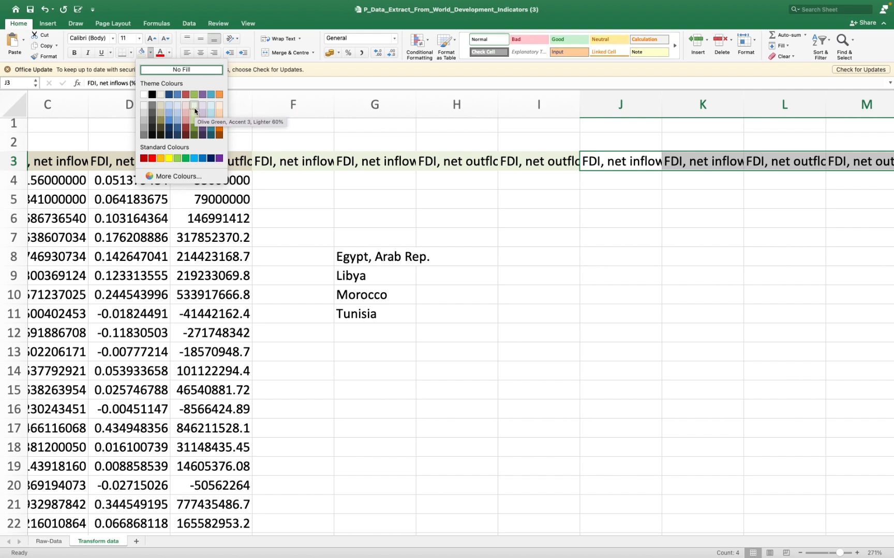
left_click(202, 112)
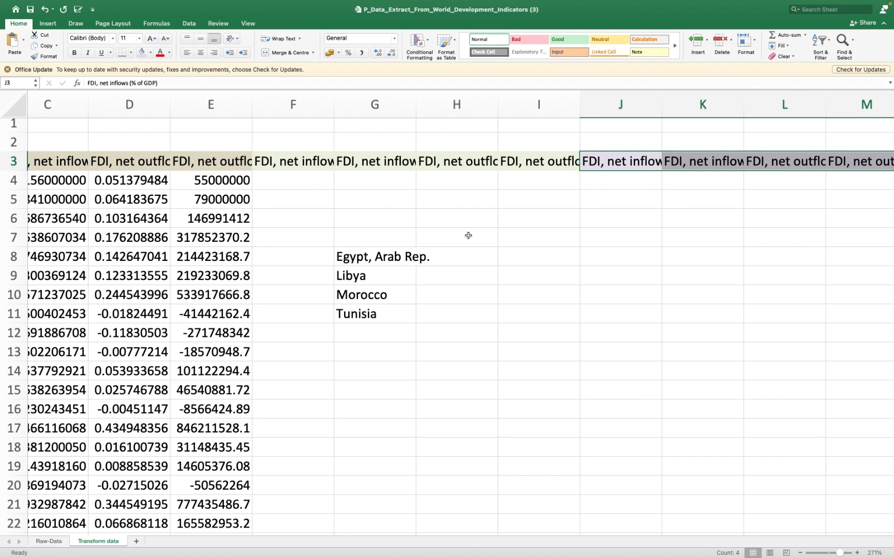
scroll(377, 225, "right", 3)
scroll(378, 226, "right", 1)
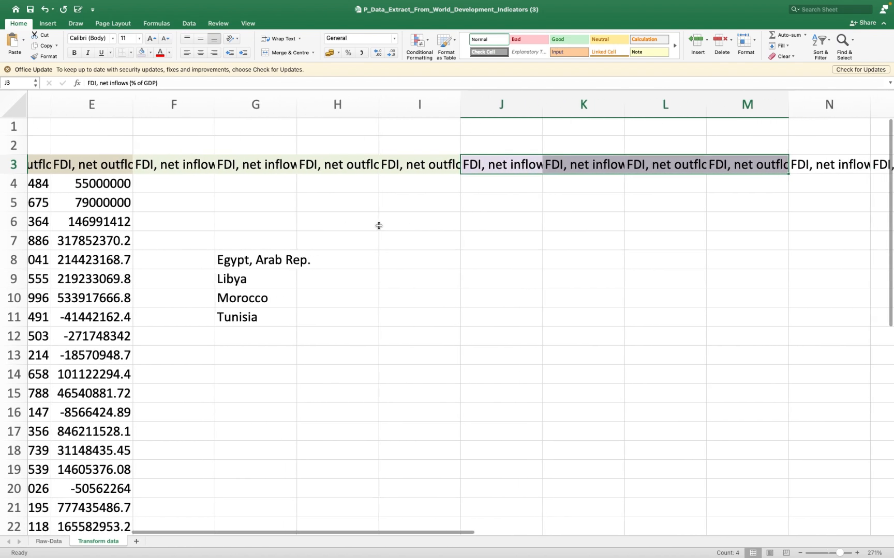
scroll(379, 226, "left", 4)
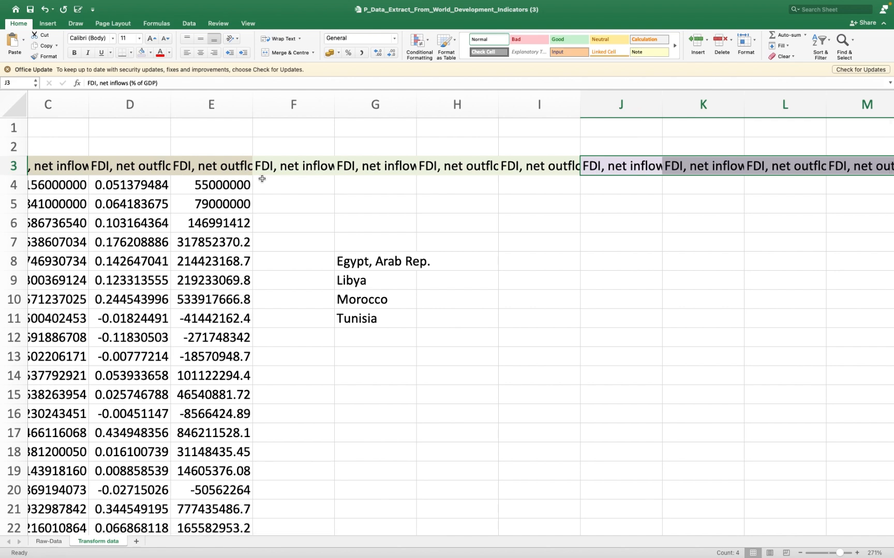
scroll(303, 212, "left", 5)
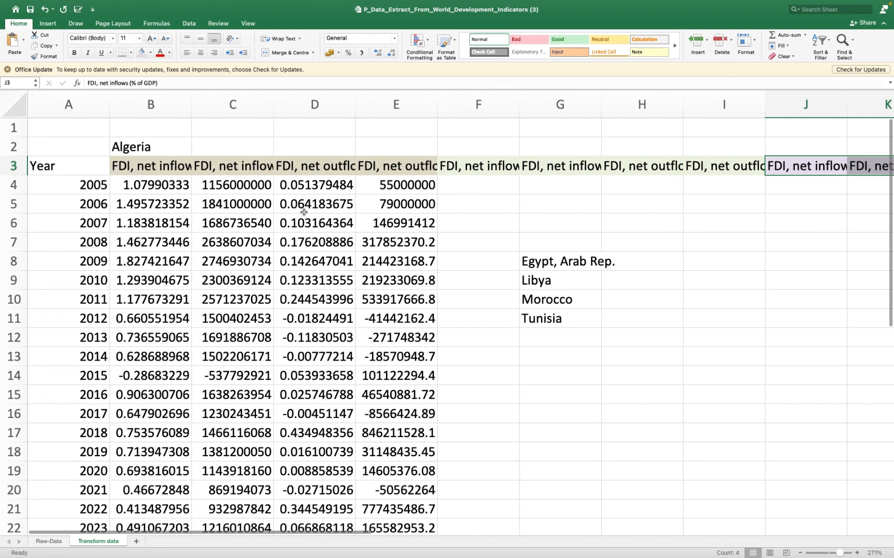
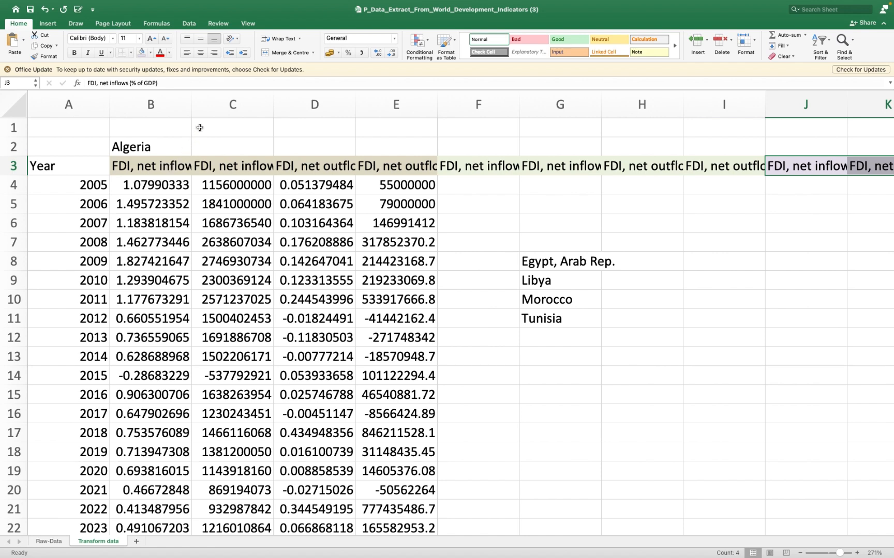
- Widen columns B, C and D to fit the long FDI series headings
left_click_drag(192, 103, 347, 103)
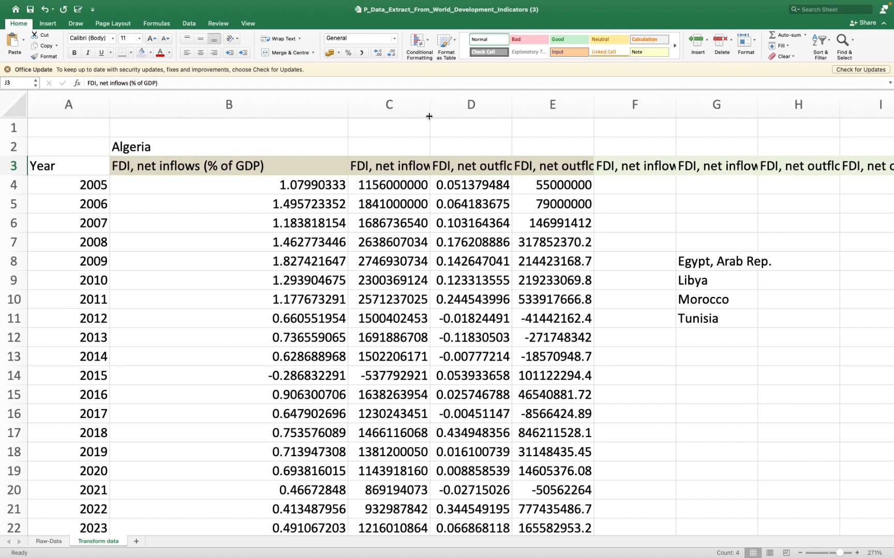
left_click_drag(429, 115, 543, 115)
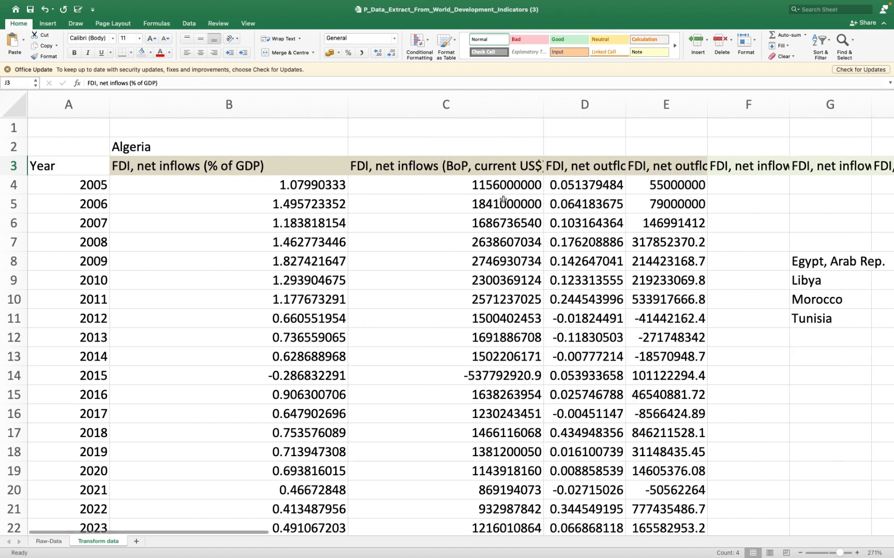
left_click_drag(625, 110, 703, 109)
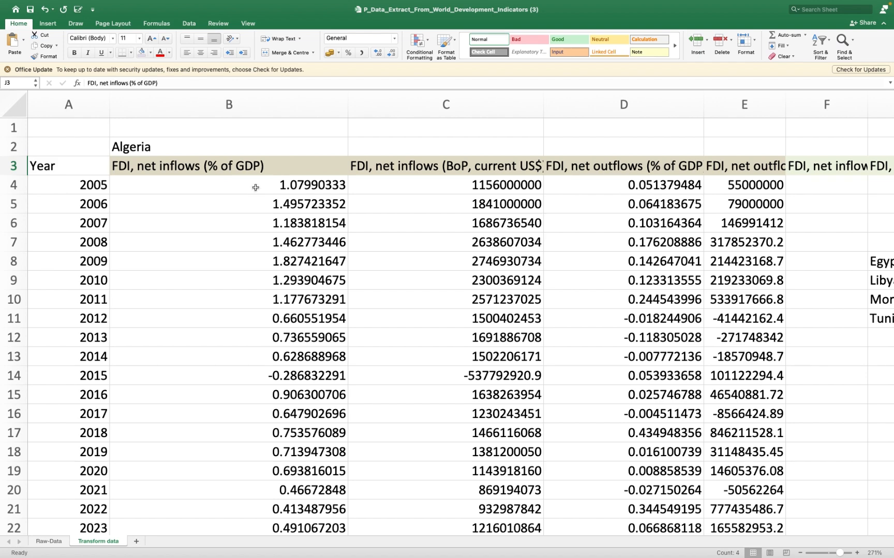
- Narrow column B to a width of 11.33, column C to 11.83 and column D to a similar width
left_click_drag(347, 104, 202, 105)
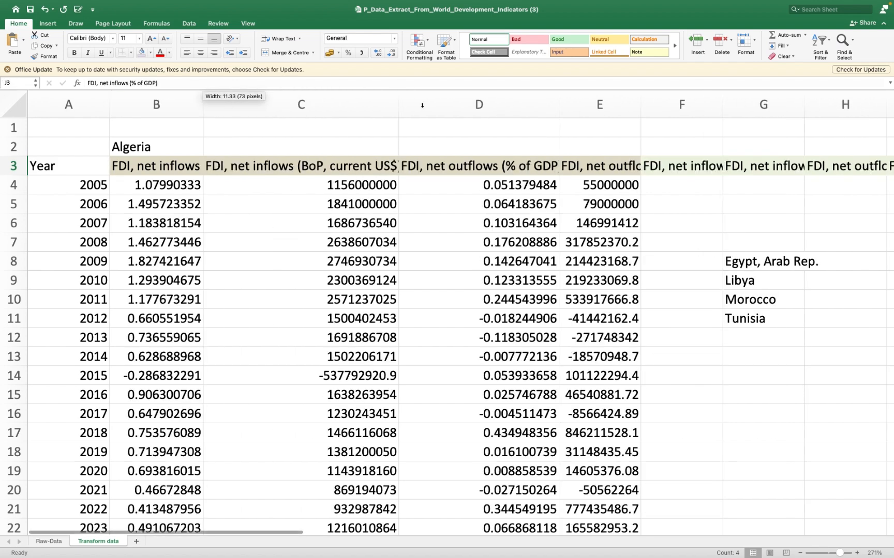
left_click_drag(398, 101, 299, 101)
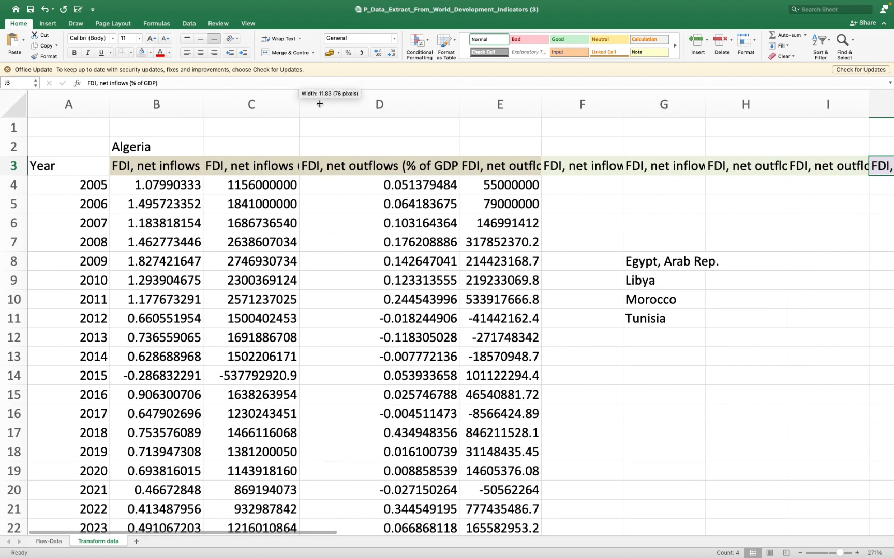
left_click_drag(457, 99, 397, 103)
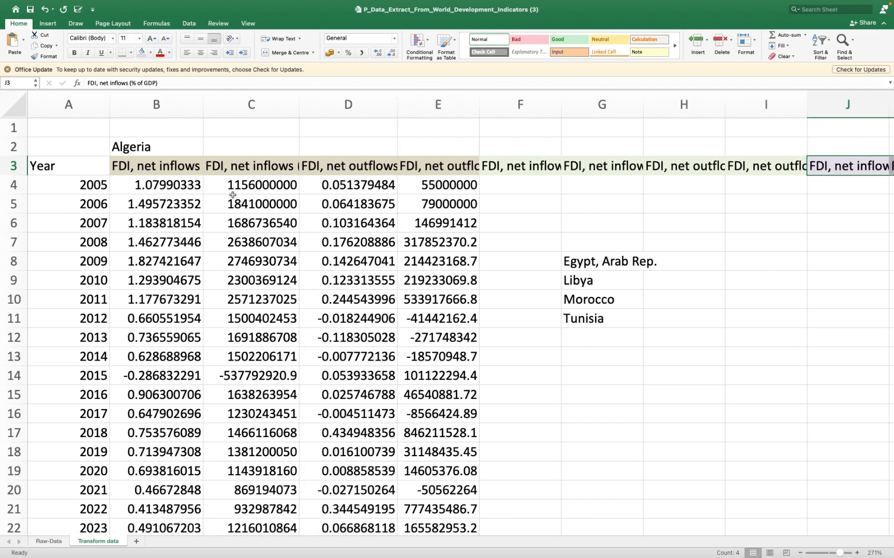
- Clear the Algeria values under the headings and all the FDI series headings in row 3, keeping the Year column
left_click_drag(166, 184, 440, 491)
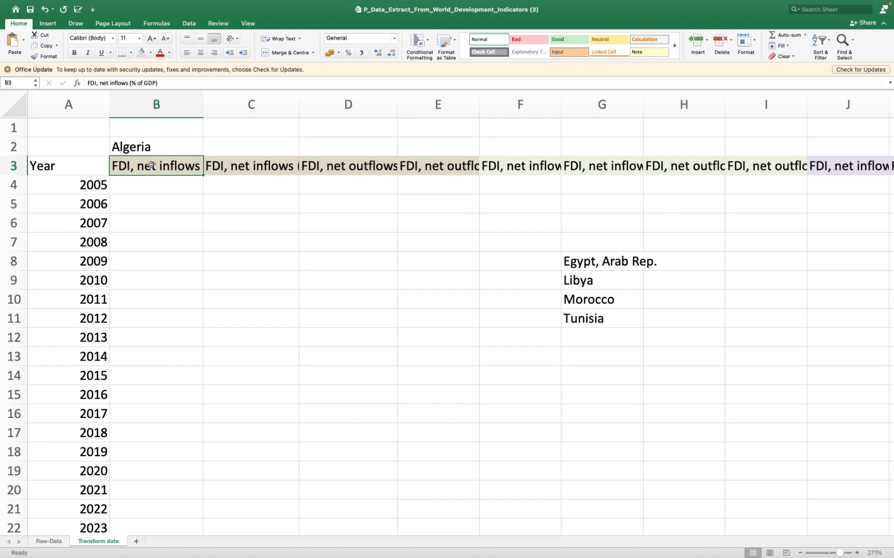
key("shift+Right")
key("shift+Right")
key("shift+Right")
key("shift+Right")
key("shift+Right")
key("shift+Right")
key("shift+Right")
key("shift+Right")
key("shift+Right")
key("shift+Right")
key("shift+Right")
key("shift+Right")
key("shift+Right")
key("shift+Right")
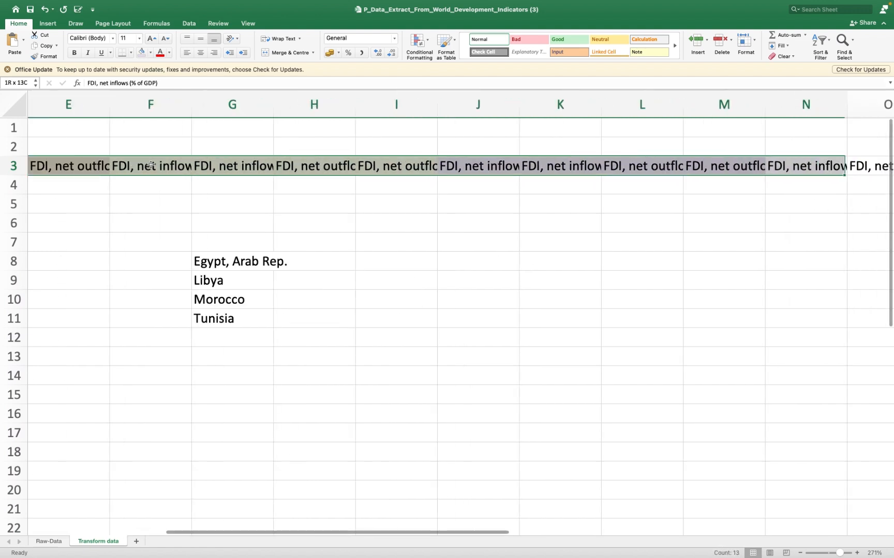
key("shift+Right")
key("shift+Right")
key("shift+Right")
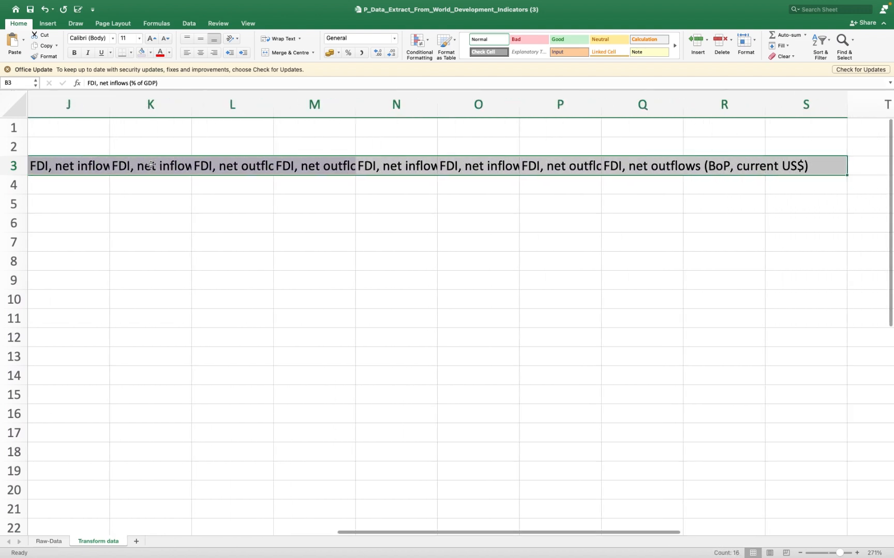
key("Delete")
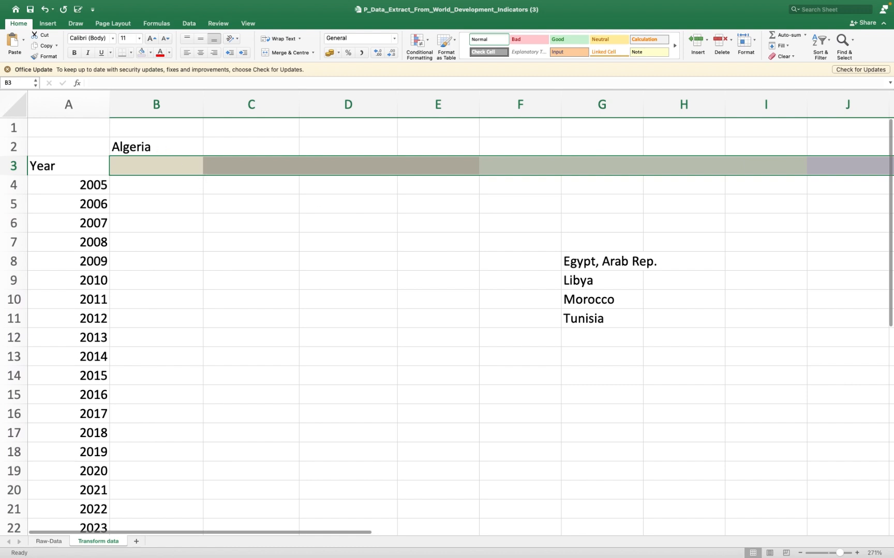
- Copy the Algeria label from B2 to G7, directly above the list of the other countries
left_click(177, 146)
key("super+c")
left_click(601, 242)
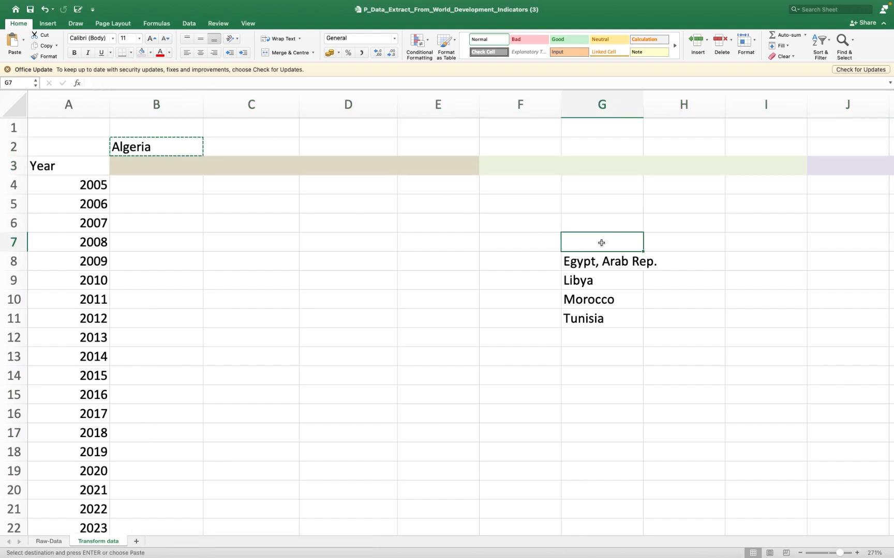
key("super+v")
- Copy the five country names in G7:G11 and paste them transposed into row 3 starting at B3
left_click_drag(603, 245, 599, 313)
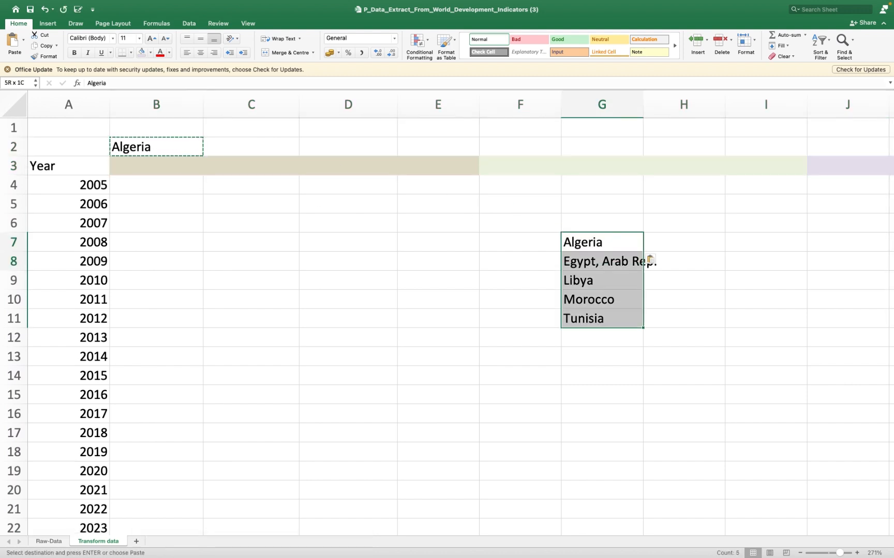
key("super+c")
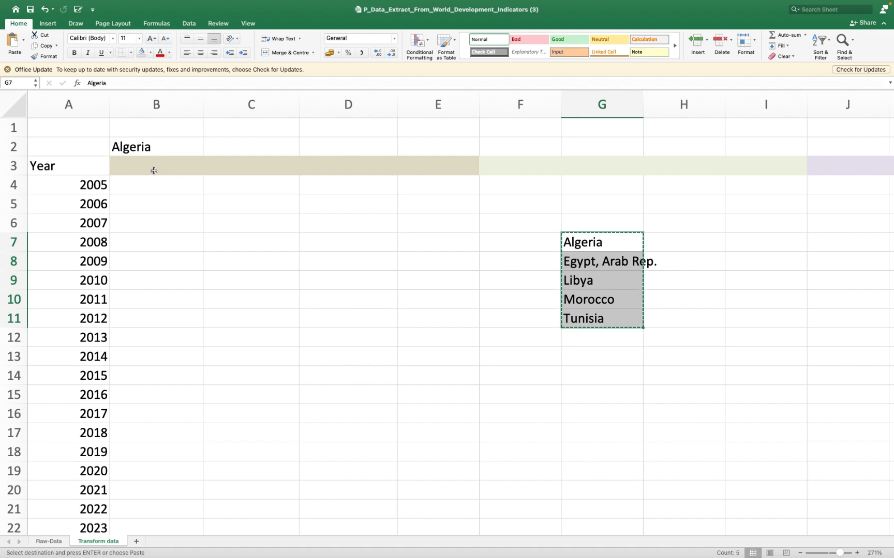
left_click(152, 167)
right_click(152, 166)
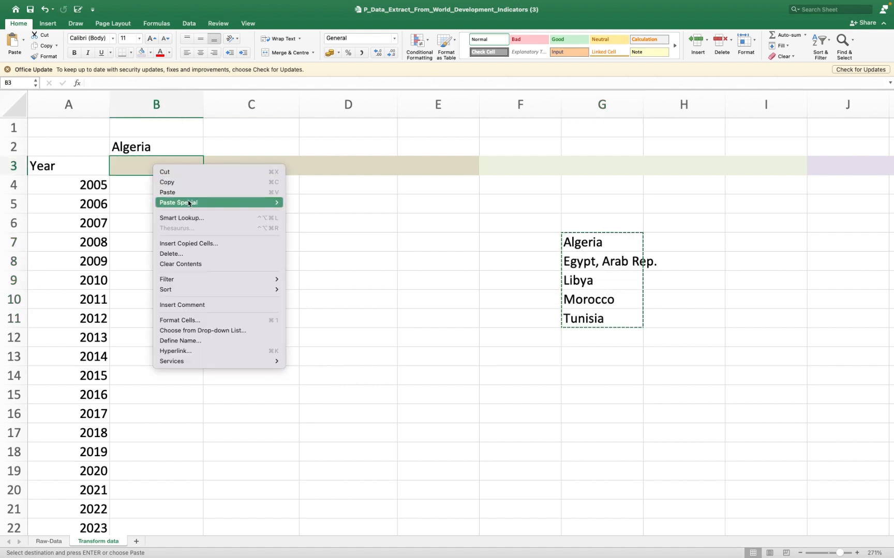
mouse_move(189, 204)
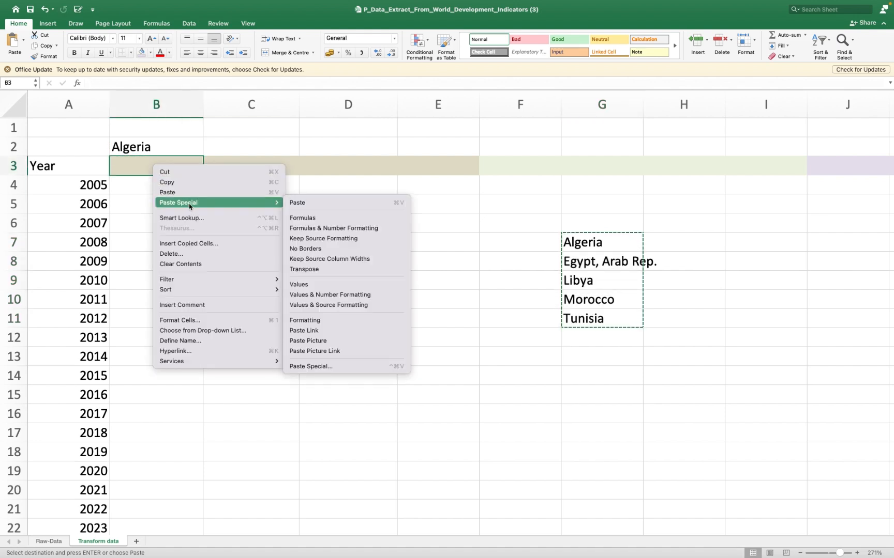
left_click(304, 269)
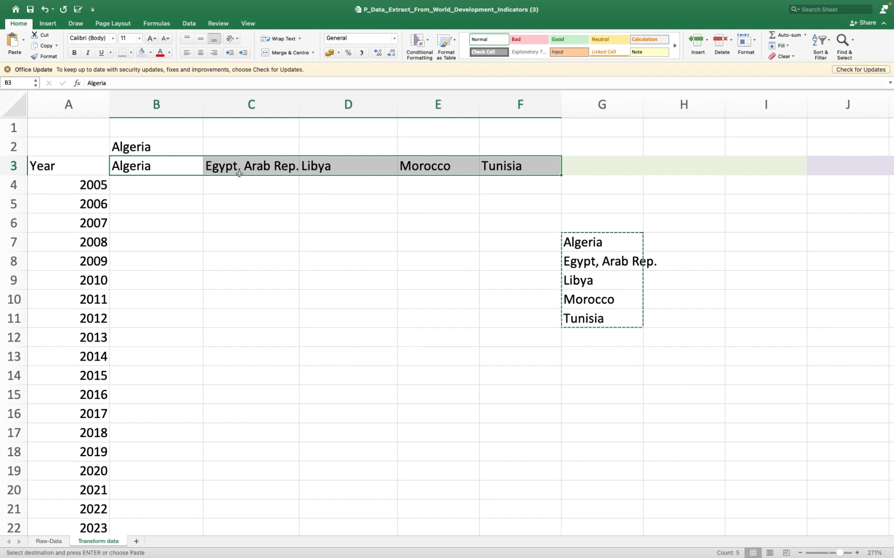
- Delete the leftover Algeria label in B2 and the vertical country list in G7:G11
left_click_drag(198, 145, 253, 149)
key("Delete")
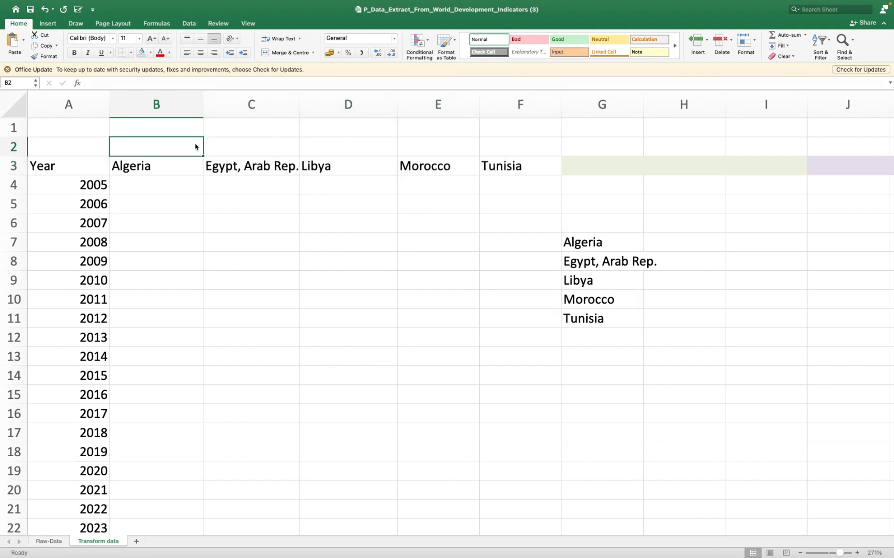
left_click_drag(574, 239, 575, 313)
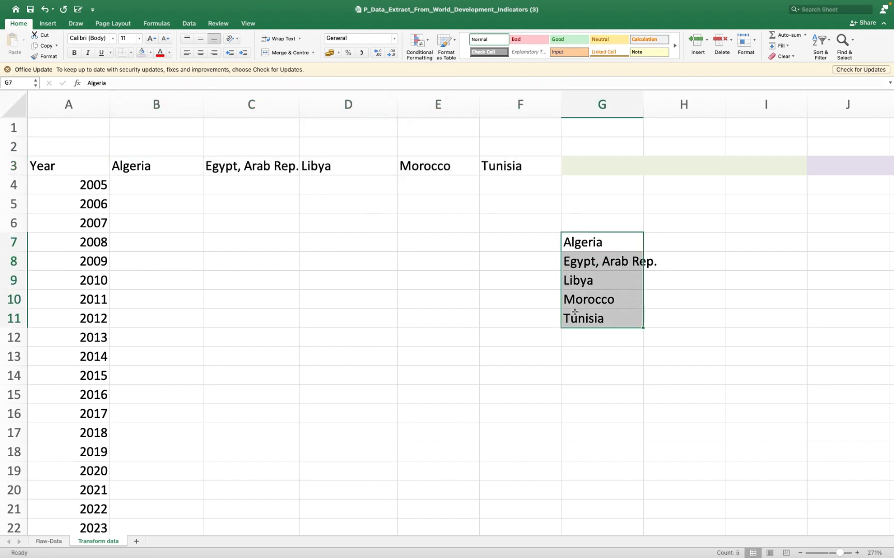
key("Delete")
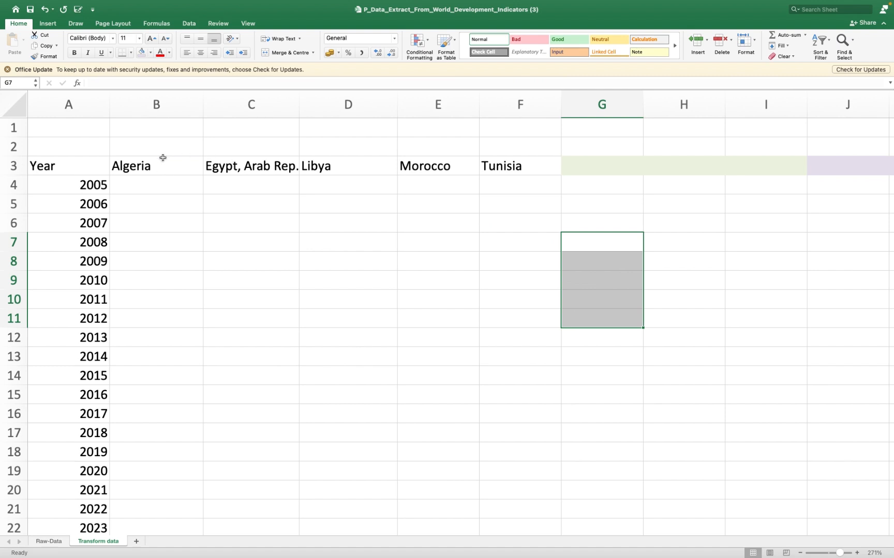
- Fill the five country headings in B3:F3 with a light tan theme colour
left_click_drag(151, 165, 507, 168)
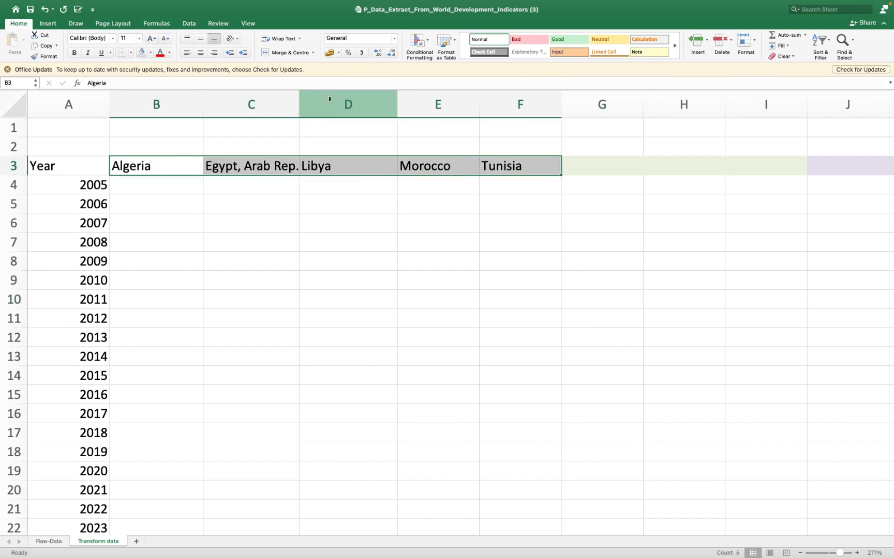
left_click(150, 52)
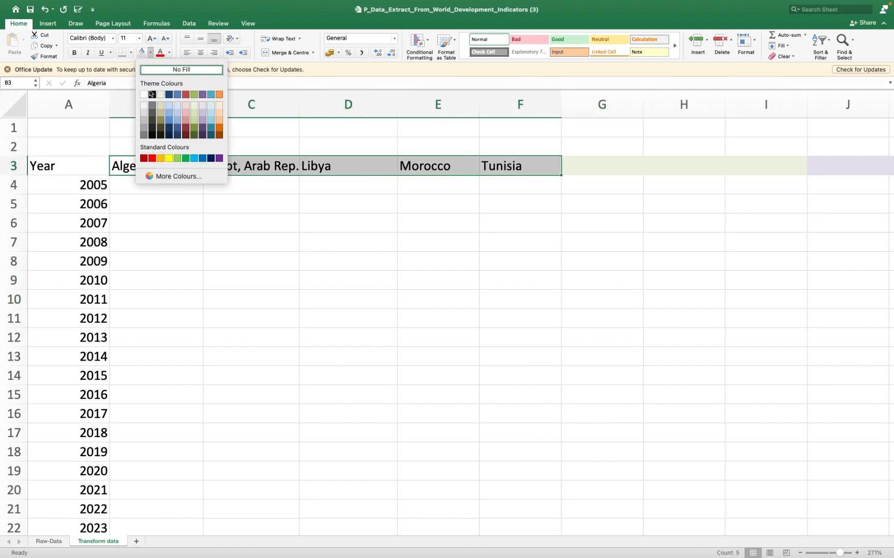
left_click(161, 107)
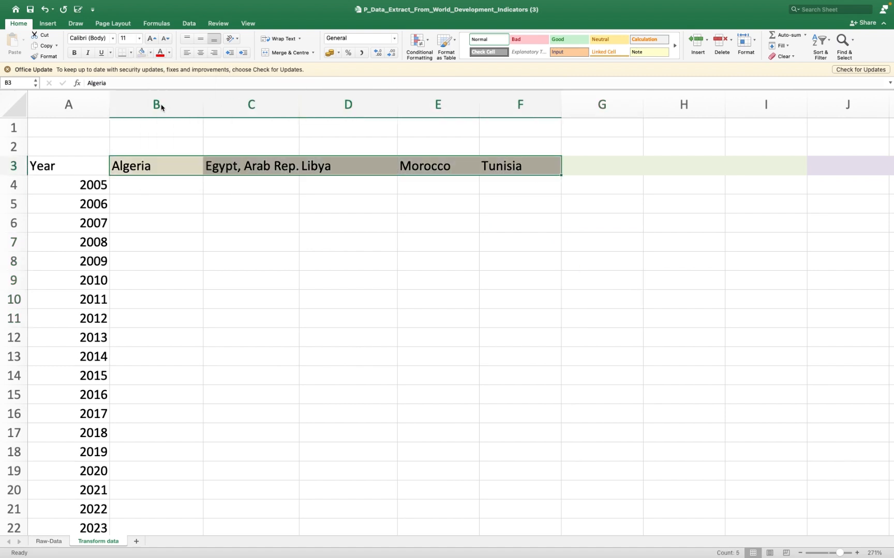
left_click(505, 186)
- Copy the country headings in B3:F3 to H3:L3 and fill the copied block with a light olive green theme colour
left_click_drag(174, 168, 494, 169)
key("super+c")
left_click(666, 164)
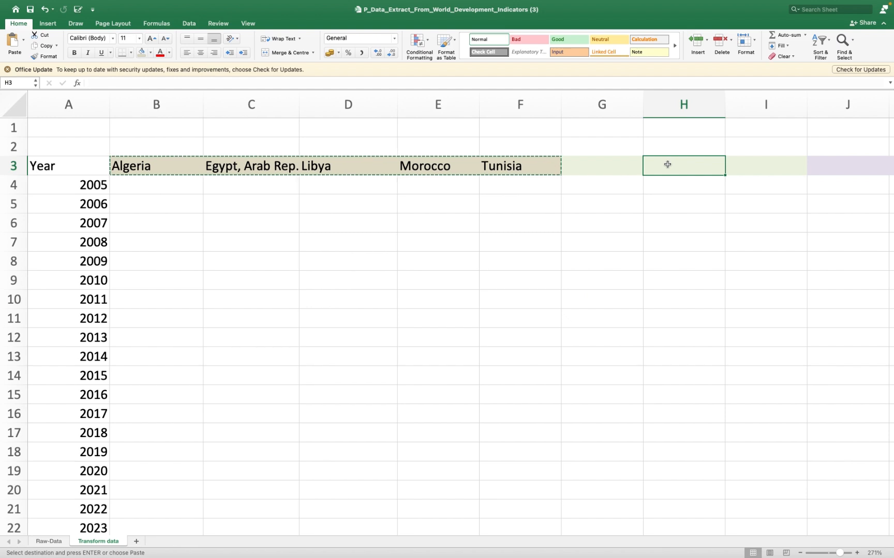
key("super+v")
scroll(667, 164, "right", 5)
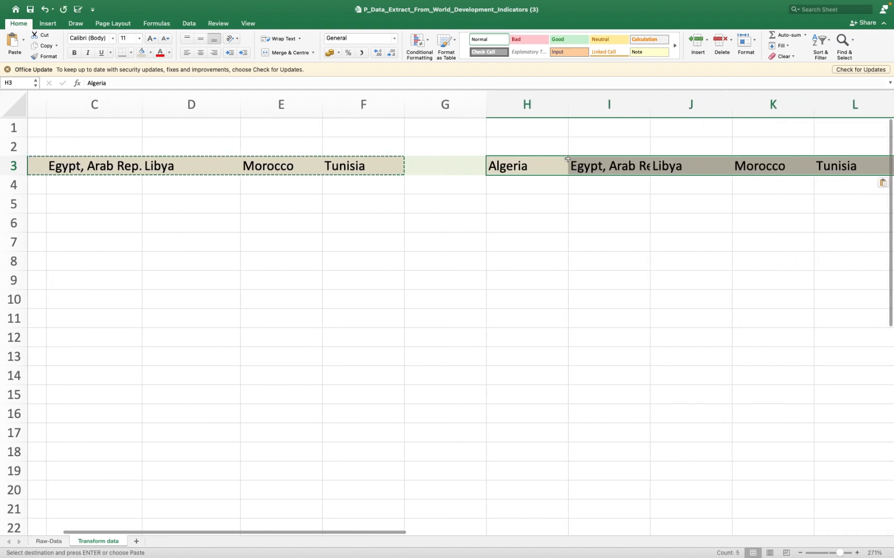
left_click(151, 52)
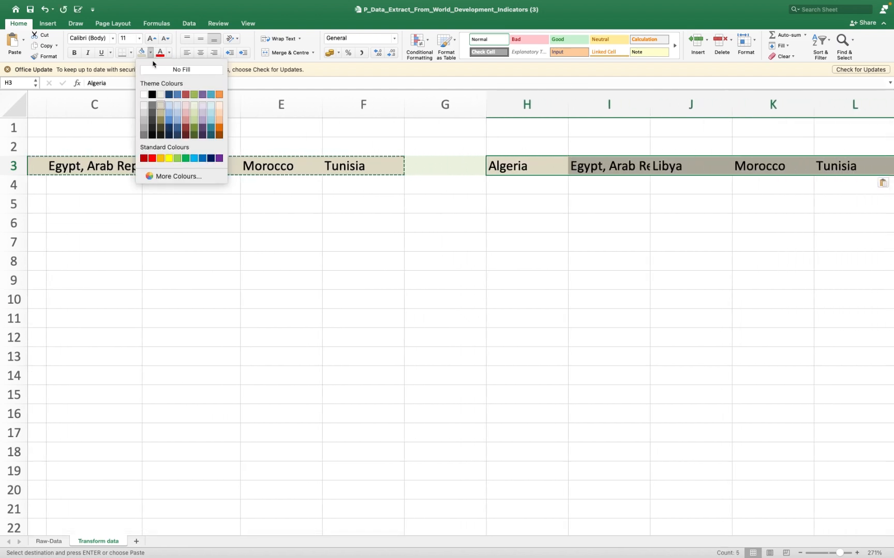
left_click(194, 113)
- Fill the blank separator cell G3 between the two country blocks with white
left_click(424, 174)
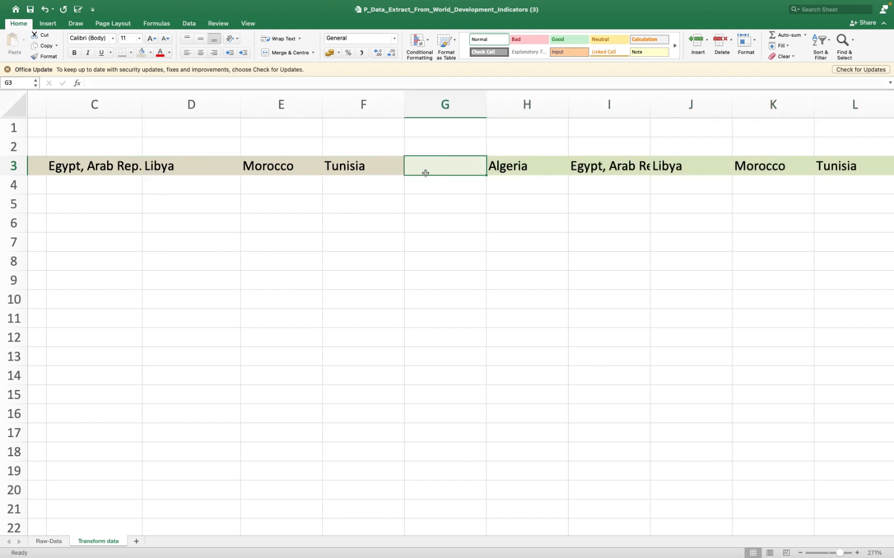
left_click(150, 54)
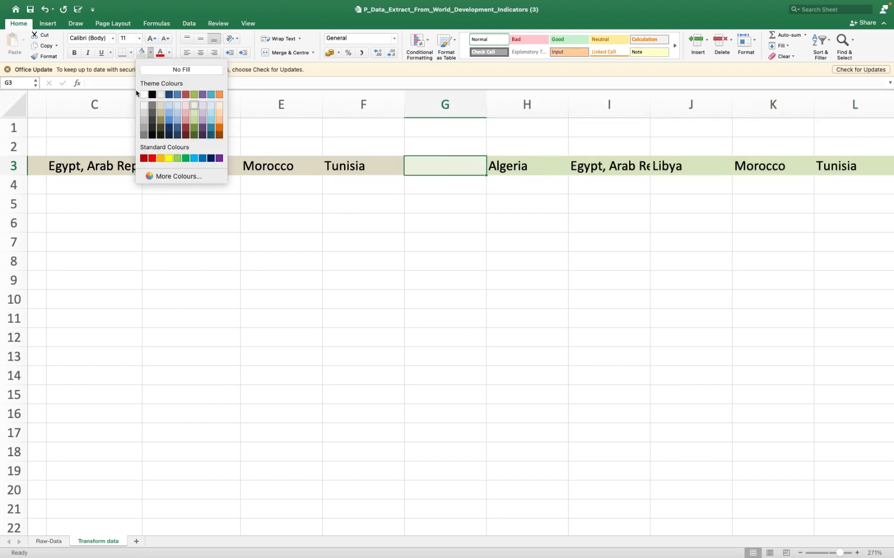
left_click(144, 94)
left_click(289, 193)
scroll(289, 194, "left", 2)
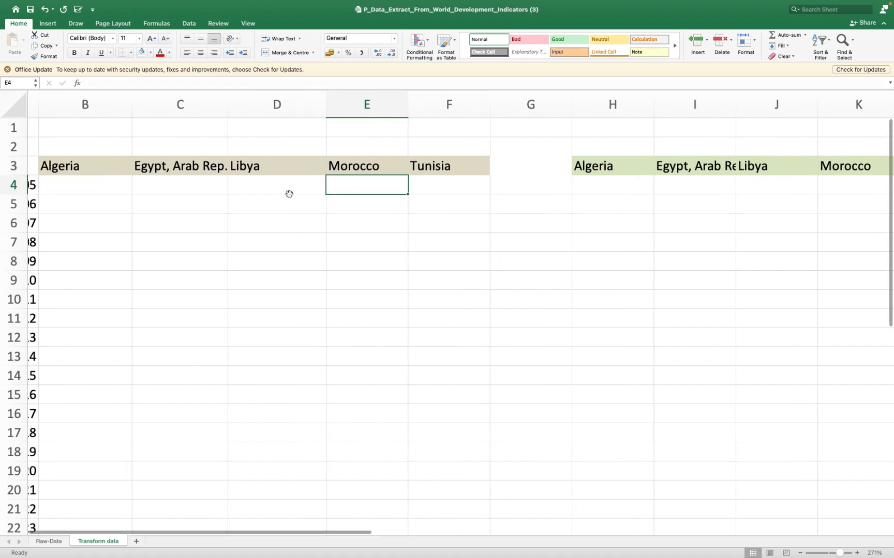
scroll(289, 193, "left", 1)
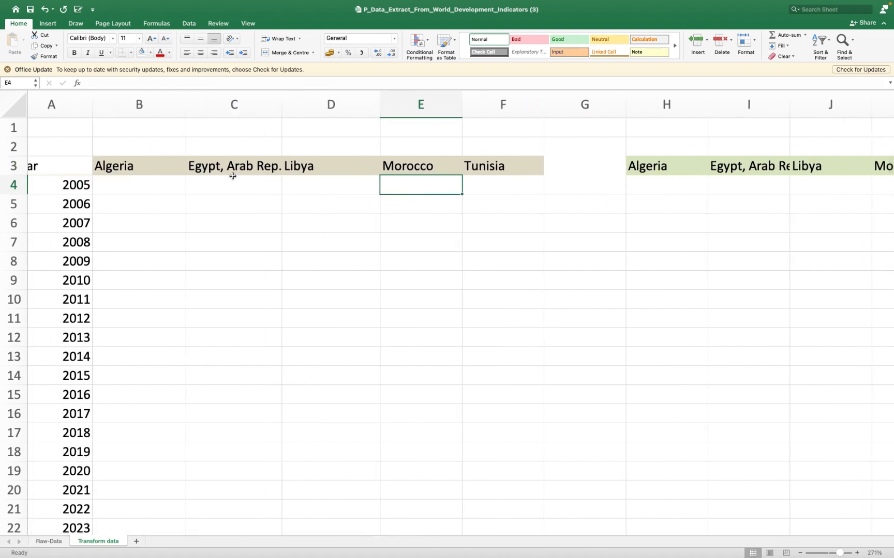
- Copy the series name "Foreign direct investment, net inflows (% of GDP)" from C2 of Raw-Data into B2 of Transform data
left_click(144, 145)
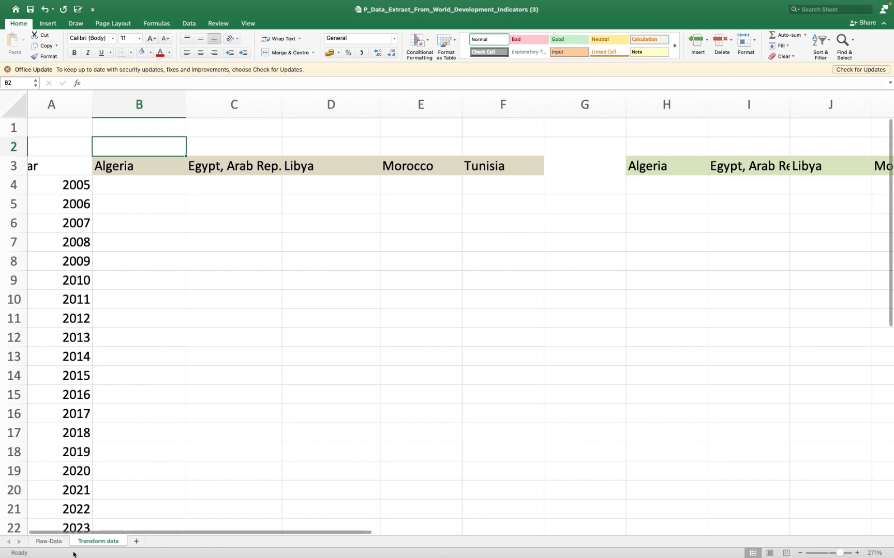
left_click(49, 541)
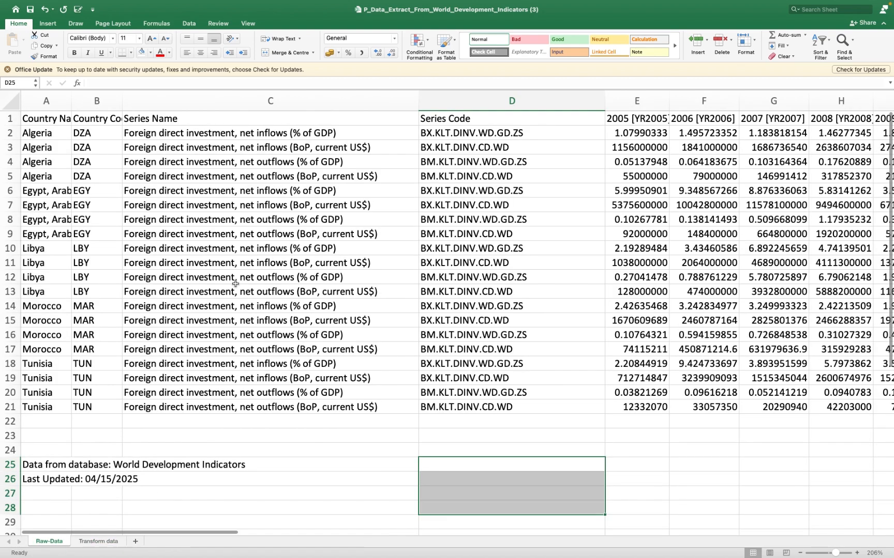
left_click(276, 137)
key("super+c")
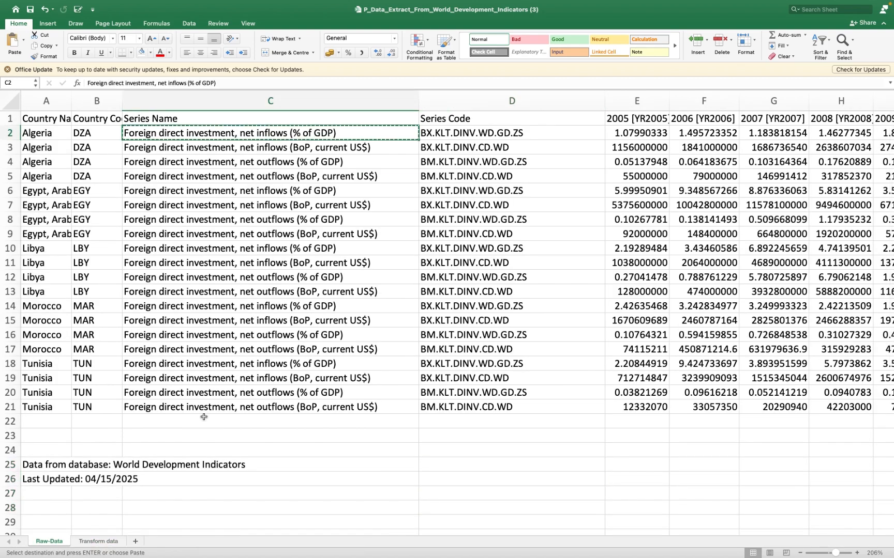
left_click(96, 542)
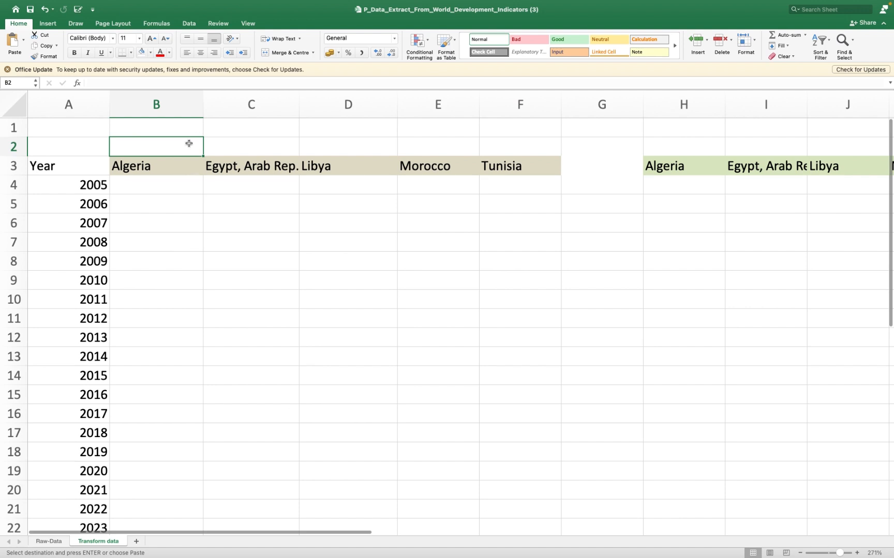
key("super+v")
- Merge and centre the foreign direct investment series title across B2:F2, above the first country block
left_click(439, 147)
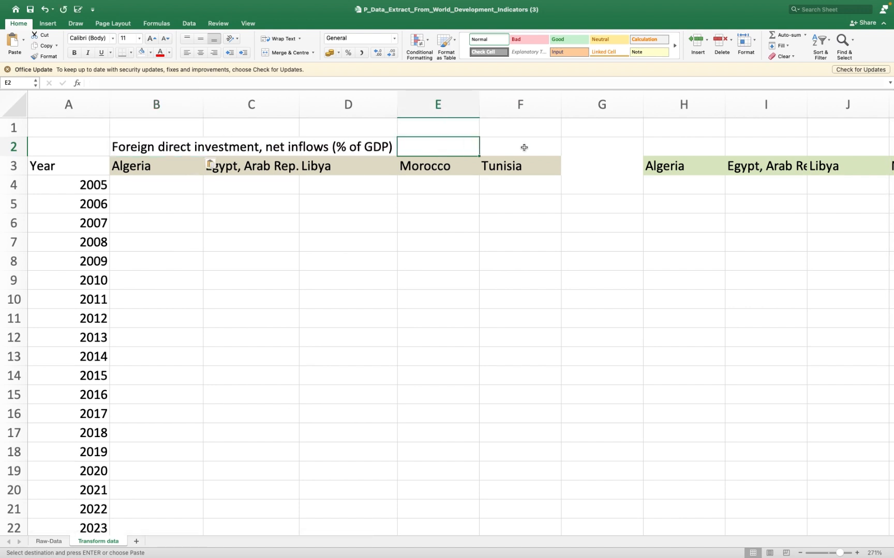
left_click(533, 148)
key("super+shift+Left")
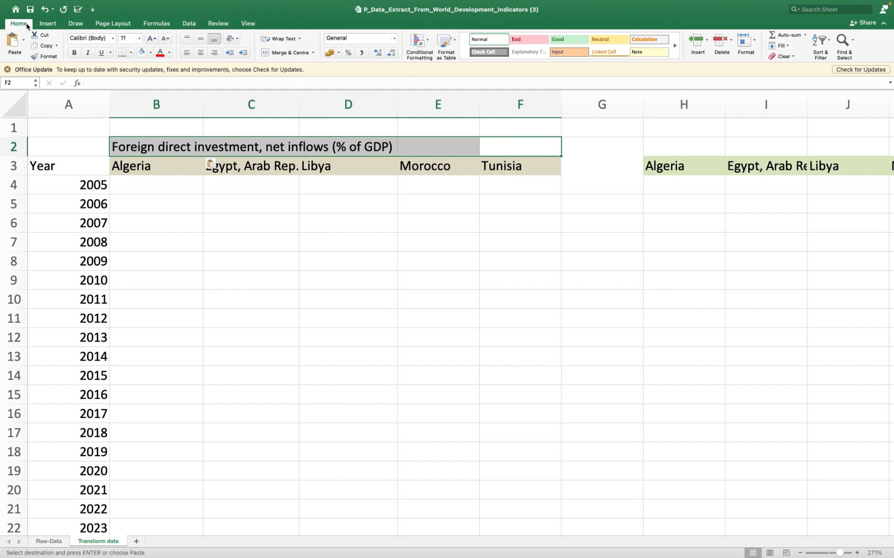
left_click(295, 54)
left_click(282, 184)
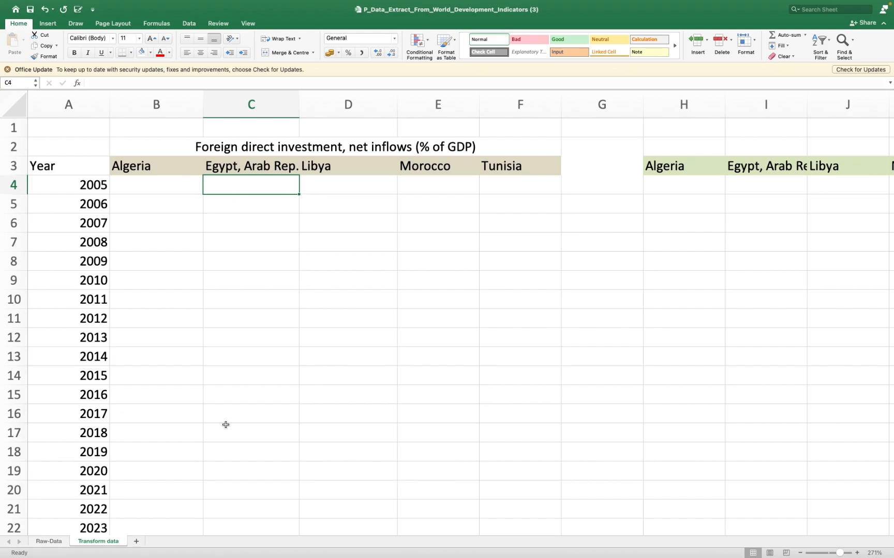
- Copy the series names, series codes and yearly values in C2:W21 of the Raw-Data sheet
left_click(49, 541)
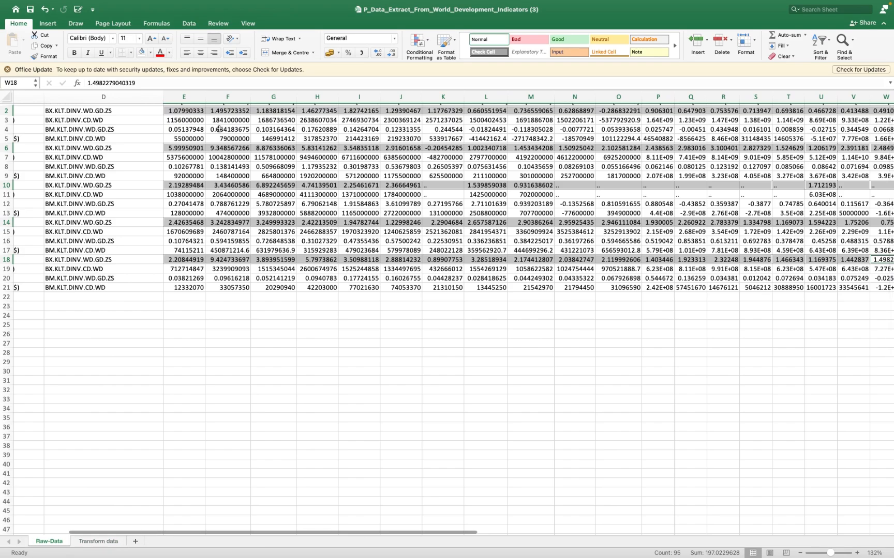
scroll(219, 129, "up", 1)
scroll(219, 130, "left", 3)
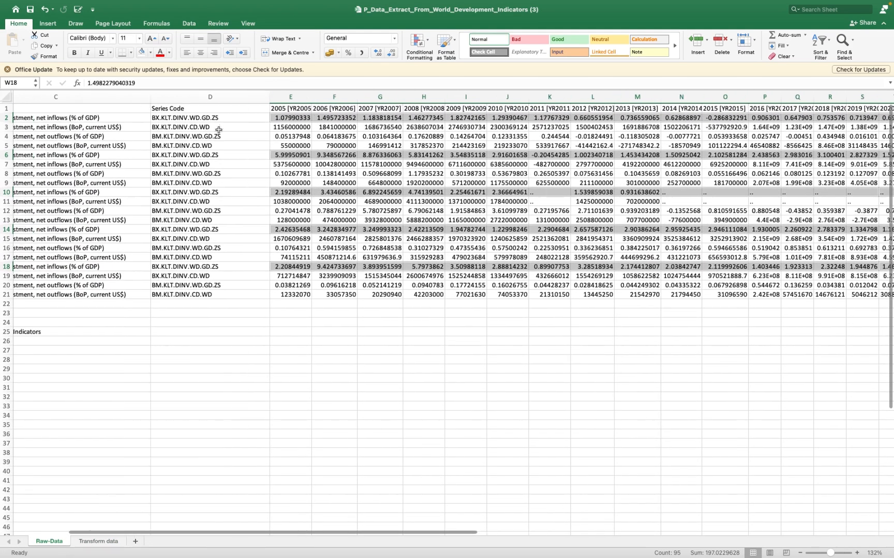
scroll(218, 129, "left", 2)
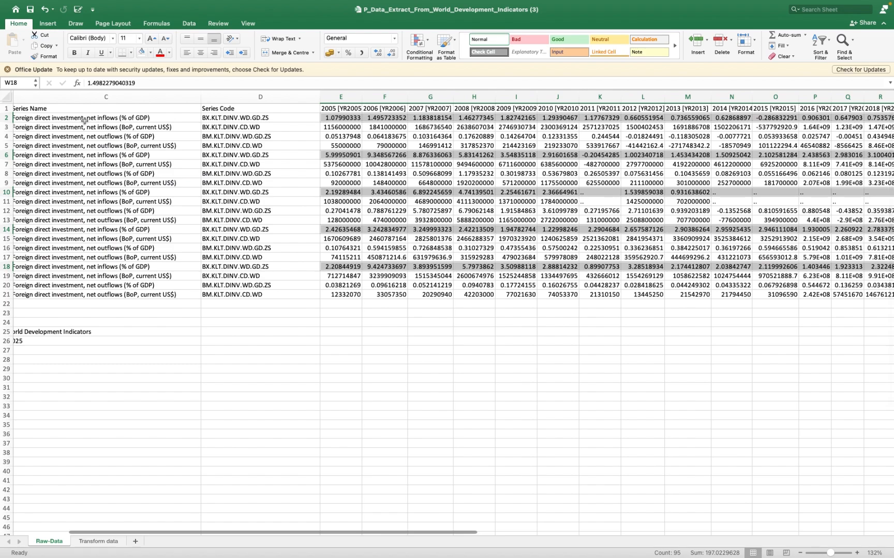
scroll(84, 120, "left", 1)
left_click_drag(84, 119, 86, 294)
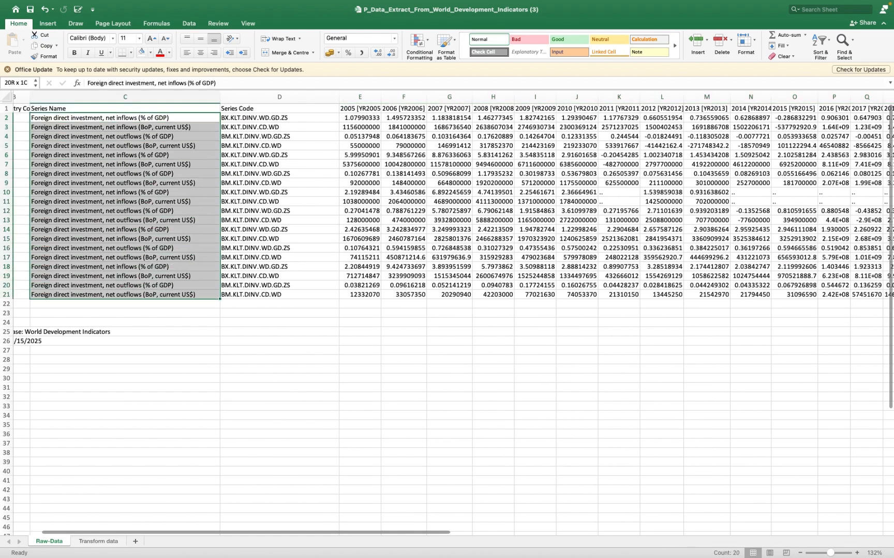
scroll(260, 294, "right", 6)
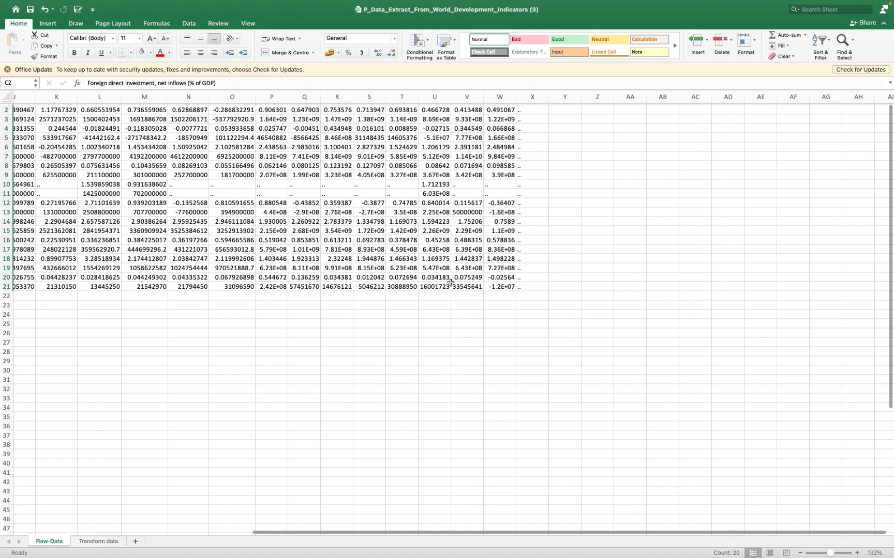
left_click(504, 287, "shift")
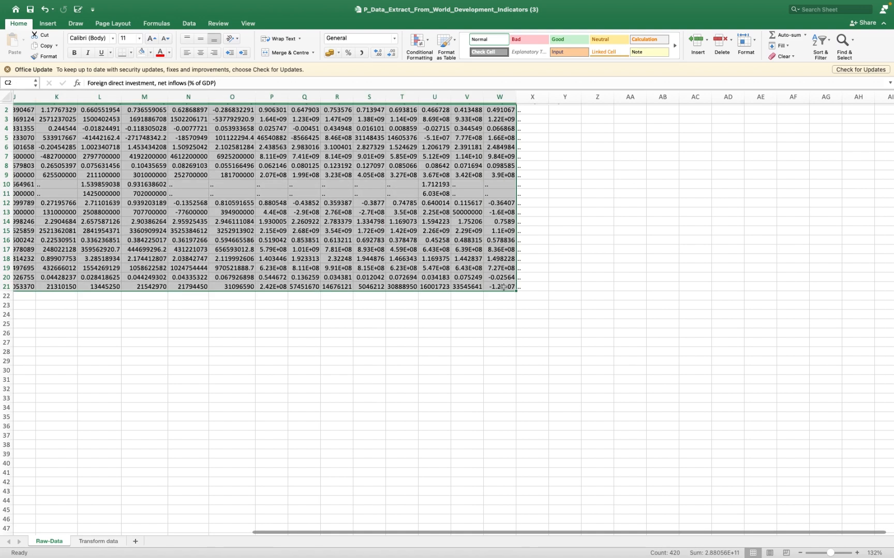
scroll(504, 287, "left", 10)
key("super+c")
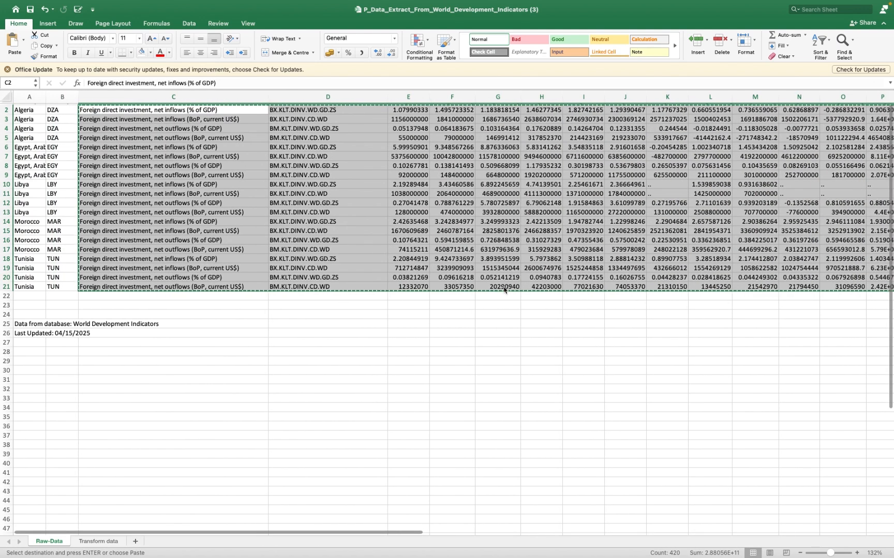
- Add a new worksheet and paste the copied Raw-Data range transposed, starting at cell B2
left_click(135, 542)
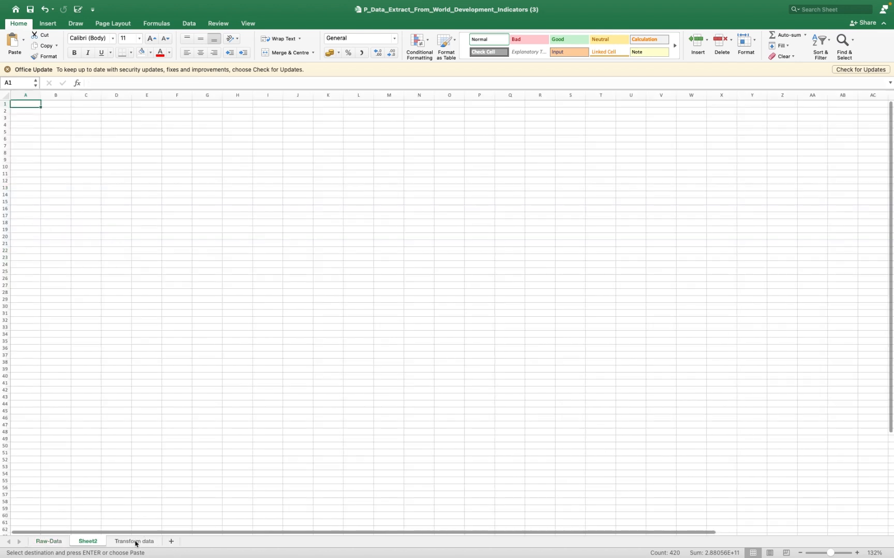
left_click(59, 111)
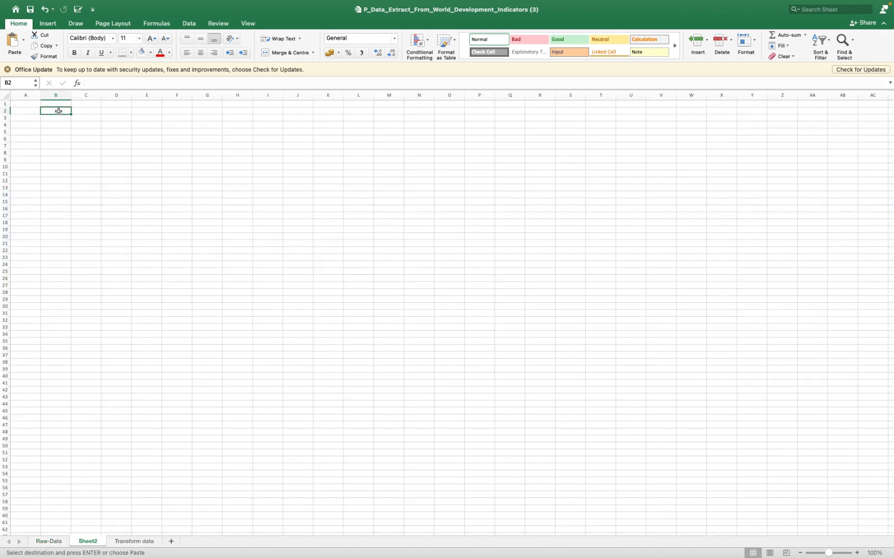
right_click(59, 111)
mouse_move(116, 147)
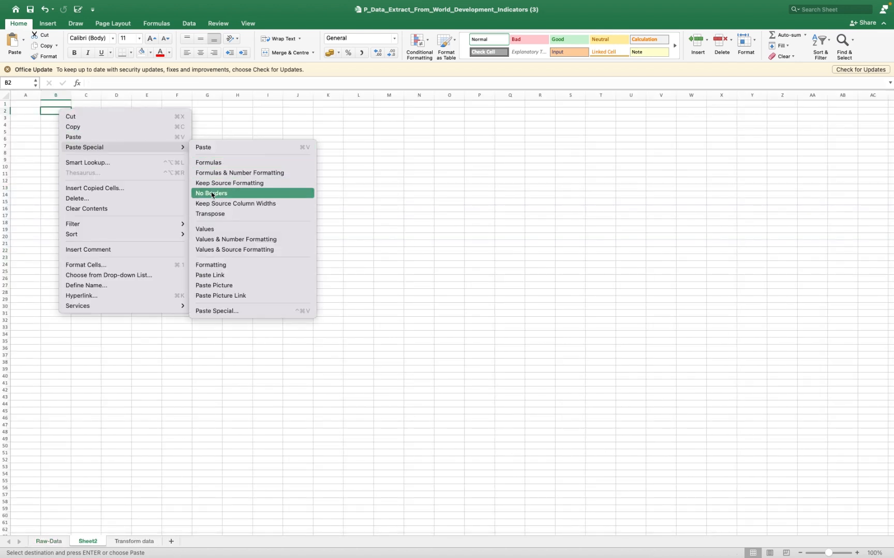
left_click(214, 213)
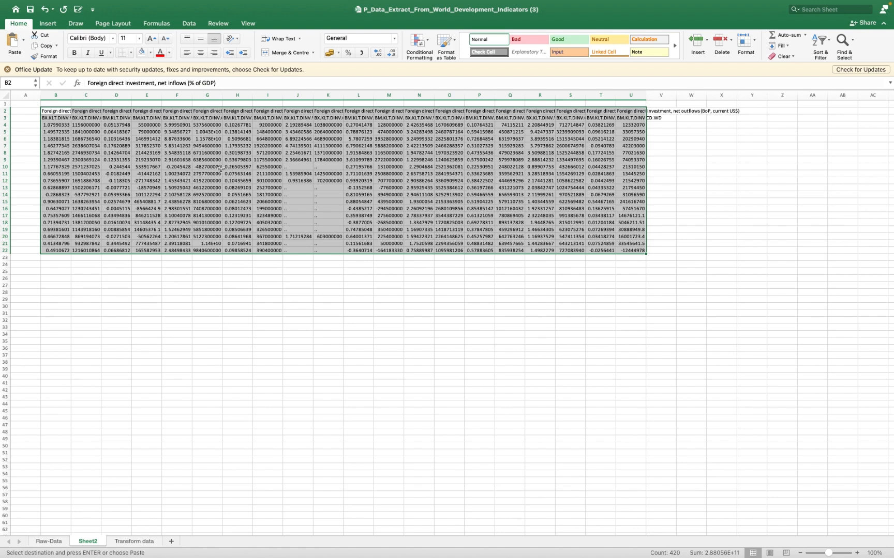
left_click(124, 136)
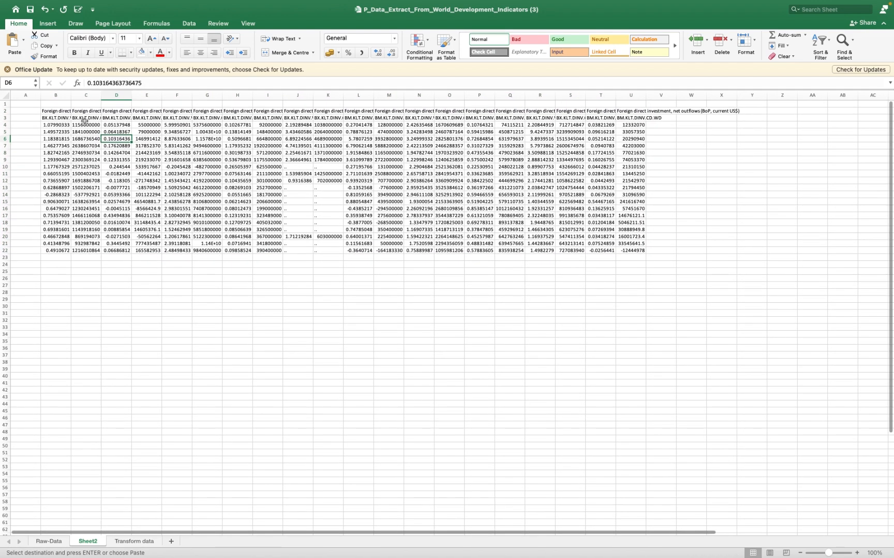
- Delete the series code row (row 3) from the transposed data and check the series names in B2:E2
scroll(91, 110, "up", 10)
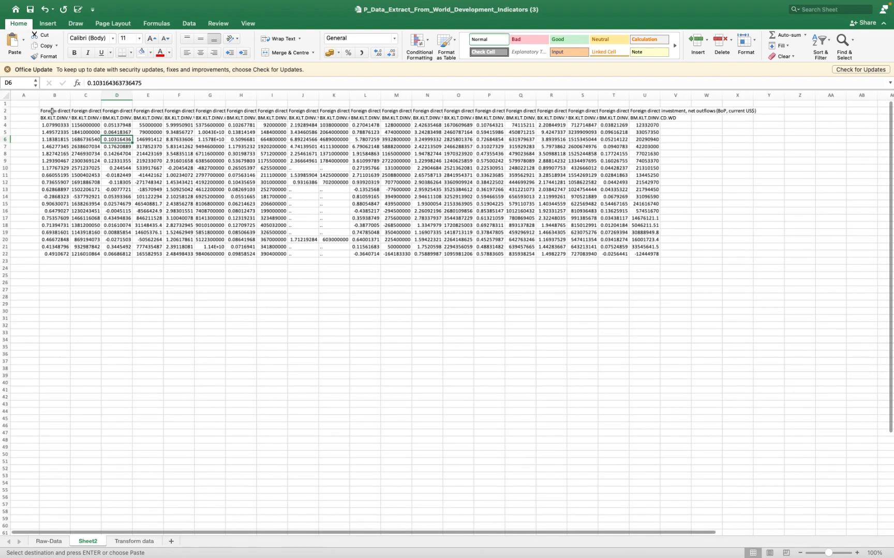
scroll(46, 124, "up", 10)
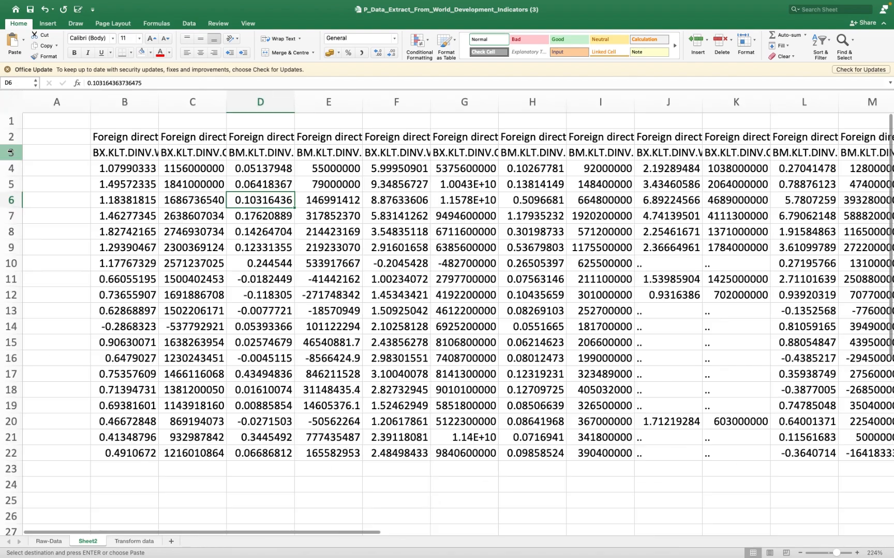
left_click(10, 153)
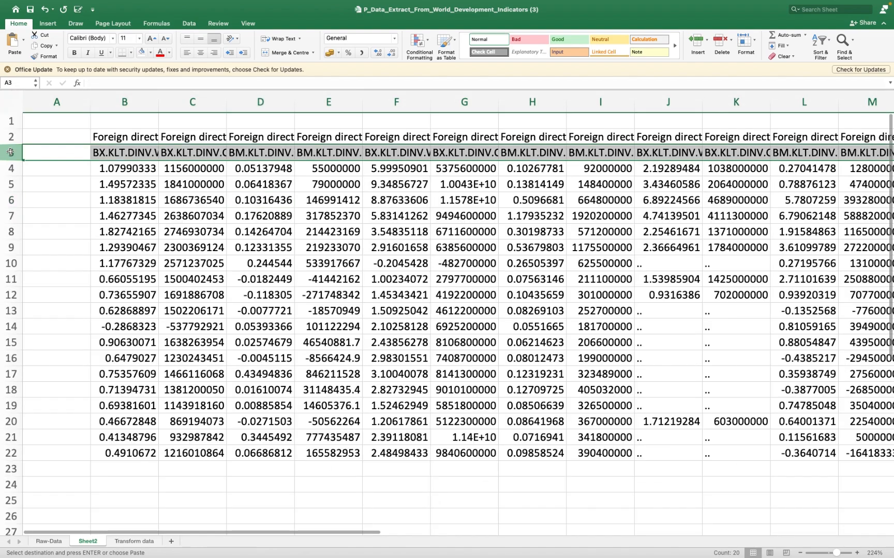
right_click(11, 152)
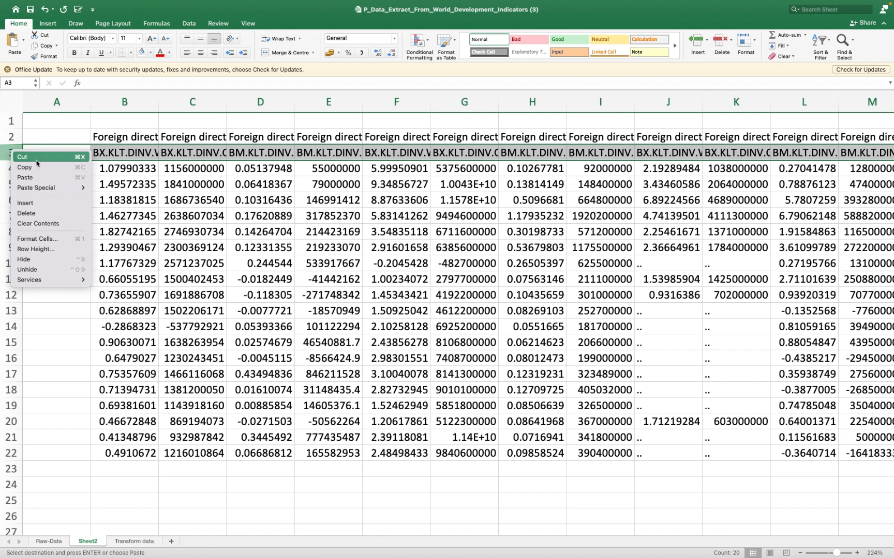
left_click(29, 213)
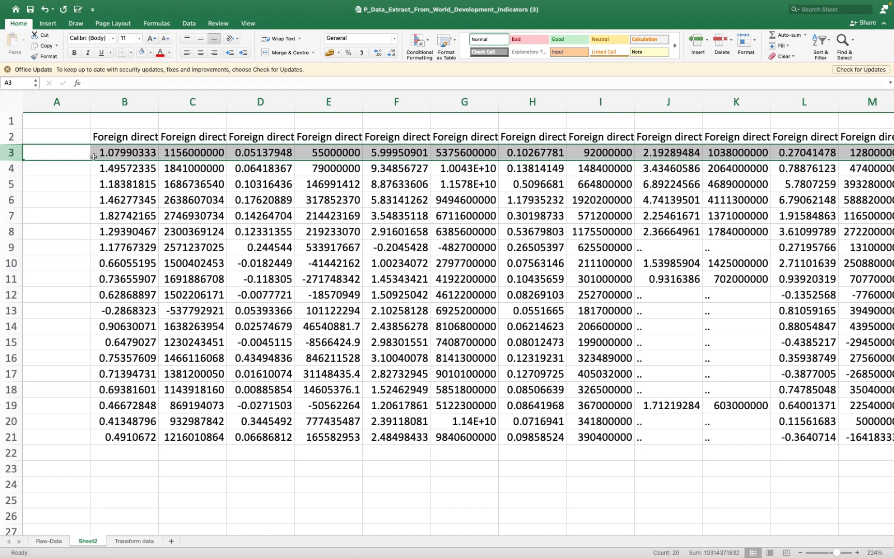
left_click(136, 136)
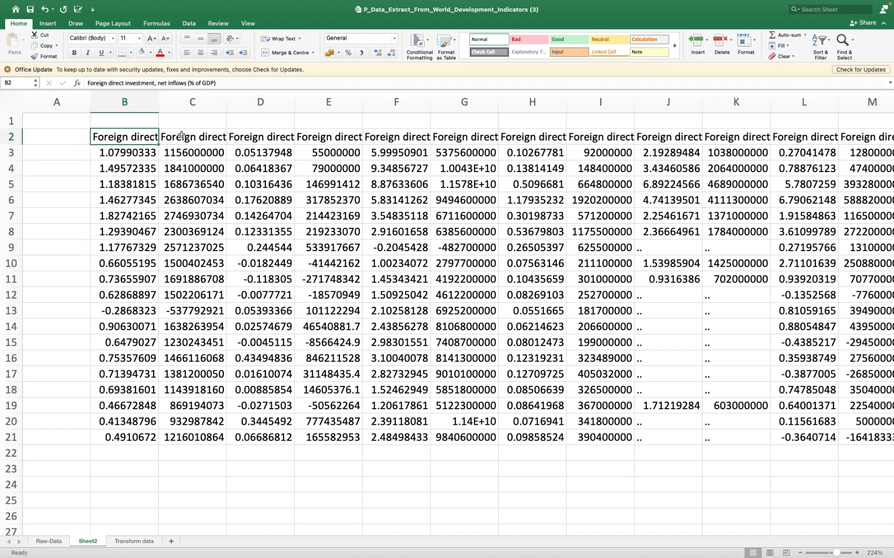
left_click(182, 137)
left_click(247, 137)
left_click(322, 137)
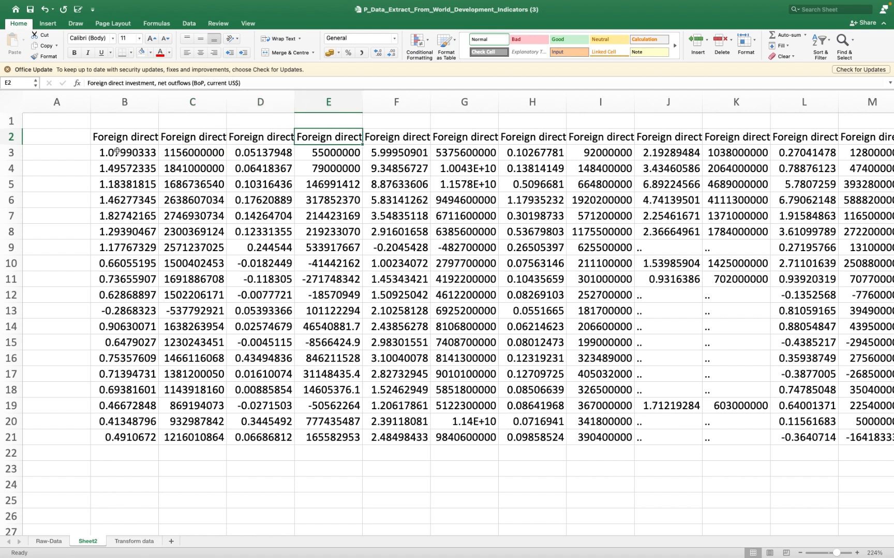
- Copy the country names in A2:A21 of Raw-Data and paste them transposed into Sheet2, starting at B1
left_click(49, 541)
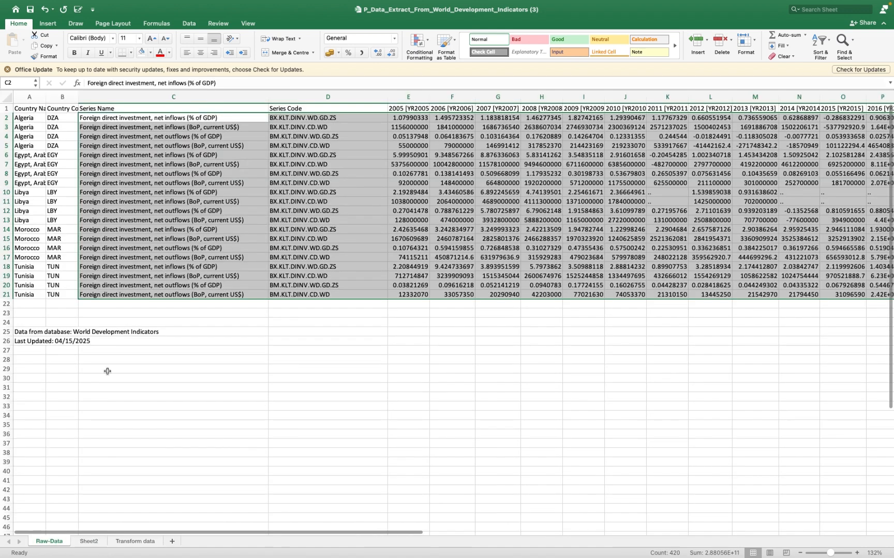
left_click_drag(26, 118, 29, 294)
key("super+c")
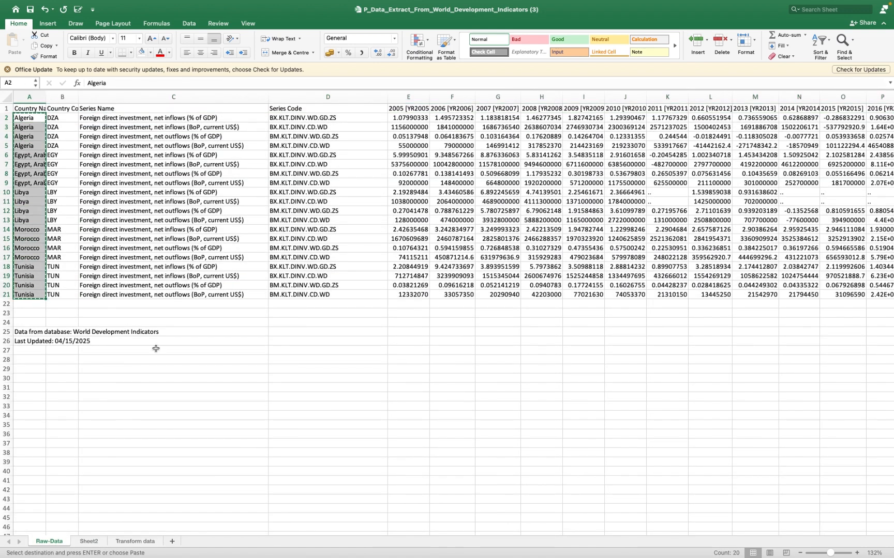
left_click(124, 542)
left_click(94, 541)
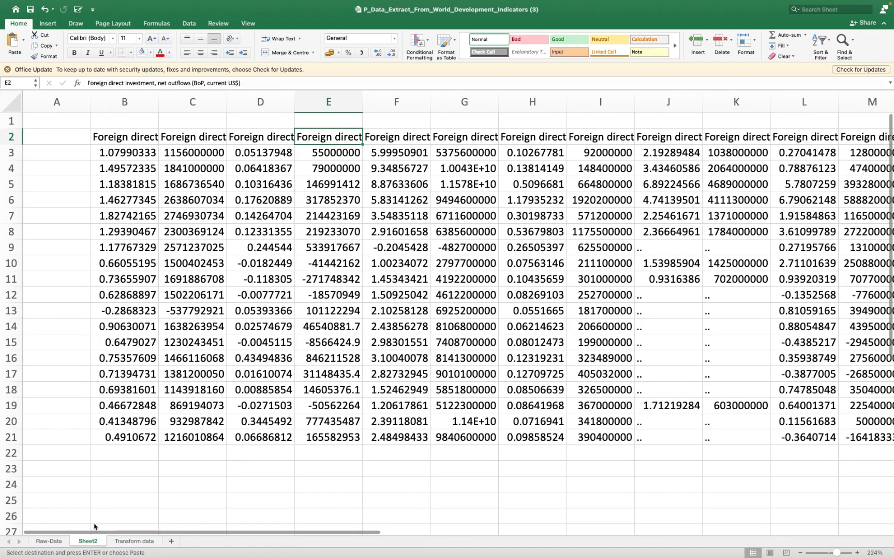
left_click(143, 123)
right_click(143, 123)
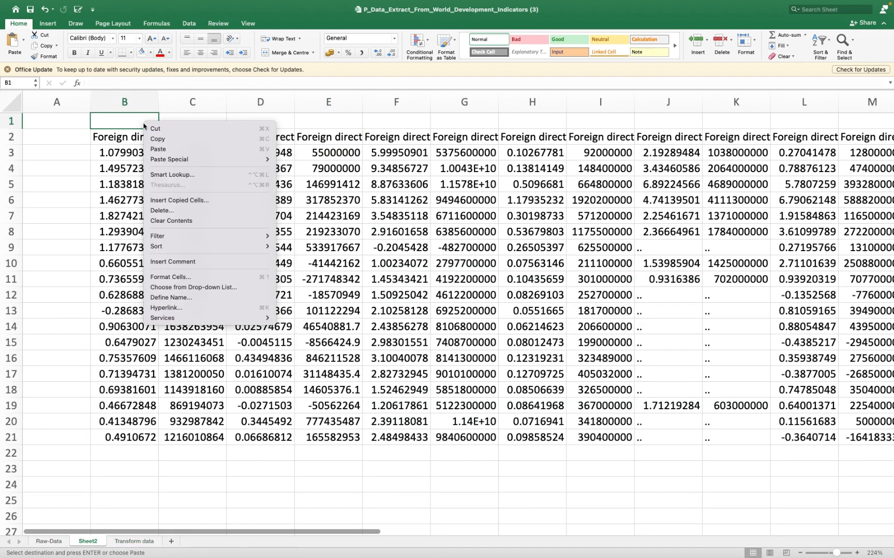
mouse_move(196, 161)
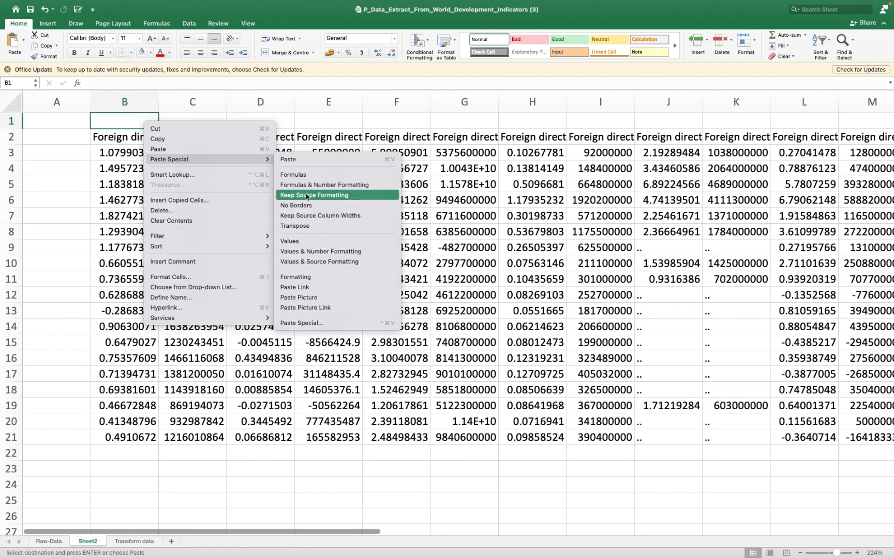
left_click(310, 226)
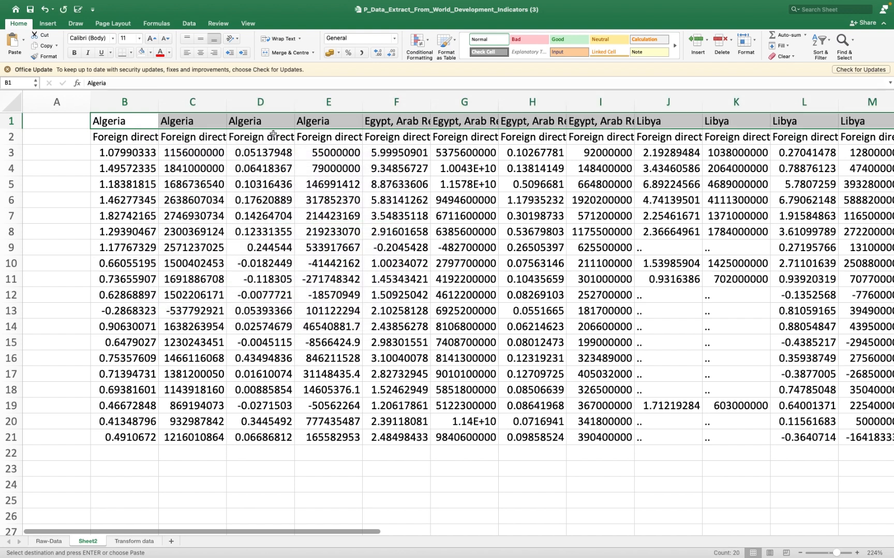
- Review the column blocks for Algeria, Egypt and Libya in the transposed data
left_click_drag(153, 121, 309, 438)
left_click_drag(400, 124, 600, 439)
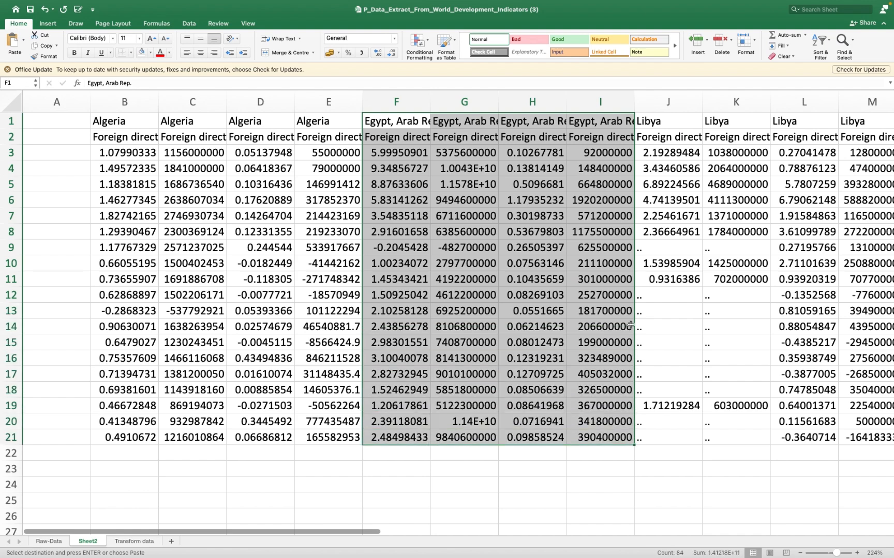
scroll(631, 128, "right", 5)
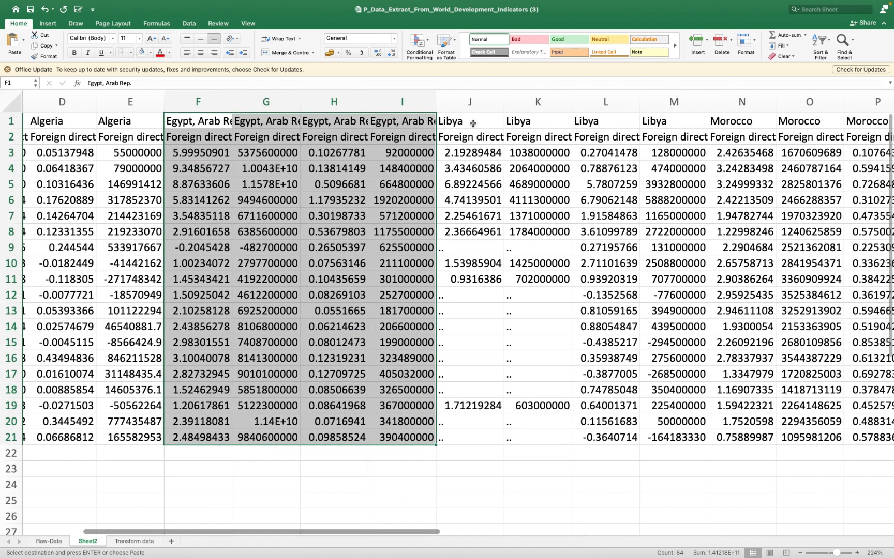
left_click_drag(471, 120, 548, 440)
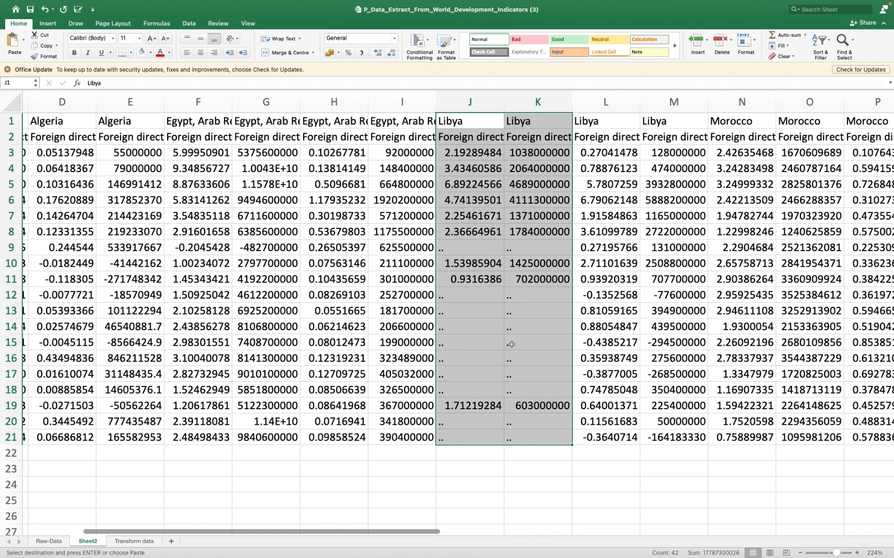
scroll(341, 344, "left", 5)
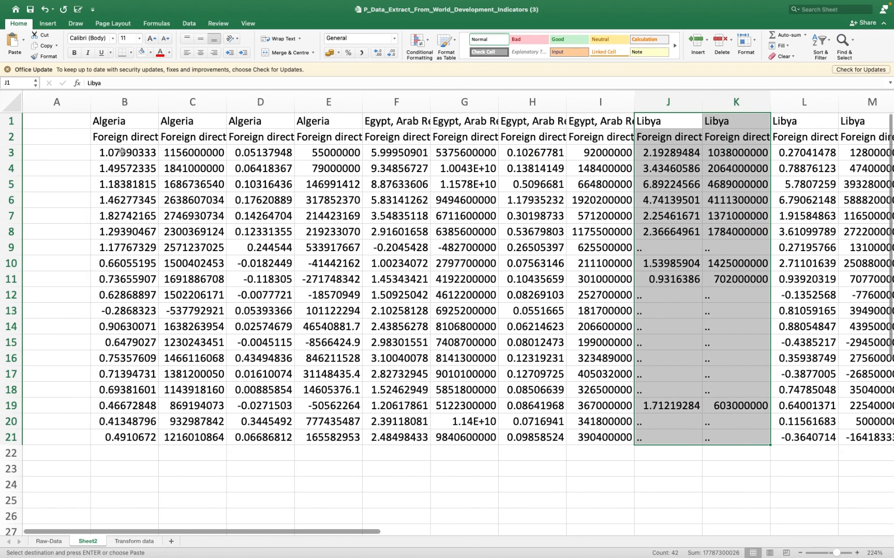
- In Sheet2, select the net inflows (% of GDP) values of Algeria, Egypt and Libya together: B3:B21, F3:F21 and J3:J21
left_click(127, 140)
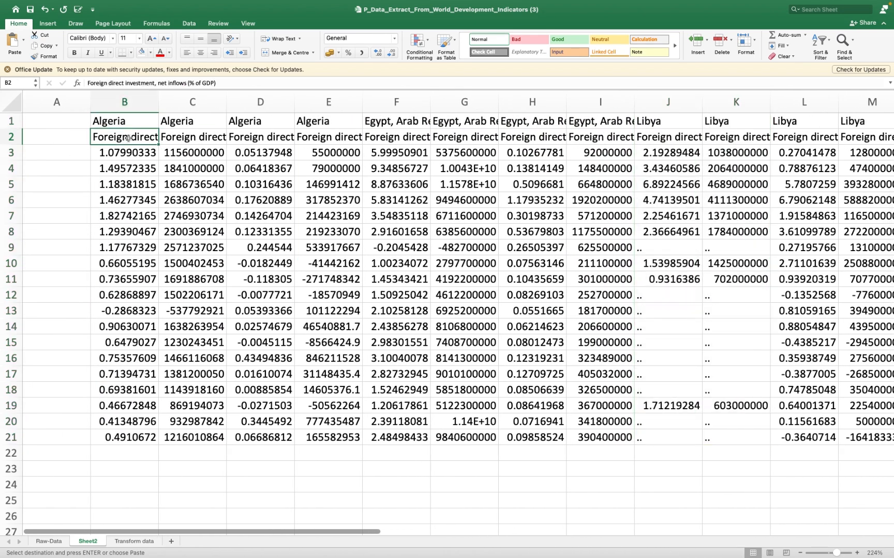
left_click(127, 151)
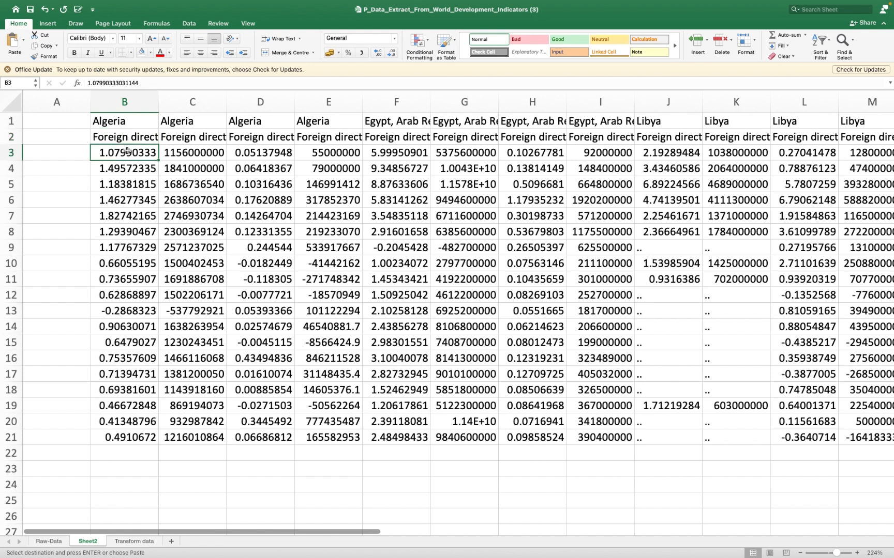
left_click_drag(127, 151, 118, 439)
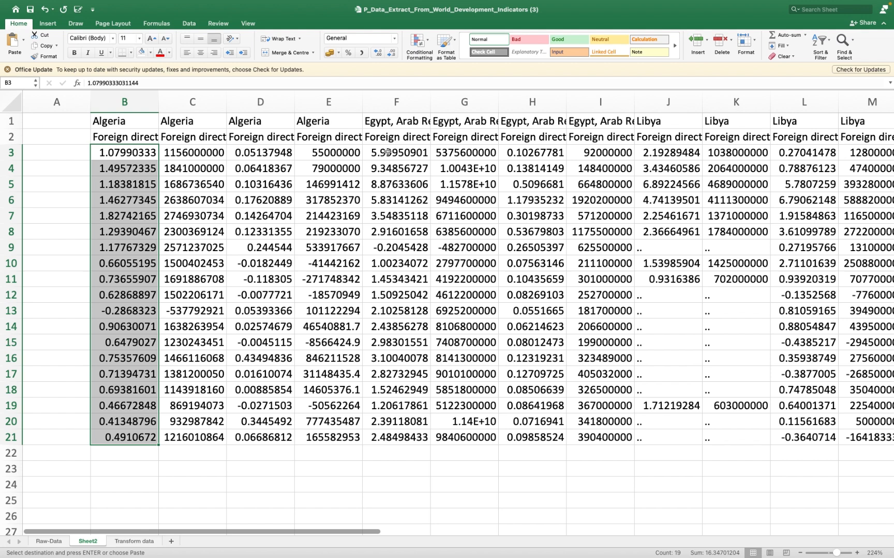
left_click_drag(396, 153, 385, 437)
scroll(559, 342, "right", 5)
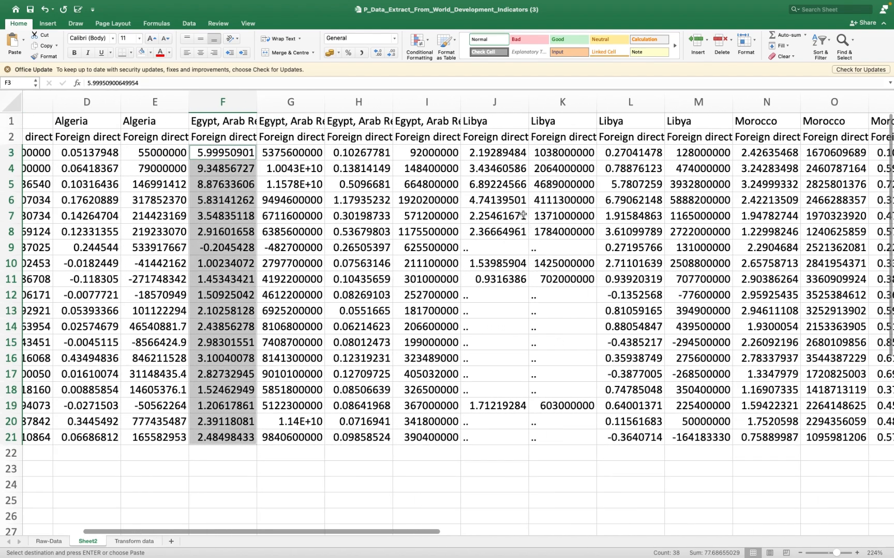
left_click_drag(497, 153, 496, 437)
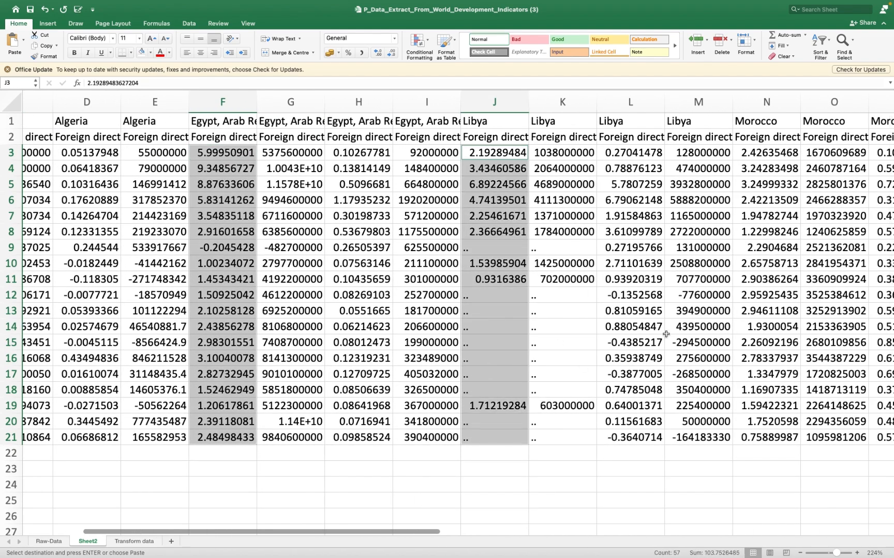
- Add Morocco's N3:N21 and Tunisia's R3:R21 to the multi-range selection and copy all five inflow columns
scroll(735, 324, "right", 3)
left_click_drag(635, 154, 618, 439)
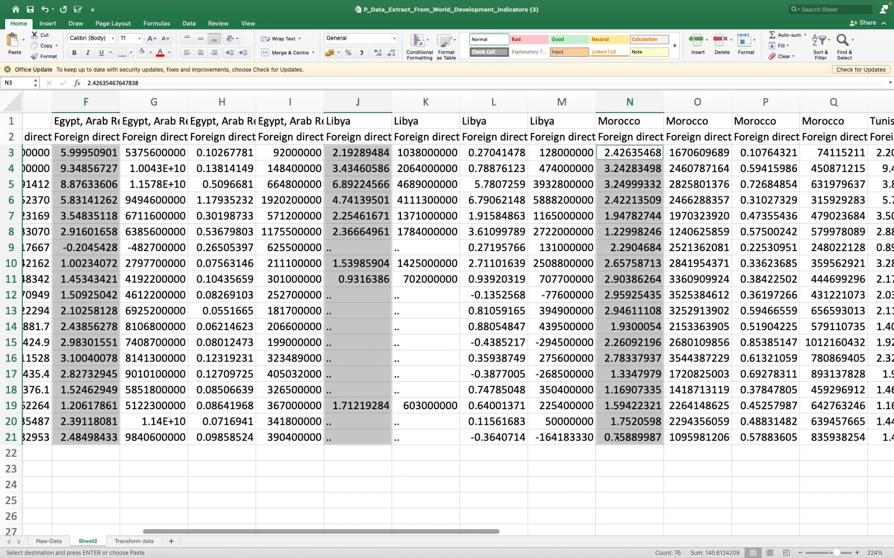
scroll(616, 438, "right", 5)
scroll(617, 438, "right", 1)
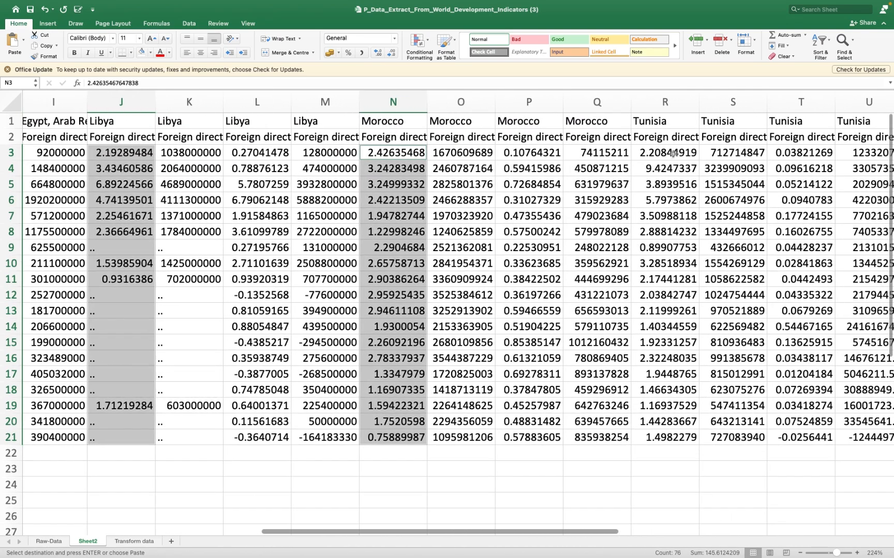
left_click_drag(672, 153, 666, 439)
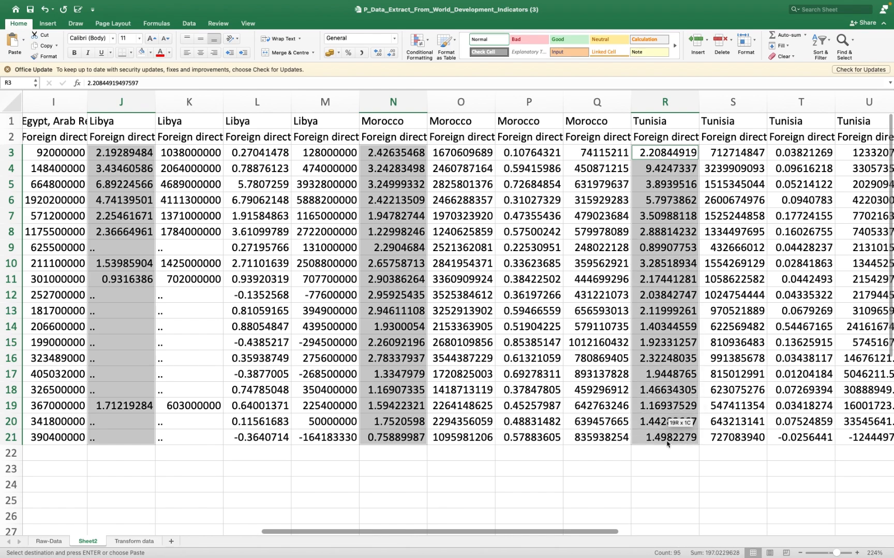
scroll(667, 439, "right", 2)
scroll(666, 439, "left", 10)
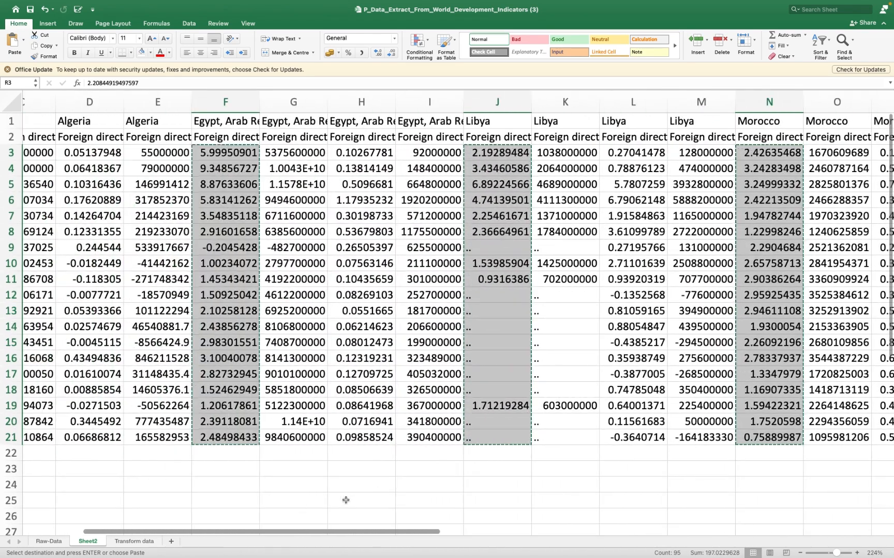
- Paste the copied inflow values into the Transform data sheet starting at B4, and check the filled block against the country headings
left_click(134, 541)
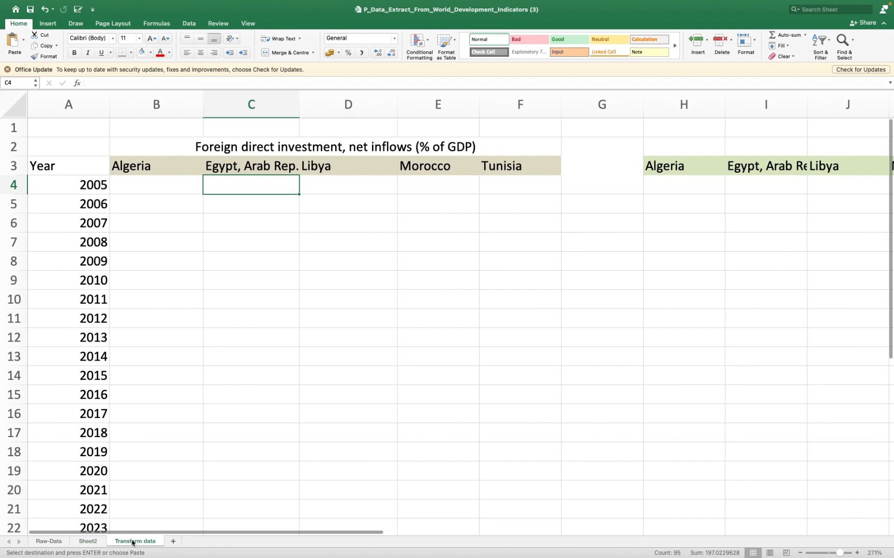
left_click(137, 189)
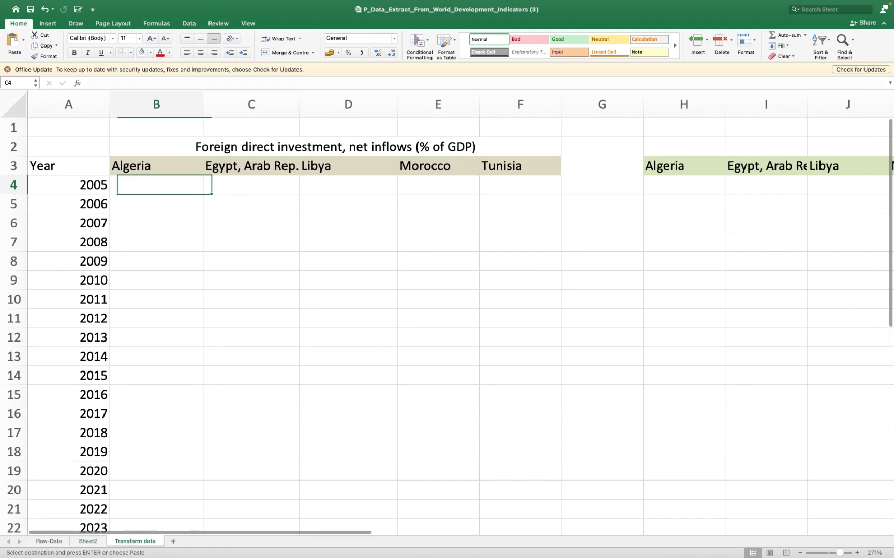
right_click(139, 191)
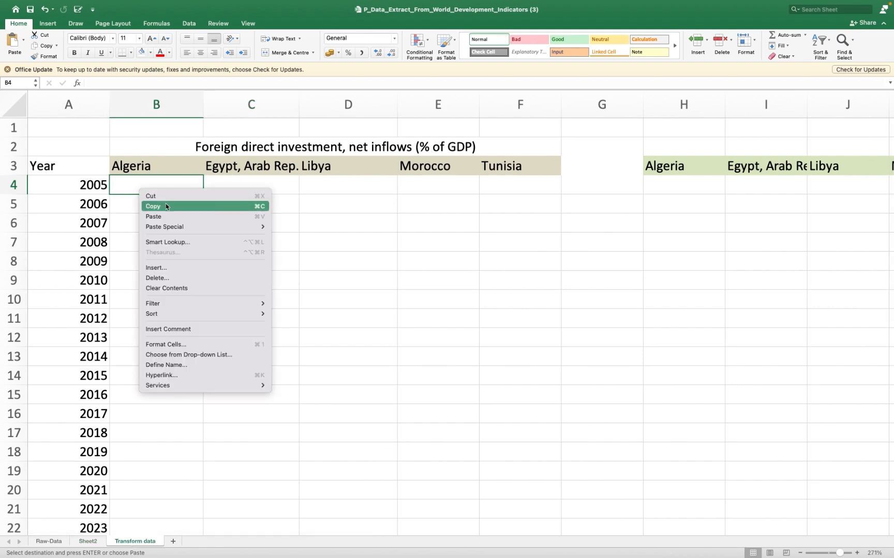
left_click(167, 221)
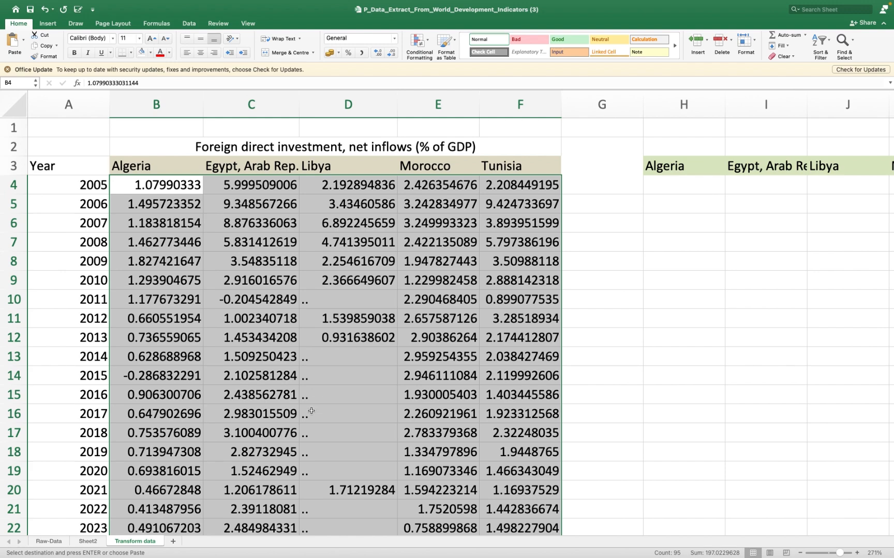
scroll(311, 412, "down", 3)
scroll(305, 409, "up", 4)
scroll(293, 401, "right", 1)
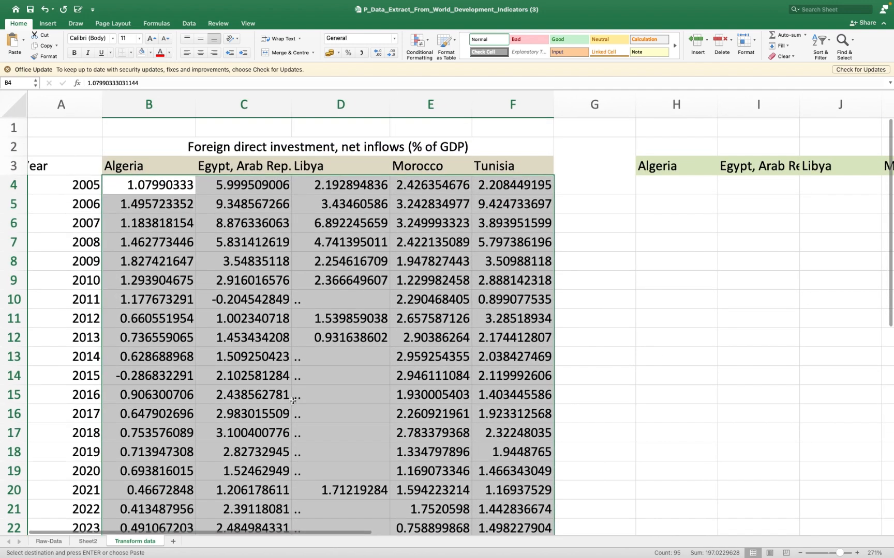
scroll(317, 365, "right", 5)
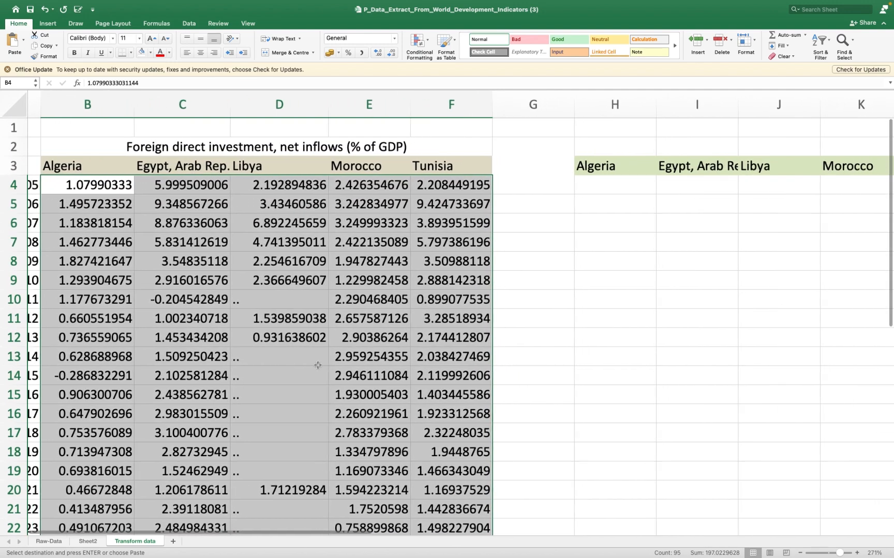
scroll(318, 365, "right", 1)
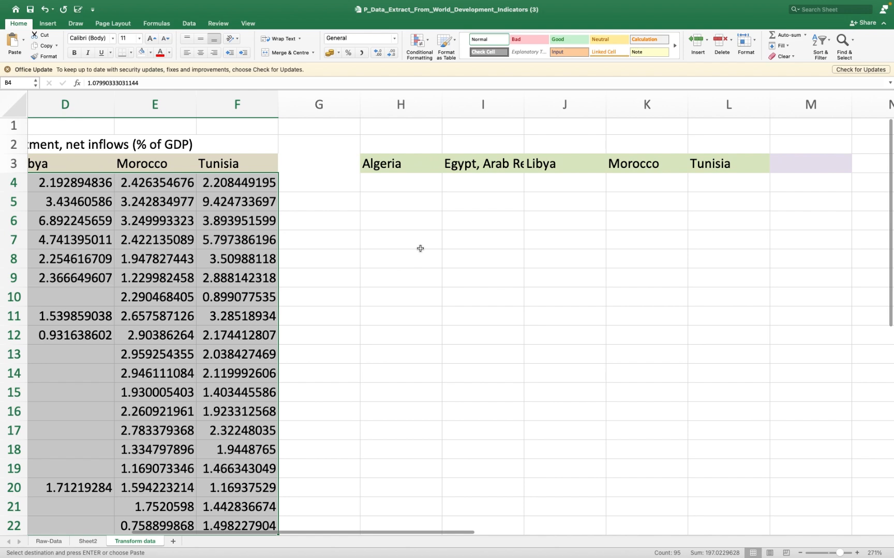
scroll(421, 249, "left", 6)
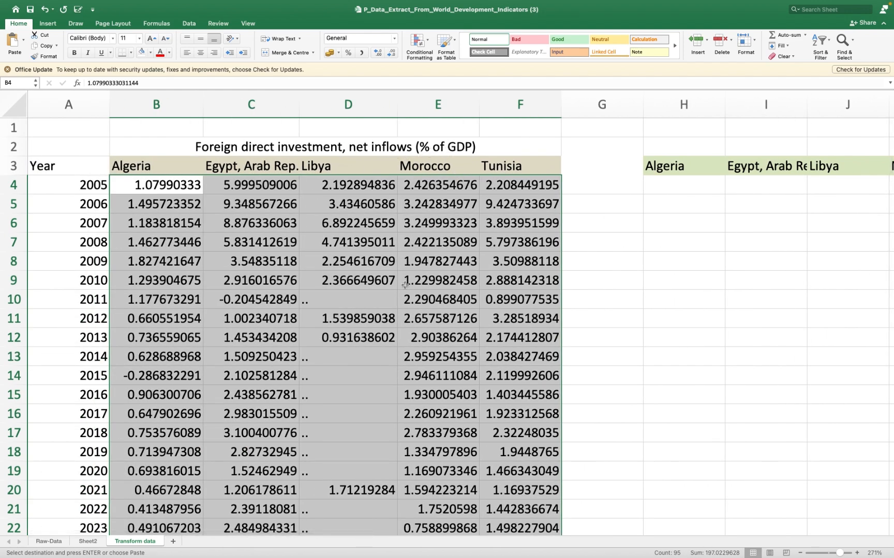
- In Sheet2, select the net outflows (% of GDP) values of Algeria, Egypt and Libya together: D3:D21, H3:H21 and L3:L21
left_click(87, 541)
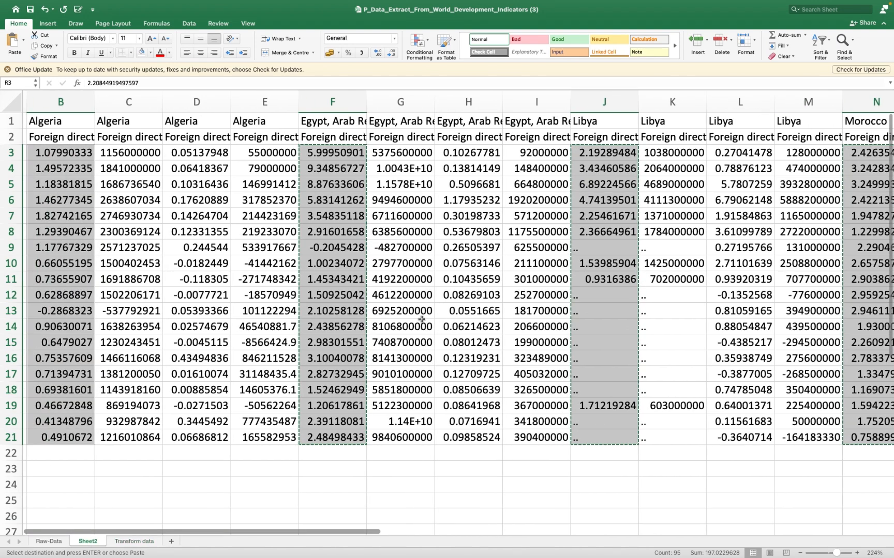
scroll(422, 319, "left", 1)
left_click(224, 151)
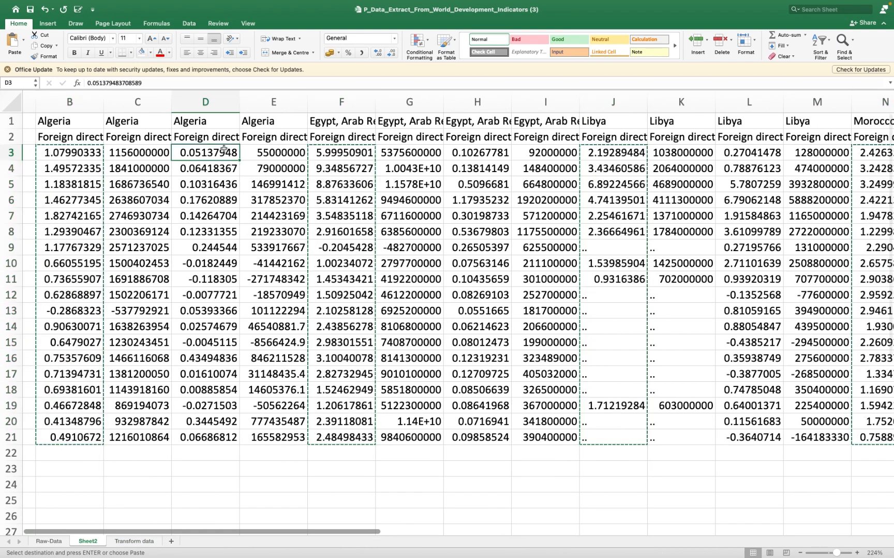
left_click(223, 133)
left_click(210, 152)
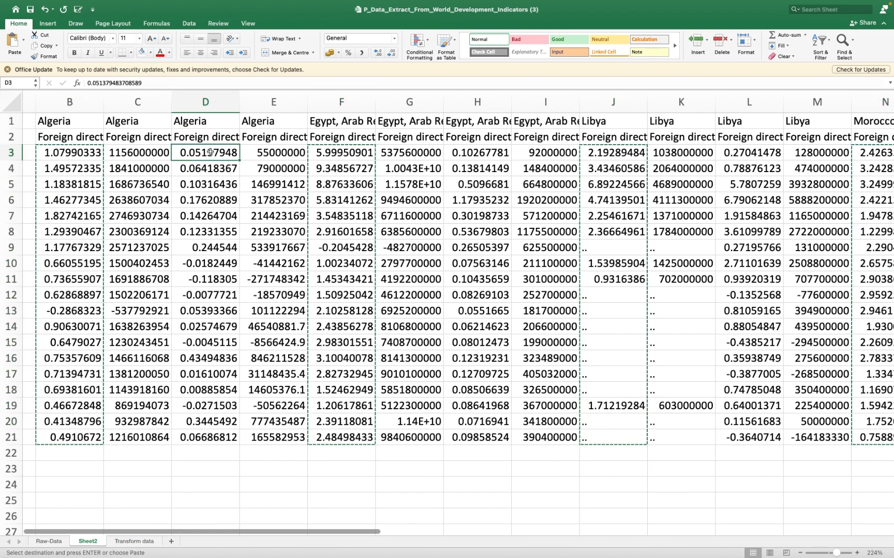
key("super+shift+Down")
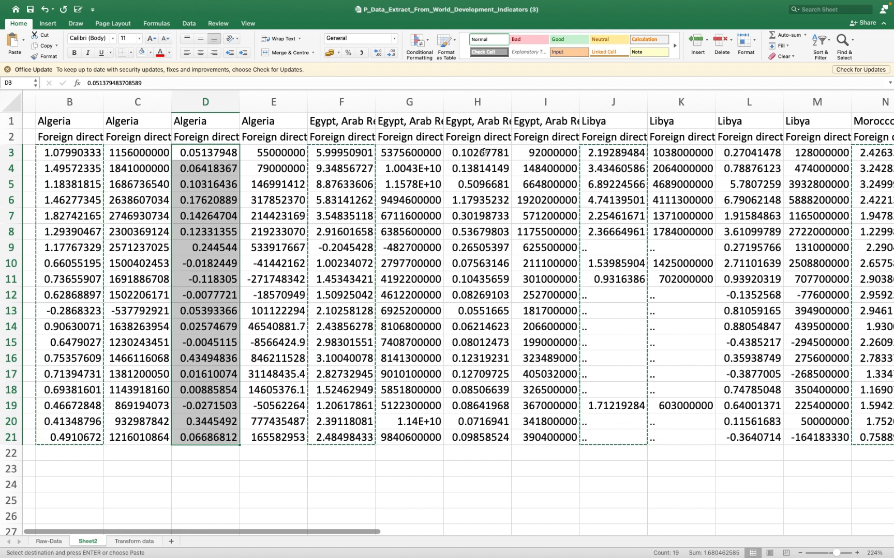
left_click_drag(483, 152, 478, 425)
scroll(477, 425, "right", 5)
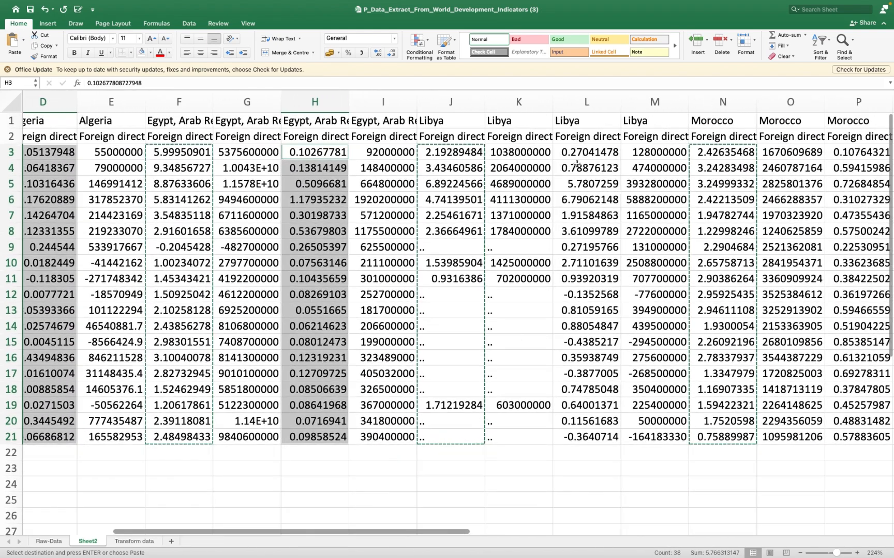
left_click_drag(579, 150, 580, 437)
- Add Morocco's P3:P21 and Tunisia's T3:T21 to the multi-range selection and copy all five outflow columns
scroll(580, 437, "right", 8)
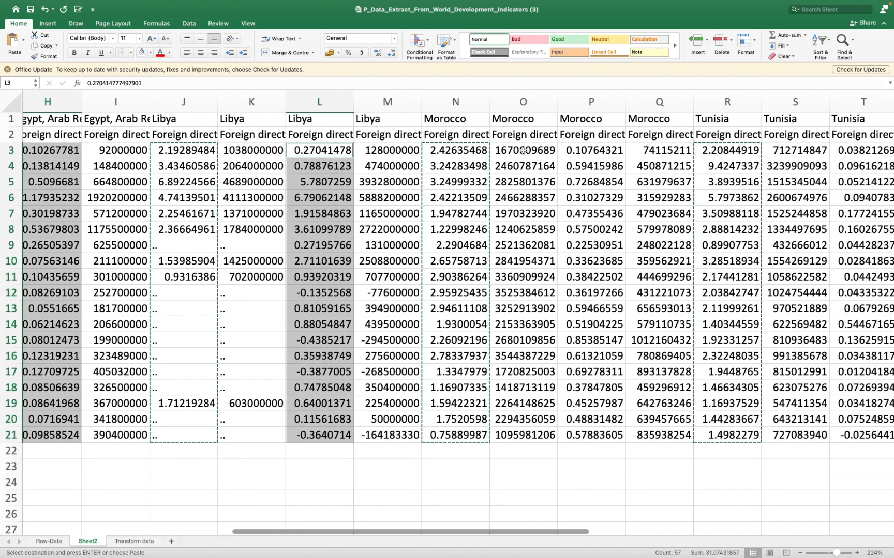
left_click_drag(580, 151, 587, 434)
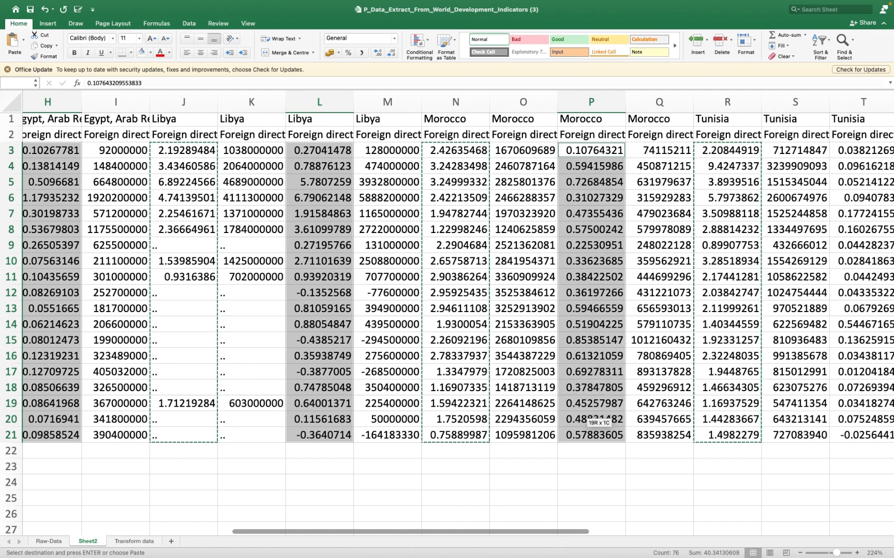
scroll(587, 435, "right", 5)
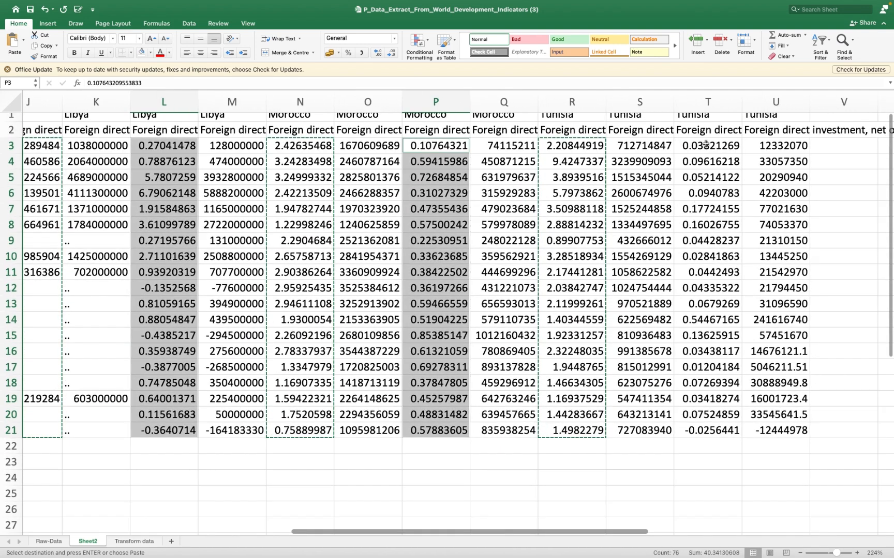
left_click_drag(708, 145, 696, 429)
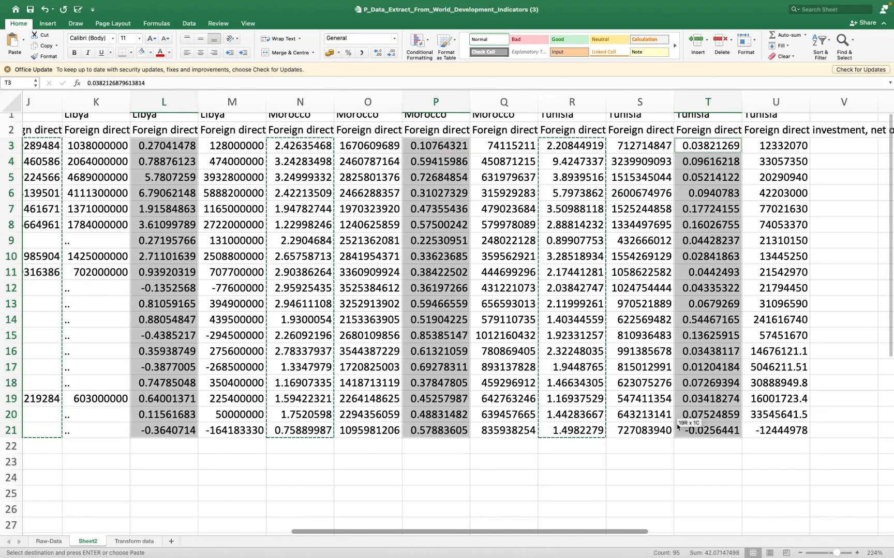
key("super+c")
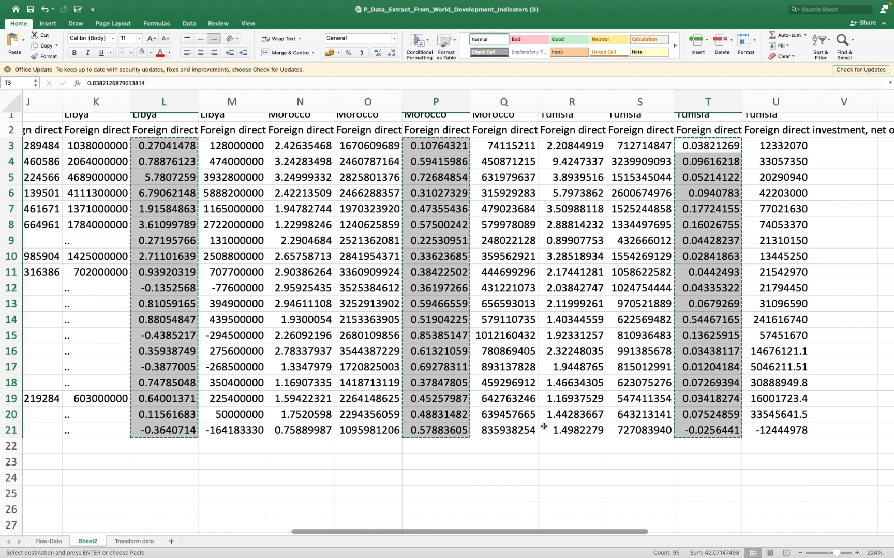
right_click(443, 335)
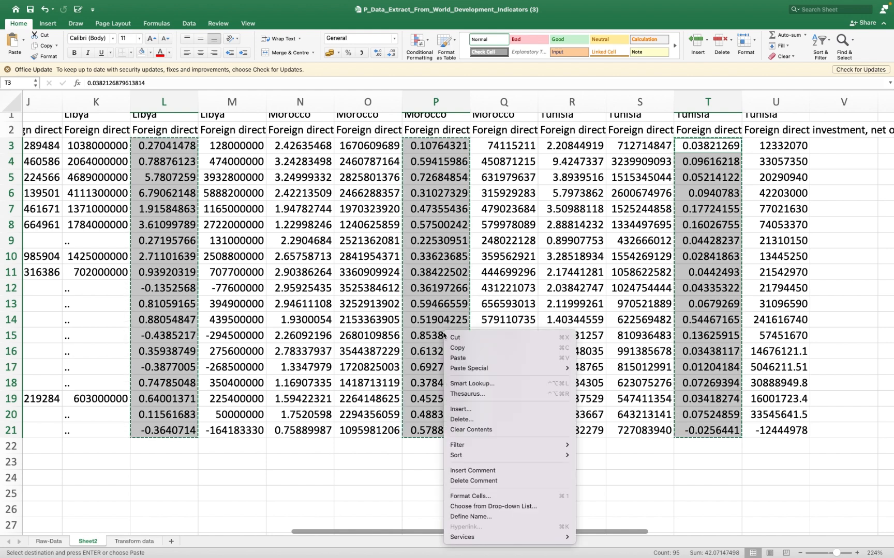
left_click(470, 349)
- Paste the copied outflow values into the green block of the Transform data sheet, starting at H4
left_click(123, 540)
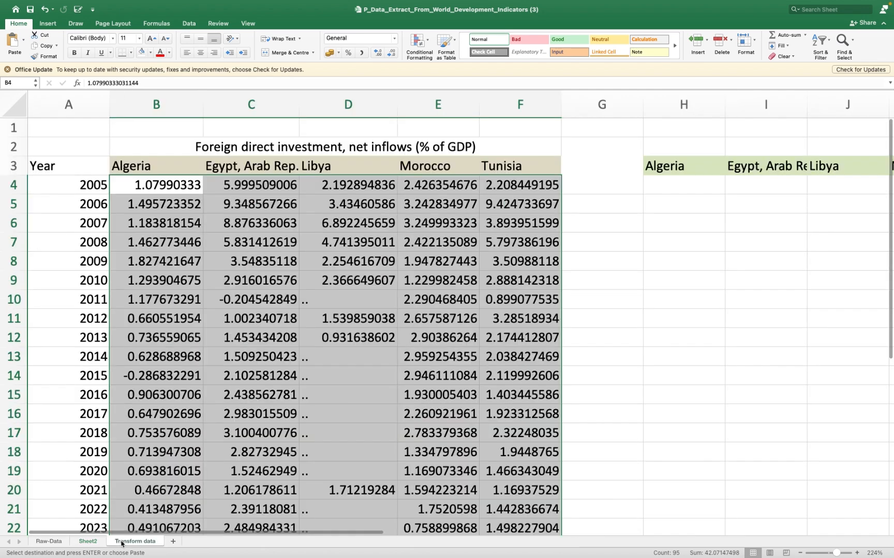
left_click_drag(651, 211, 662, 188)
left_click(663, 187)
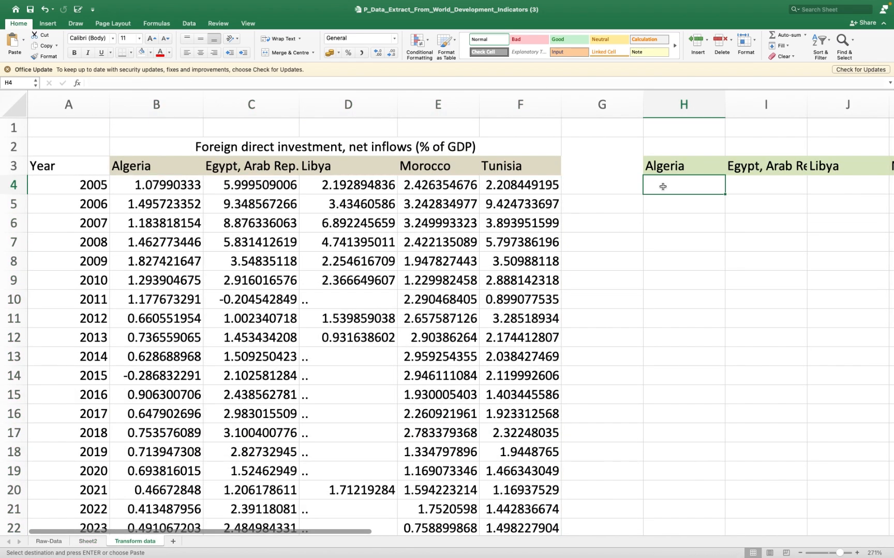
key("super+v")
scroll(646, 191, "right", 5)
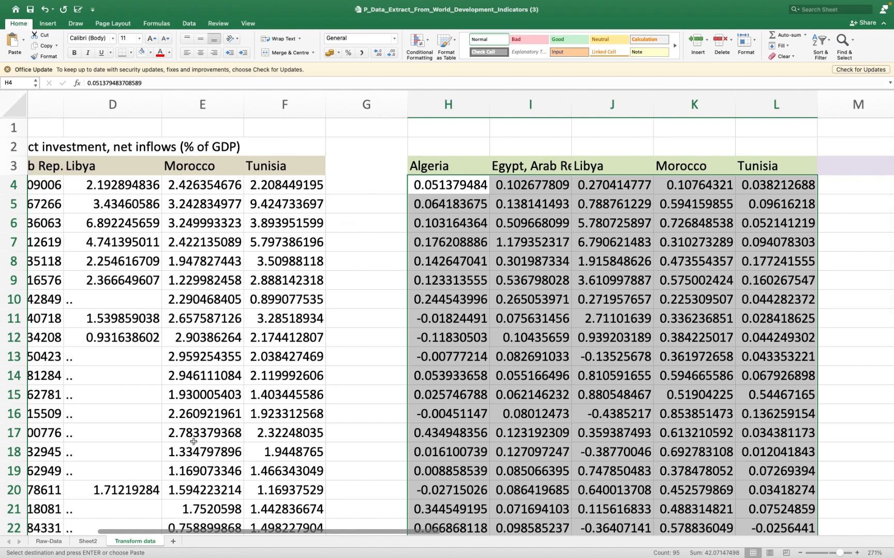
- Copy the title "Foreign direct investment, net outflows (% of GDP)" from Sheet2's L2 into H2 of the Transform data sheet
left_click(83, 547)
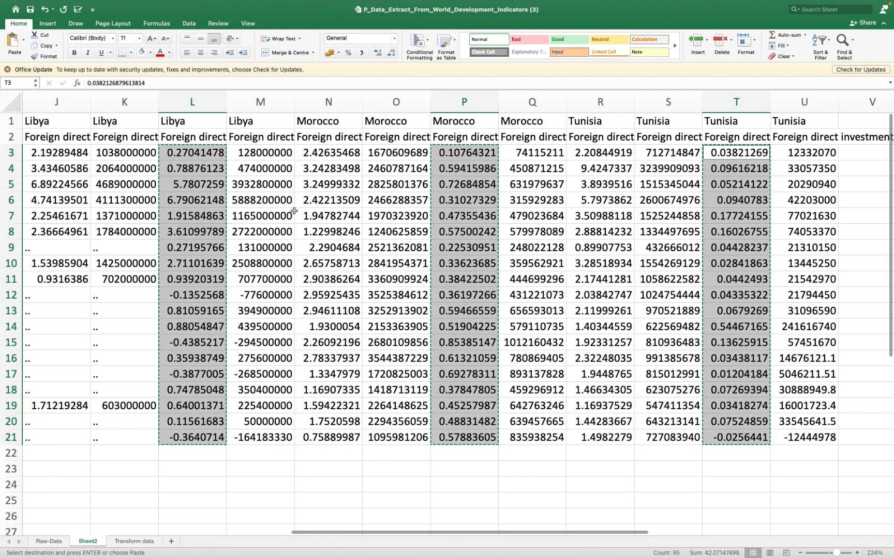
left_click(197, 138)
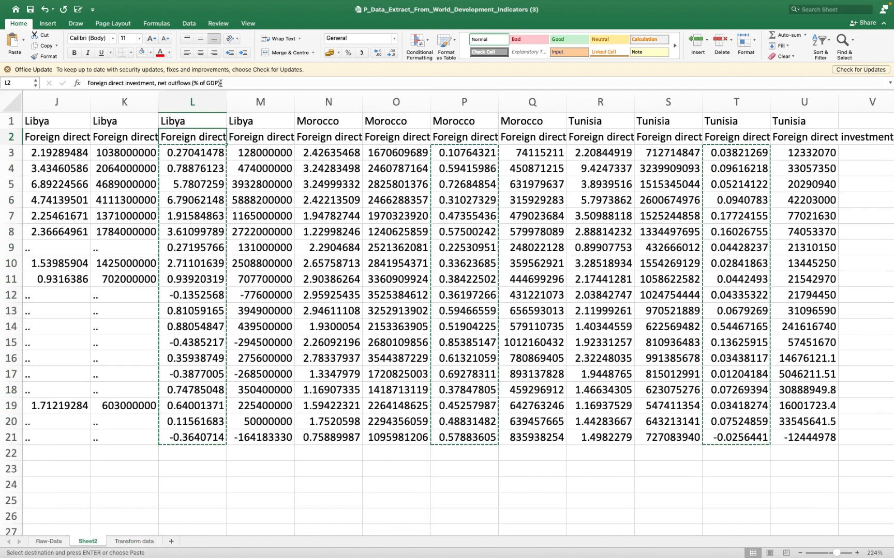
left_click_drag(221, 83, 69, 83)
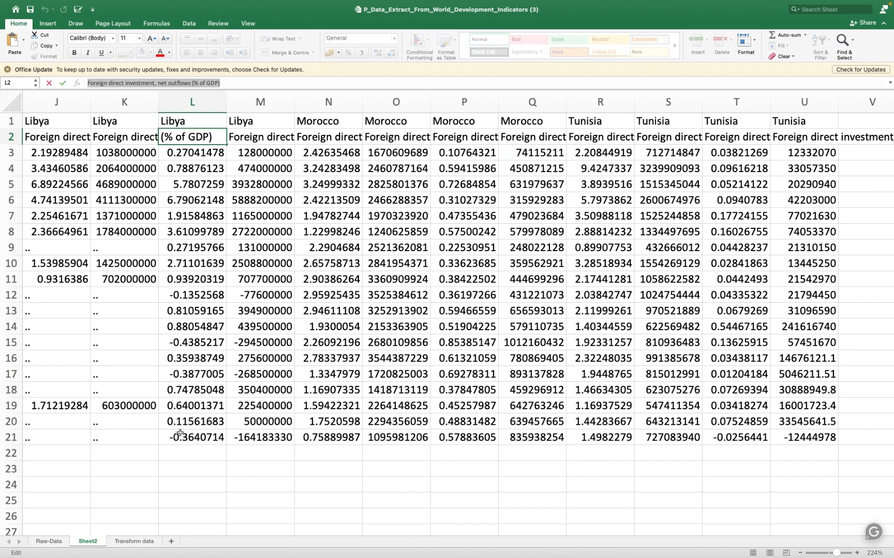
left_click(134, 542)
left_click(512, 146)
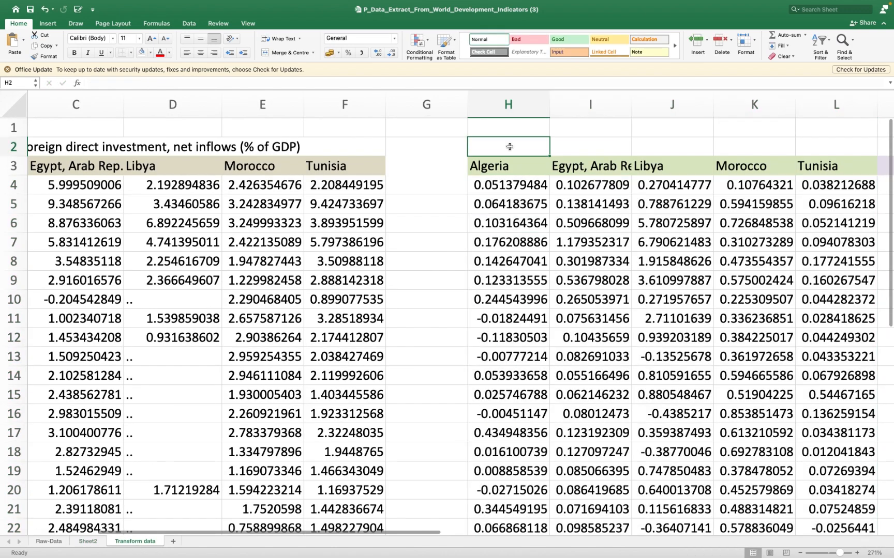
scroll(513, 146, "right", 3)
key("super+v")
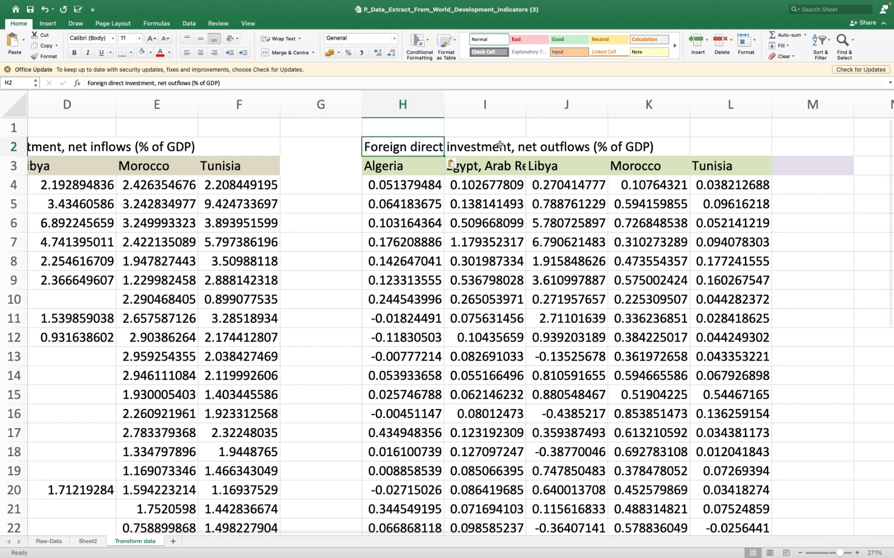
- Merge and centre the net outflows title across H2:L2, above the green country headings
left_click_drag(437, 145, 739, 147)
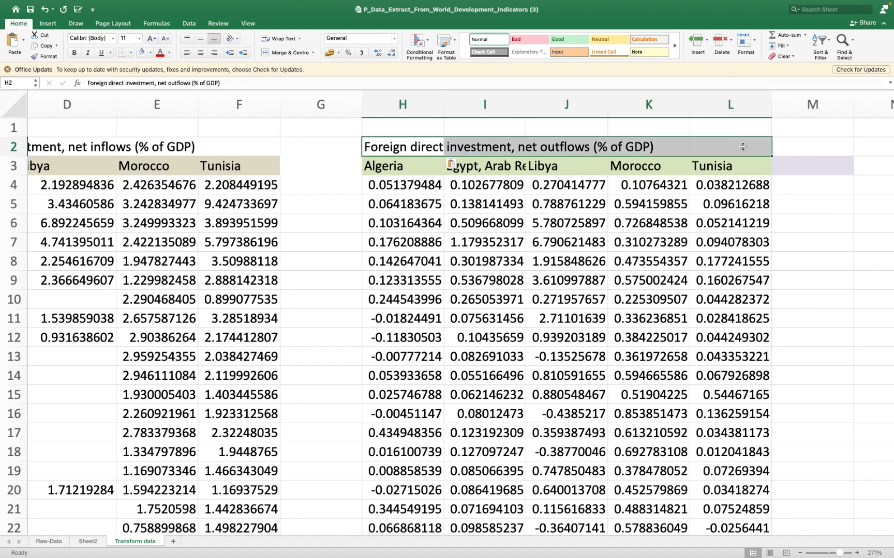
left_click(284, 53)
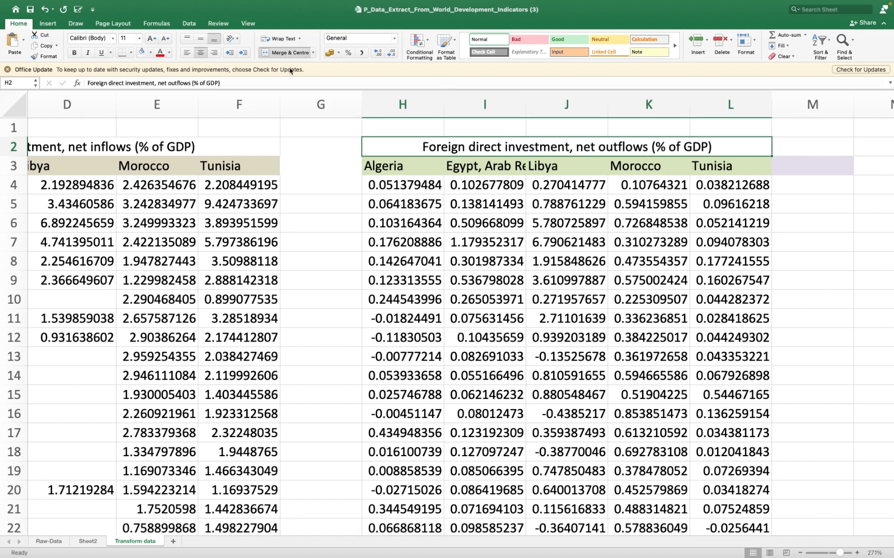
scroll(442, 265, "left", 5)
scroll(440, 272, "down", 5)
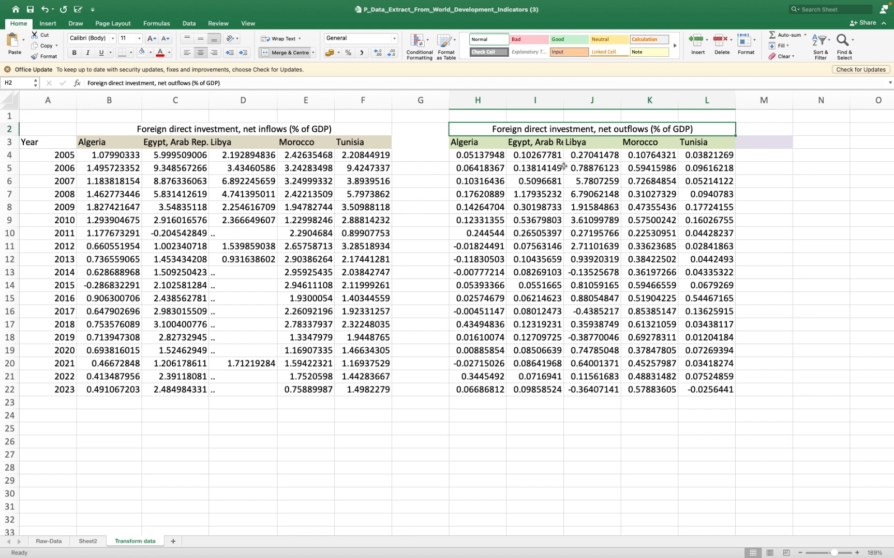
- Check how complete Libya's inflow data is by entering =COUNT(D4:D22) in D23, below the inflow column
left_click_drag(588, 151, 592, 391)
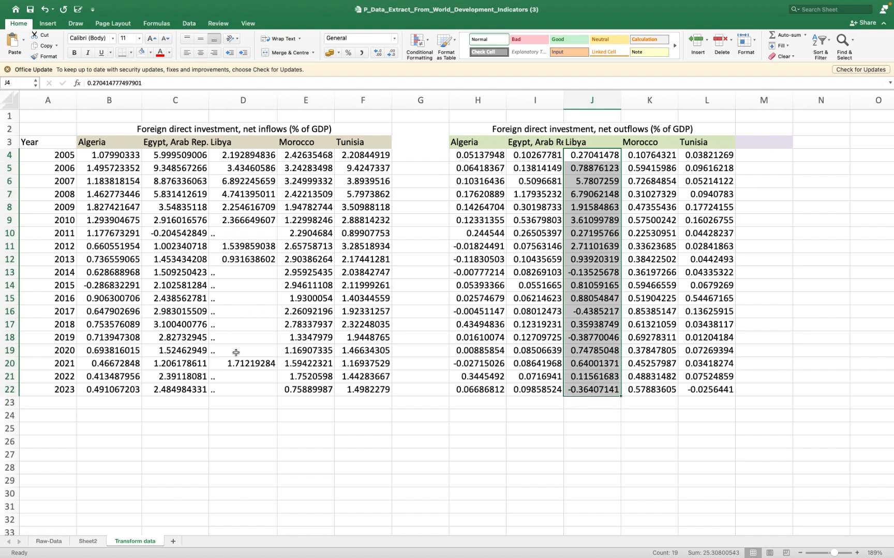
left_click(229, 399)
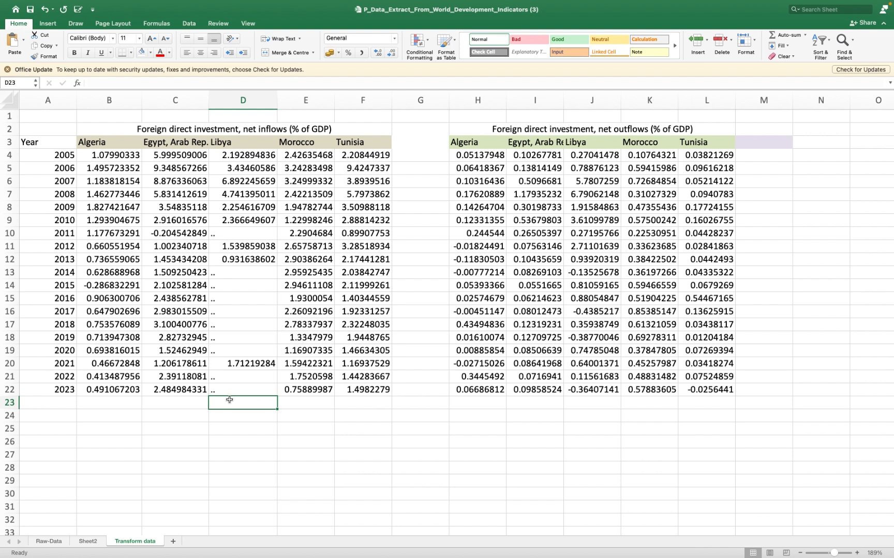
type("=s")
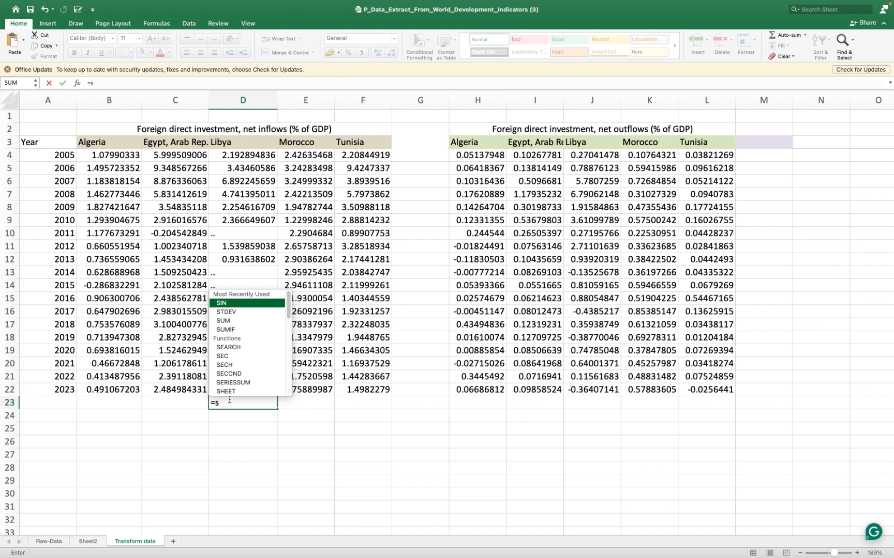
key("BackSpace")
type("co")
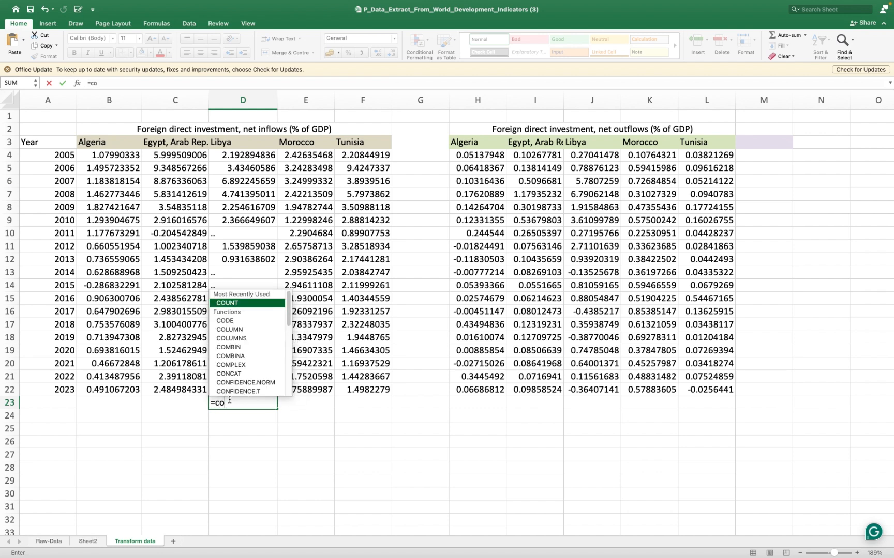
type("unt")
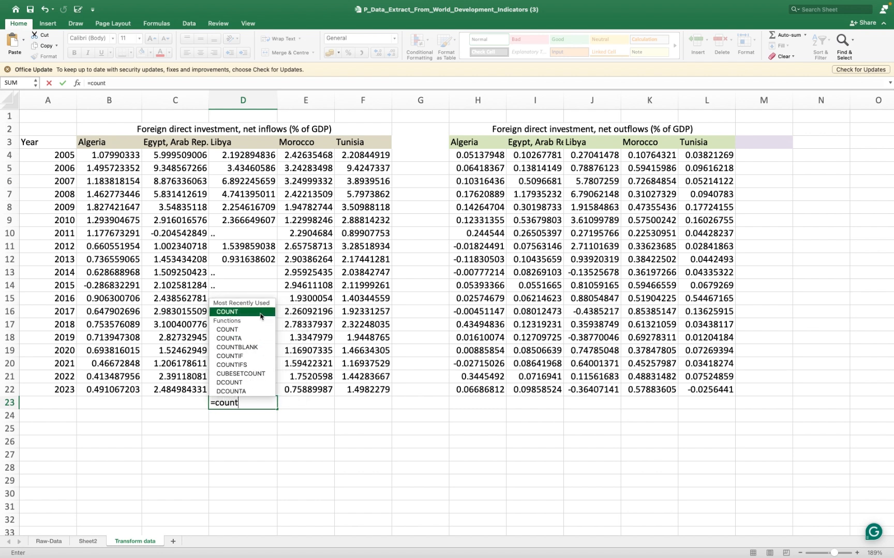
double_click(261, 312)
left_click_drag(243, 156, 246, 404)
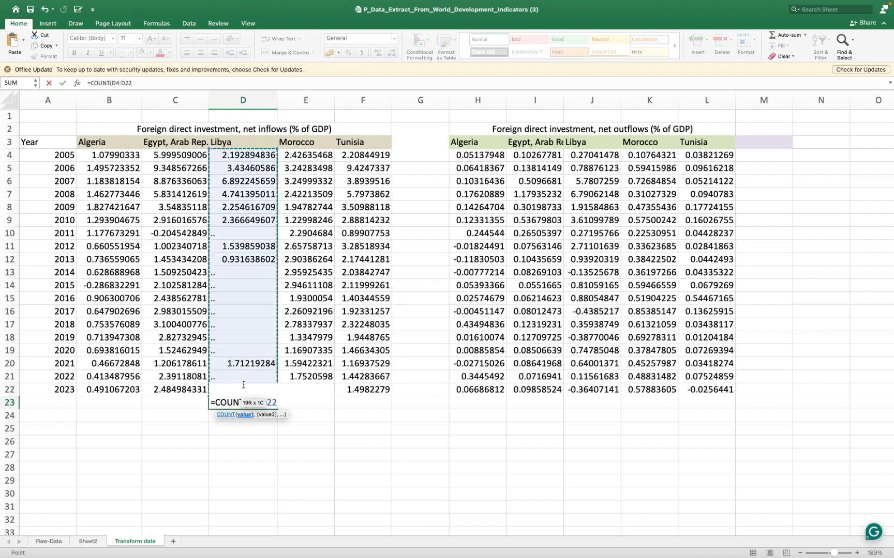
key("Return")
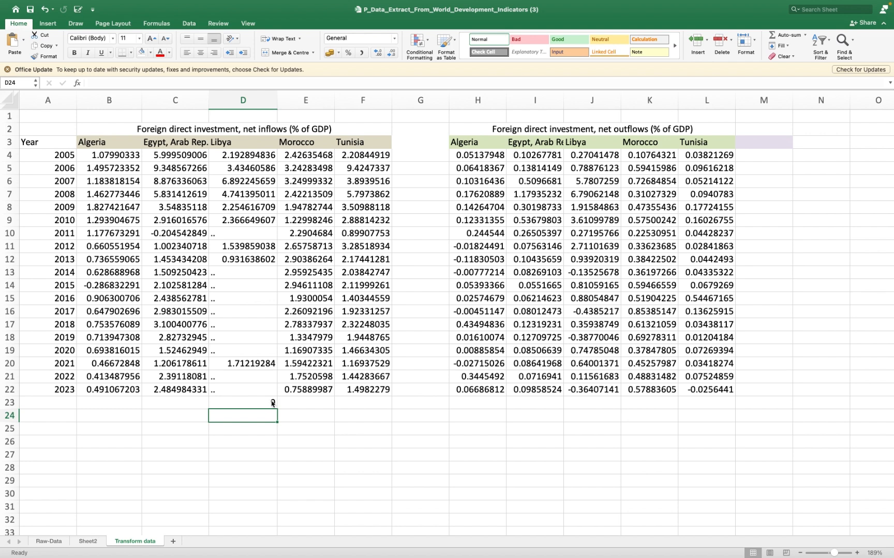
left_click(272, 403)
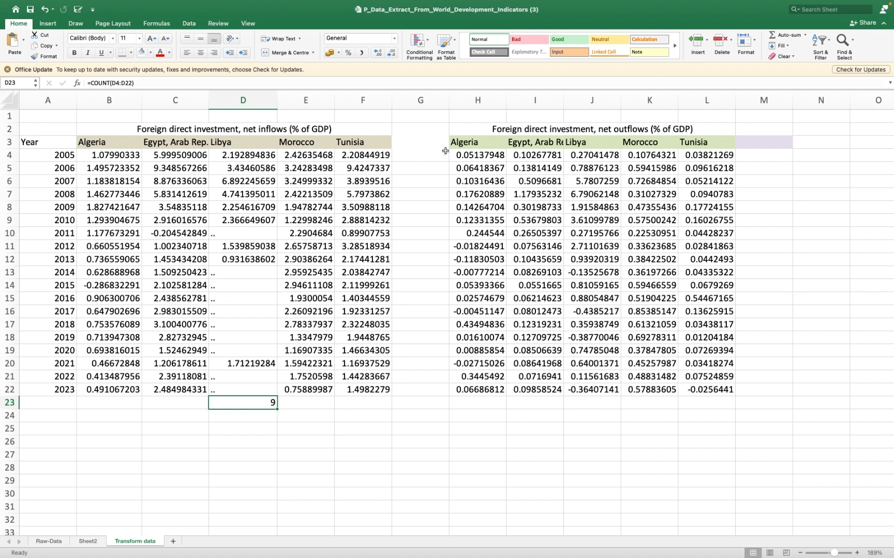
- Compare Libya's outflow column J3:J22 with its inflow column D3:D22, and clear the count formula from D23
left_click(589, 143)
left_click_drag(590, 143, 592, 390)
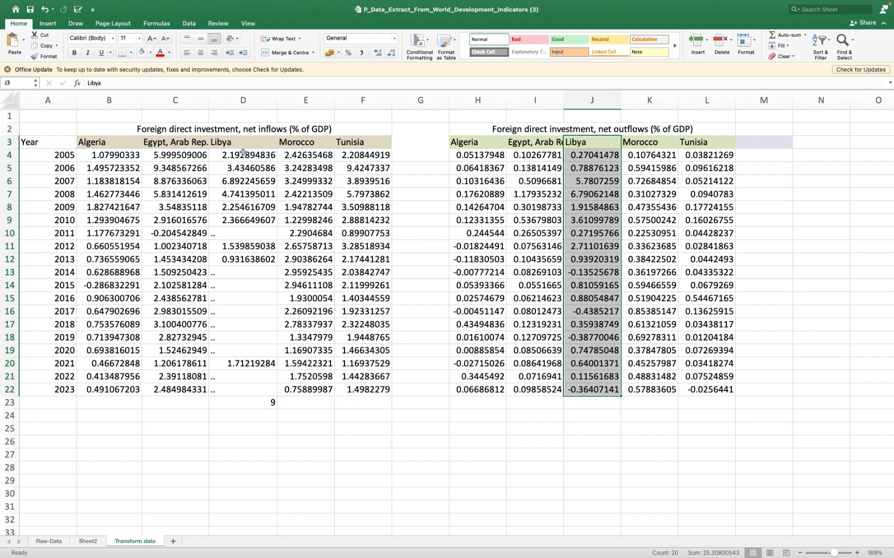
left_click(233, 140)
left_click_drag(233, 142, 264, 391)
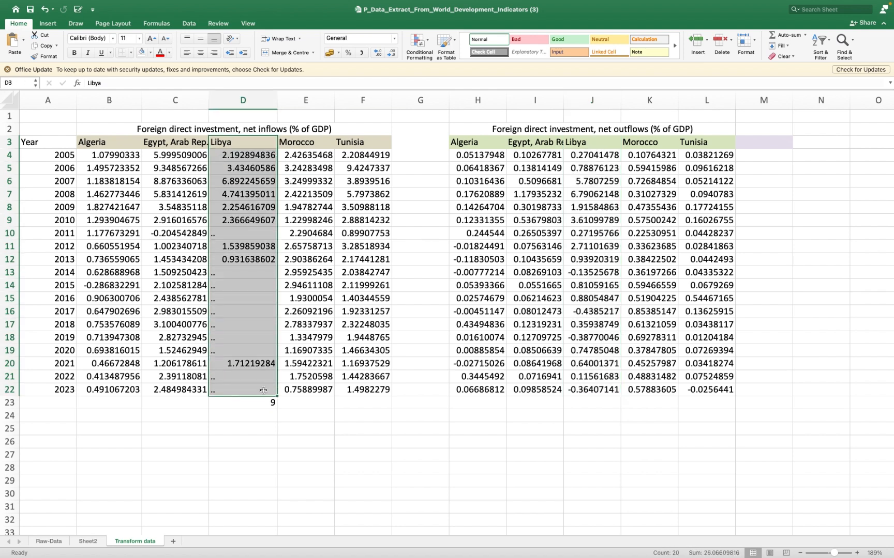
left_click(261, 402)
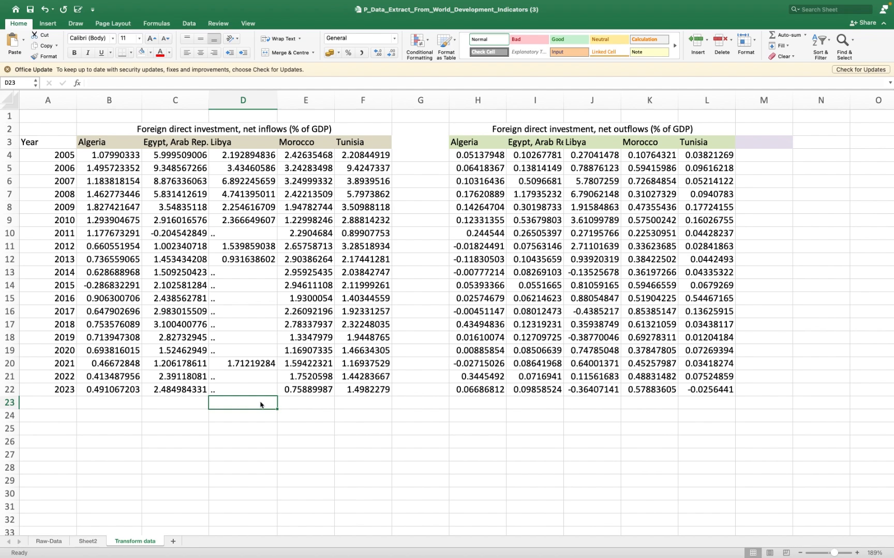
- Switch from Excel to the Google Meet window in Chrome and take it out of full-screen view
key("ctrl+Left")
key("ctrl+Right")
key("ctrl+Right")
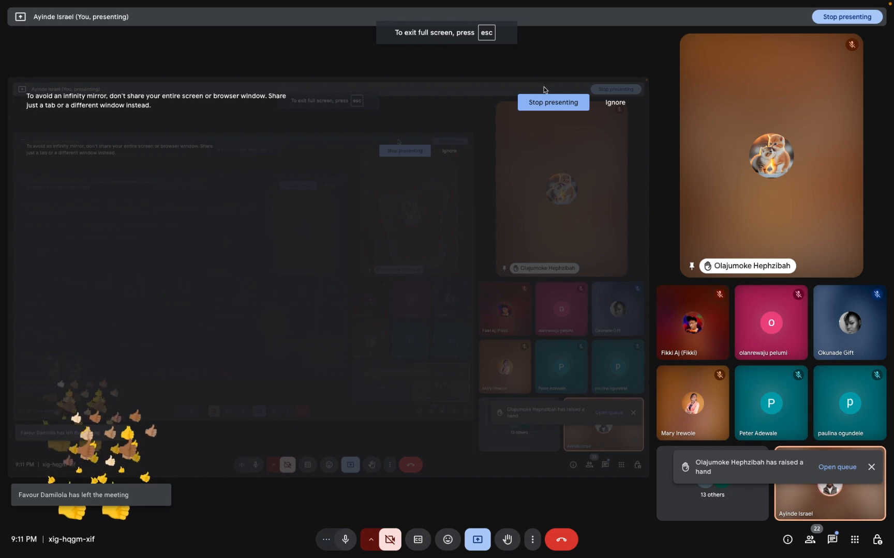
mouse_move(526, 3)
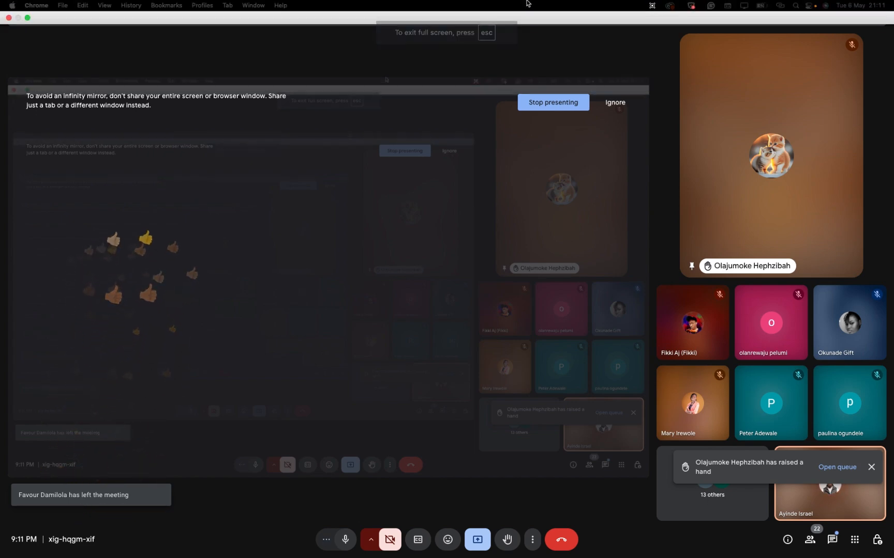
left_click(28, 19)
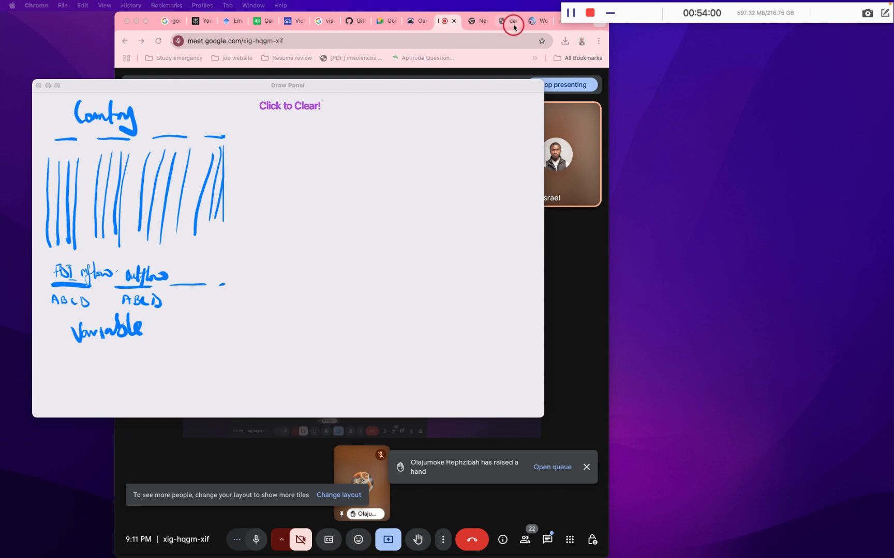
- Bring up the dac_laenderliste_epos.pdf page in Chrome, move the Draw Panel out of the way, and make the browser full screen
left_click(514, 23)
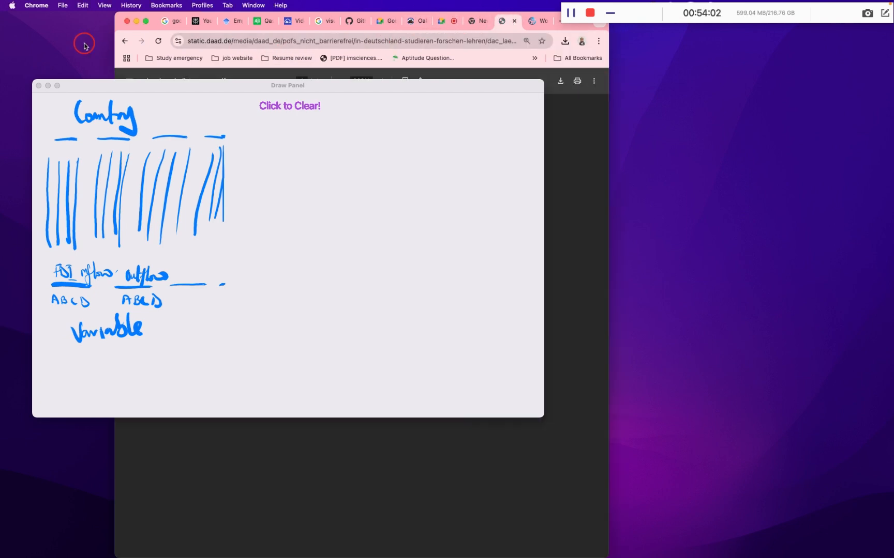
mouse_move(150, 89)
left_mouse_down()
mouse_move(231, 274)
mouse_move(307, 488)
left_mouse_up()
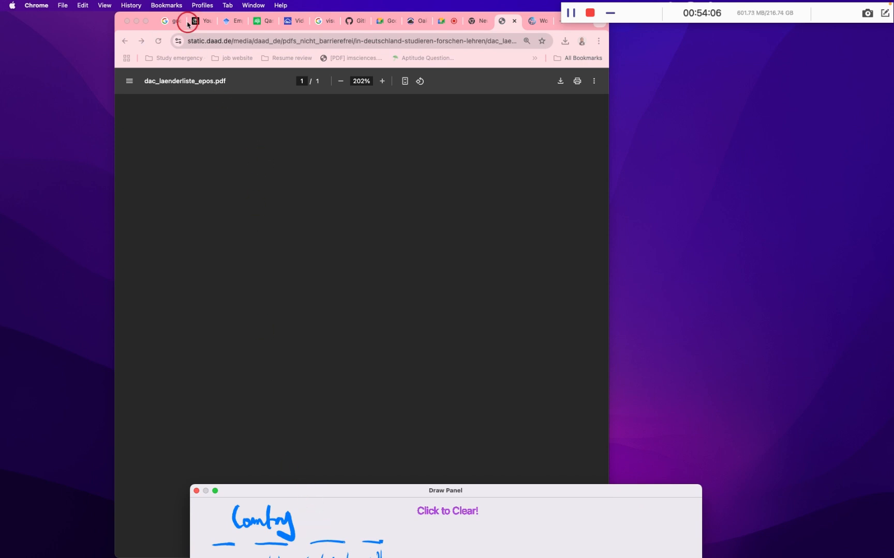
left_click(145, 21)
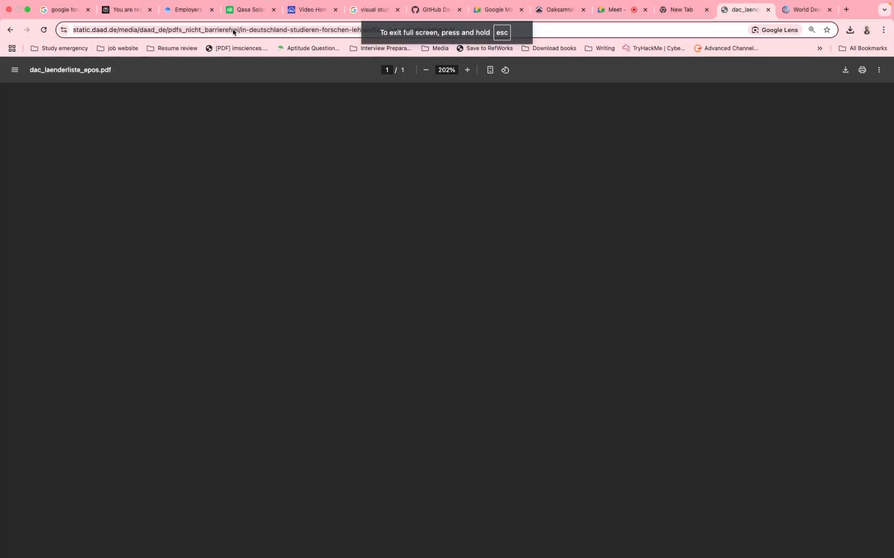
- Search Google for "LIbya FDI inflow dataset"
left_click(233, 32)
type("LIbya")
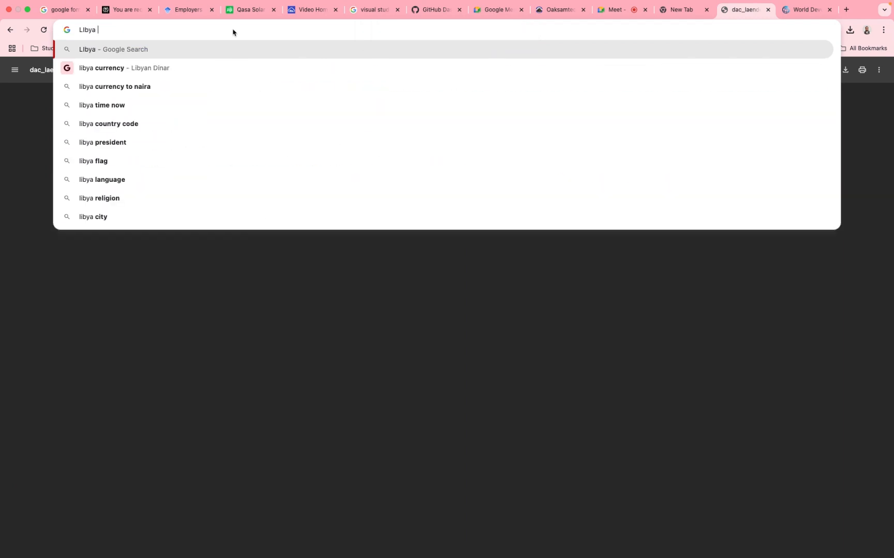
type("FDI")
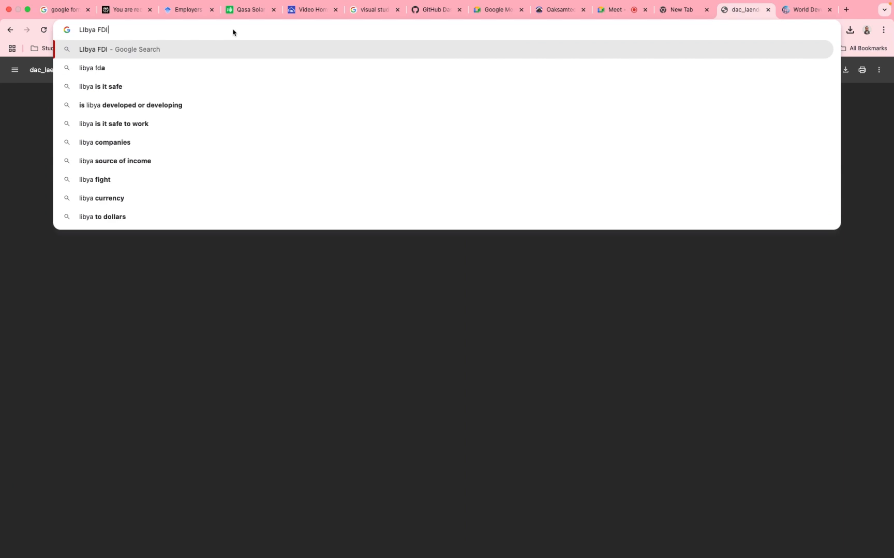
type(" inflow ")
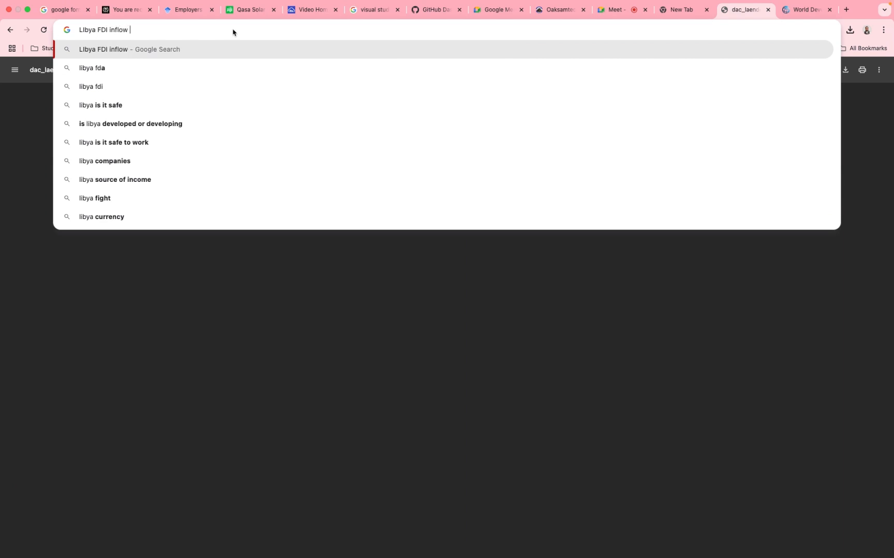
type("data")
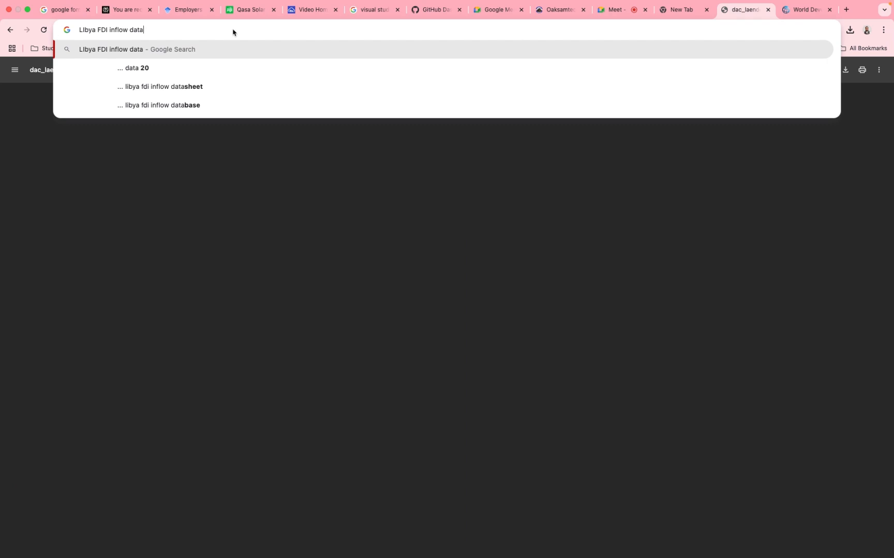
type("set")
key("Return")
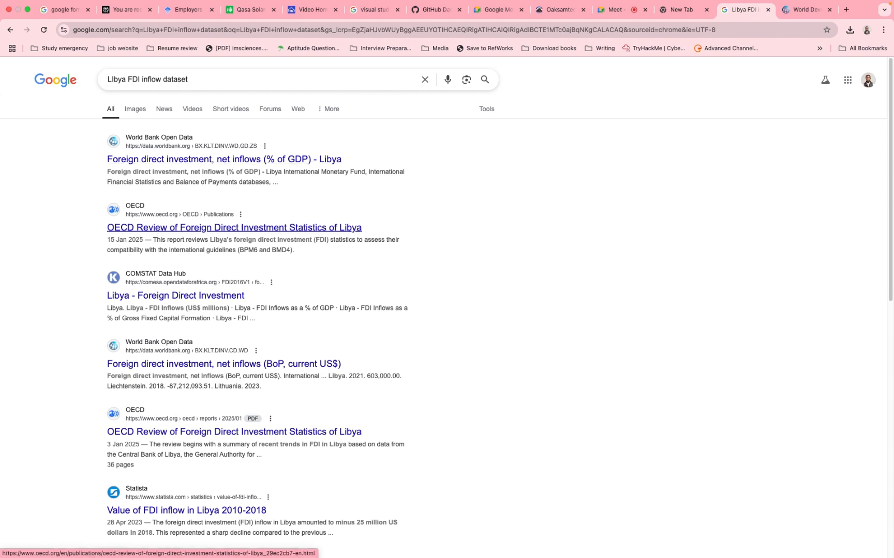
- Open the web result "OECD Review of Foreign Direct Investment Statistics of Libya" and look through the page for usable FDI data
left_click(158, 229)
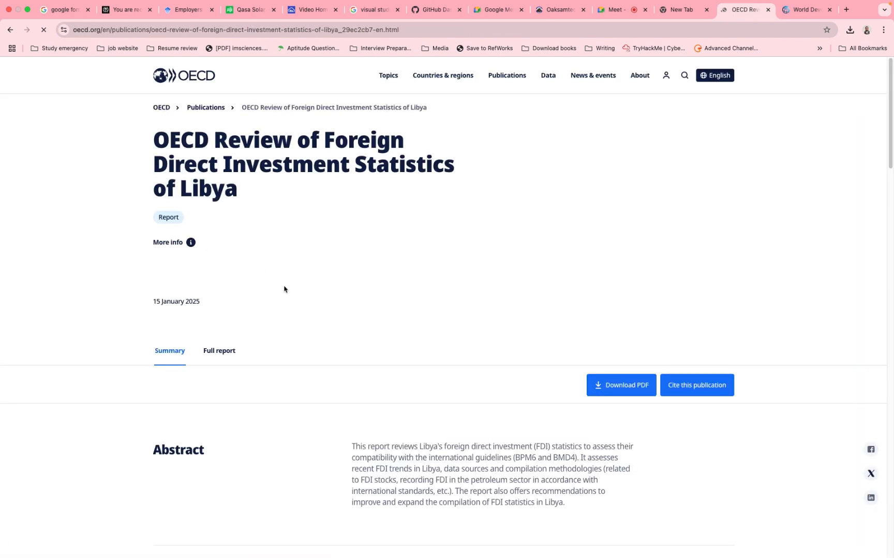
scroll(332, 349, "down", 10)
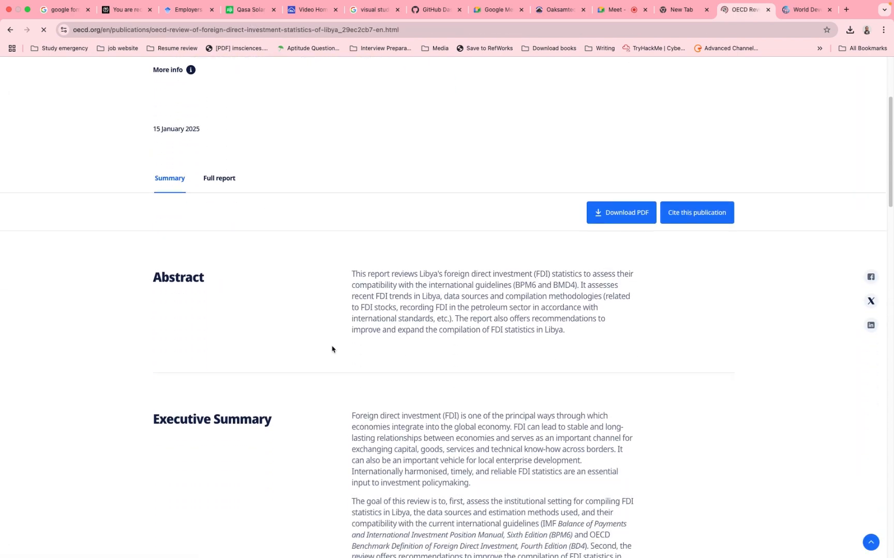
scroll(332, 349, "up", 7)
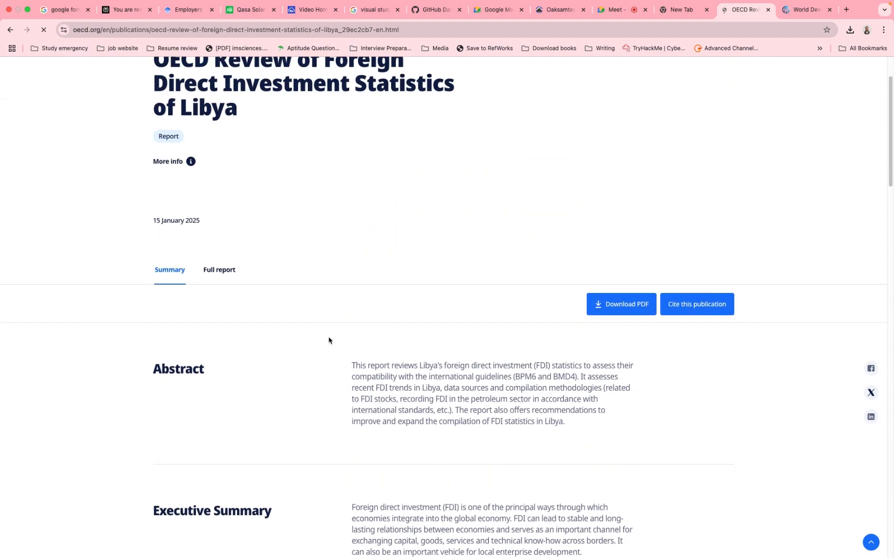
scroll(330, 341, "down", 20)
scroll(329, 341, "down", 20)
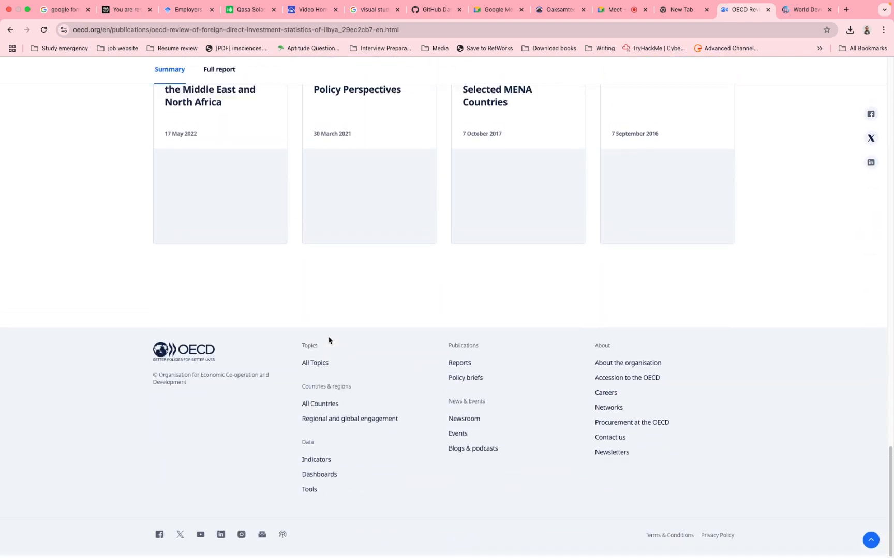
scroll(329, 341, "up", 11)
scroll(329, 341, "up", 20)
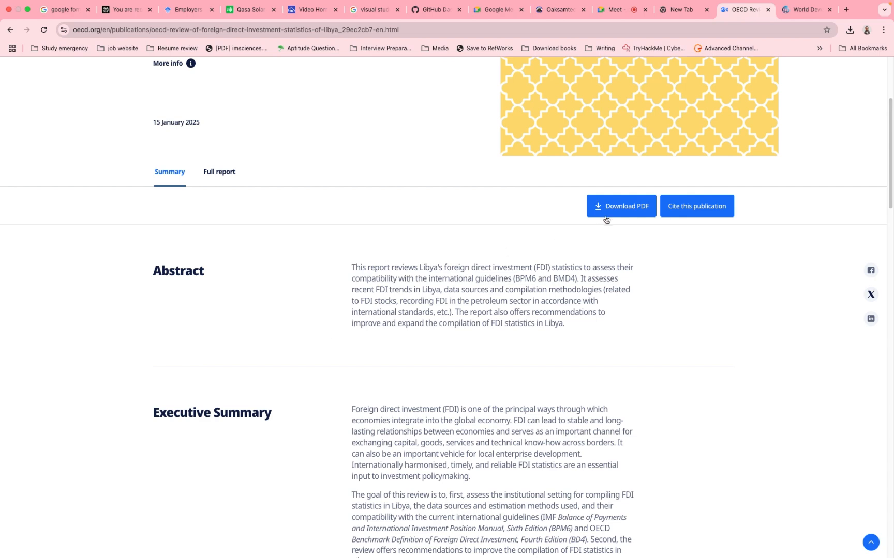
- Open the full report of the OECD review and skim its Foreword
left_click(216, 173)
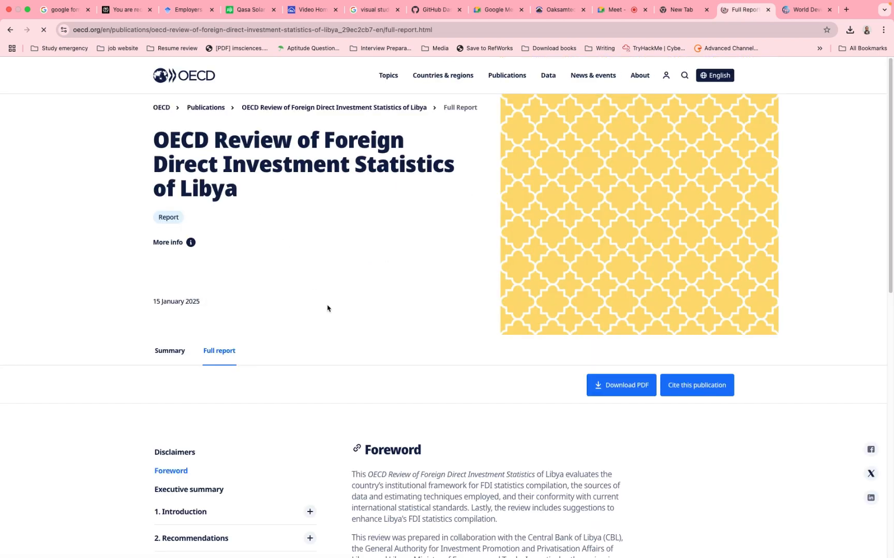
scroll(327, 308, "down", 8)
scroll(328, 309, "down", 10)
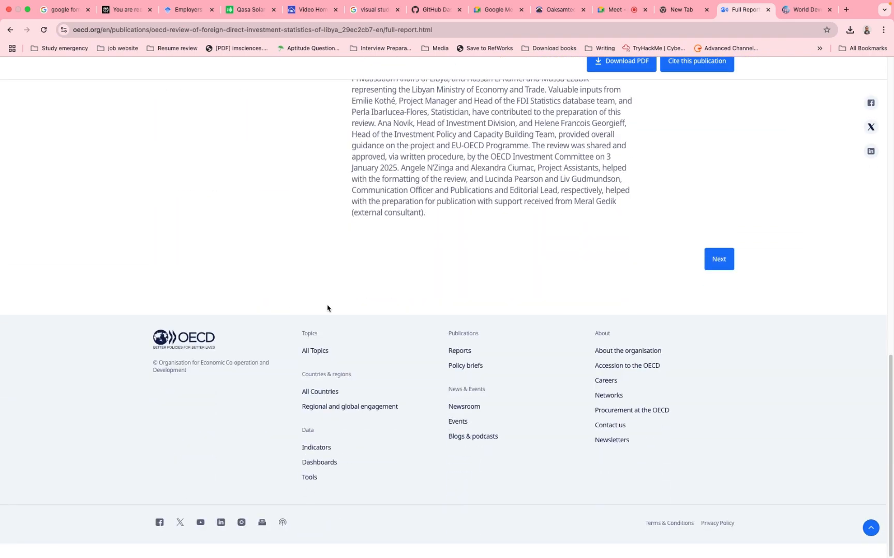
scroll(328, 309, "up", 12)
scroll(327, 309, "up", 6)
scroll(327, 307, "down", 5)
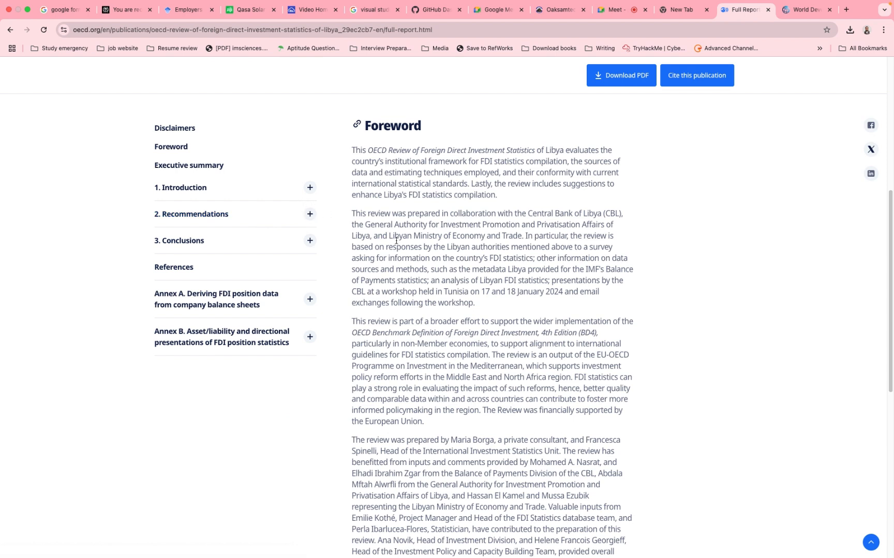
- Expand the Introduction and Recommendations chapters in the report's contents and open the section "Trends in FDI for Libya"
left_click(310, 187)
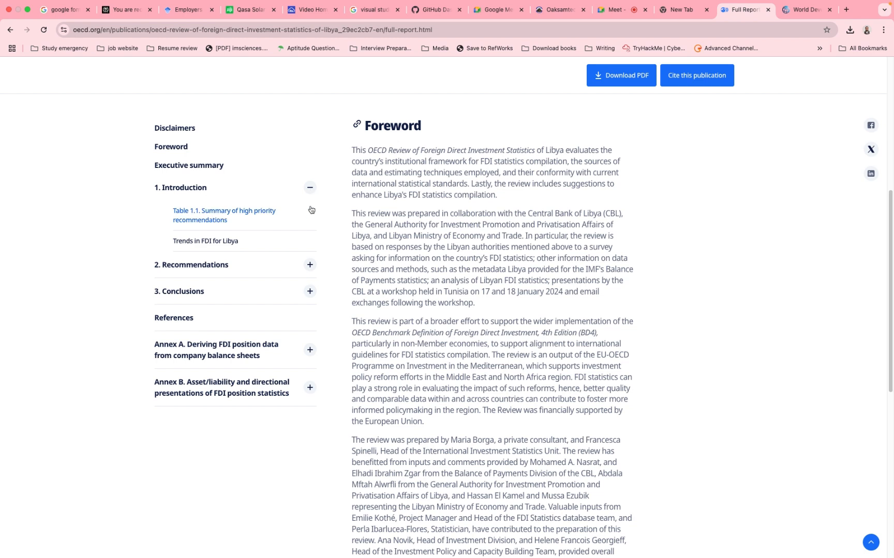
left_click(310, 264)
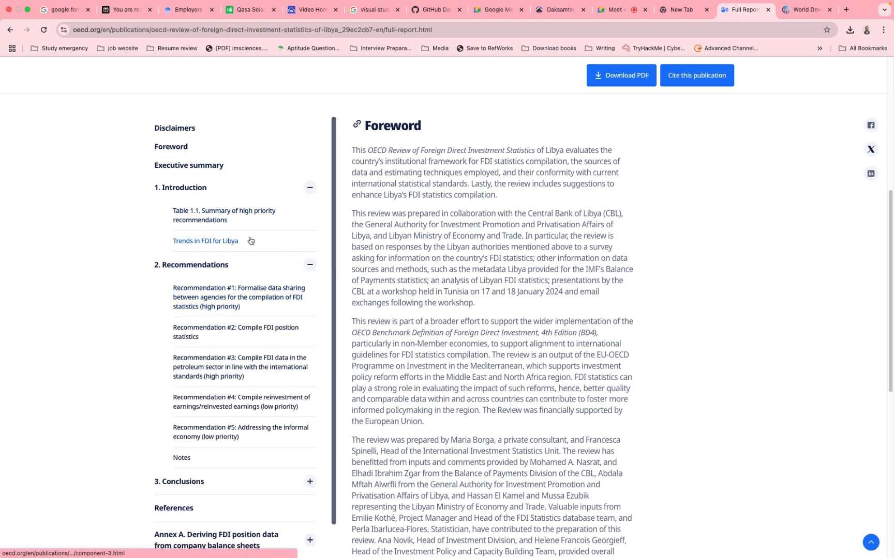
left_click(231, 243)
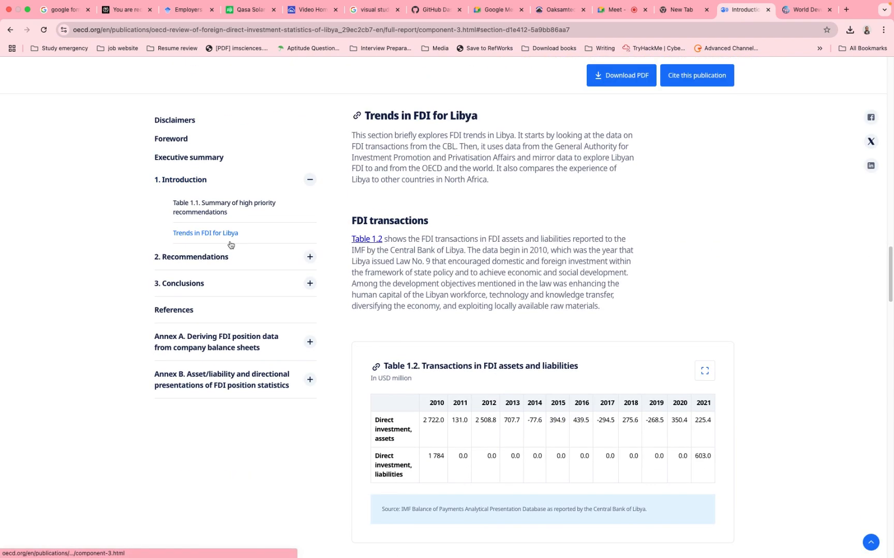
- Examine the section's Tables 1.2, 1.4 and 1.5 for Libya's FDI values by year, highlighting the unit given for Table 1.5
scroll(514, 464, "down", 3)
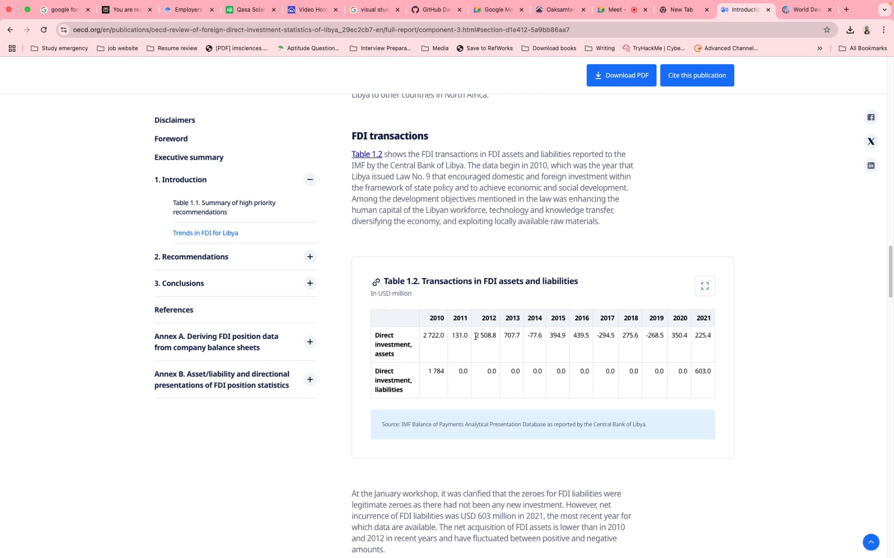
scroll(475, 336, "down", 2)
scroll(475, 339, "down", 10)
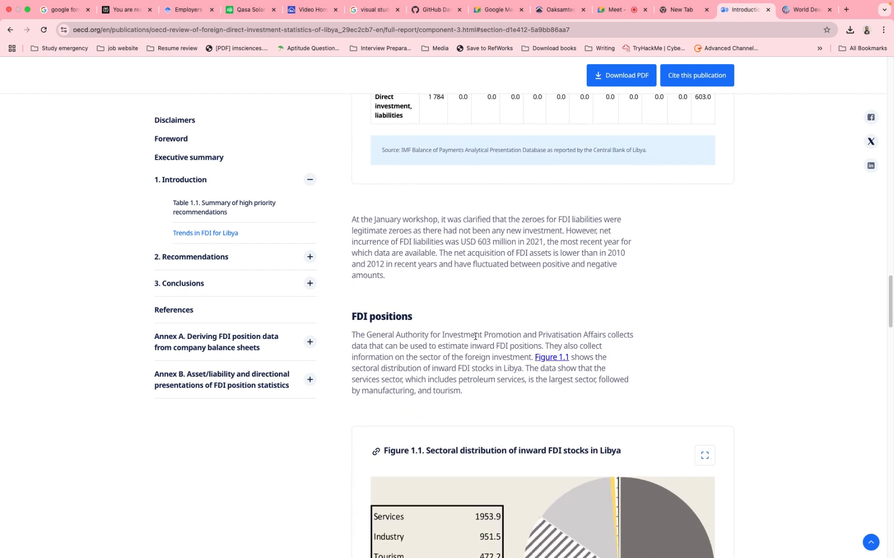
scroll(475, 339, "up", 9)
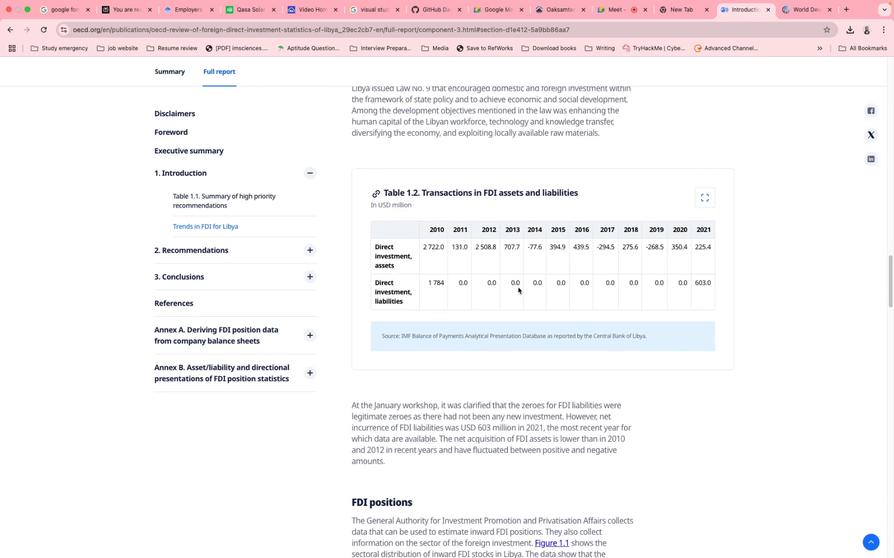
scroll(518, 290, "down", 20)
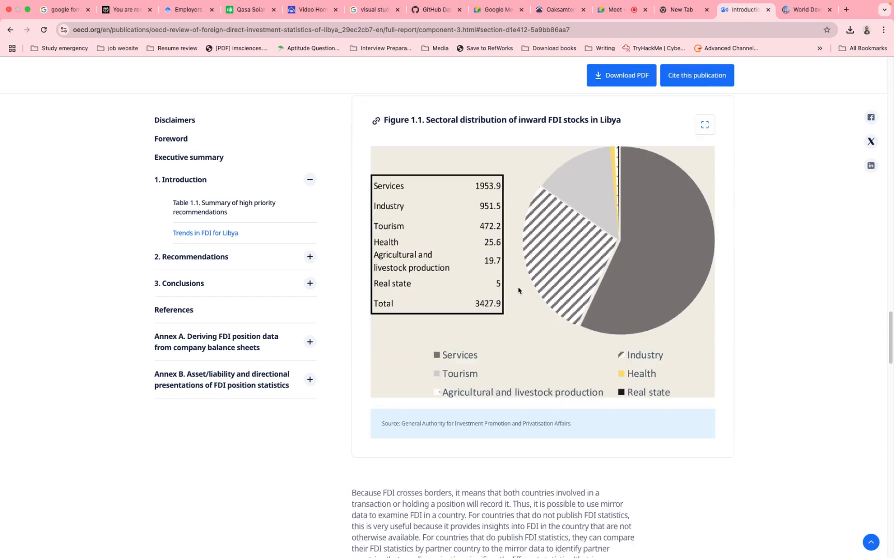
scroll(519, 290, "down", 10)
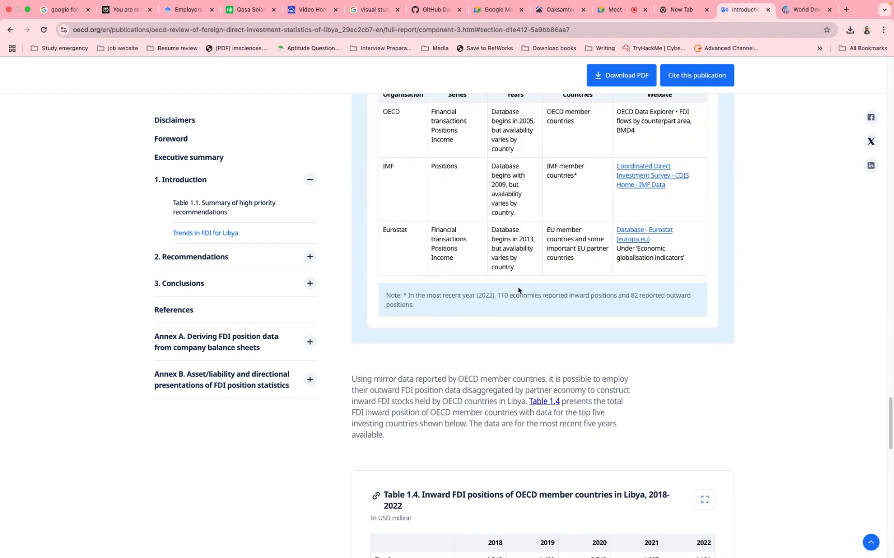
scroll(518, 290, "down", 4)
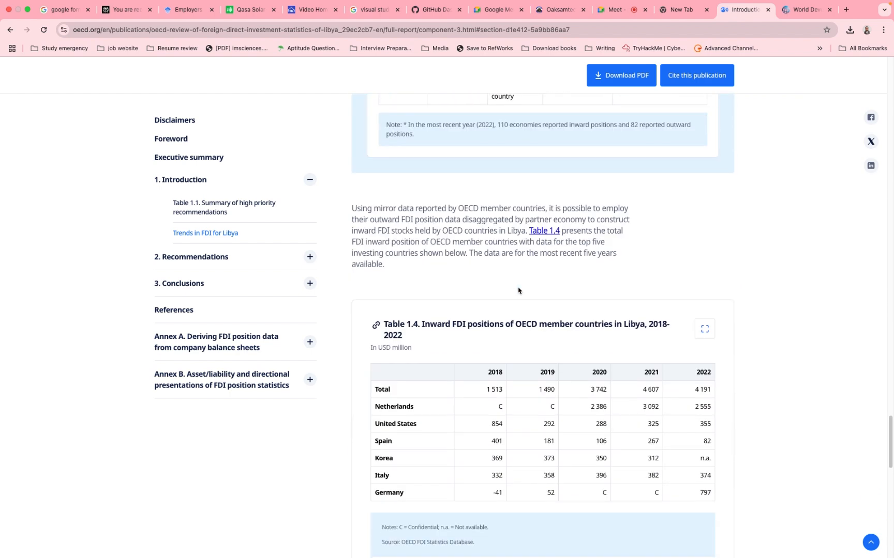
scroll(518, 291, "up", 1)
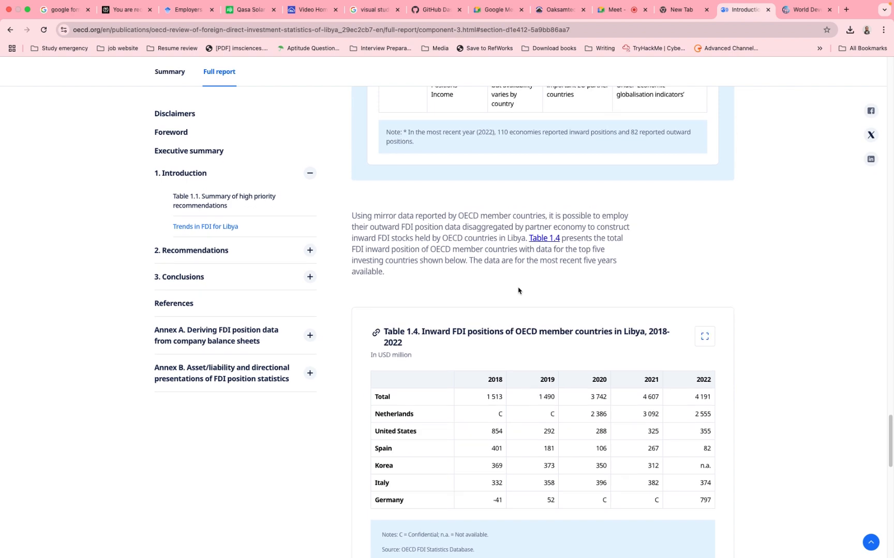
scroll(518, 291, "down", 10)
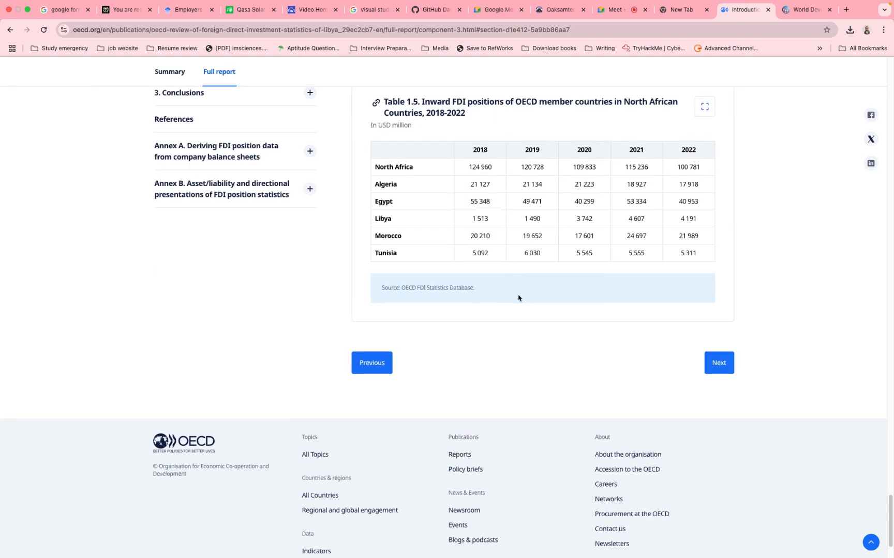
scroll(518, 298, "up", 1)
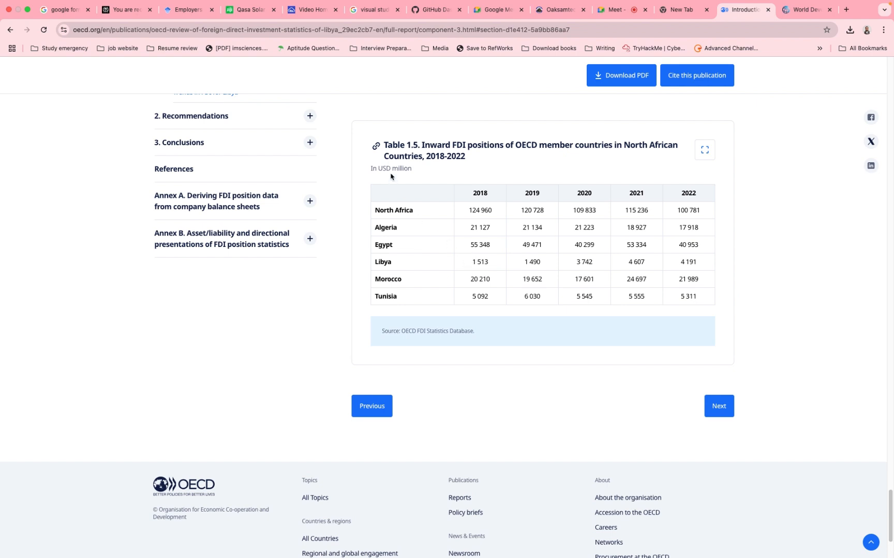
left_click_drag(413, 169, 378, 169)
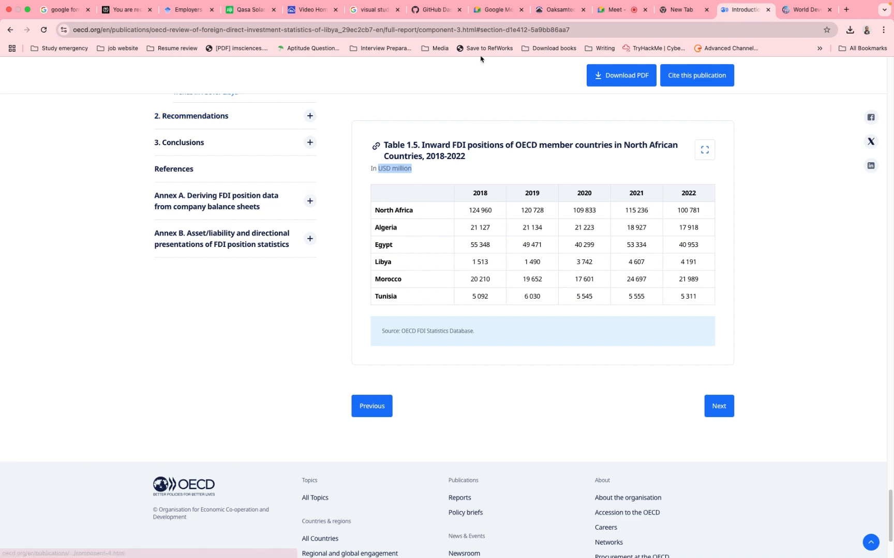
- Switch to the Excel workbook and check Libya's net outflows and net inflows (BoP, current US$) rows in the Raw-Data sheet
key("ctrl+Left")
key("ctrl+Right")
key("ctrl+Right")
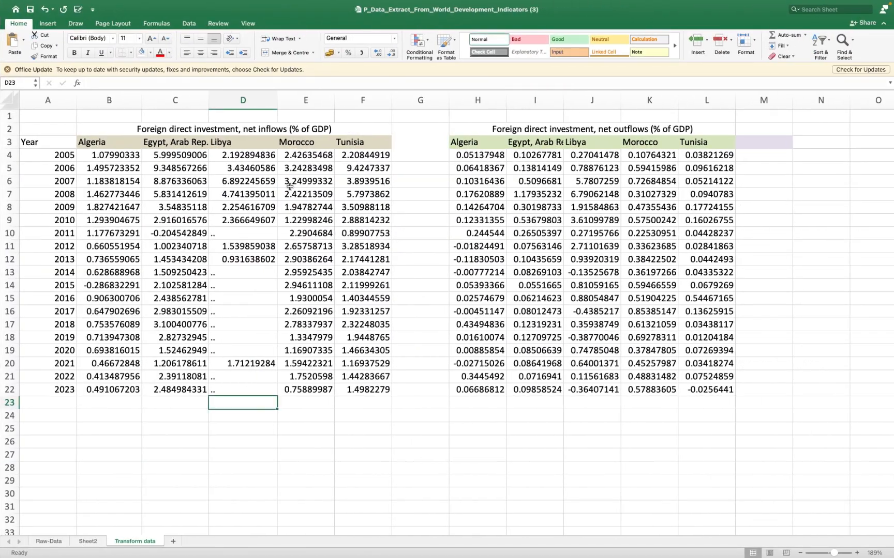
left_click(48, 541)
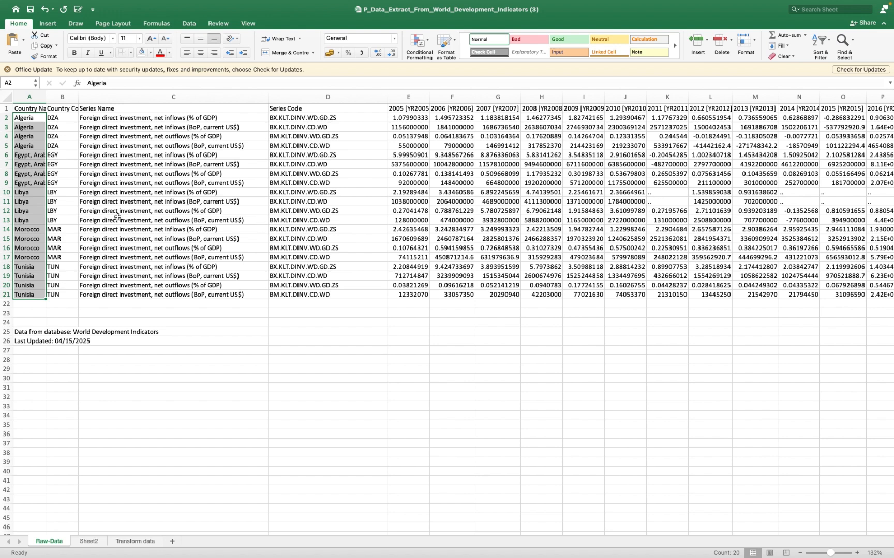
left_click(6, 220)
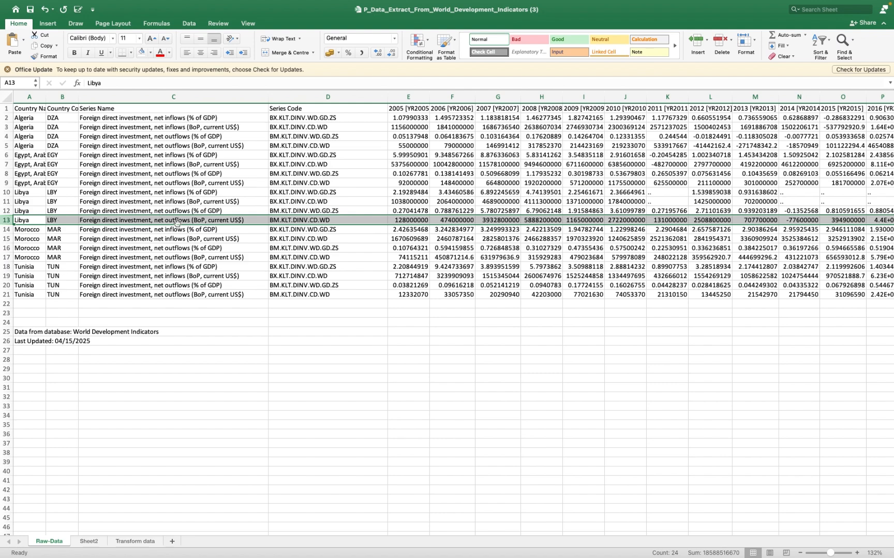
left_click(7, 201)
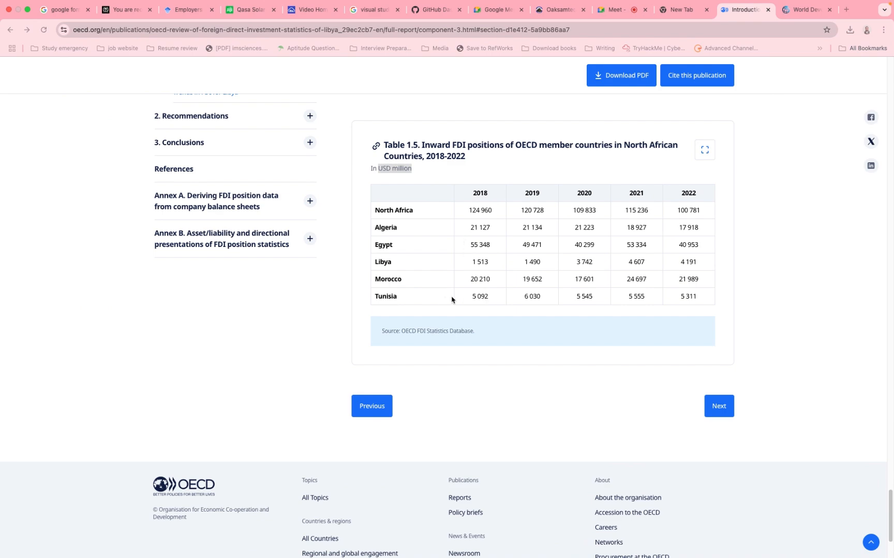
- Switch to Chrome, return to the Google results and open COMSTAT Data Hub's "Libya - Foreign Direct Investment"
left_click(11, 30)
left_click(10, 30)
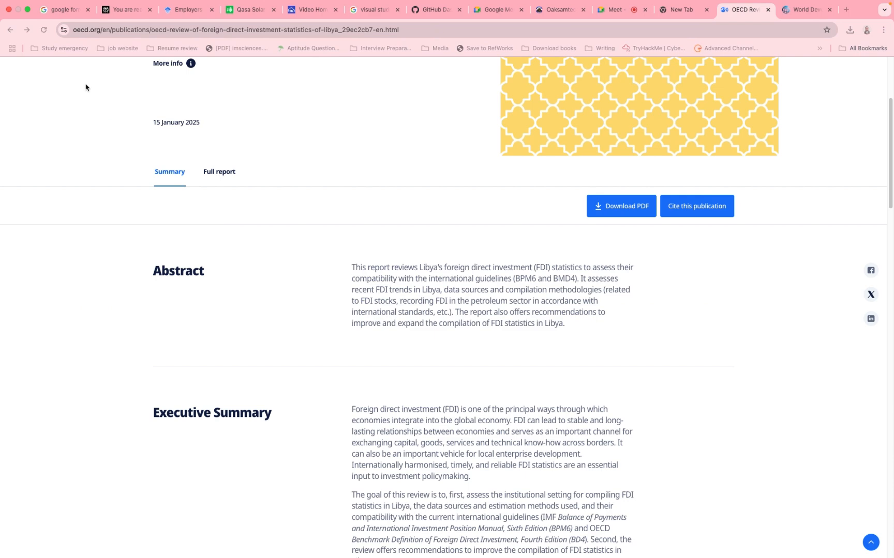
left_click(10, 30)
scroll(172, 251, "down", 3)
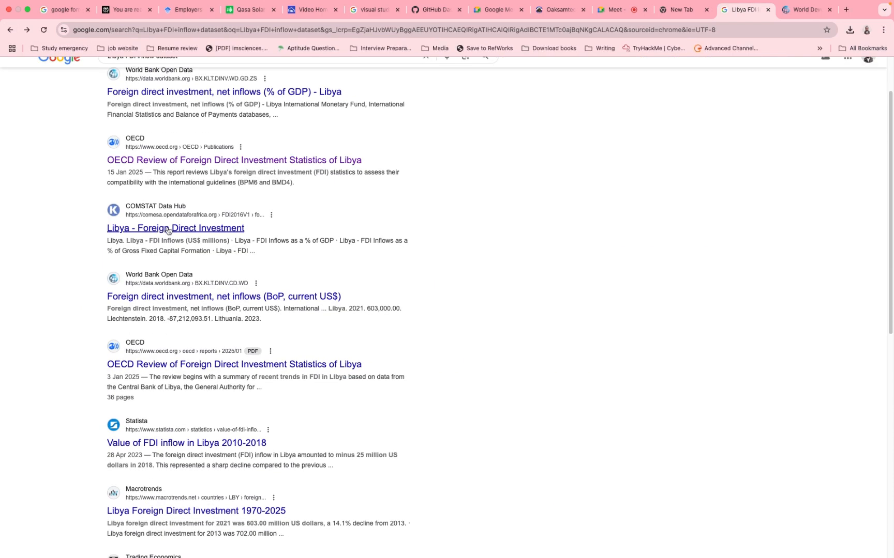
left_click(157, 230)
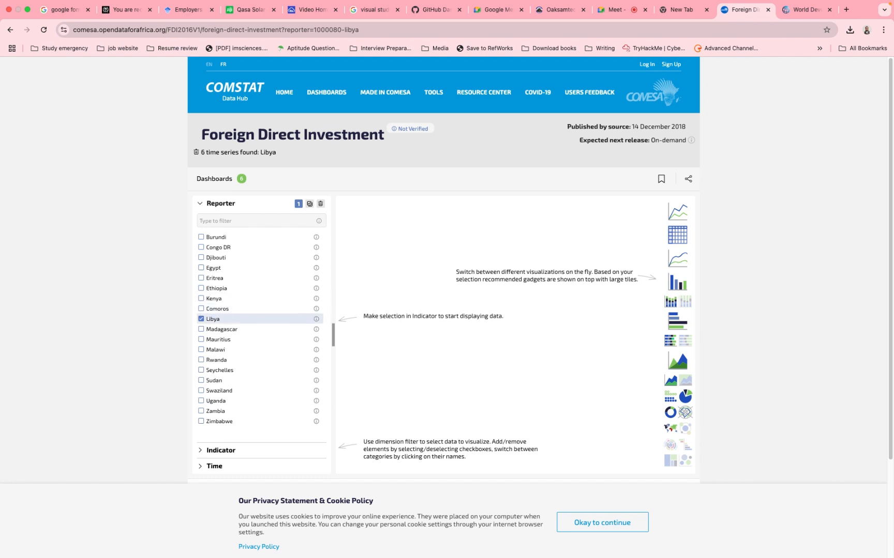
- Deselect Libya as the reporter and select the indicator "FDI Inflows as a % of GDP"
left_click(221, 319)
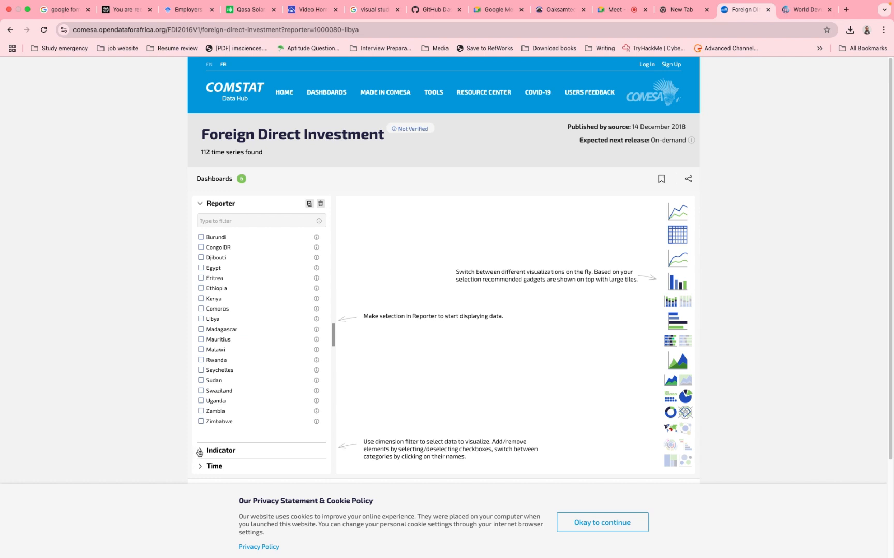
left_click(203, 452)
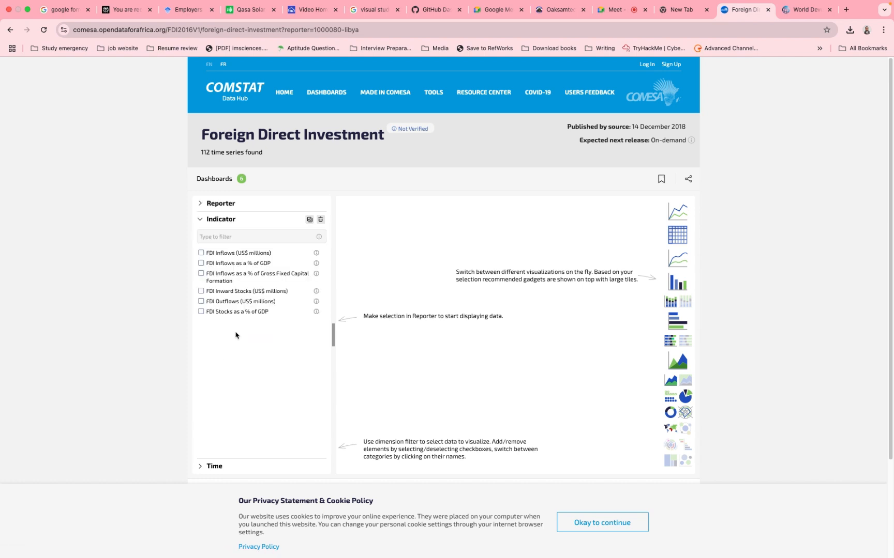
left_click(202, 264)
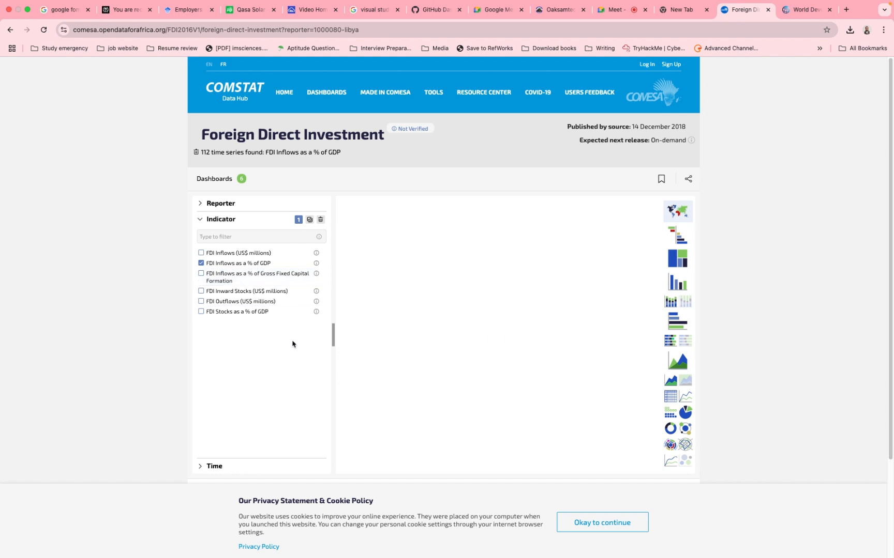
- Set the start date of the dataset's time range to 2005
left_click(200, 469)
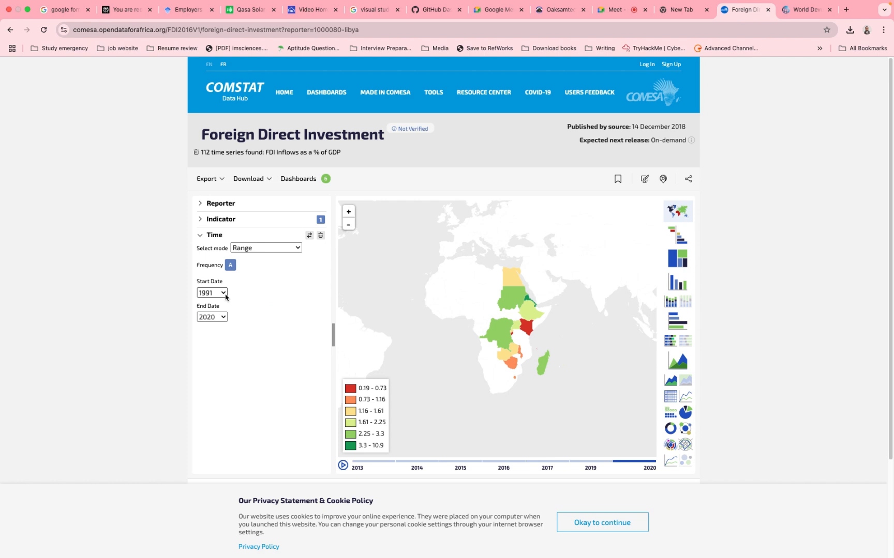
left_click(225, 297)
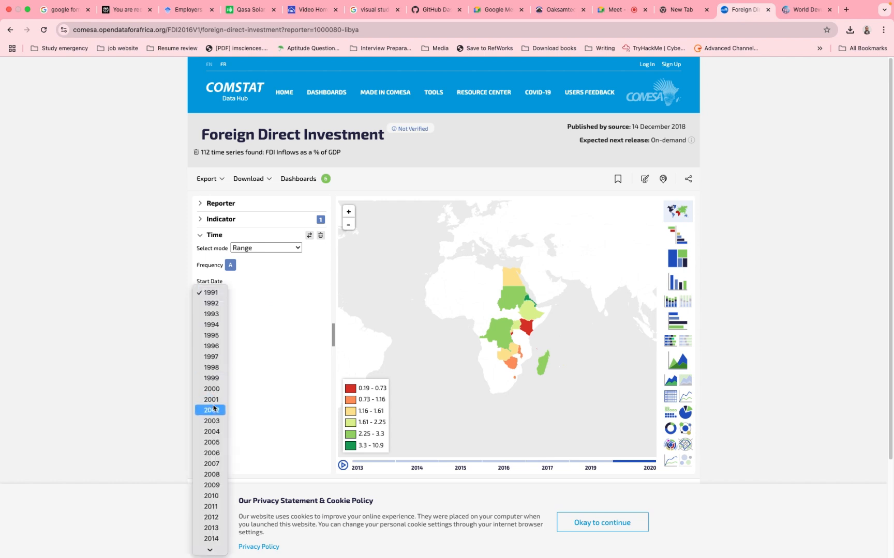
left_click(212, 443)
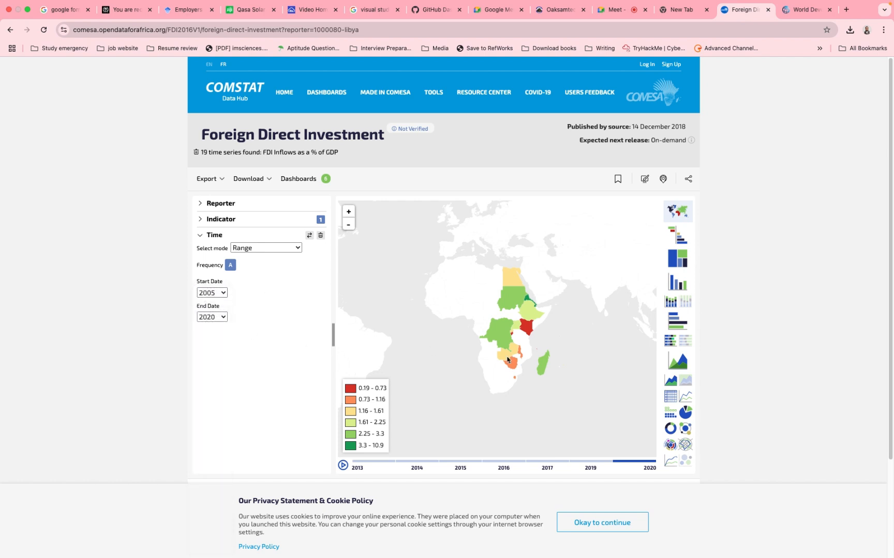
- Display the FDI data as a table, check Libya's values from 2016 to 2020, and reopen the list of indicators
left_click(671, 398)
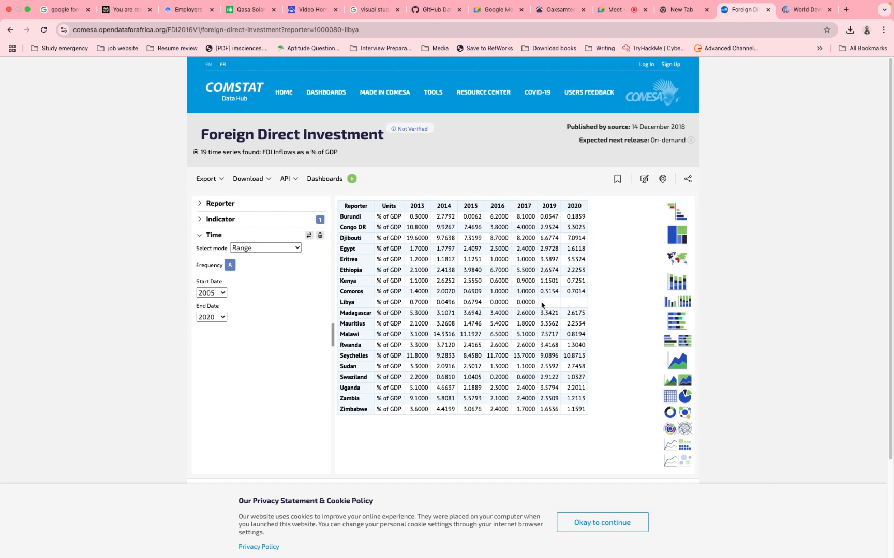
left_click_drag(498, 303, 595, 295)
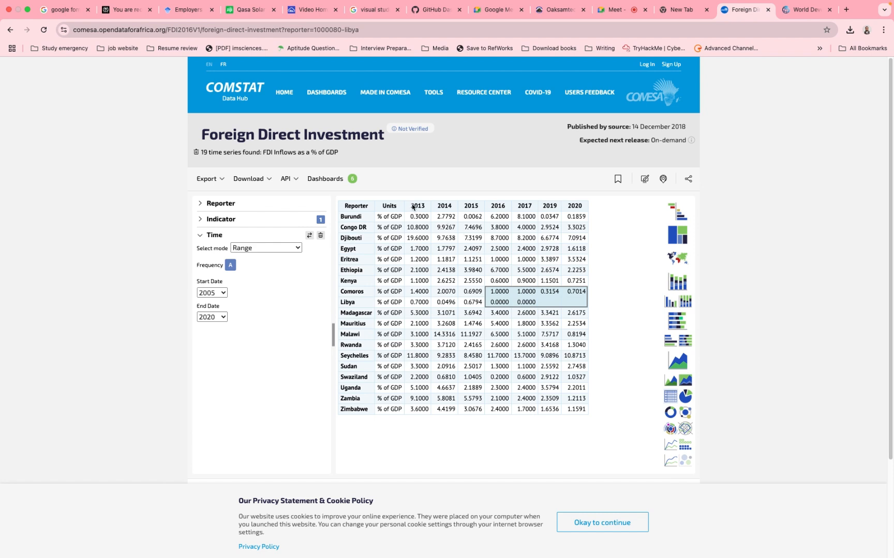
left_click(207, 220)
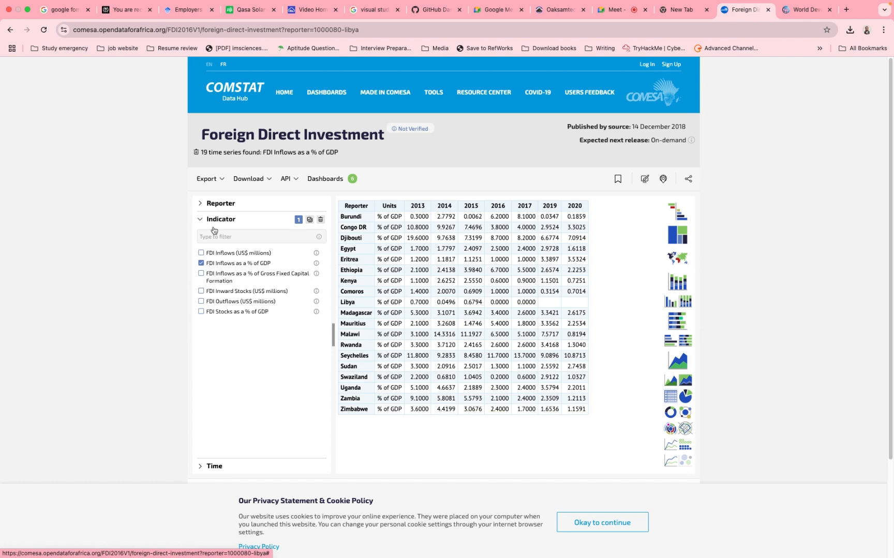
- Return to the Google results and open Macrotrends' "Libya Foreign Direct Investment 1970-2025" page
scroll(247, 269, "left", 5)
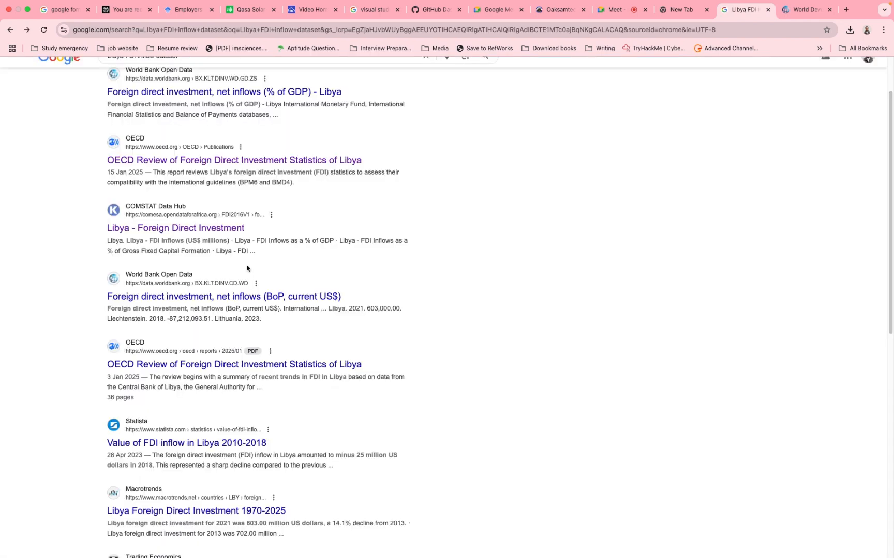
left_click(159, 448)
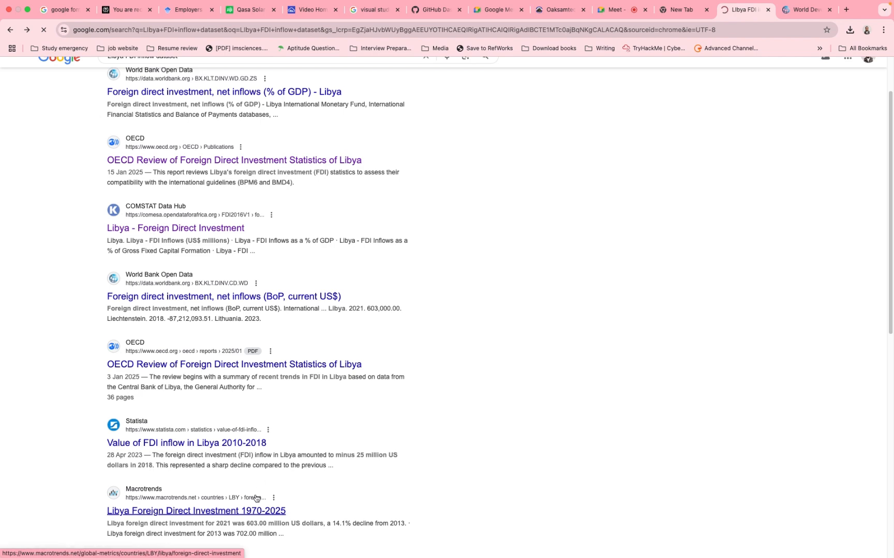
scroll(256, 498, "down", 2)
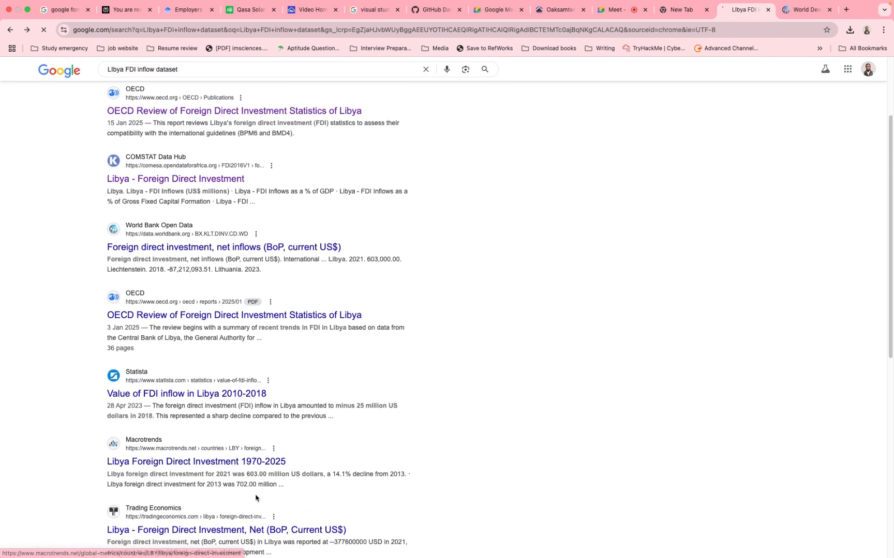
left_click(237, 467)
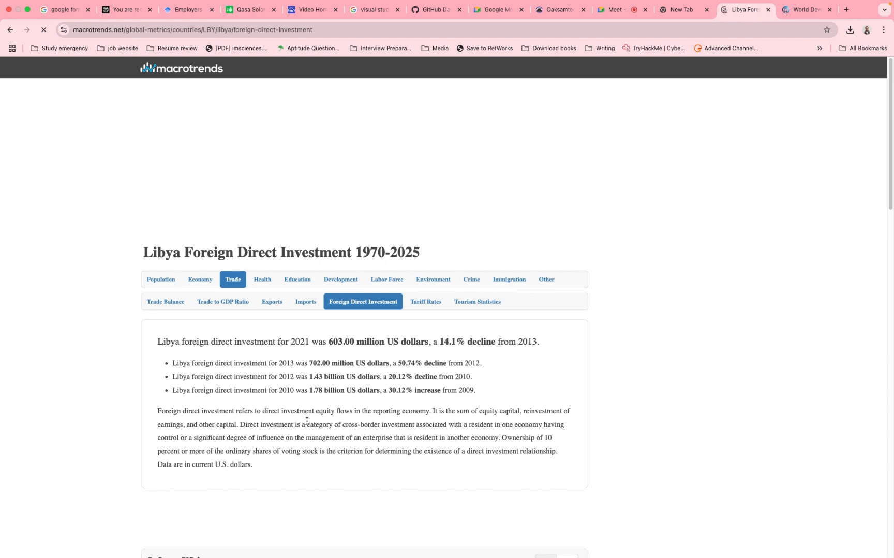
- Examine Libya's yearly FDI figures in the summary text and the "Inflows, US $" chart for the missing years
scroll(305, 398, "down", 6)
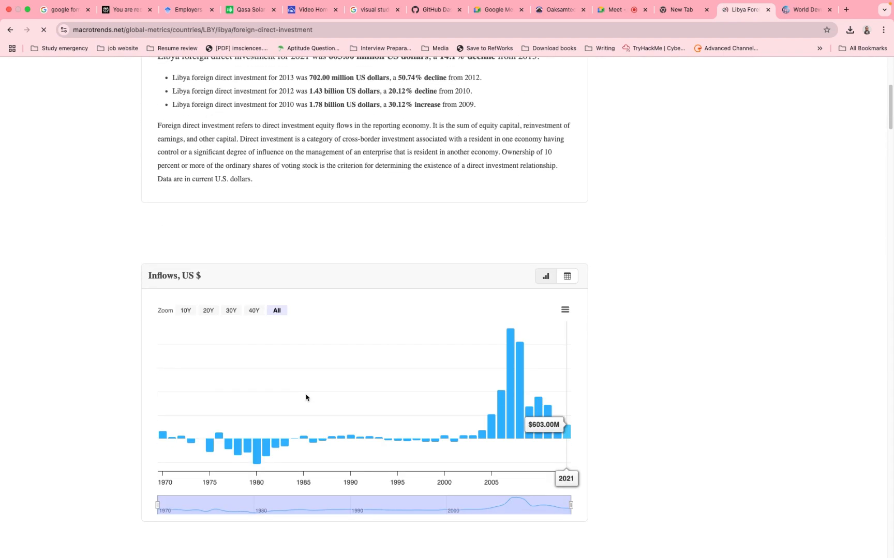
scroll(306, 398, "down", 1)
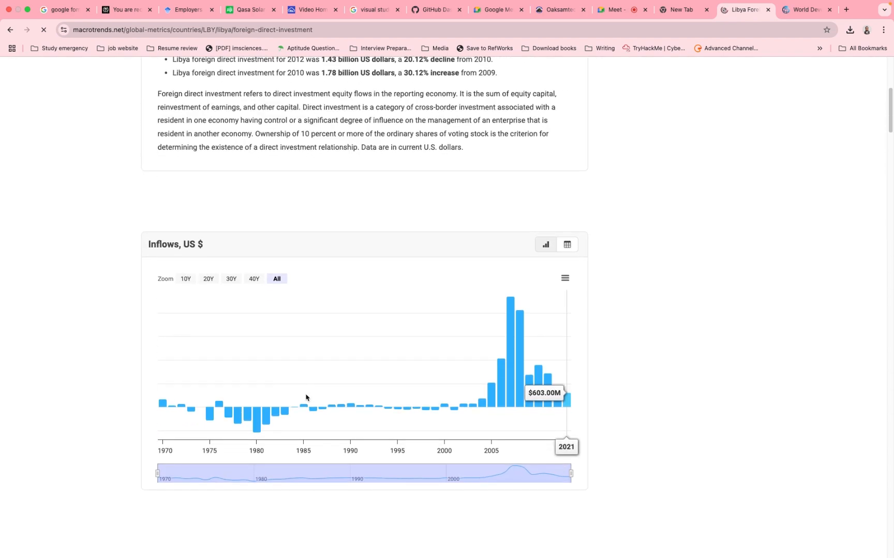
scroll(306, 397, "up", 3)
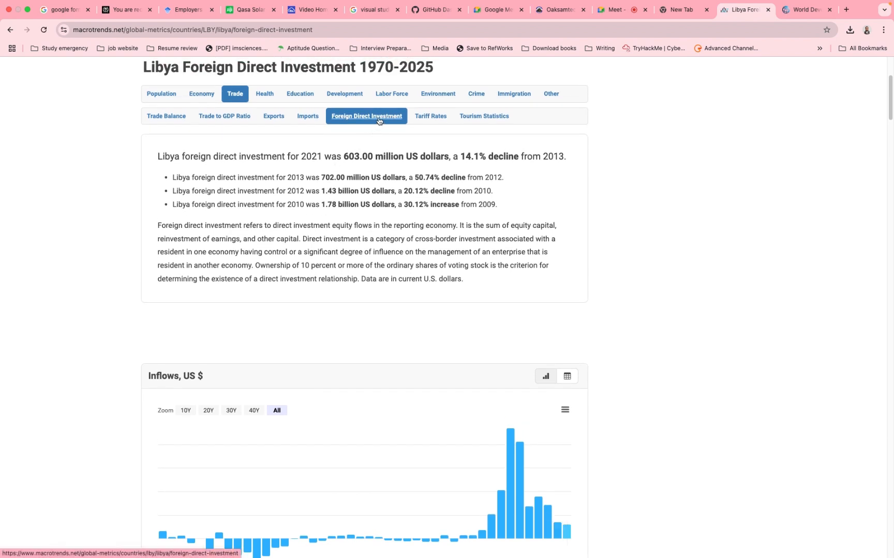
scroll(374, 295, "down", 3)
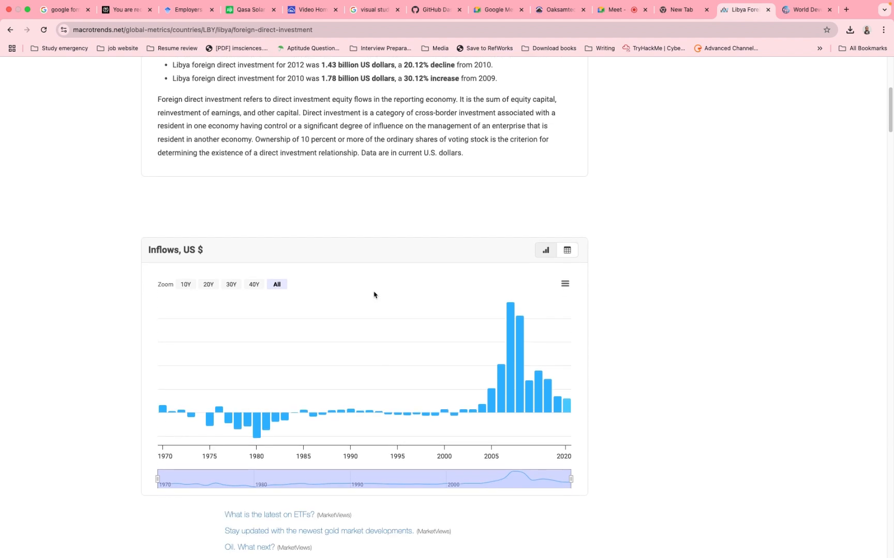
scroll(374, 295, "down", 1)
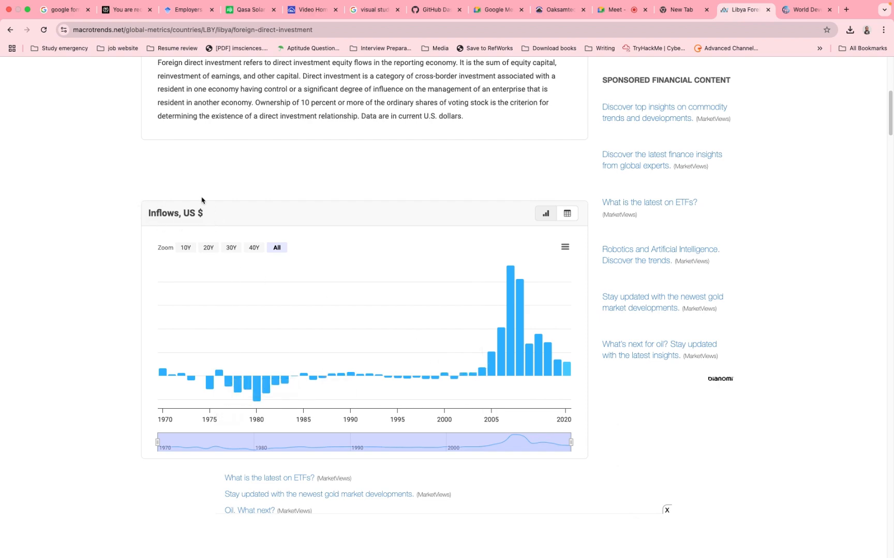
scroll(202, 200, "up", 5)
scroll(199, 196, "down", 3)
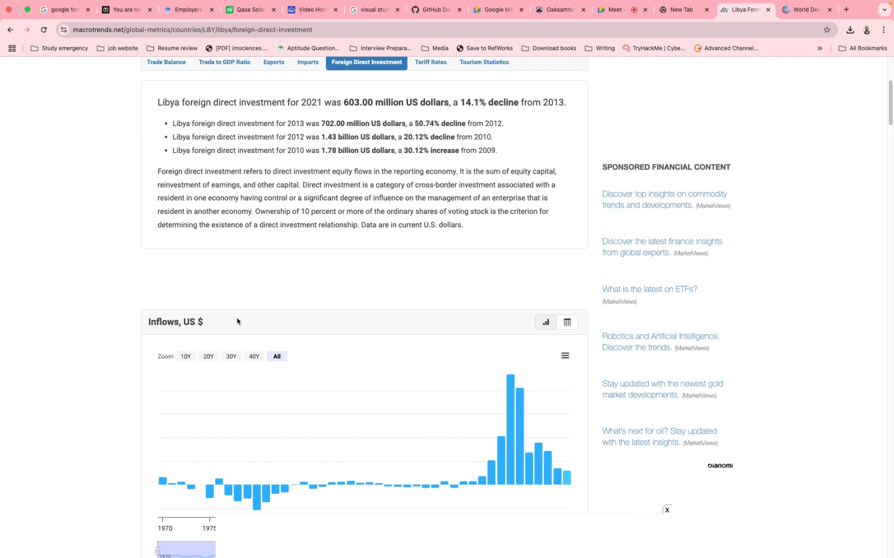
- Switch to the Excel workbook and delete Libya's column from the net inflows (% of GDP) block on the Transform data sheet
key("ctrl+Right")
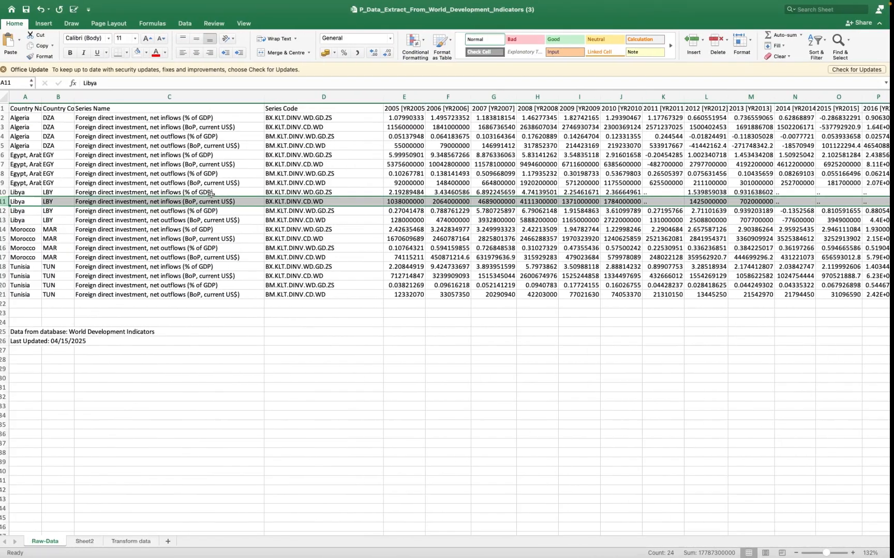
left_click(142, 541)
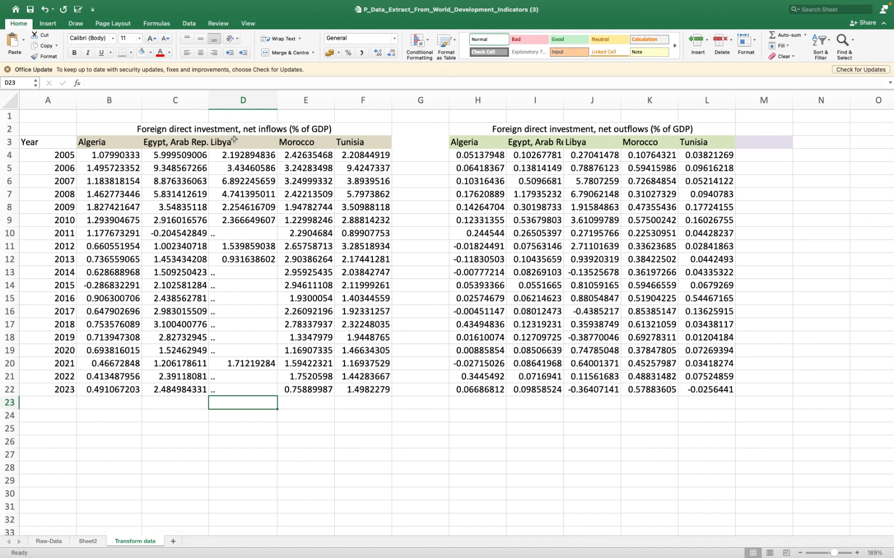
left_click_drag(233, 143, 243, 312)
left_click(234, 99)
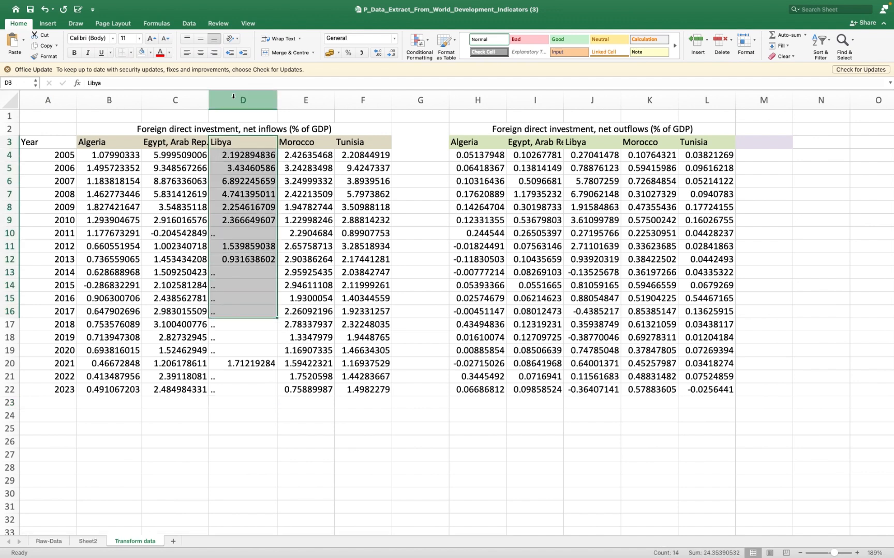
right_click(234, 97)
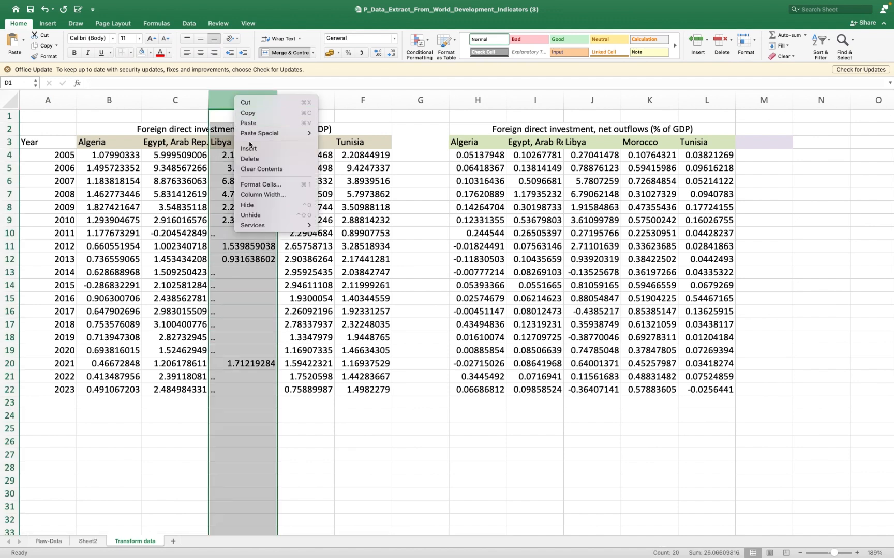
left_click(250, 159)
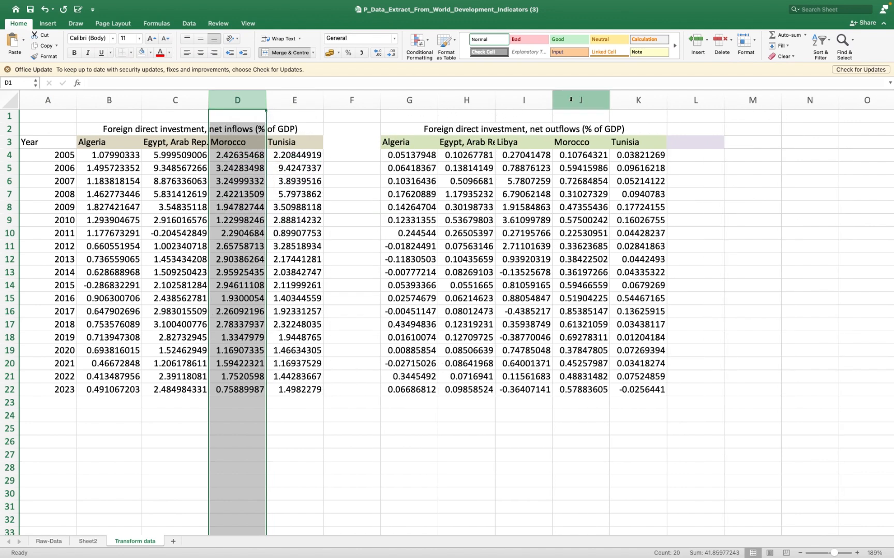
- Delete Libya's column from the net outflows (% of GDP) block
left_click(523, 100)
right_click(527, 104)
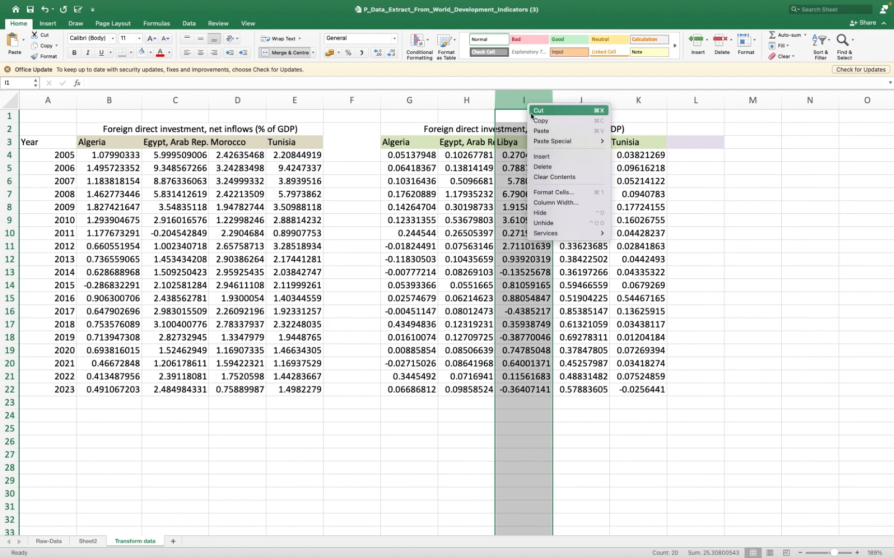
left_click(542, 166)
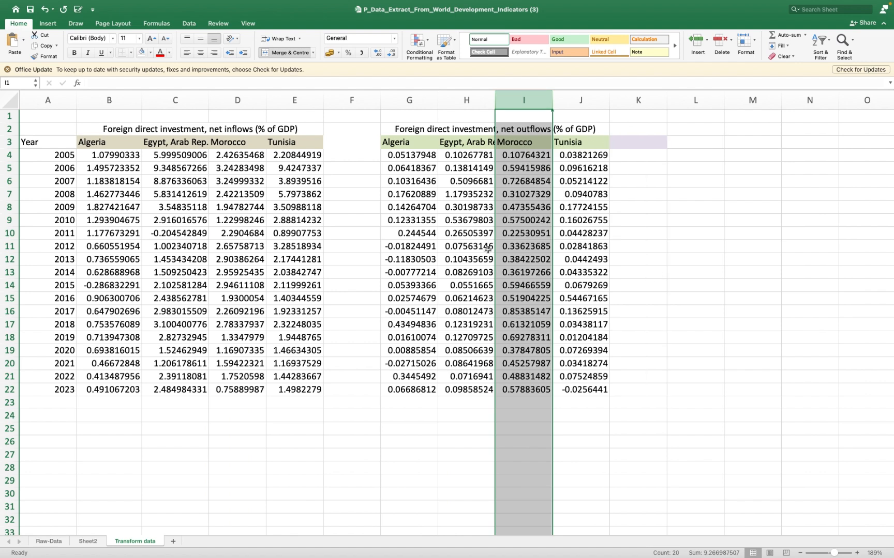
left_click(399, 323)
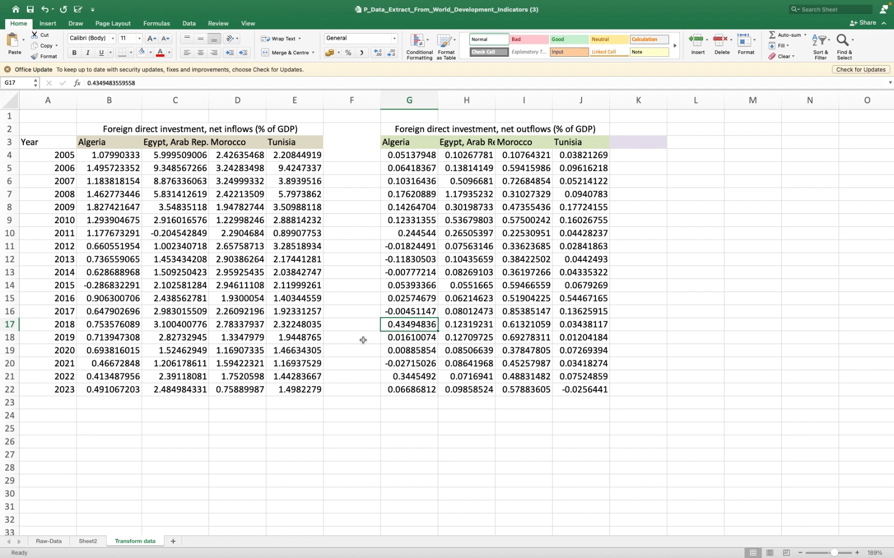
- Switch to the lecture slides PDF and look through the pages on numerical descriptive analytics and the Data Analysis add-in up to Task 1
key("ctrl+Right")
scroll(363, 340, "down", 3)
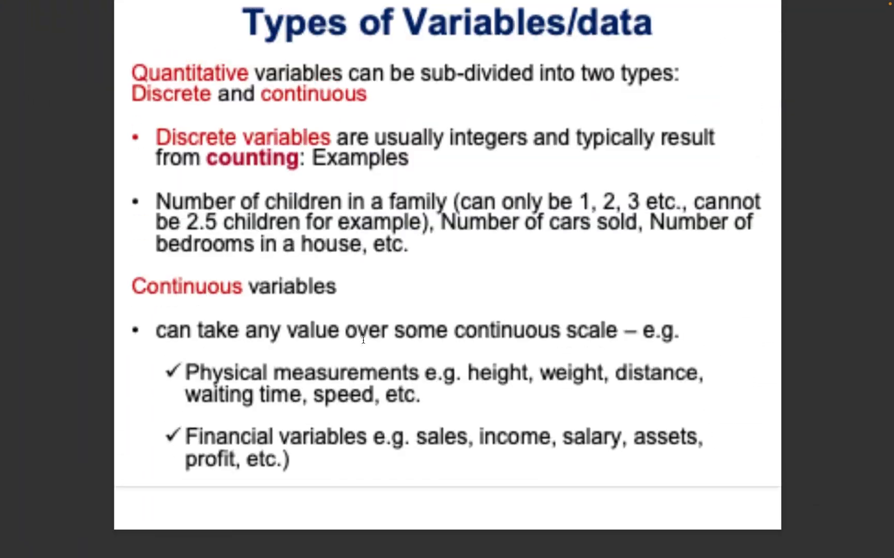
scroll(363, 340, "down", 3)
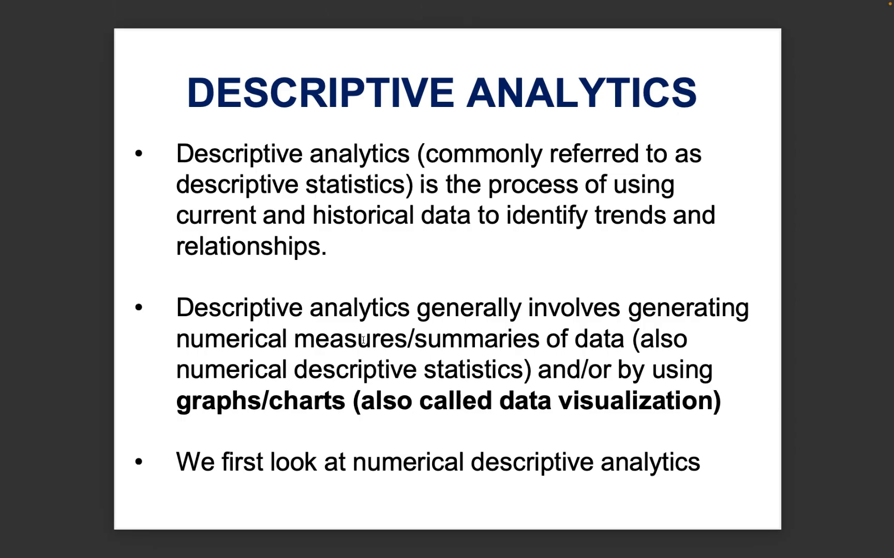
scroll(363, 340, "down", 6)
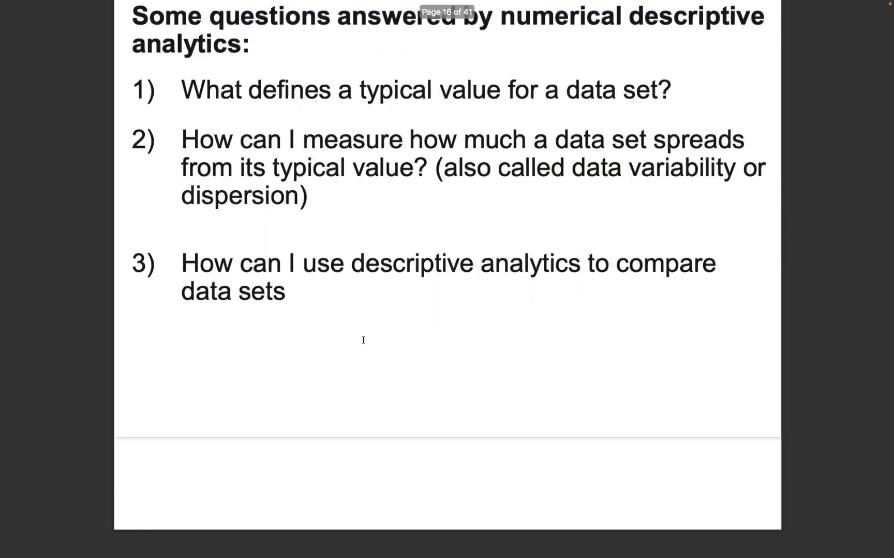
scroll(363, 340, "down", 6)
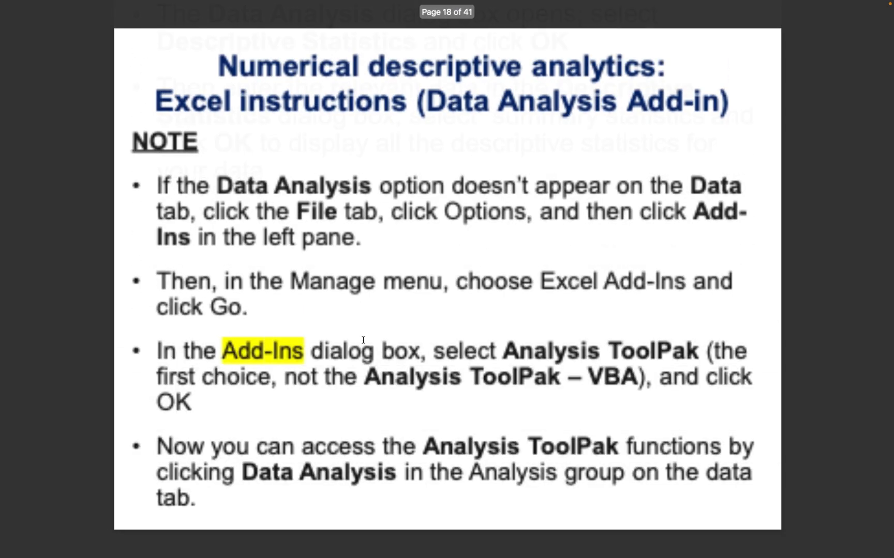
scroll(363, 340, "down", 12)
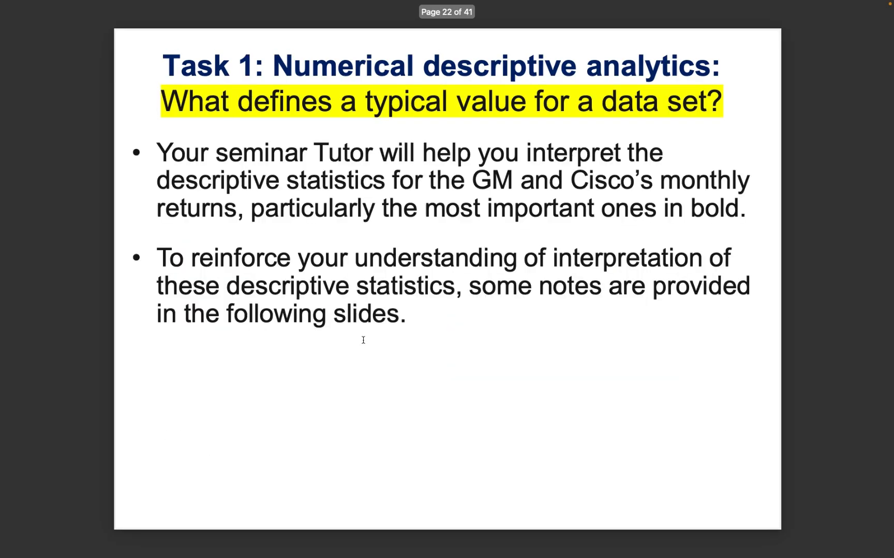
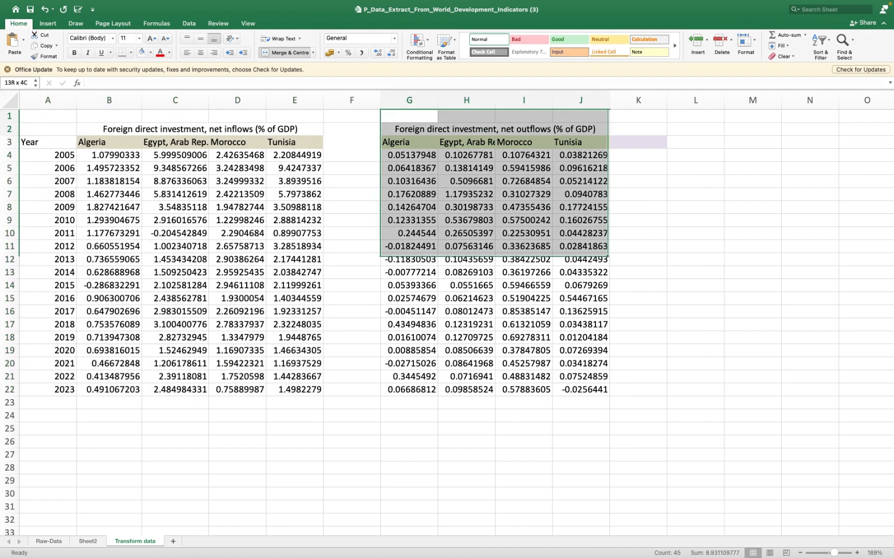
- Copy the Year column with its header and the years 2005 to 2023 into column F, starting at F3, beside the net outflows block
left_click_drag(47, 137, 48, 403)
key("super+c")
left_click(347, 139)
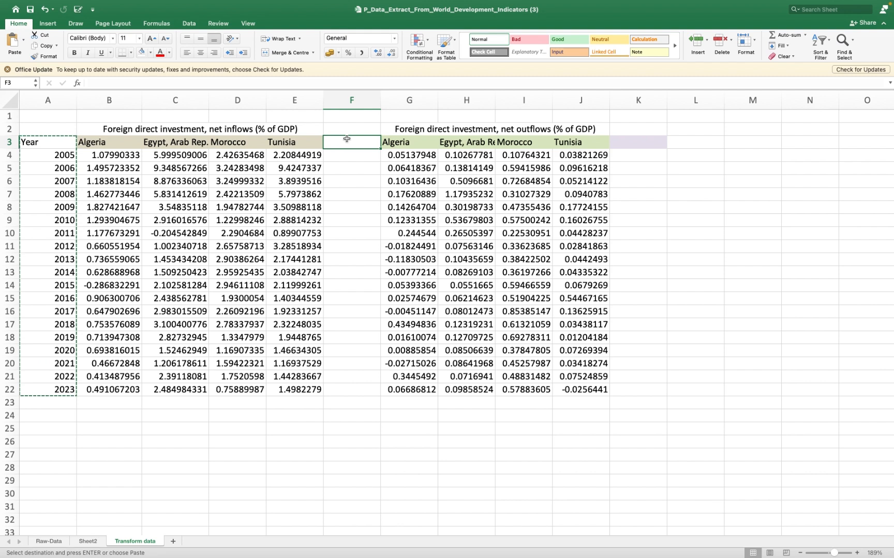
key("super+v")
left_click(357, 114)
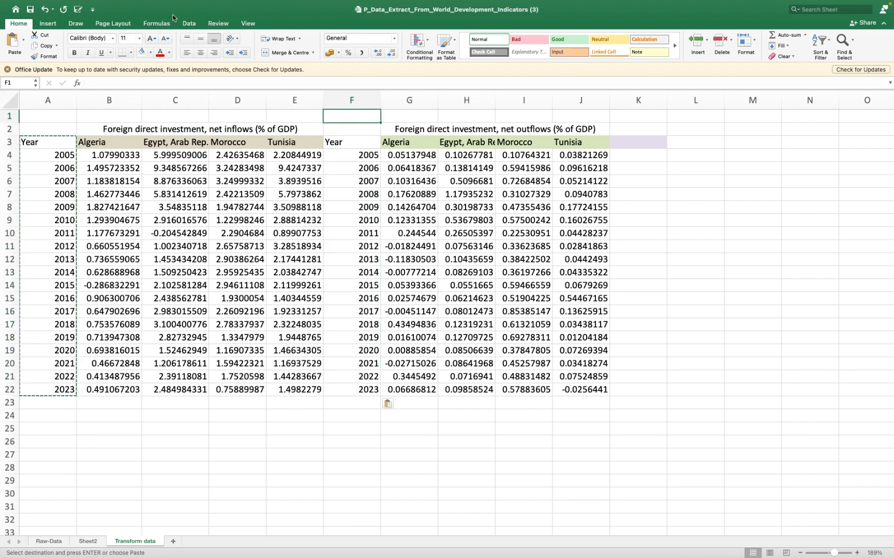
- Look through the Data Analysis tool list and check the Analysis ToolPak entry among the available add-ins, closing both without changes
left_click(189, 24)
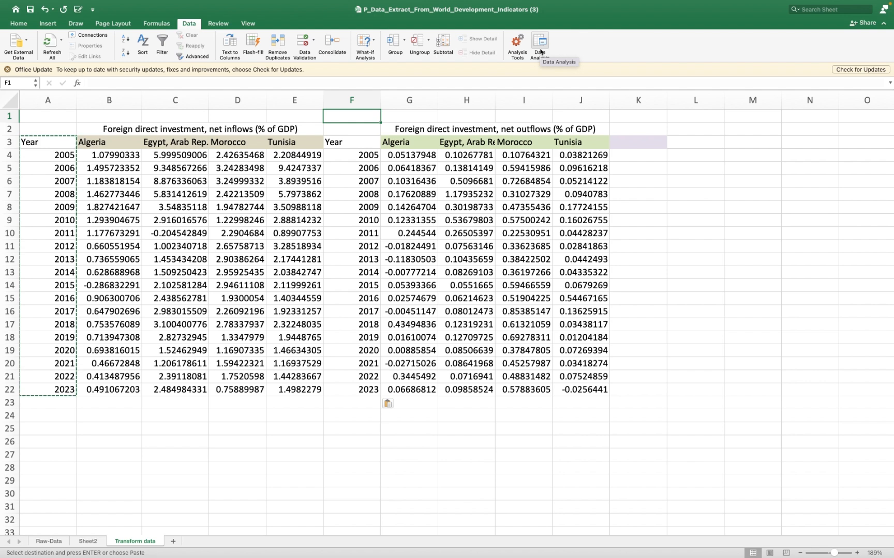
left_click(540, 45)
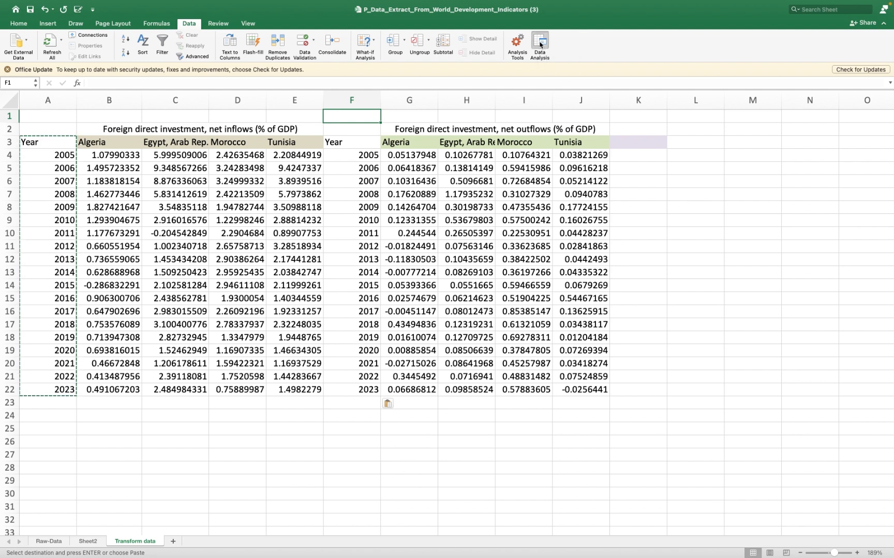
scroll(392, 154, "up", 3)
scroll(392, 155, "up", 3)
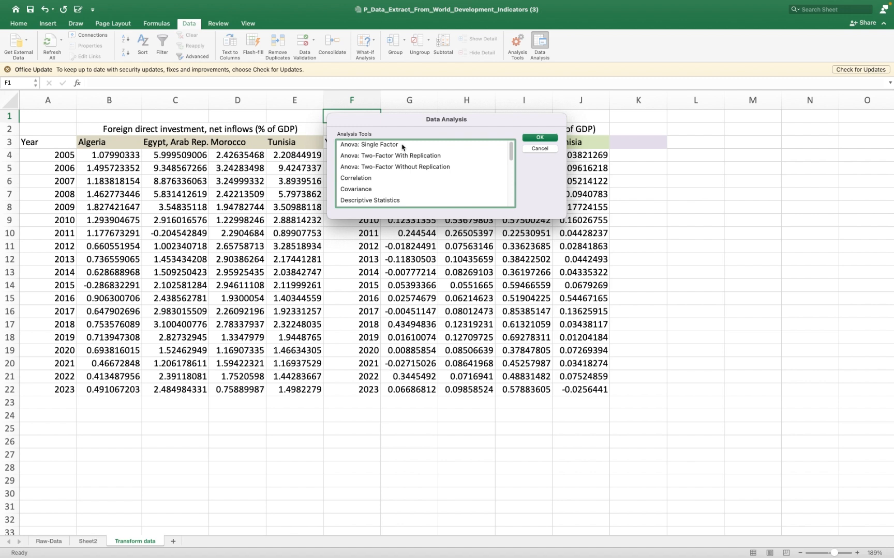
left_click(534, 150)
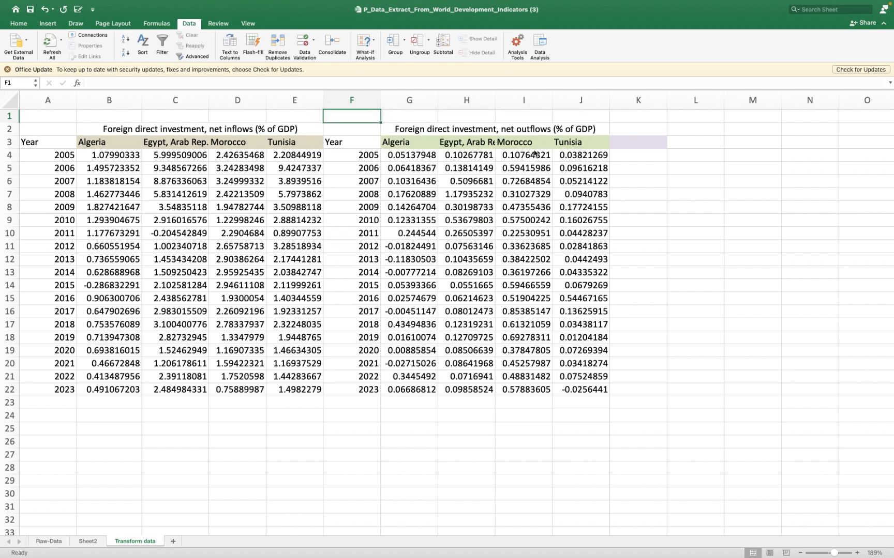
left_click(518, 43)
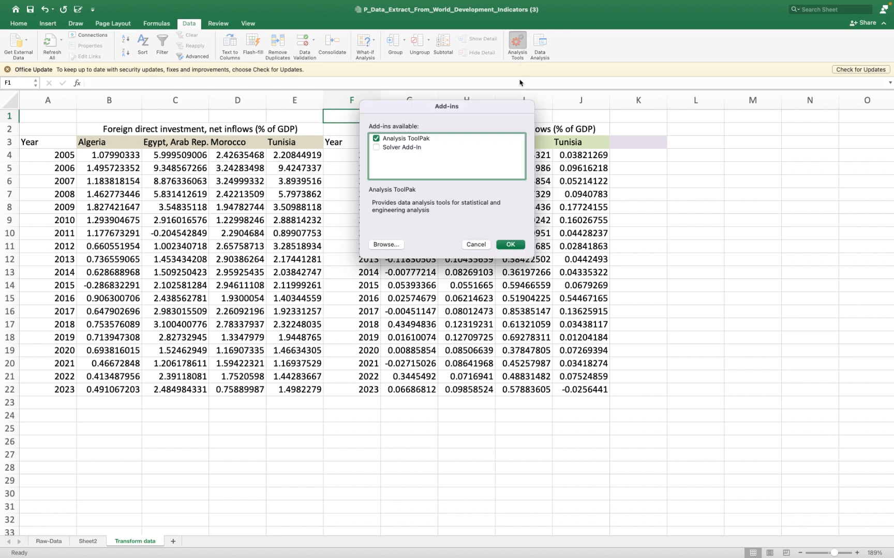
left_click(486, 247)
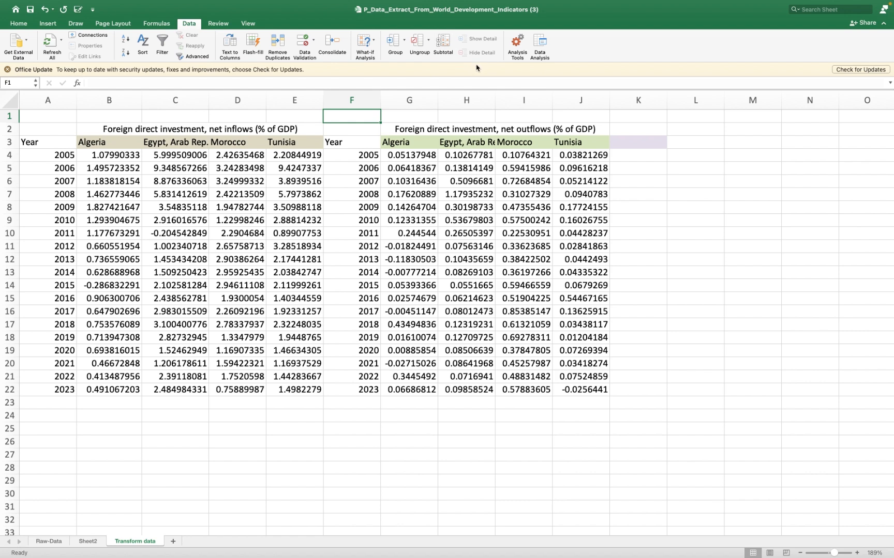
- View the Excel version information, close it and return to the Transform data sheet
mouse_move(92, 4)
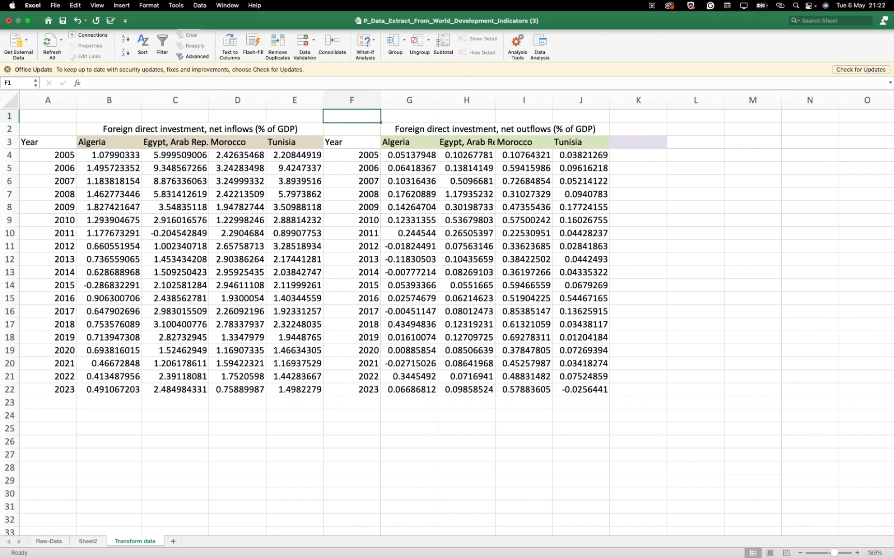
left_click(30, 6)
mouse_move(55, 5)
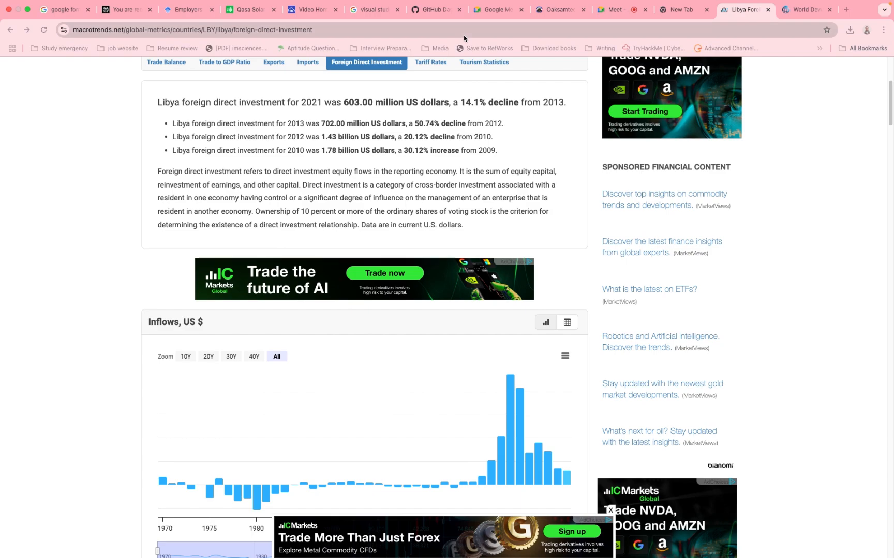
left_click(458, 33)
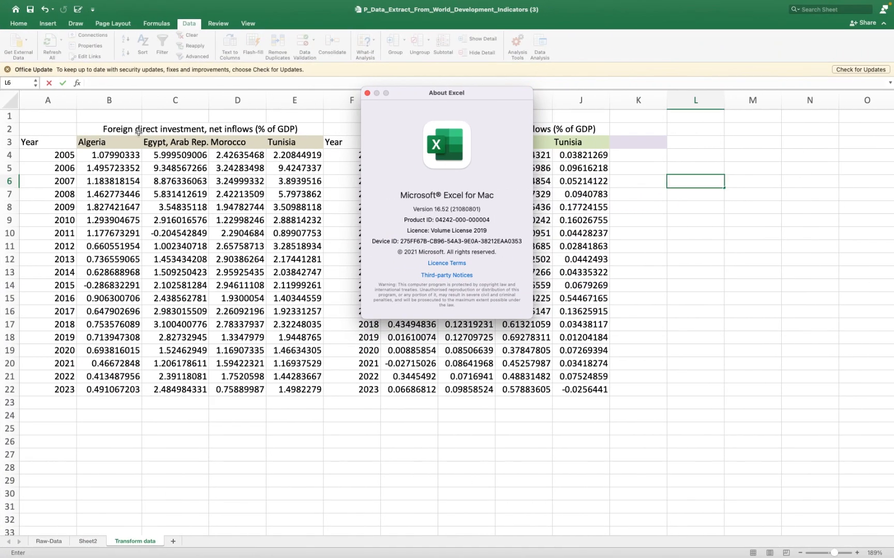
left_click(368, 94)
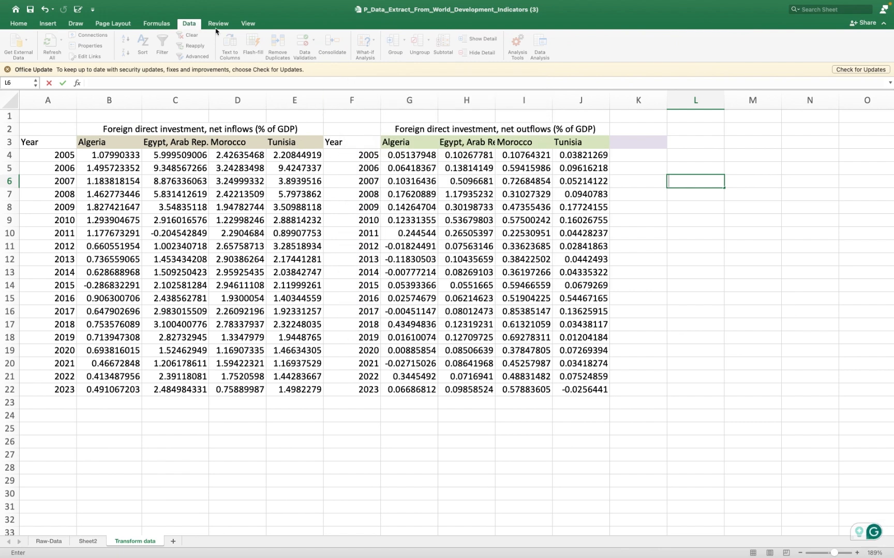
key("ctrl+Up")
left_click(494, 37)
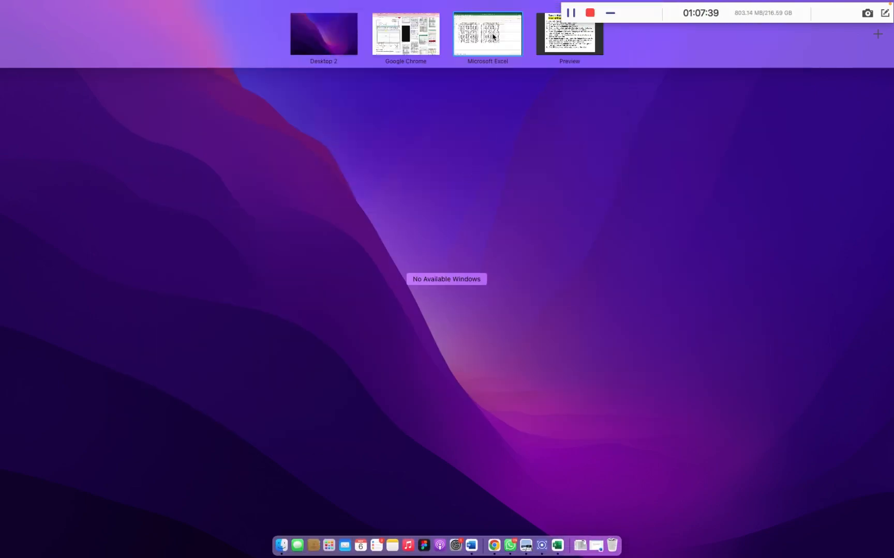
left_click(335, 190)
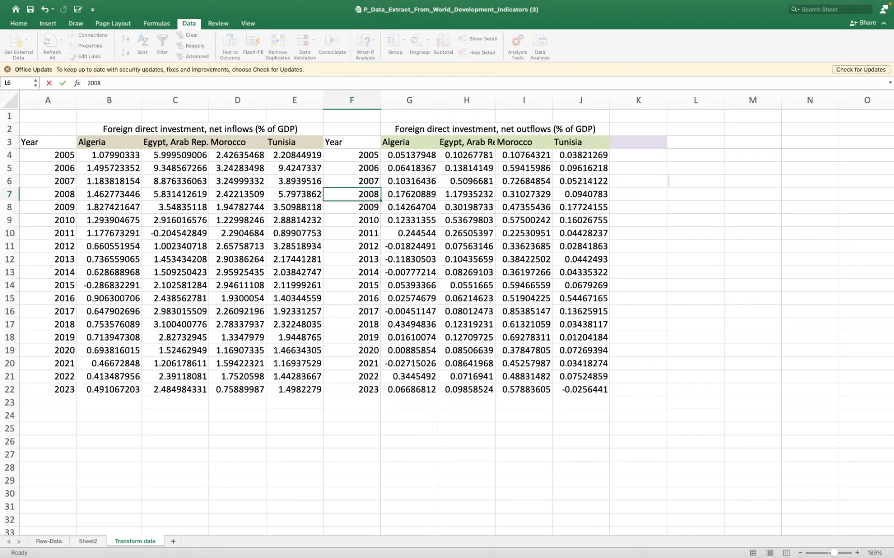
- Start the Descriptive Statistics tool from the Data Analysis tools
left_click(539, 44)
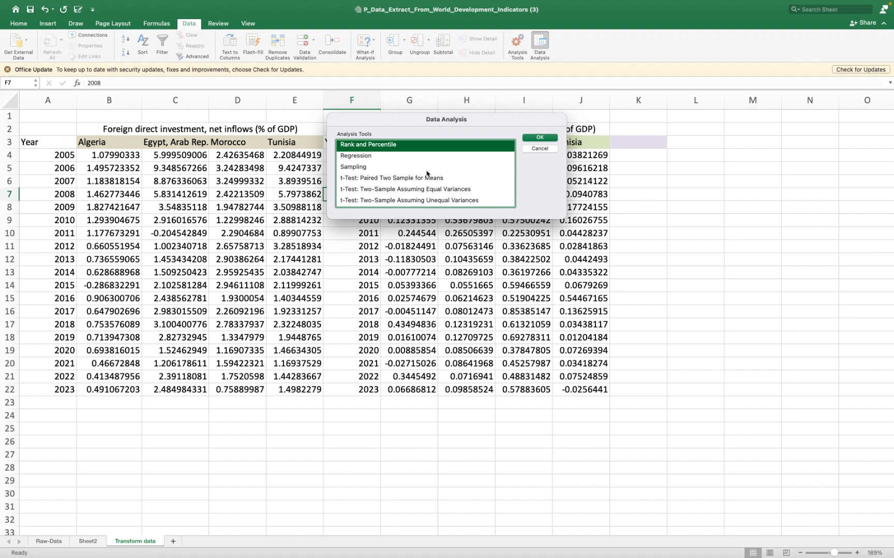
left_click_drag(414, 122, 410, 167)
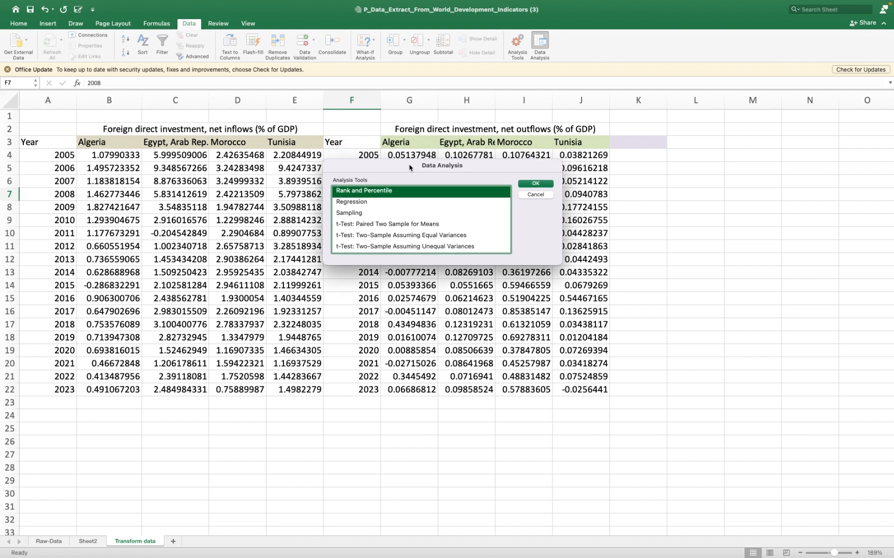
scroll(383, 212, "up", 5)
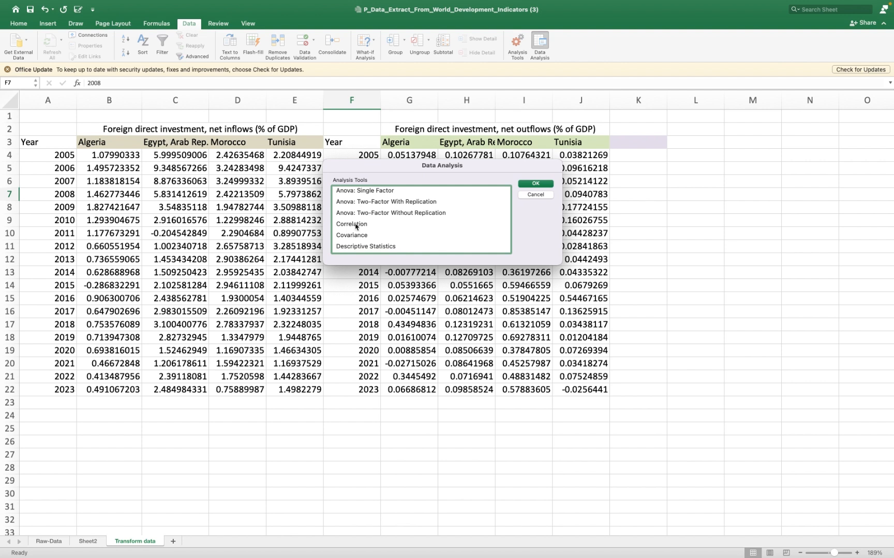
scroll(360, 244, "down", 4)
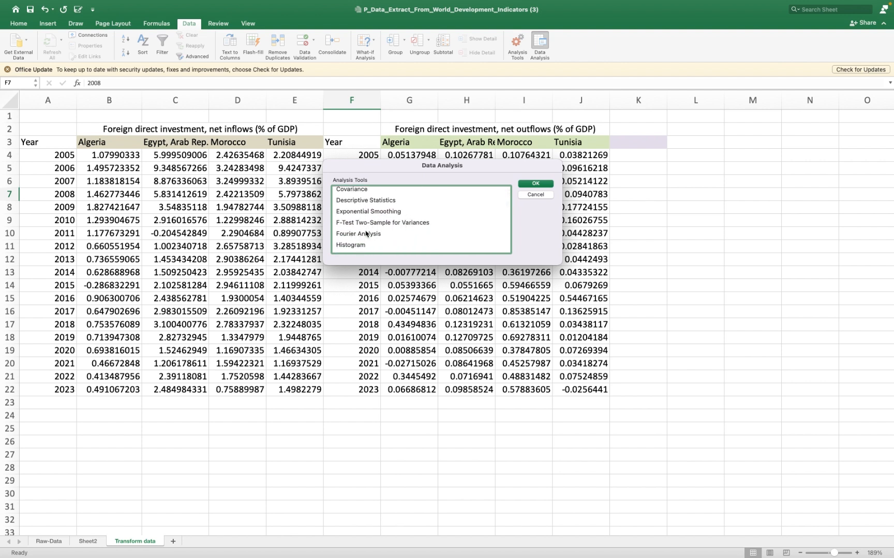
scroll(384, 247, "down", 4)
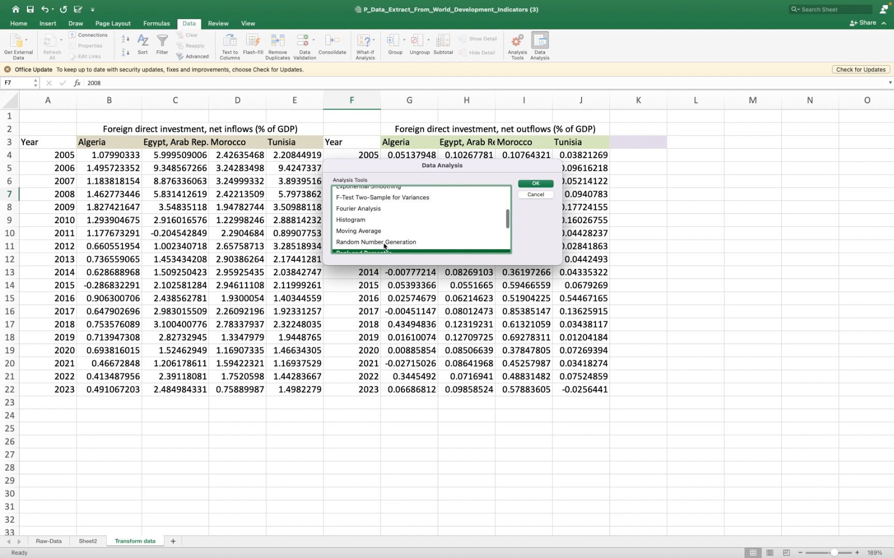
scroll(384, 247, "up", 4)
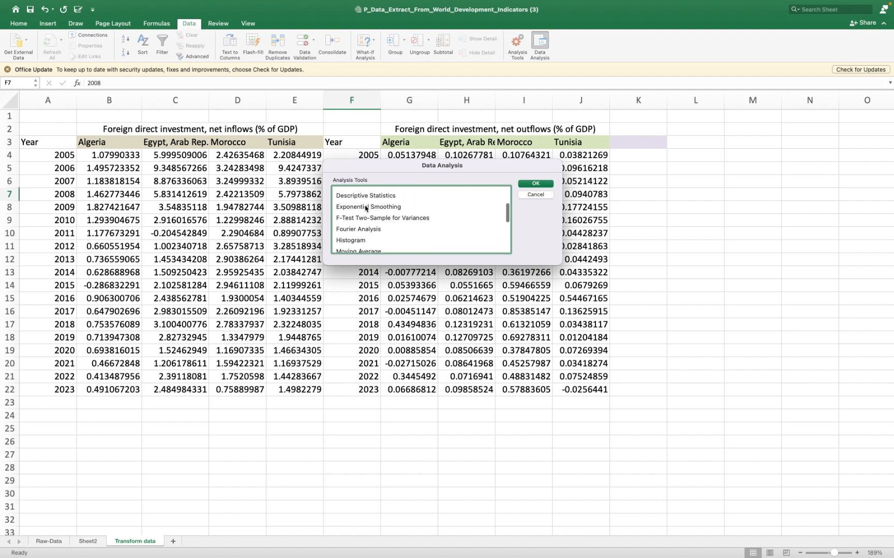
left_click(361, 196)
scroll(362, 202, "up", 2)
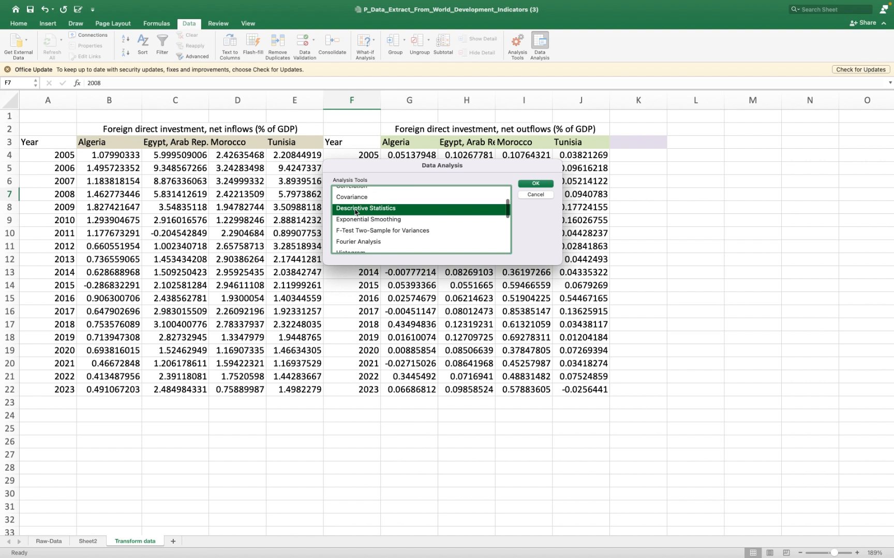
left_click(530, 184)
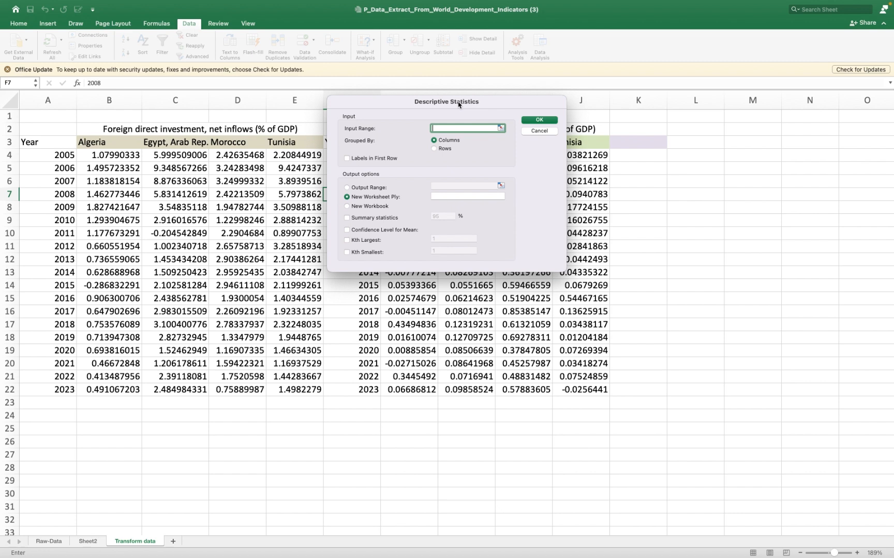
- Set the Descriptive Statistics input range to $A$3:$J$22, grouped by columns, and enable Labels in First Row
left_click_drag(408, 102, 718, 146)
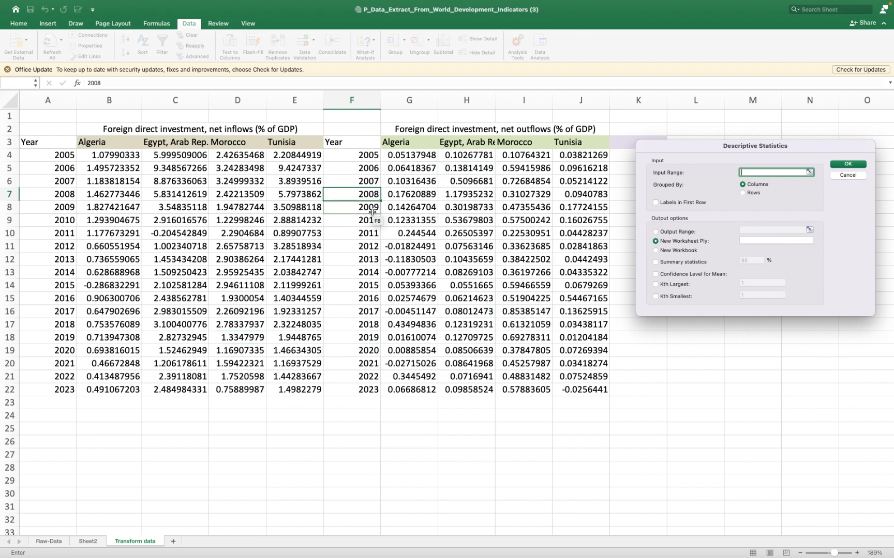
left_click_drag(59, 137, 569, 387)
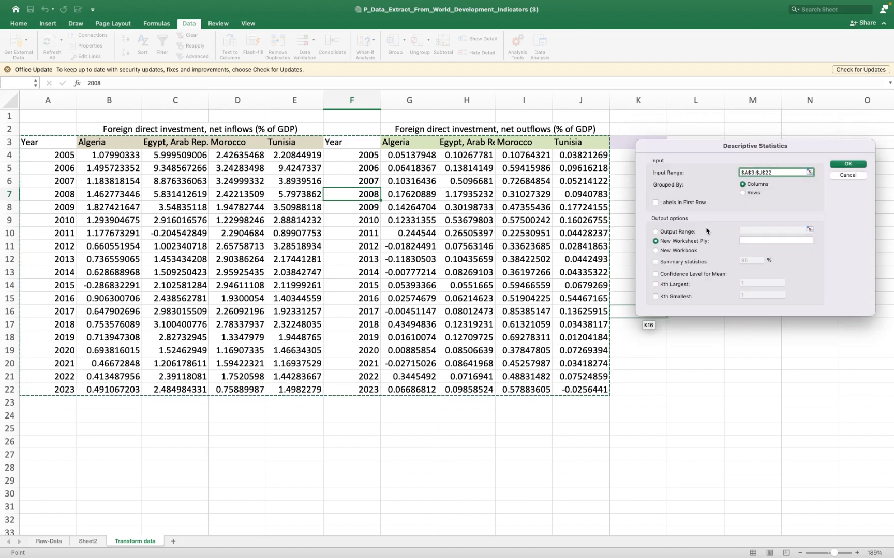
left_click_drag(668, 148, 498, 188)
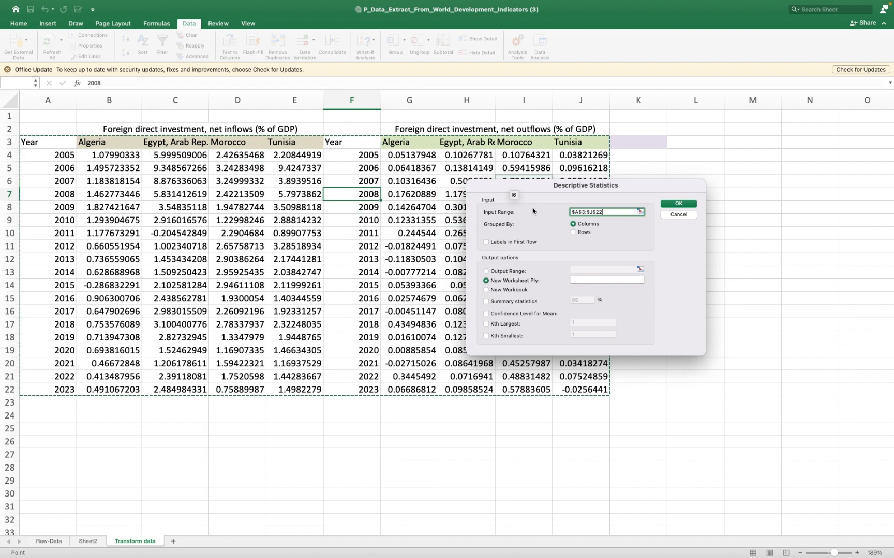
left_click(486, 242)
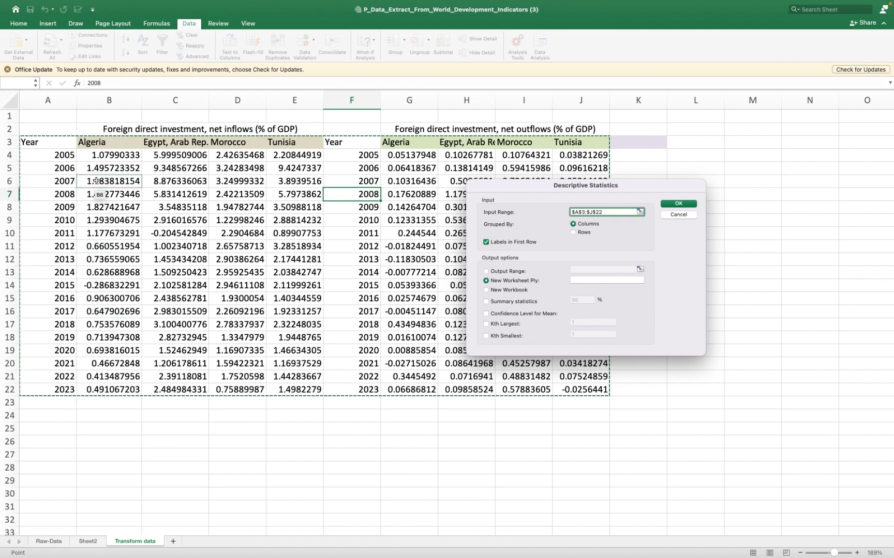
- Check the Raw-Data sheet, return to Transform data and reselect $A$3:$J$22 as the input range
left_click(50, 541)
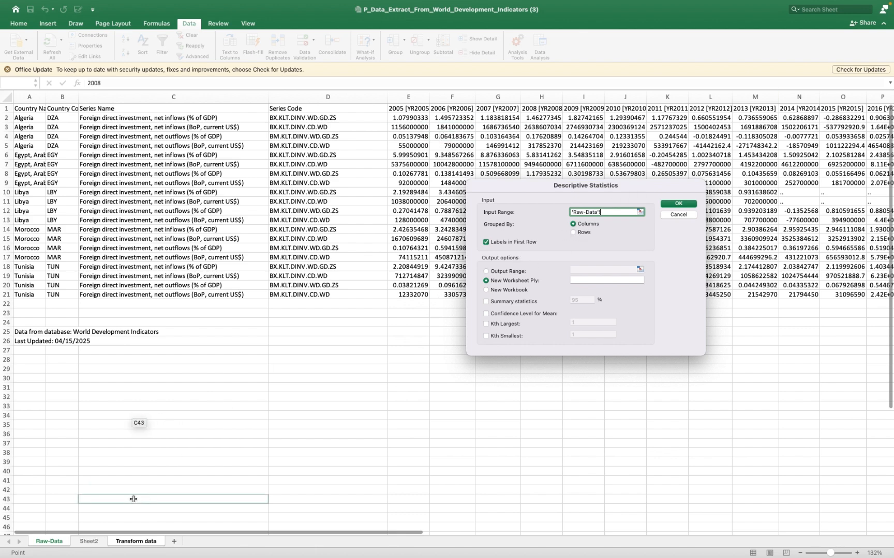
left_click(120, 543)
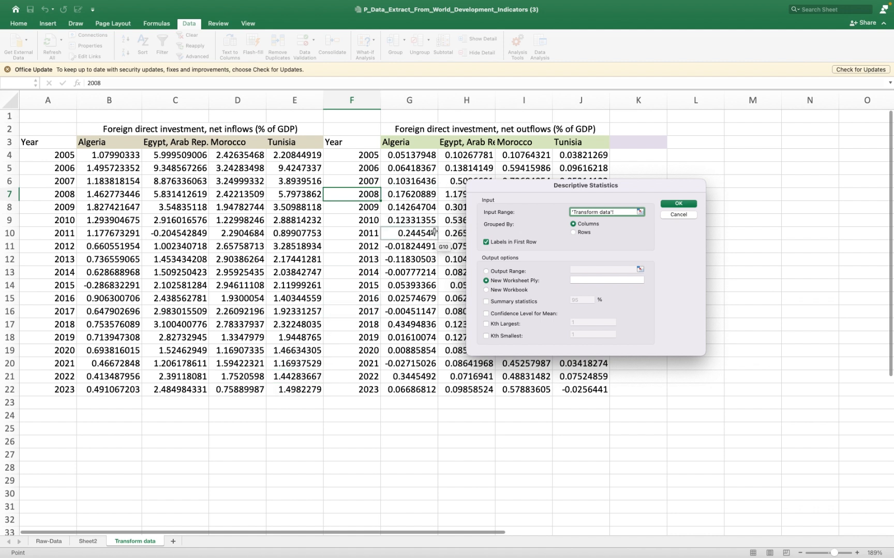
left_click(640, 212)
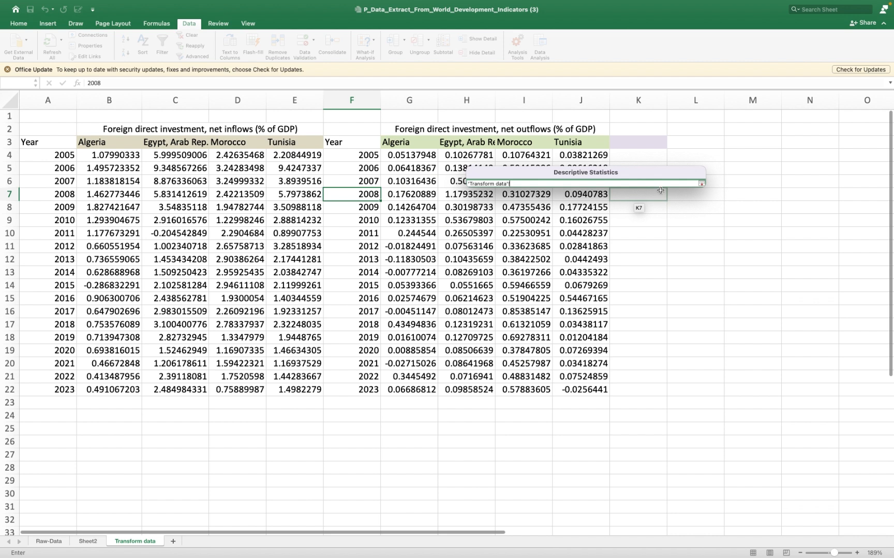
left_click(91, 144)
left_click_drag(49, 141, 603, 392)
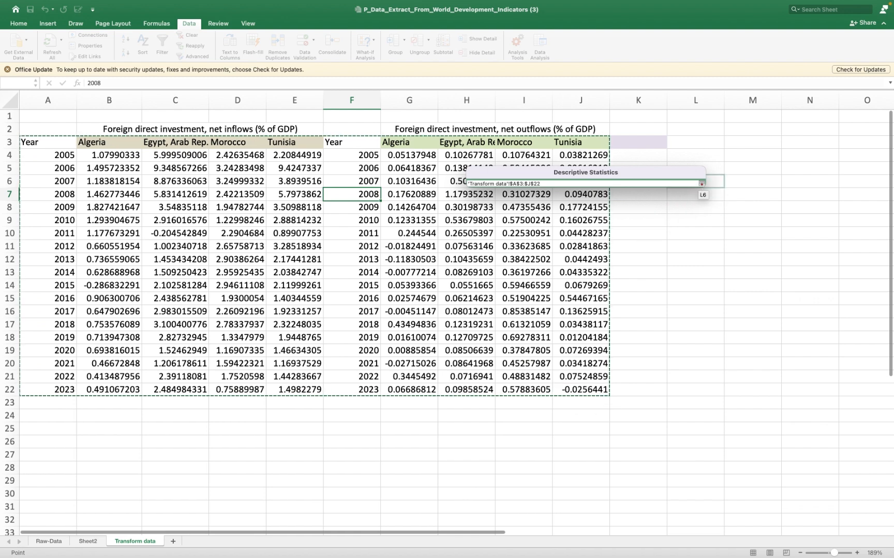
left_click(701, 185)
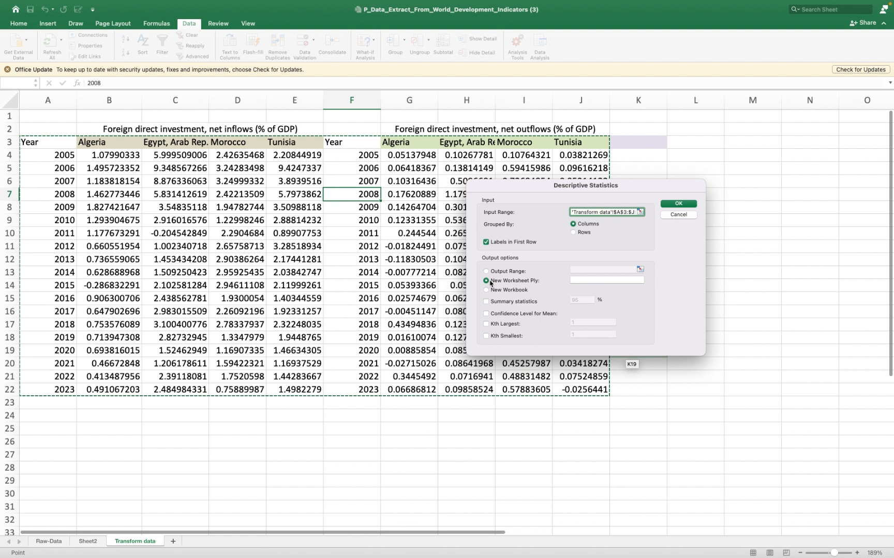
- Send the output to a new worksheet named Descriptive Analysis, enable Summary statistics and generate the results
left_click(598, 281)
type("Descriptive Analysis")
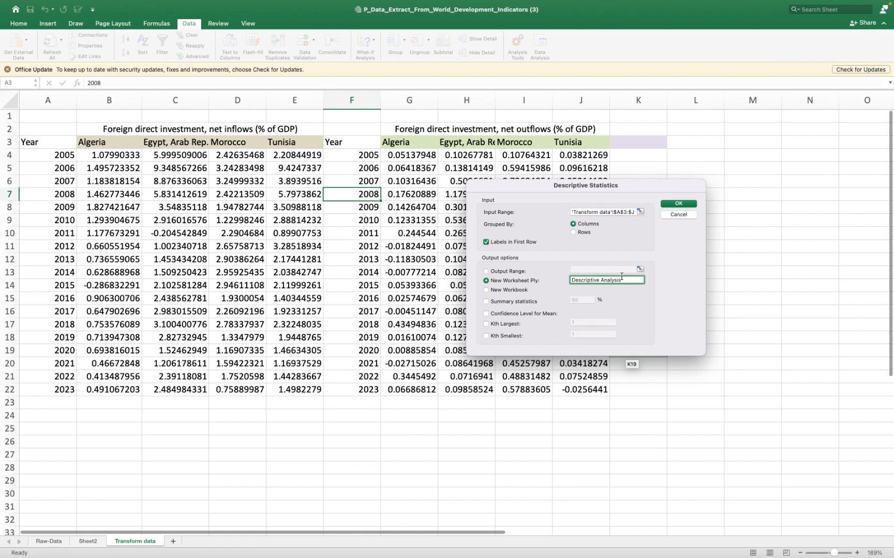
left_click(671, 206)
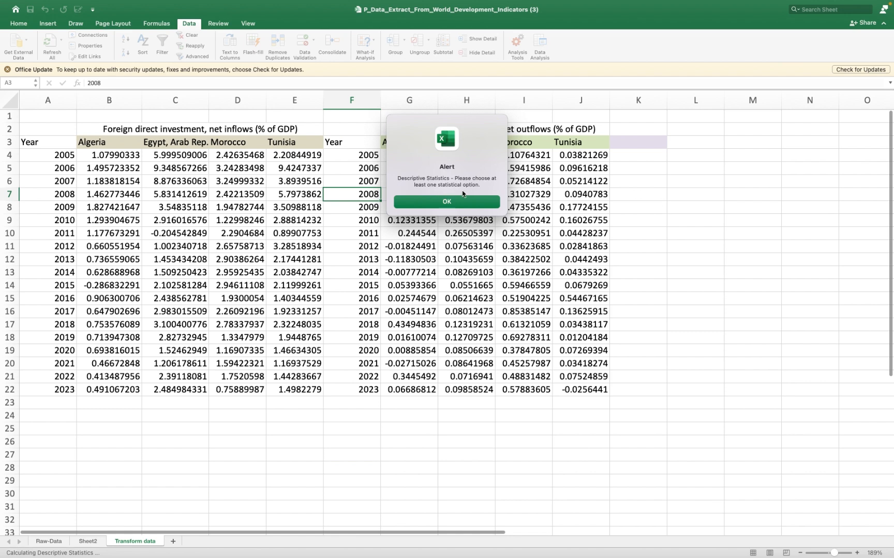
left_click(458, 204)
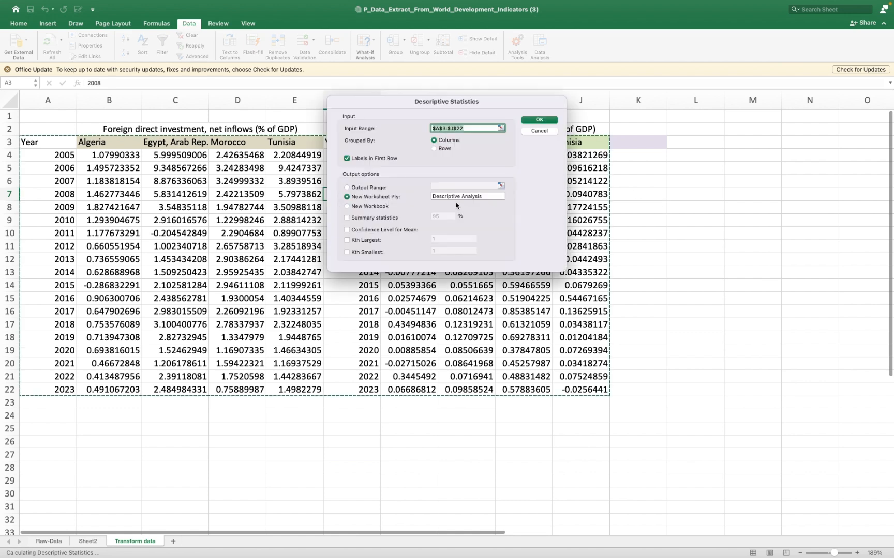
left_click(347, 219)
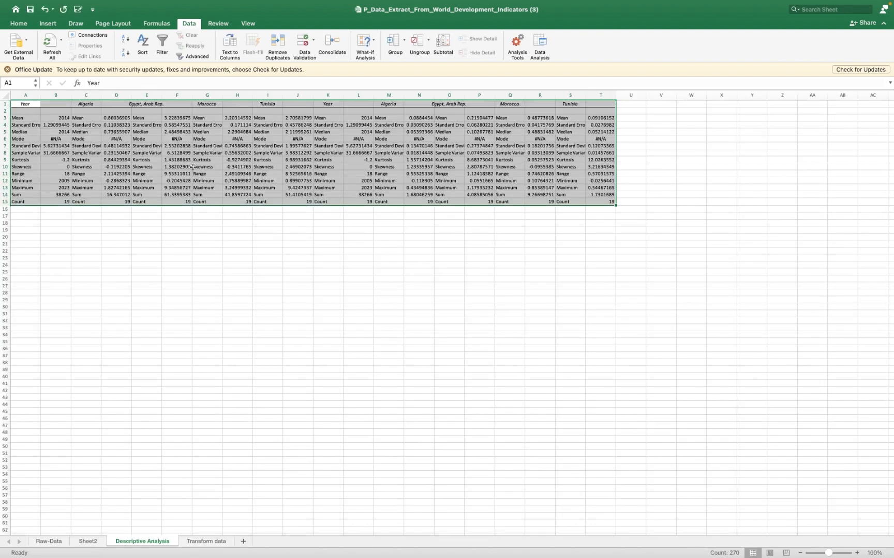
- Shade the Year statistics block A1:B15 on the Descriptive Analysis sheet with a light green fill
scroll(193, 167, "up", 5)
scroll(194, 167, "up", 10)
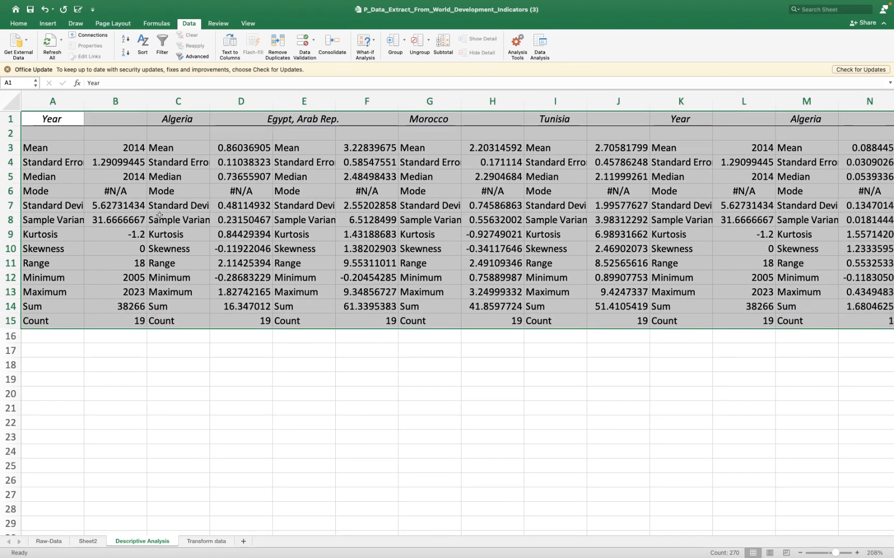
left_click(111, 340)
left_click_drag(56, 118, 124, 323)
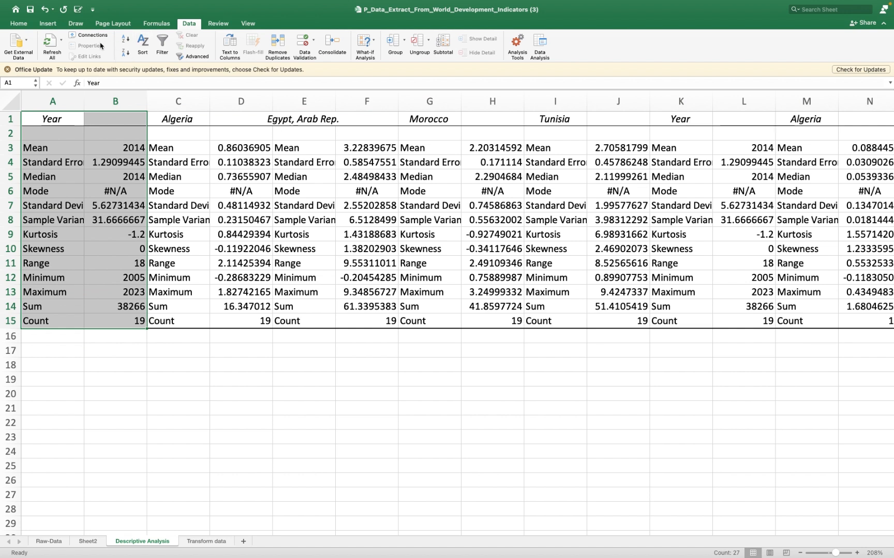
left_click(21, 24)
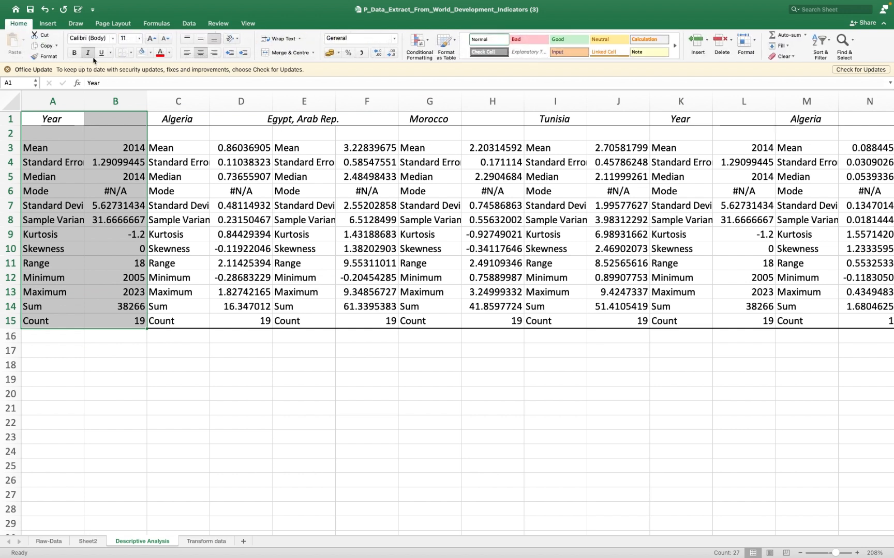
left_click(151, 52)
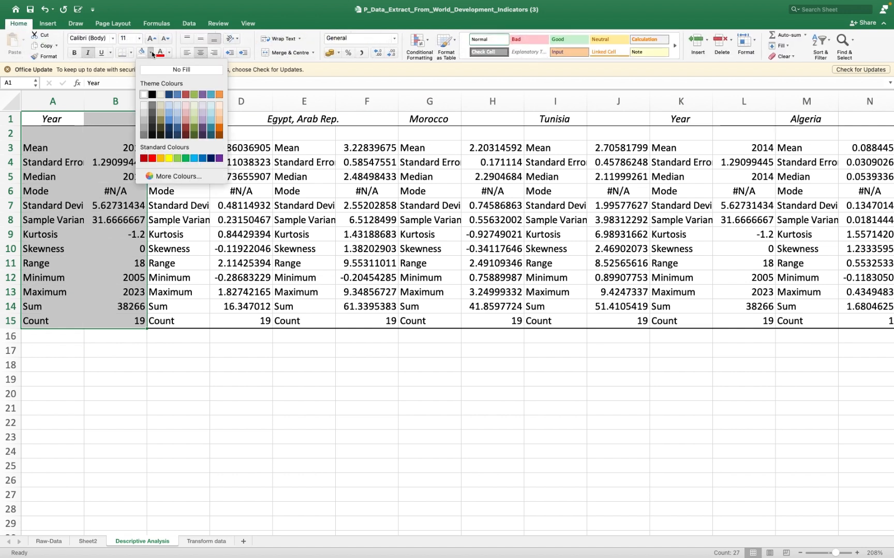
left_click(193, 106)
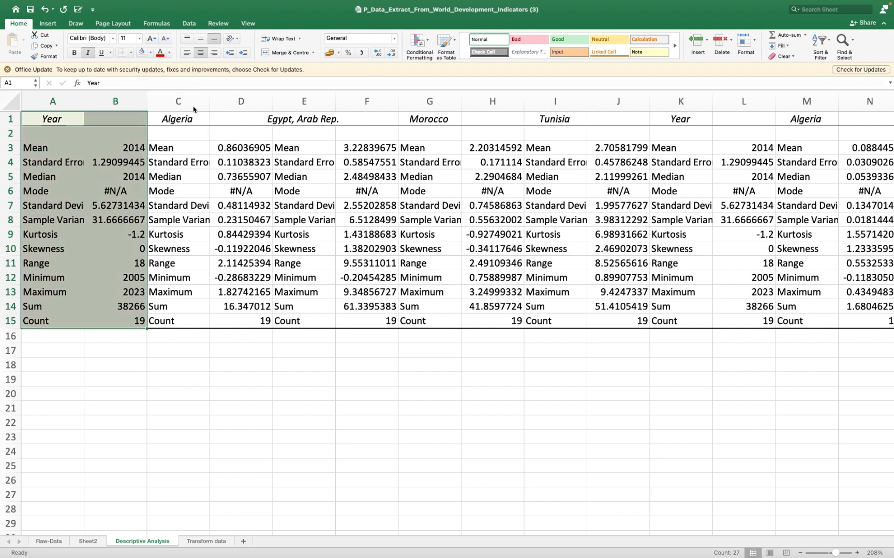
left_click(217, 161)
- Examine the Algeria statistics block C1:D15 and the Mode row across the countries
left_click_drag(181, 119, 238, 320)
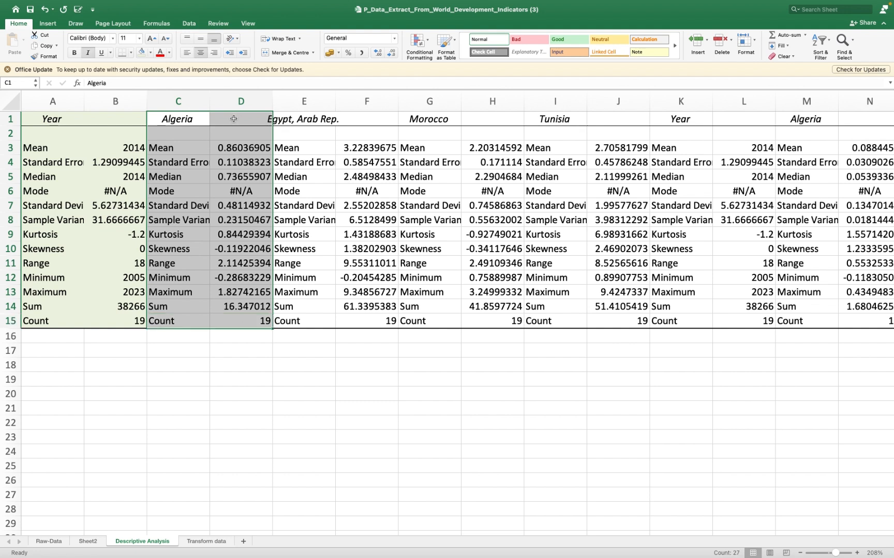
left_click(234, 119)
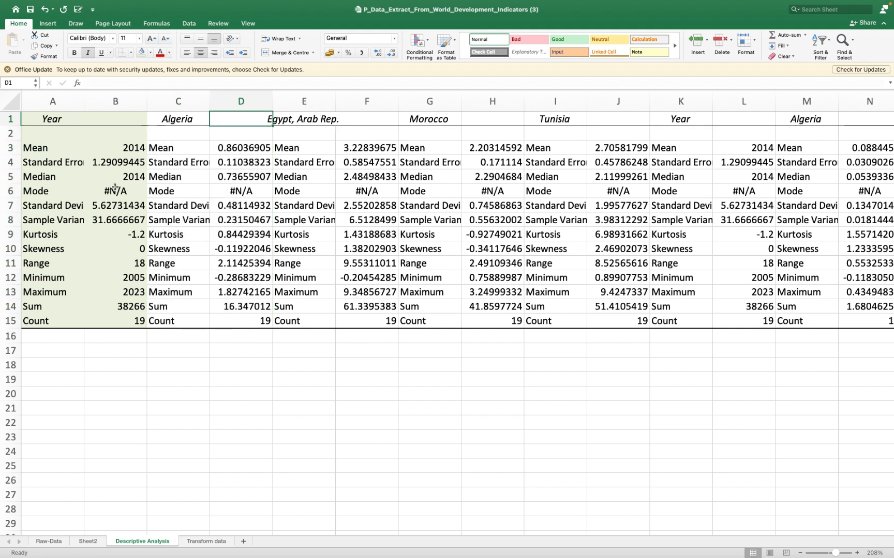
left_click(11, 191)
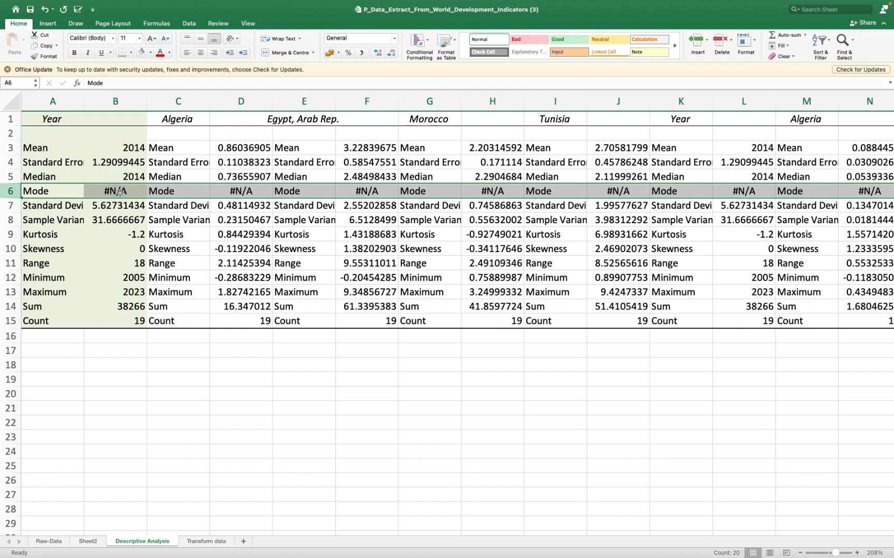
- Enter the notes Mean, Average and "sumation of all variable" in cells D19, E19 and F19
left_click(223, 380)
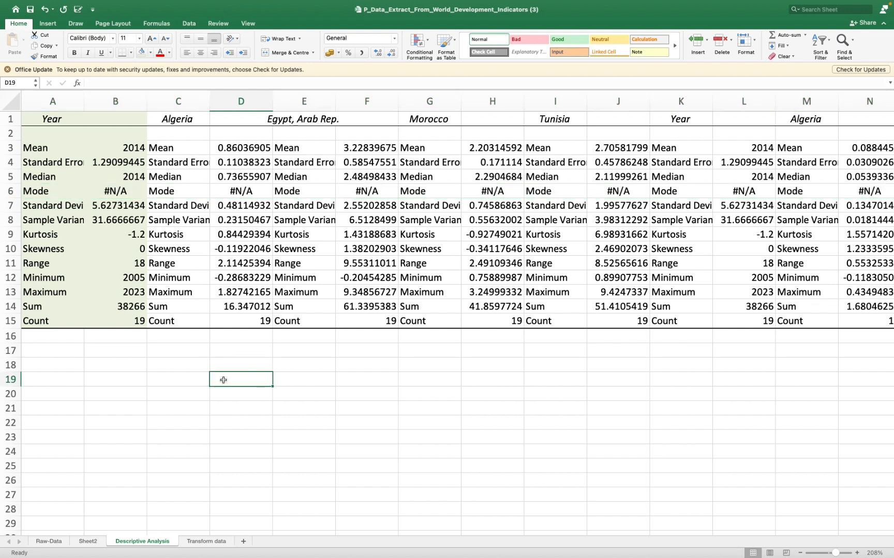
type("Mean")
key("Tab")
type("Average")
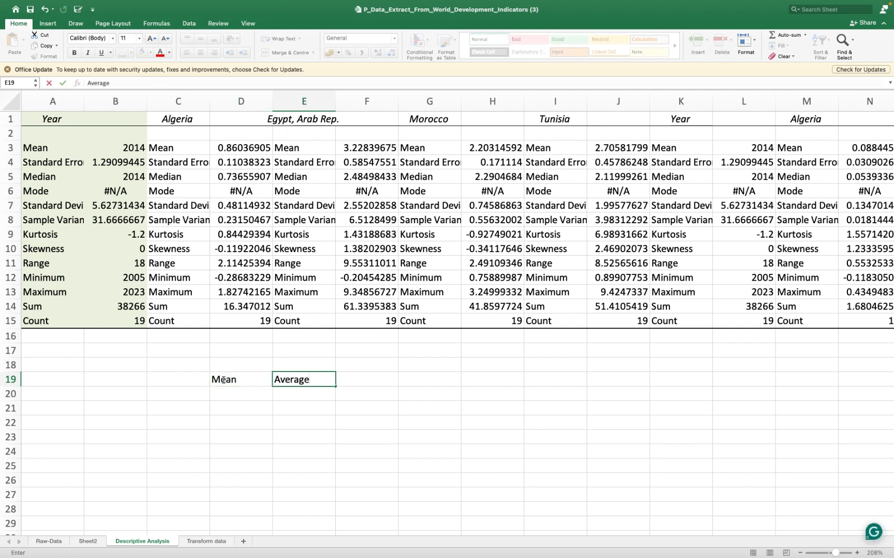
left_click(359, 380)
type("sum")
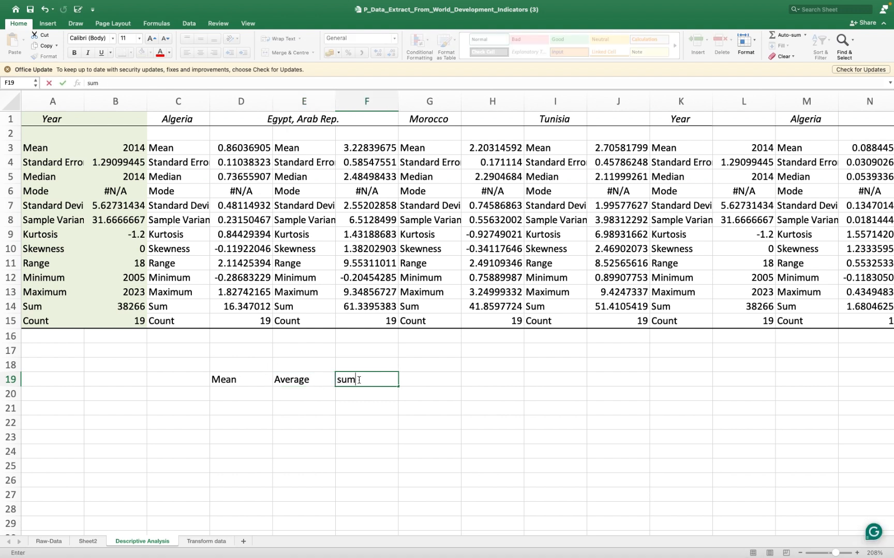
type("ation of all variable")
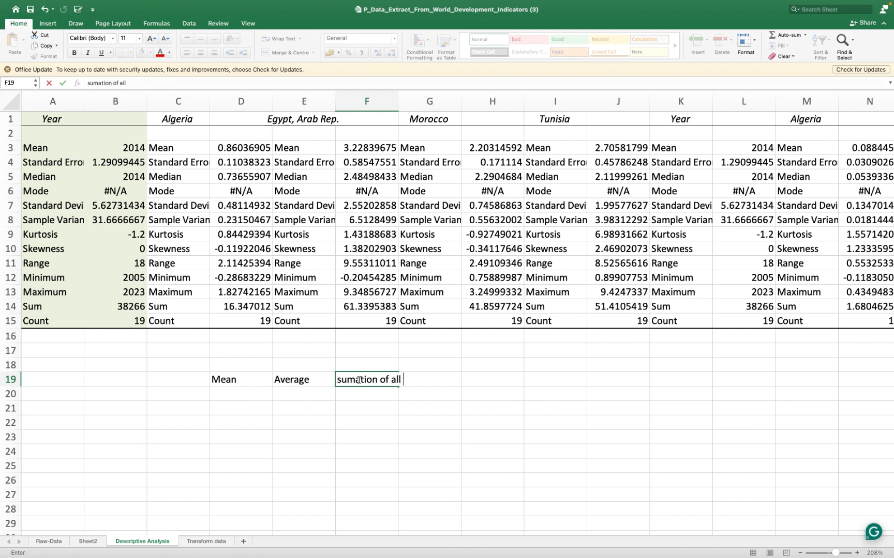
- Begin a "Sum of" note in F20, and clear the notes from rows 19 and 20
left_click(364, 398)
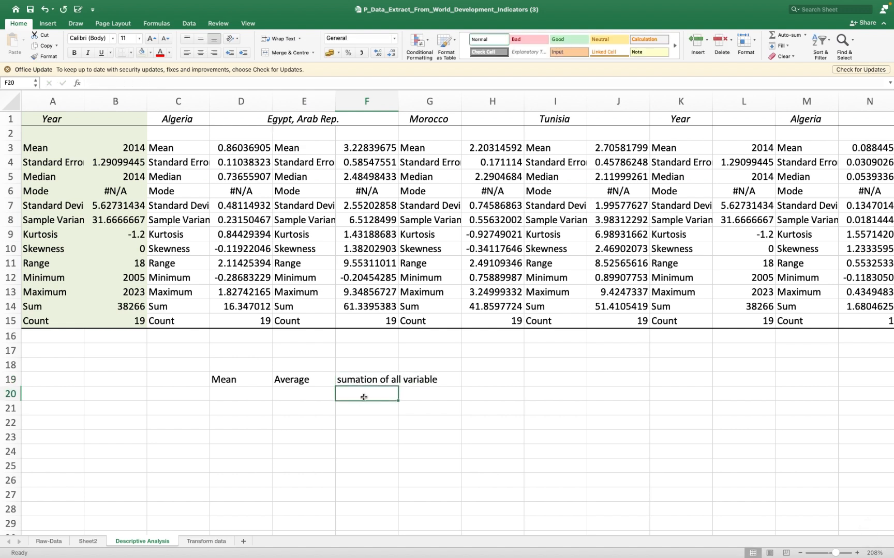
type("SUm")
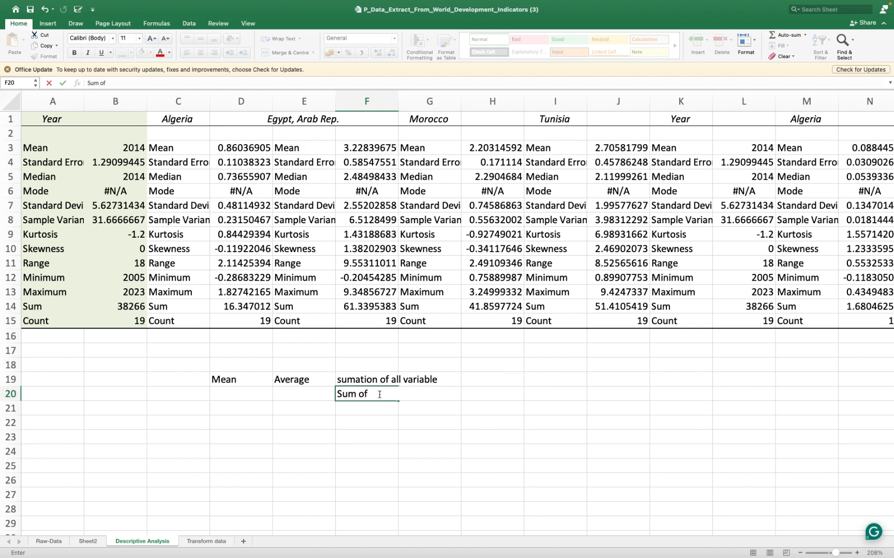
mouse_move(393, 400)
left_mouse_down()
mouse_move(214, 384)
mouse_move(414, 386)
mouse_move(404, 394)
left_mouse_up()
key("Delete")
left_click(247, 382)
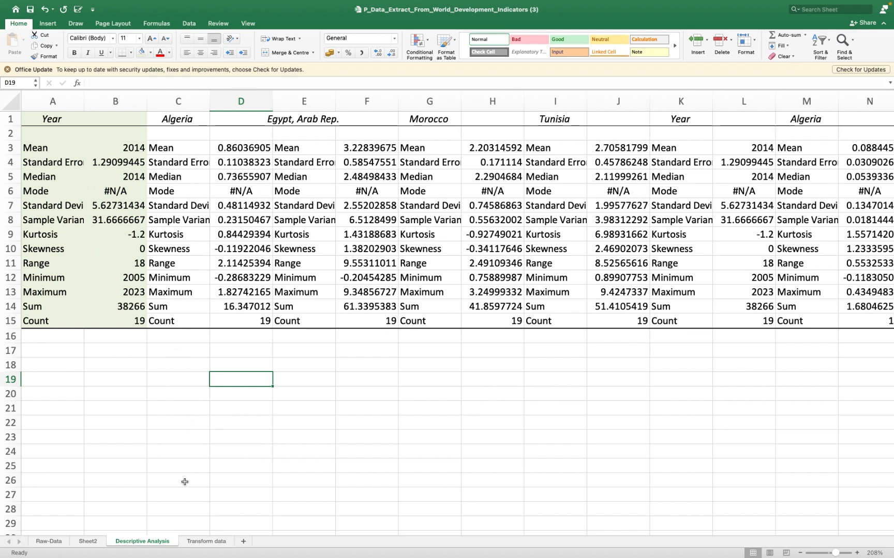
- Check Sheet2, and on the Transform data sheet copy Tunisia's 2005 and 2006 net outflow values to M4:M5
left_click(87, 541)
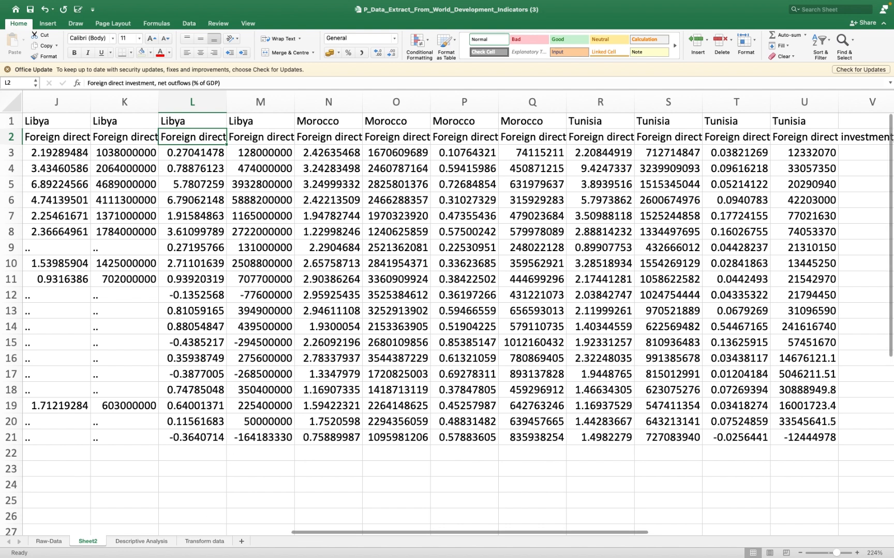
left_click(202, 541)
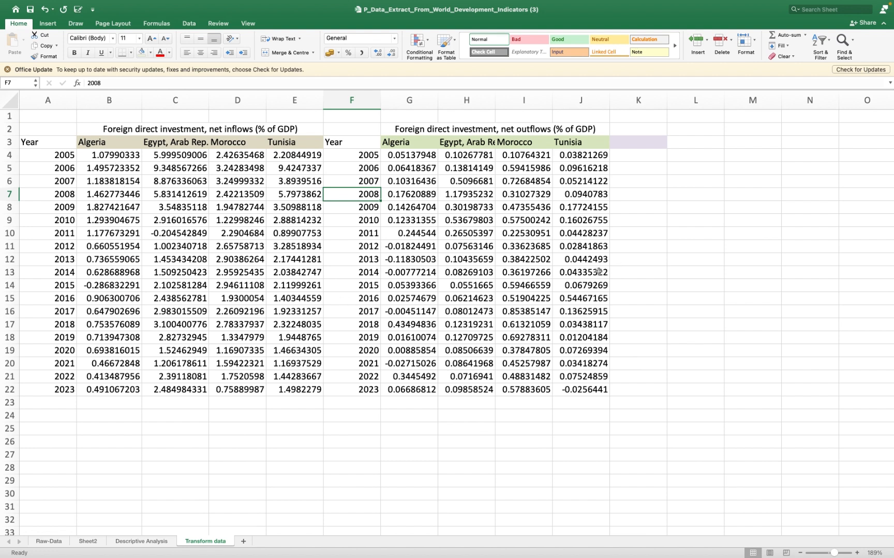
left_click_drag(577, 154, 577, 169)
key("super+c")
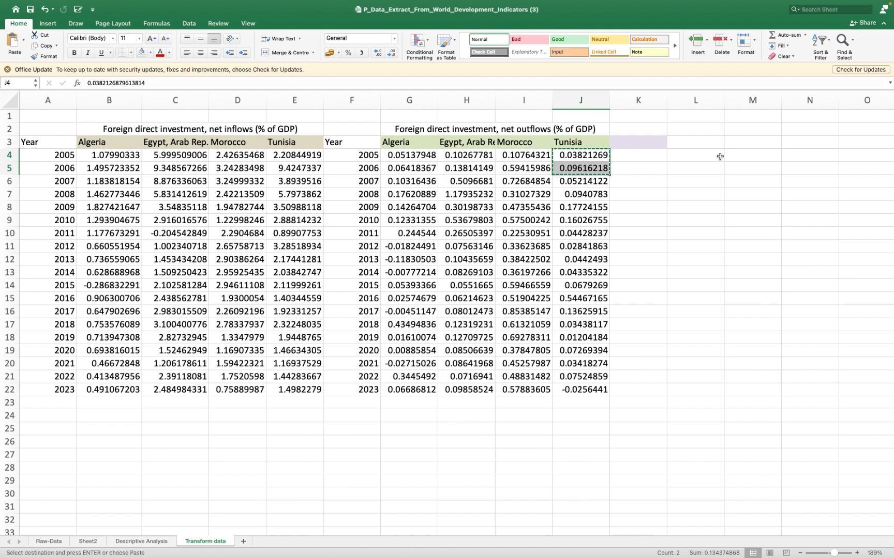
left_click(734, 156)
key("super+v")
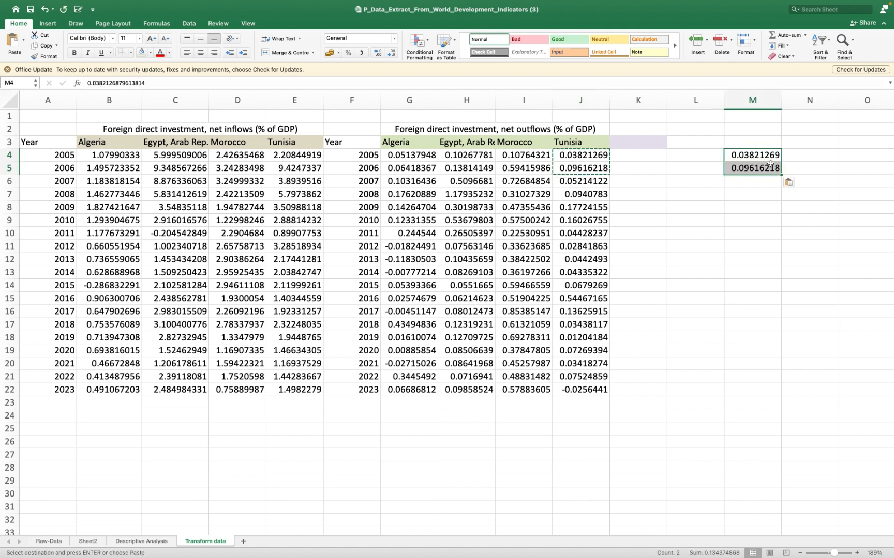
- Try to extend the two copied values as a series down to M19, and undo the fill
left_click_drag(780, 174, 787, 363)
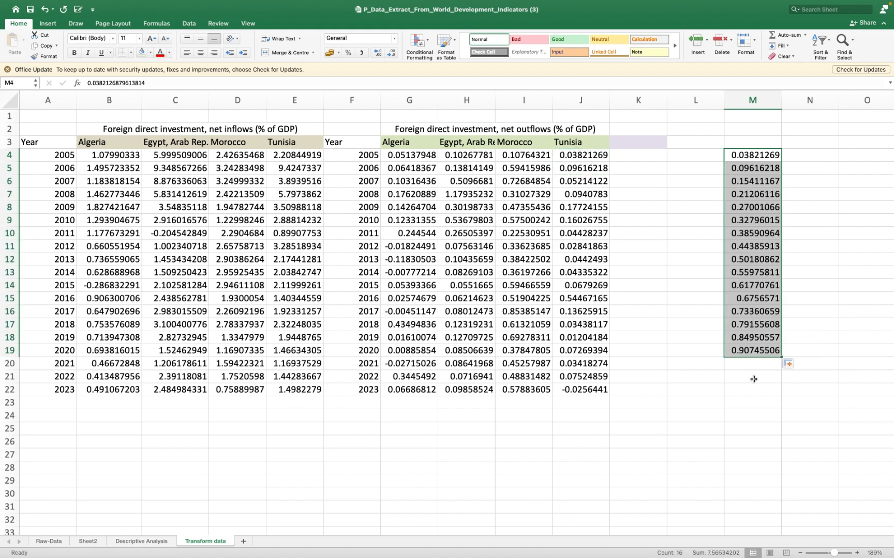
key("super+z")
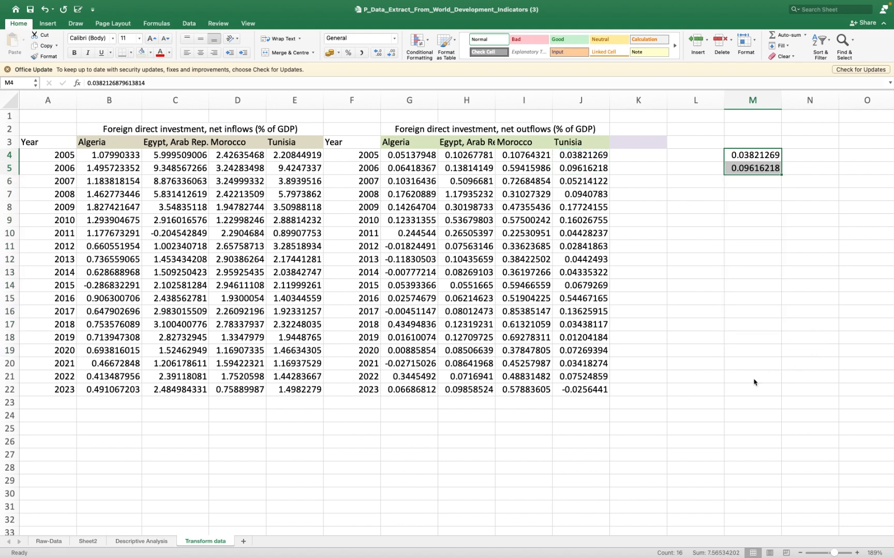
left_click(750, 182)
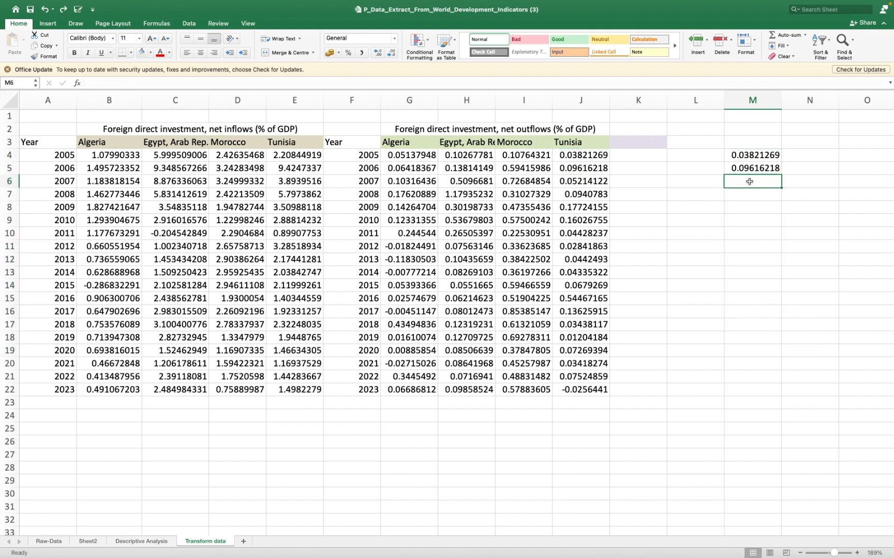
- Duplicate the values of M4:M5 in M6:M7 and extend the column M sample down to M16
left_click_drag(747, 157, 750, 169)
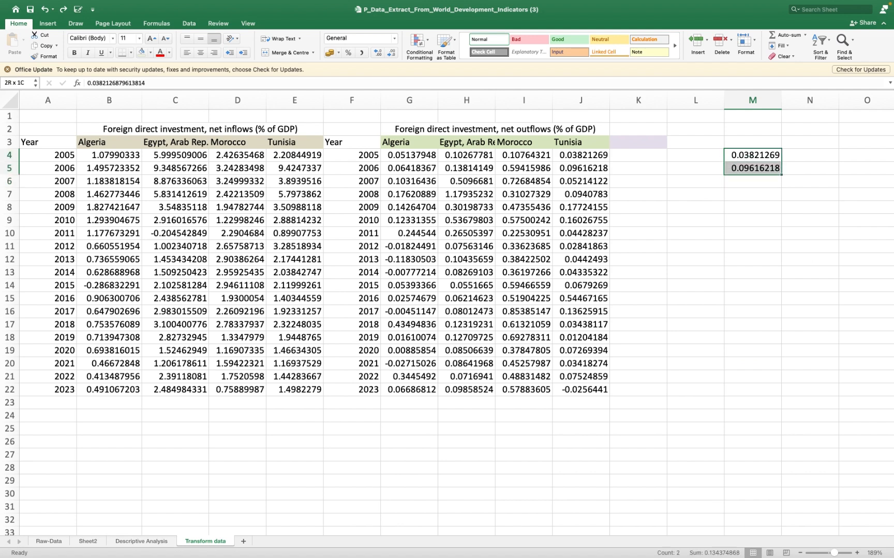
key("super+c")
left_click(747, 182)
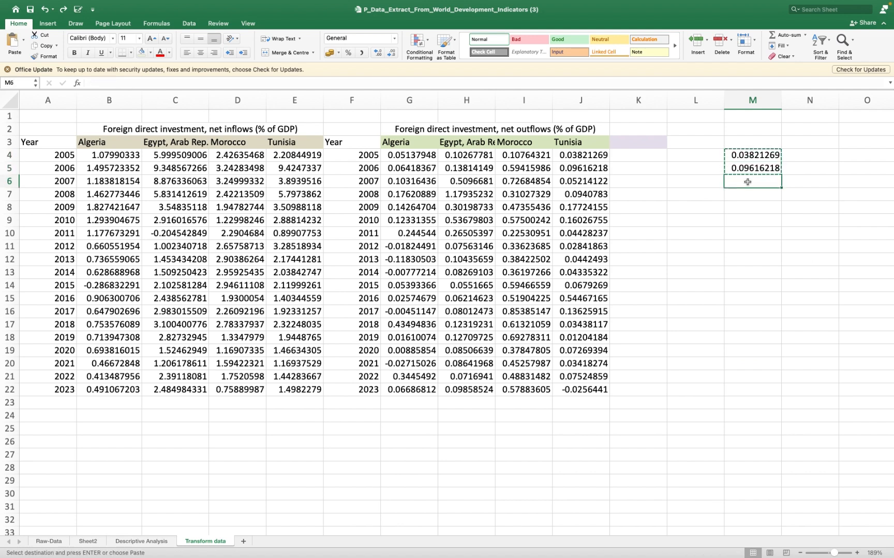
key("super+v")
left_click(750, 218)
left_click_drag(750, 150, 788, 325)
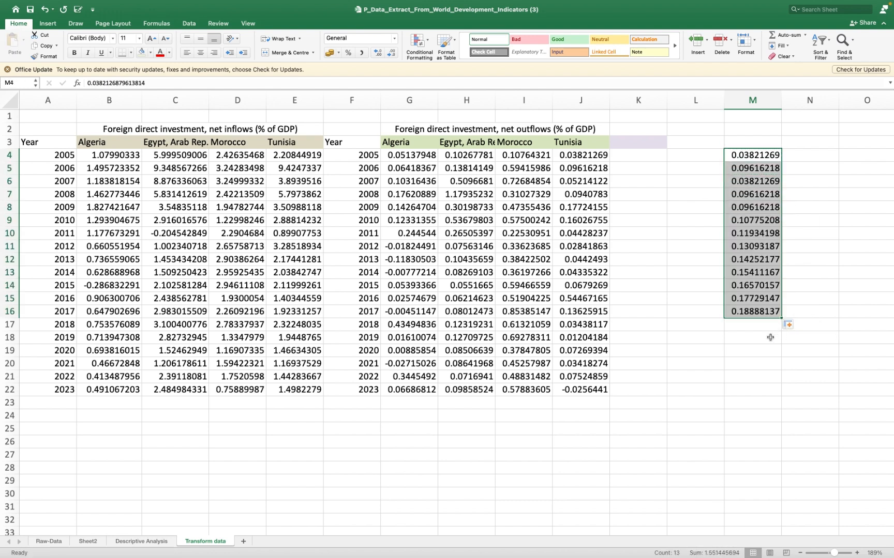
- Try to calculate the mode of the column M sample with a =mod formula in M17
left_click(766, 330)
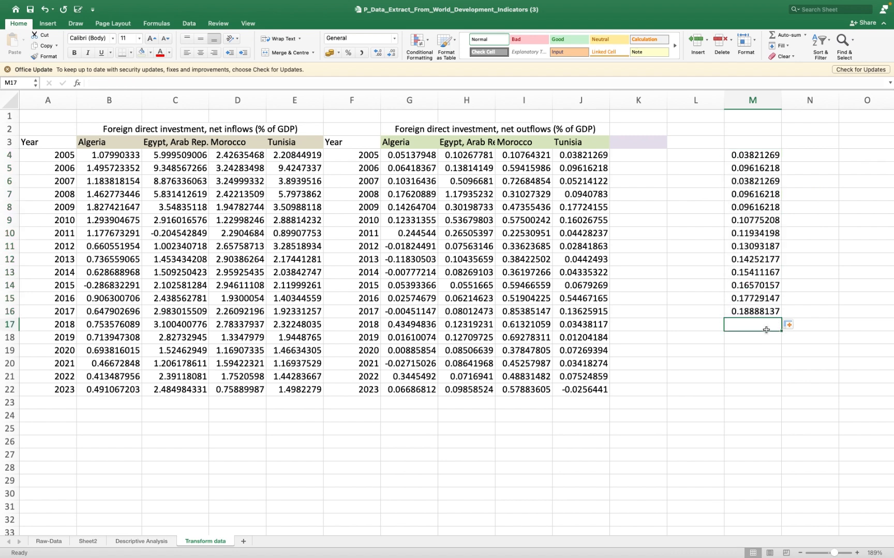
type("=mod")
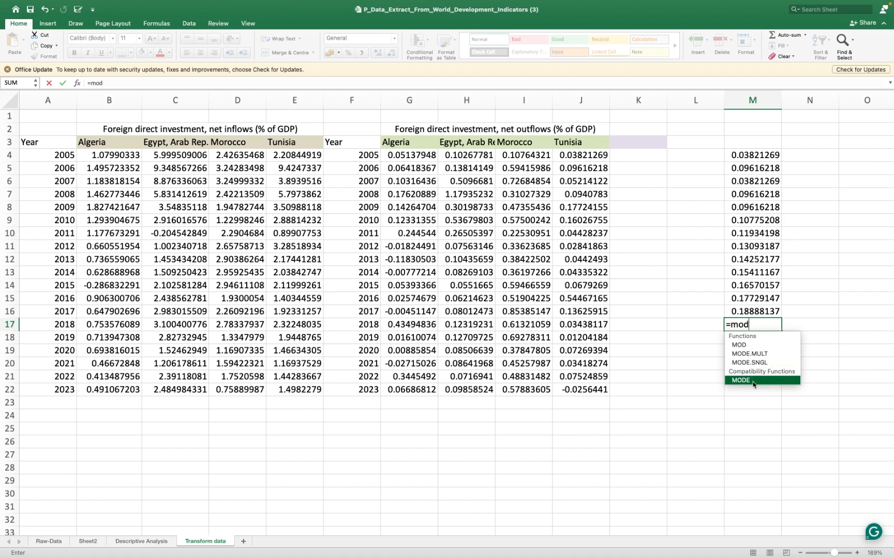
left_click(709, 284)
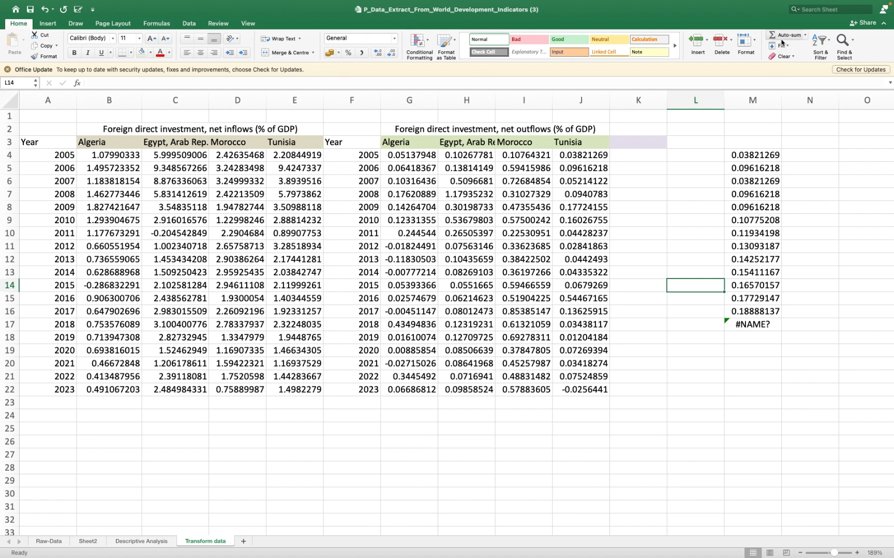
- Start the Descriptive Statistics tool and set its input range to $M$4:$M$16
left_click(189, 23)
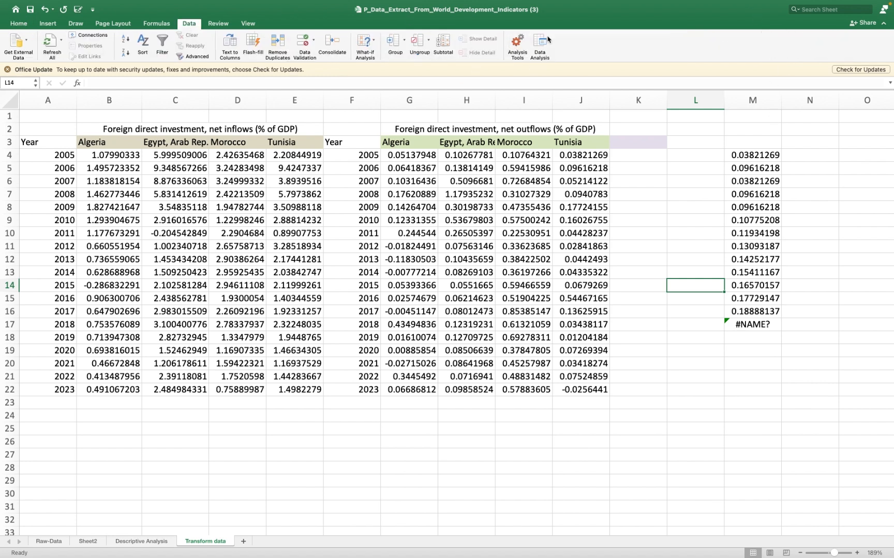
left_click(543, 46)
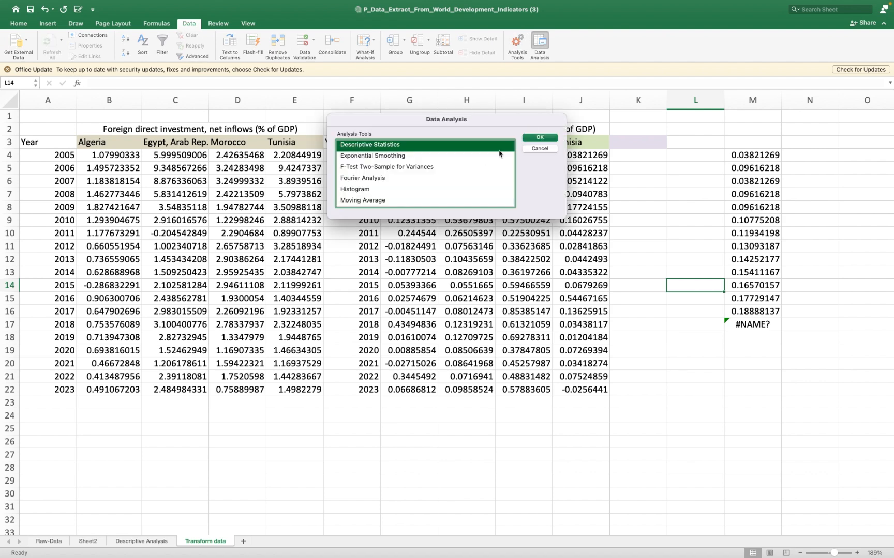
left_click(539, 137)
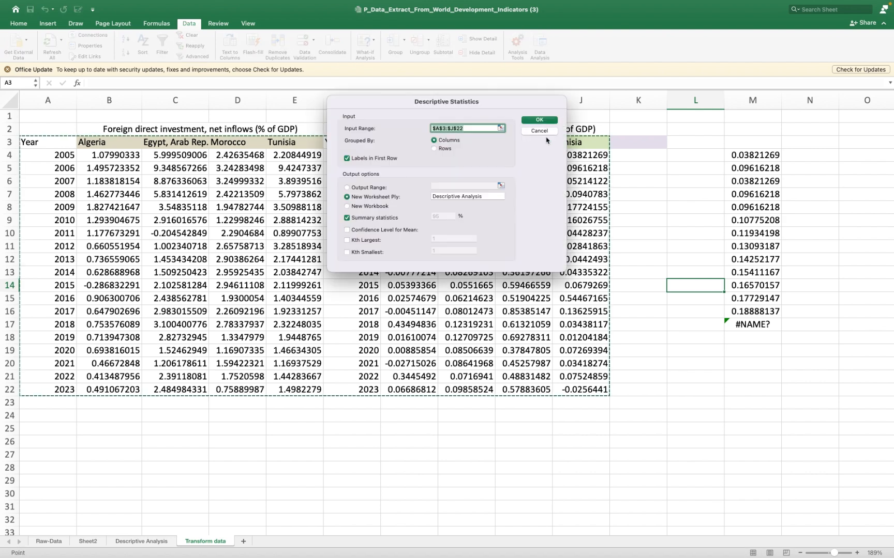
left_click_drag(734, 149, 758, 316)
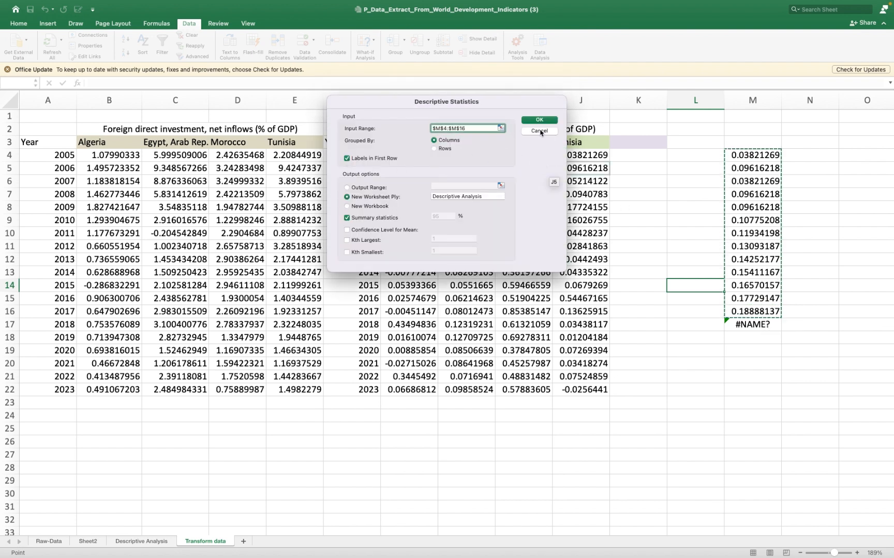
- Set the output range to $M$20:$O$28 on the current sheet and run Descriptive Statistics on the column M sample
left_click(347, 187)
left_click(469, 187)
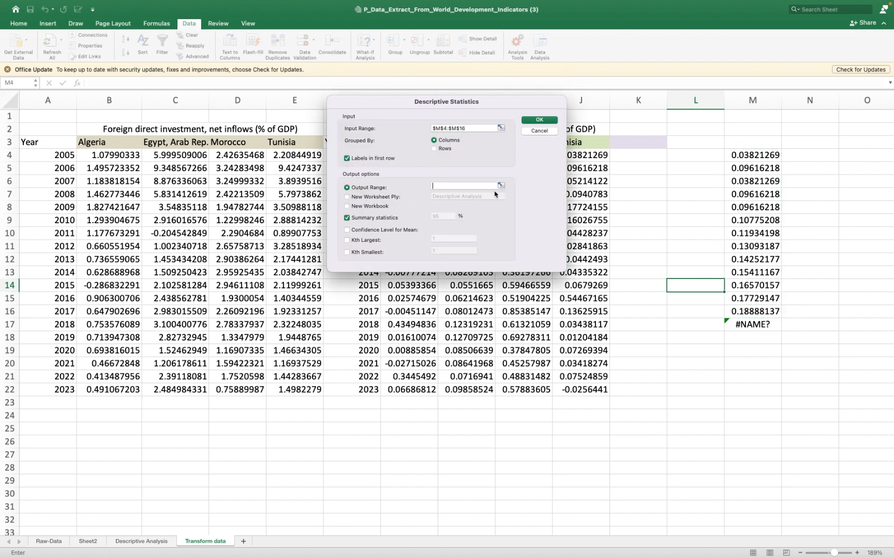
left_click(500, 186)
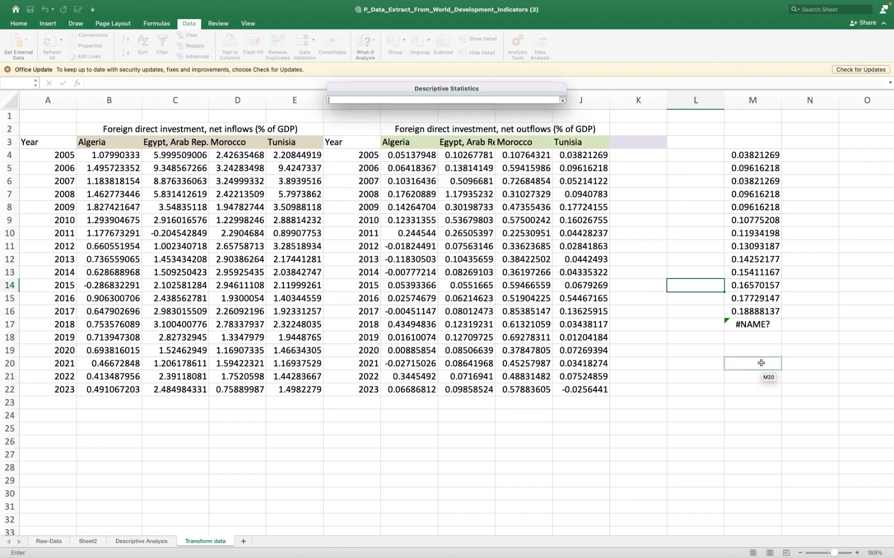
left_click_drag(738, 360, 772, 460)
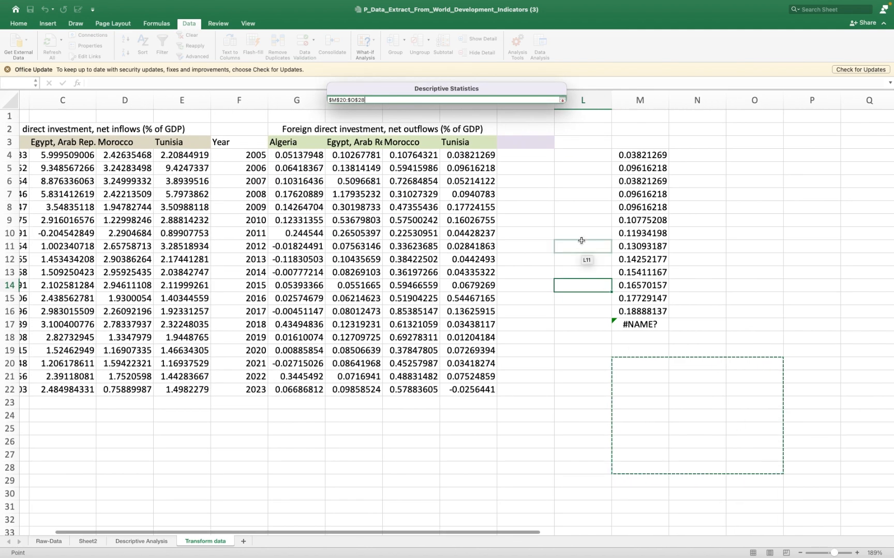
left_click(562, 100)
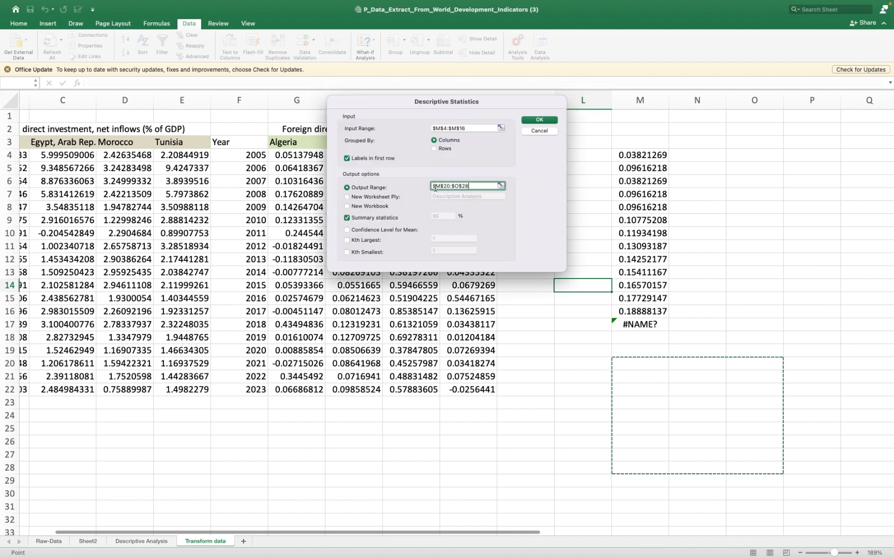
left_click(538, 120)
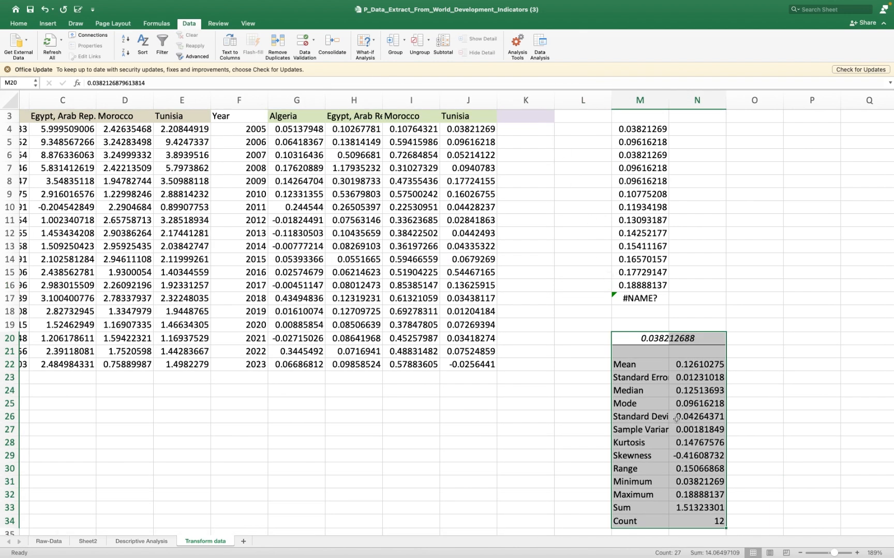
- Compare the calculated mode in N25 with the repeated values in M5, M7 and M8, and select the column M sample with its statistics
left_click(693, 402)
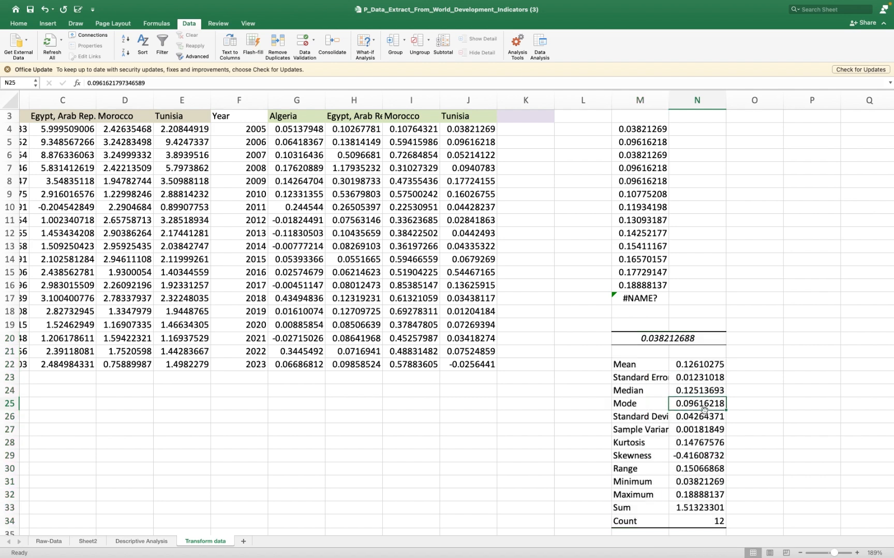
left_click(663, 145)
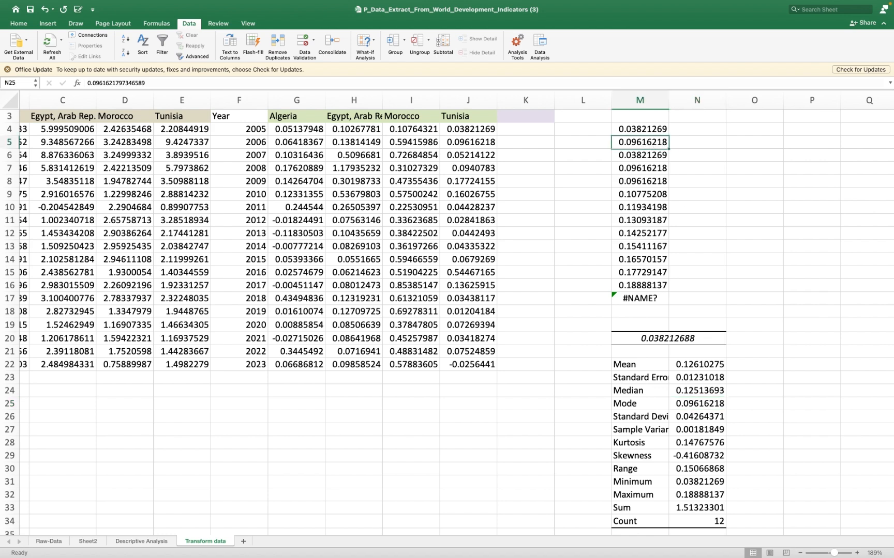
left_click(657, 169)
key("Down")
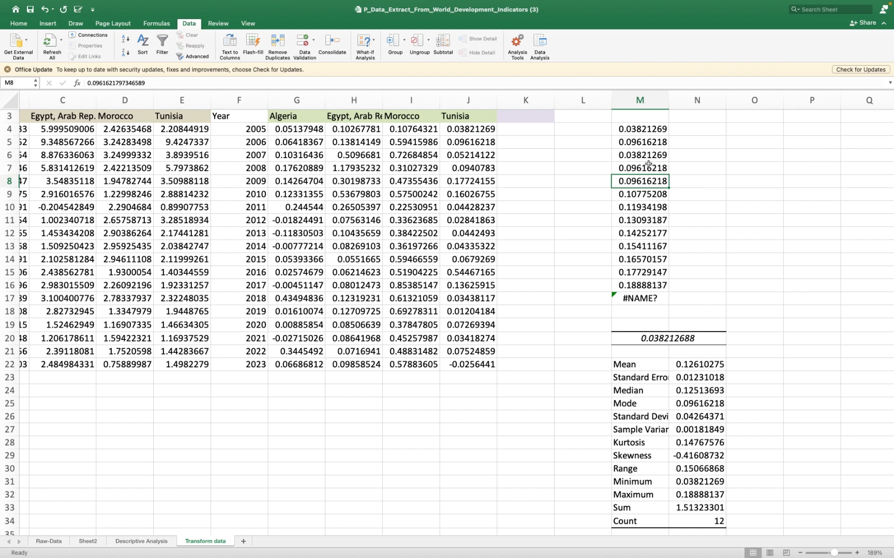
left_click_drag(642, 120, 742, 534)
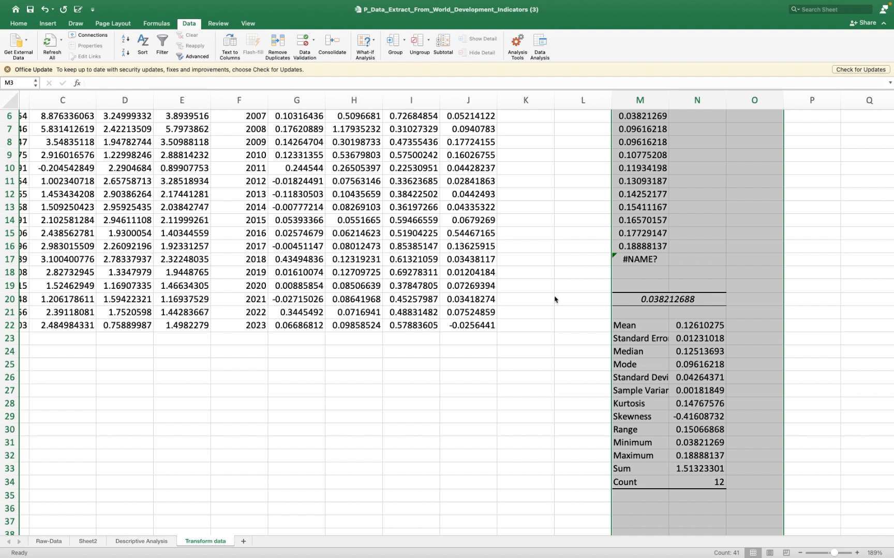
- Review the country statistics on the Descriptive Analysis sheet
left_click(147, 543)
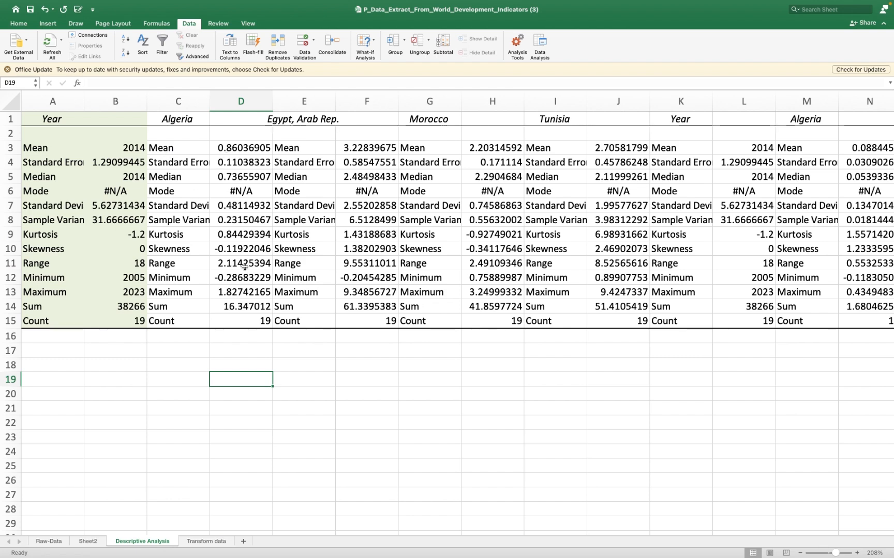
scroll(244, 362, "down", 1)
scroll(244, 362, "up", 1)
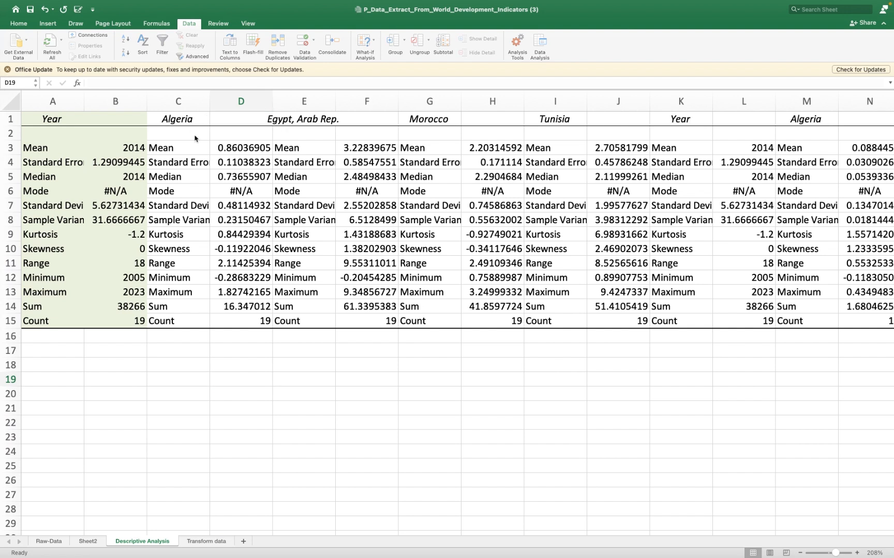
key("ctrl+Left")
key("ctrl+Right")
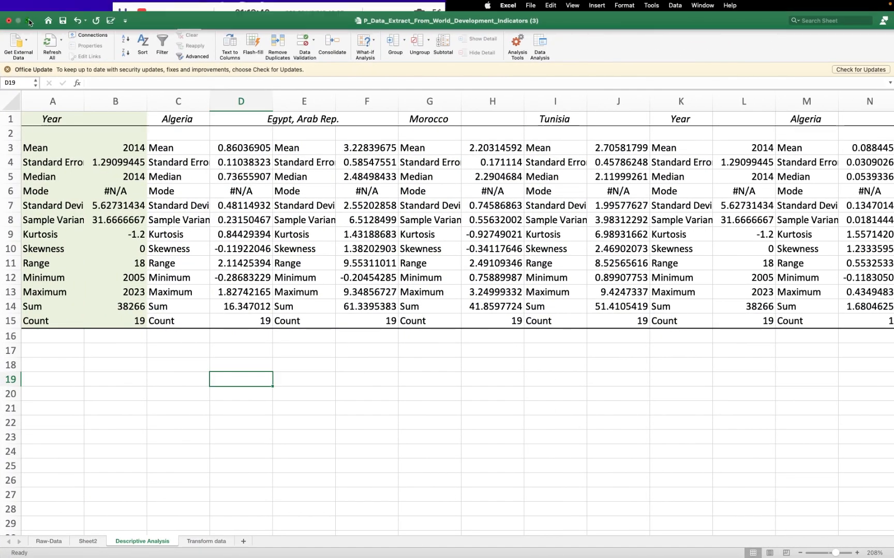
- Take the workbook out of full screen and arrange its resized window beside the Project document in Word
left_click(29, 21)
left_click_drag(347, 337, 256, 21)
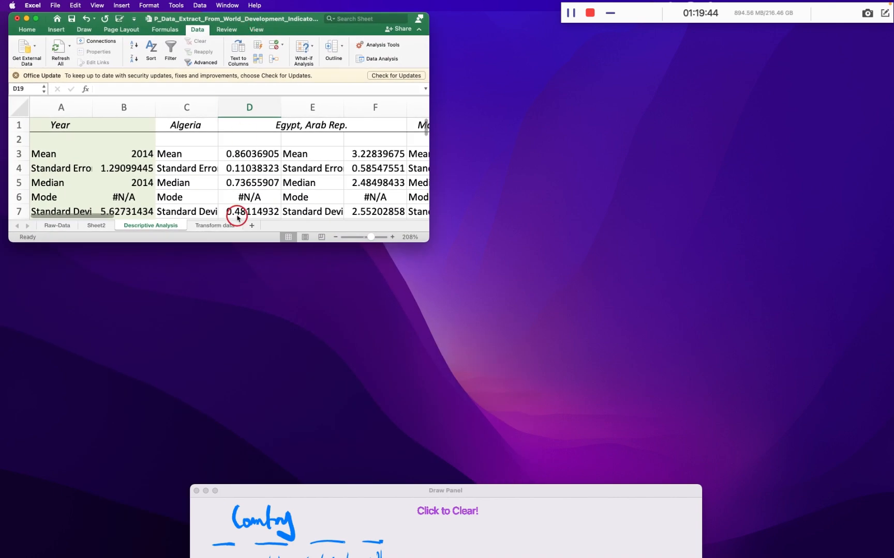
left_click_drag(239, 243, 288, 557)
key("ctrl+Right")
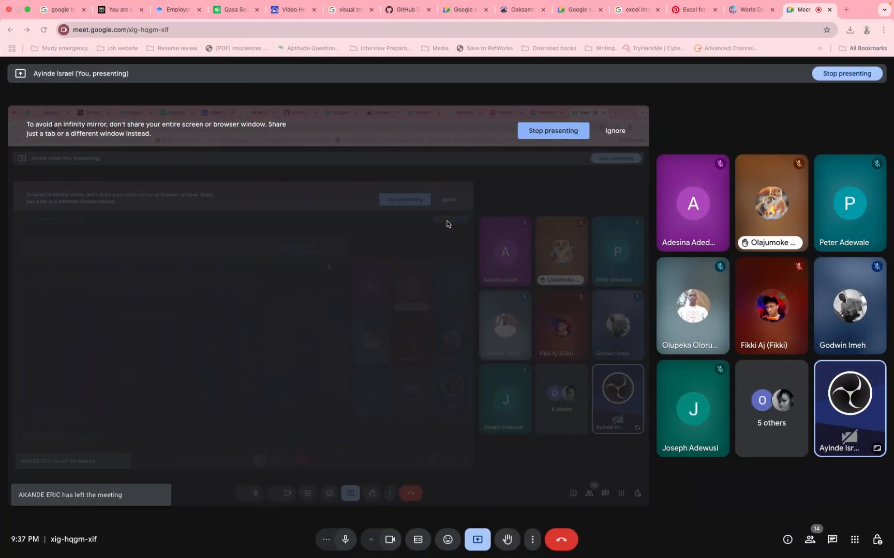
key("ctrl+Left")
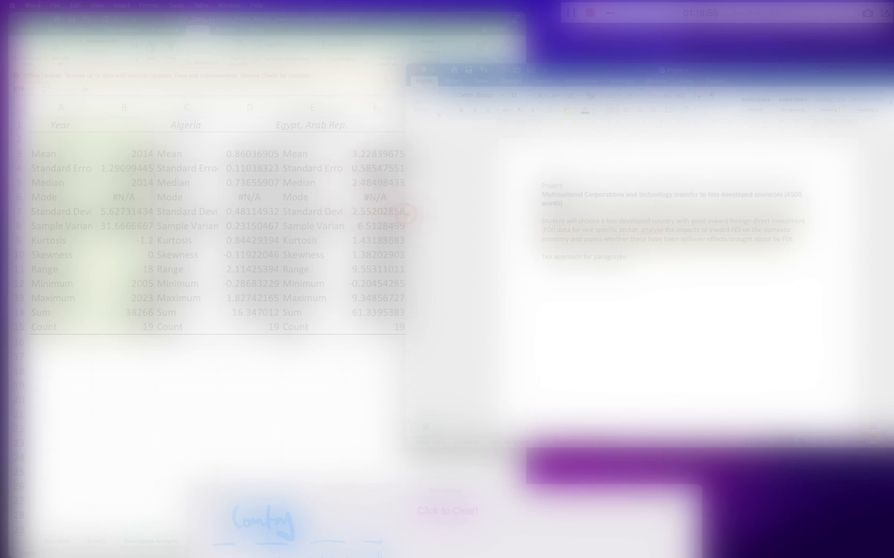
left_click_drag(406, 213, 552, 214)
left_click_drag(713, 71, 660, 45)
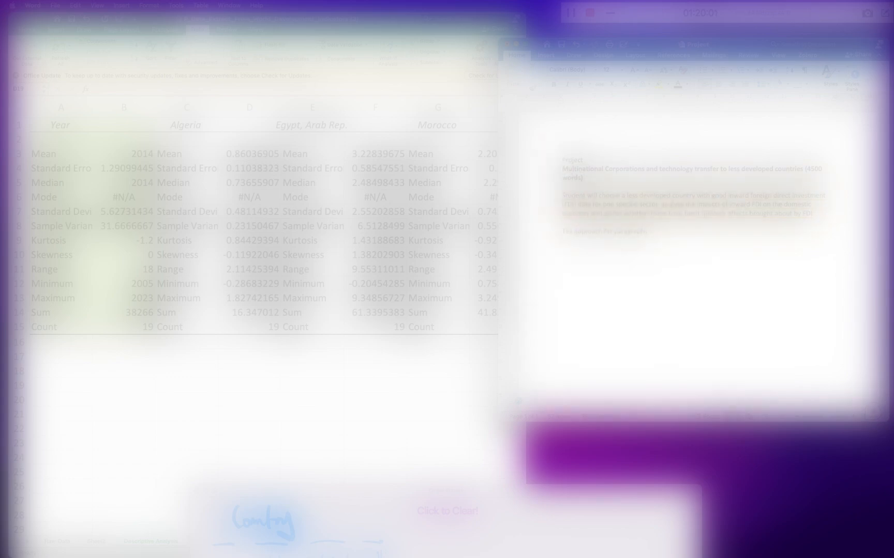
- Go to the blank space at the start of the Project document and open the table size picker
scroll(561, 161, "up", 5)
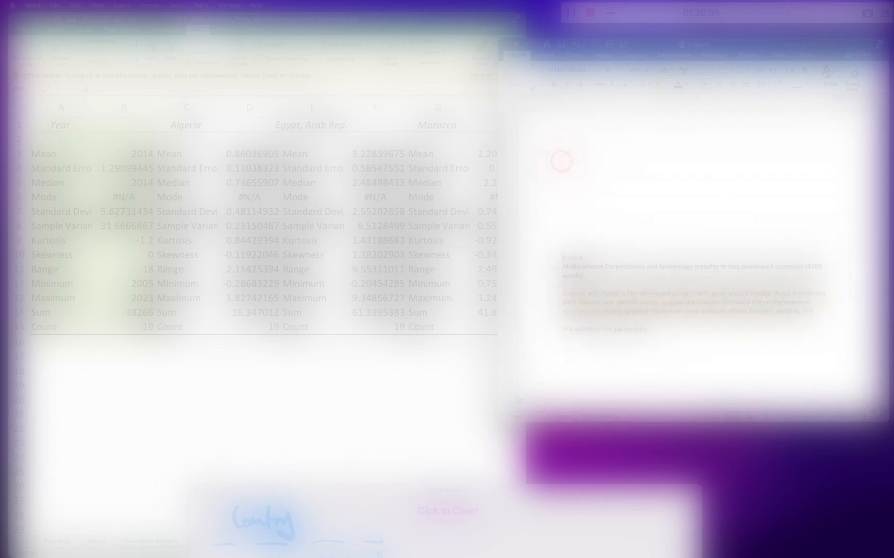
scroll(561, 161, "up", 5)
scroll(561, 161, "up", 5)
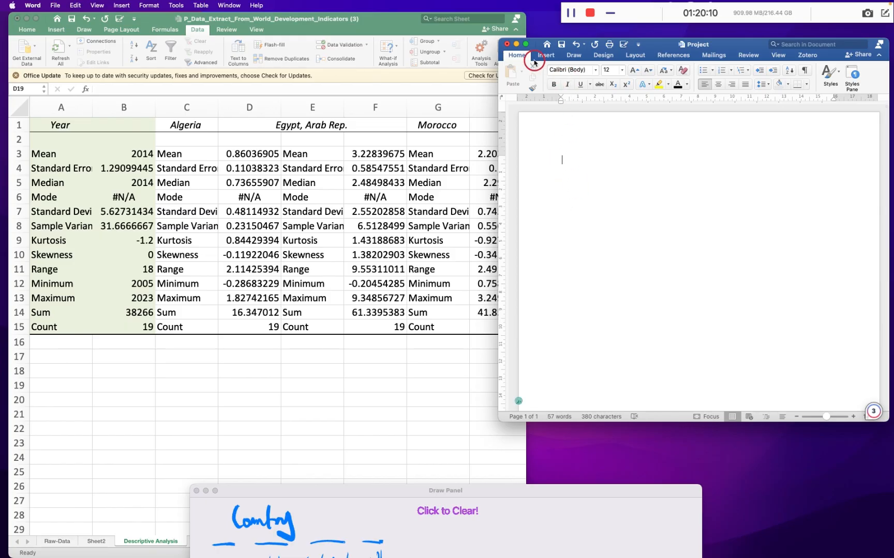
left_click(544, 56)
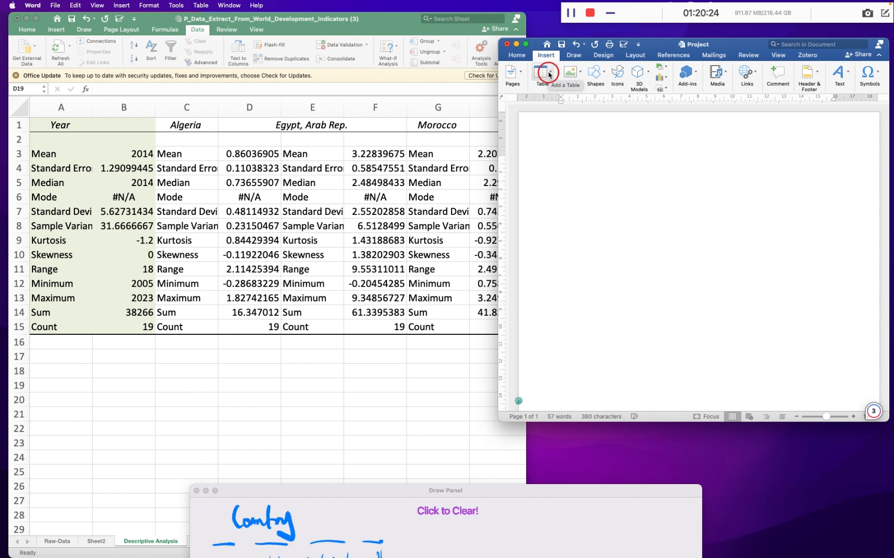
left_click(549, 74)
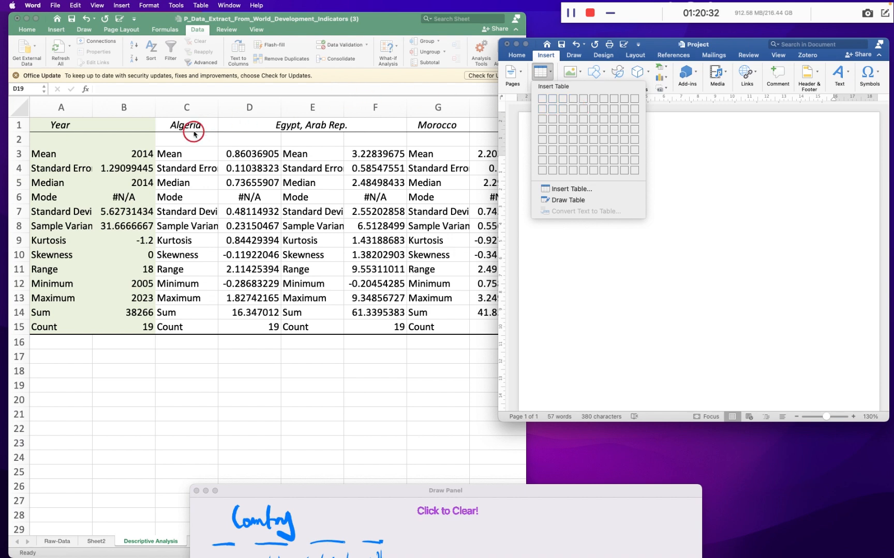
- Examine the statistics on the Descriptive Analysis sheet in Excel, including the year minimum and Algeria's minimum and maximum
scroll(194, 133, "right", 2)
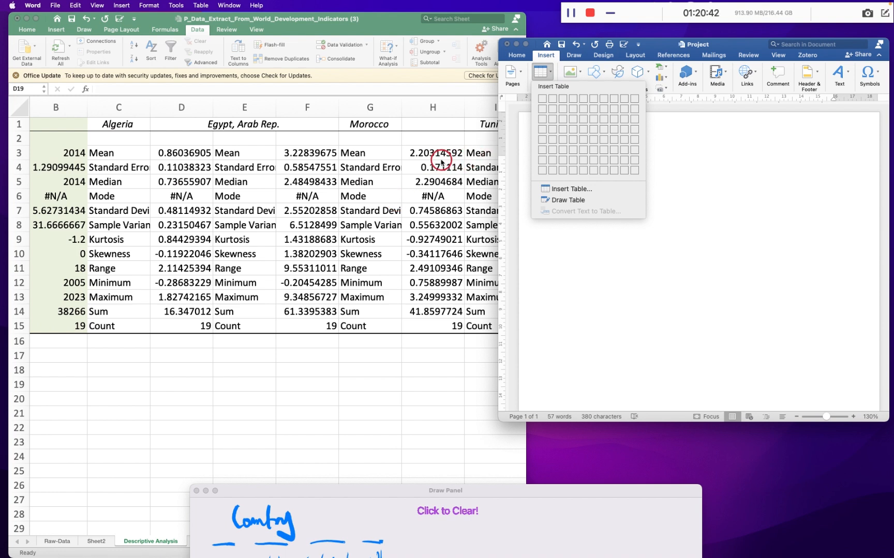
scroll(97, 153, "left", 2)
left_click(41, 156)
left_click(41, 157)
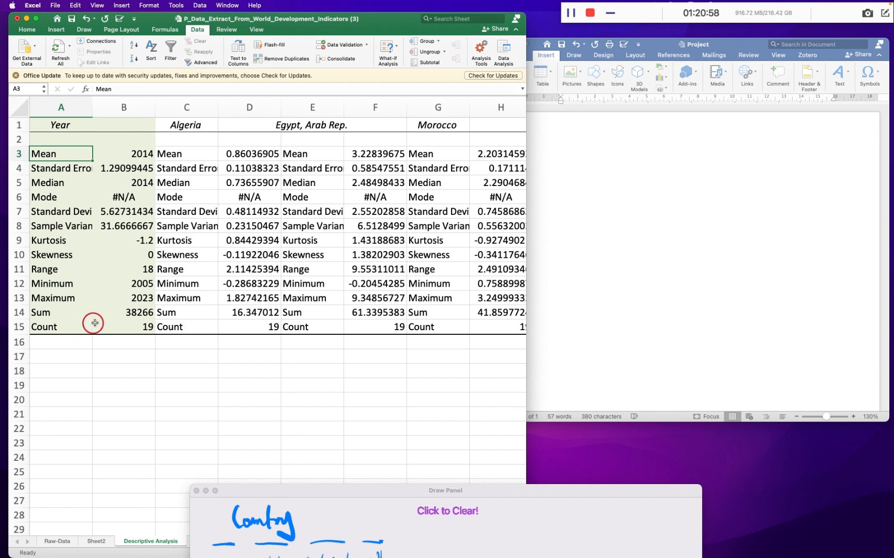
left_click(136, 283)
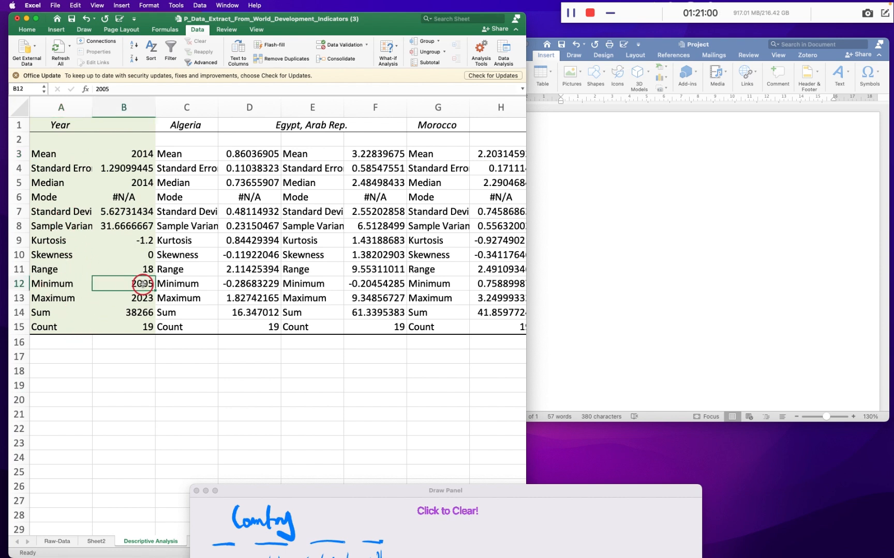
left_click(249, 284)
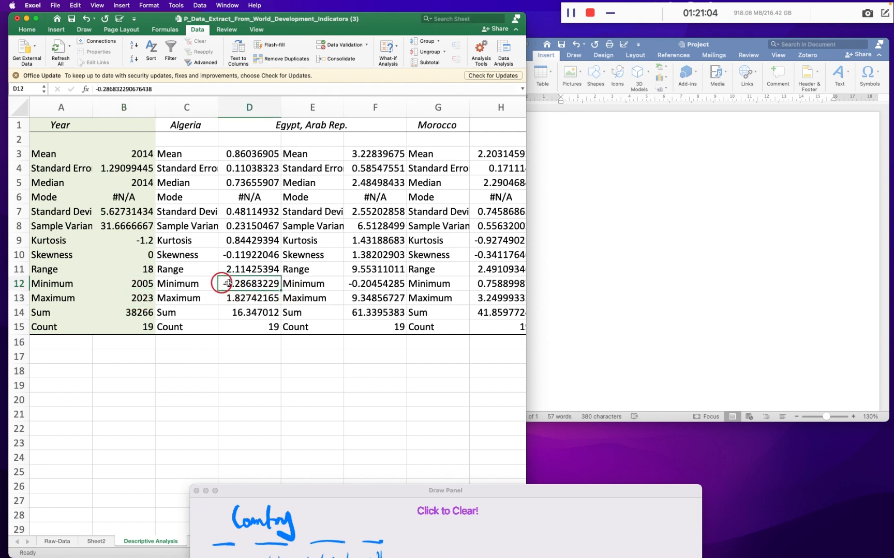
left_click(234, 299)
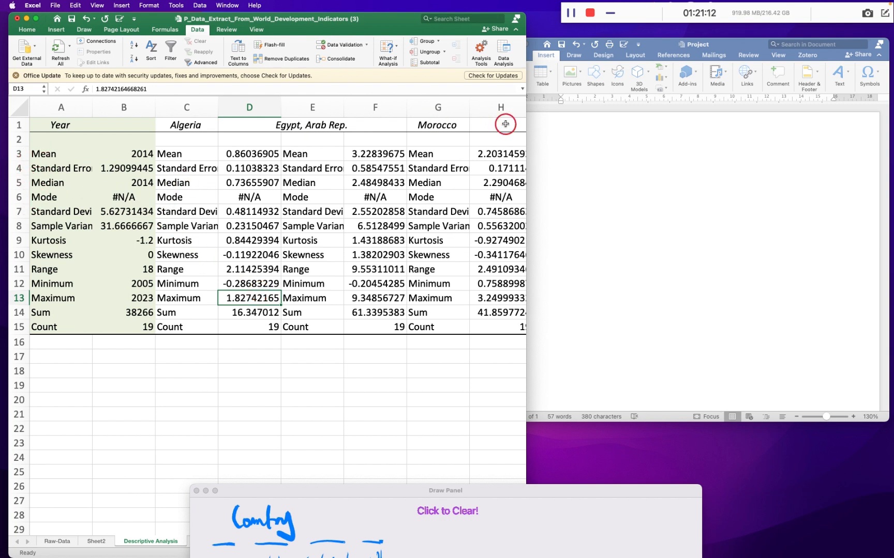
- Copy "Foreign direct investment, net inflows (% of GDP)" from Sheet2 cell B2 into the Word document as a title followed by a new line
left_click(97, 542)
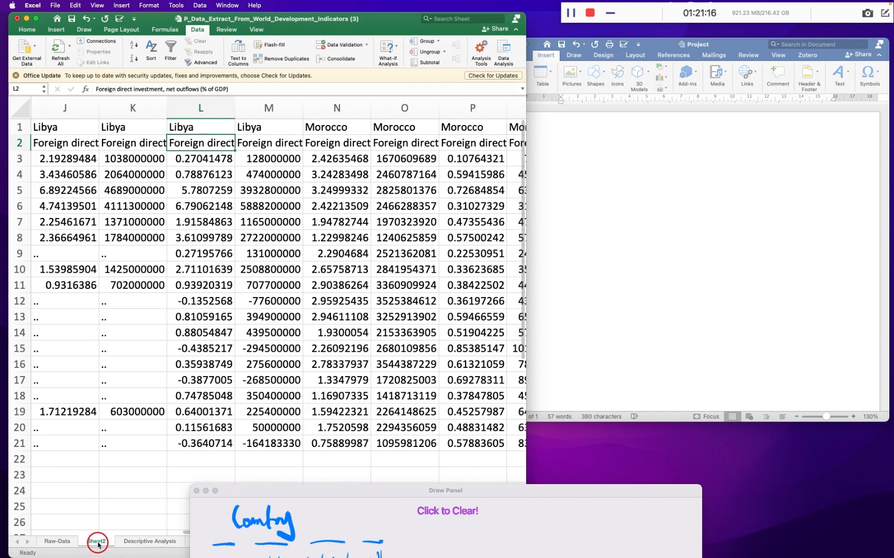
scroll(180, 355, "left", 10)
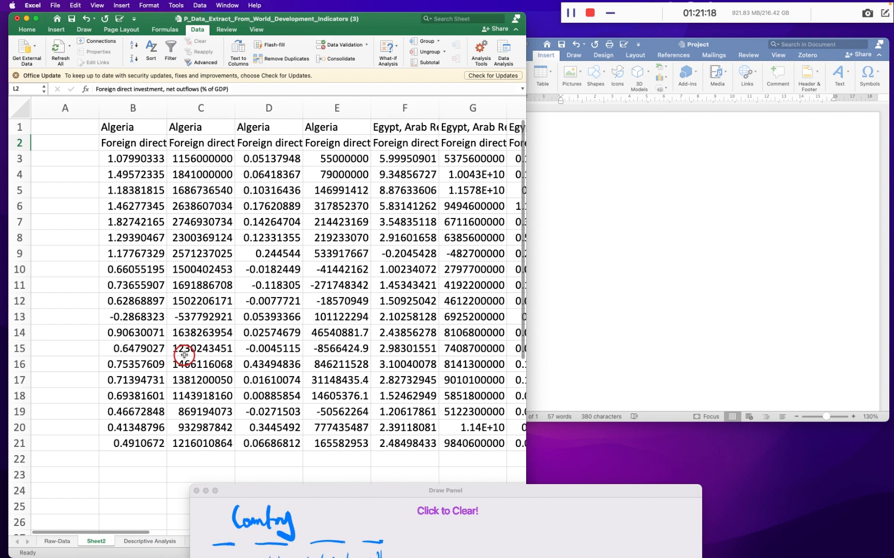
left_click(148, 141)
left_click(237, 87)
left_click_drag(225, 89, 91, 89)
key("super+c")
left_click(644, 144)
left_click(555, 157)
key("super+v")
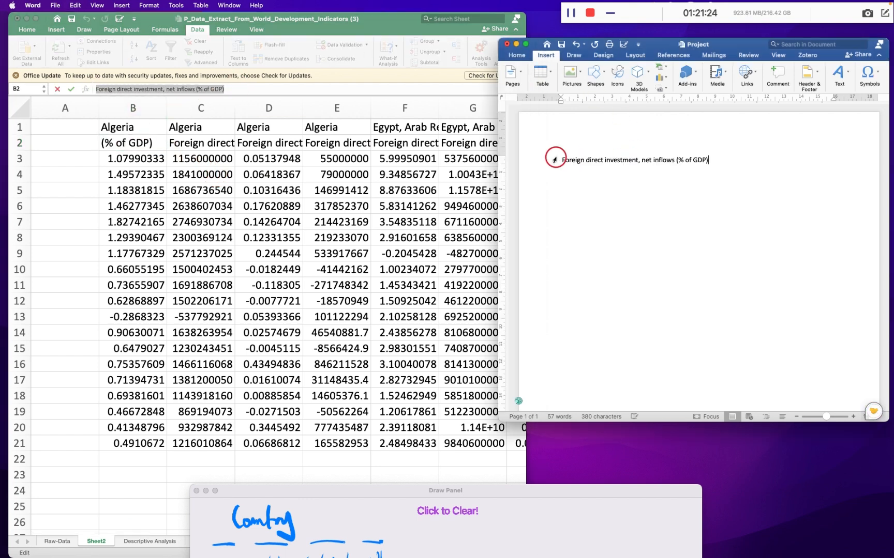
key("Return")
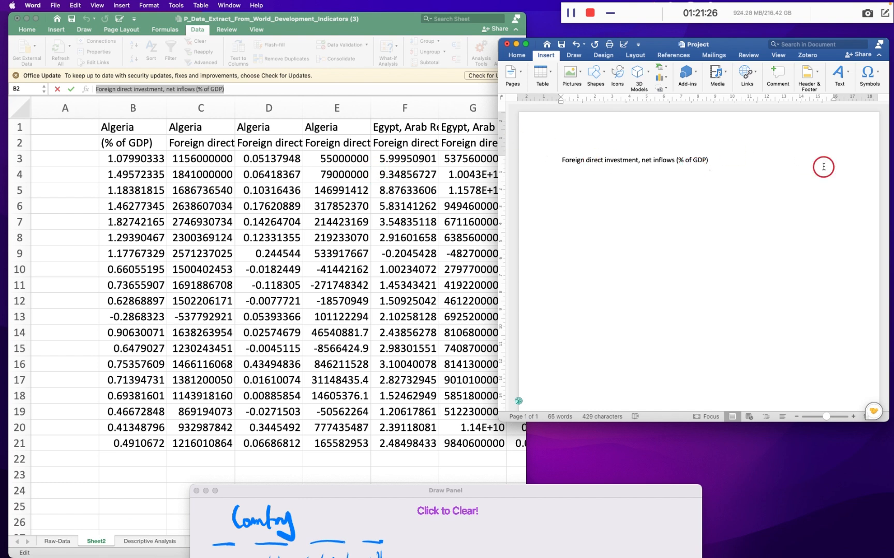
- Insert a 5x5 table below the title and head its first two columns Country and Frequency
left_click(542, 74)
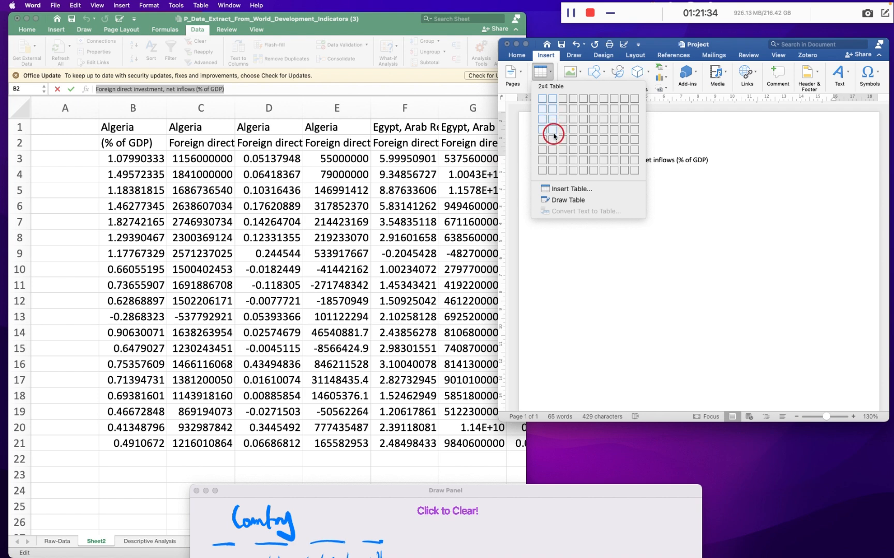
left_click(586, 138)
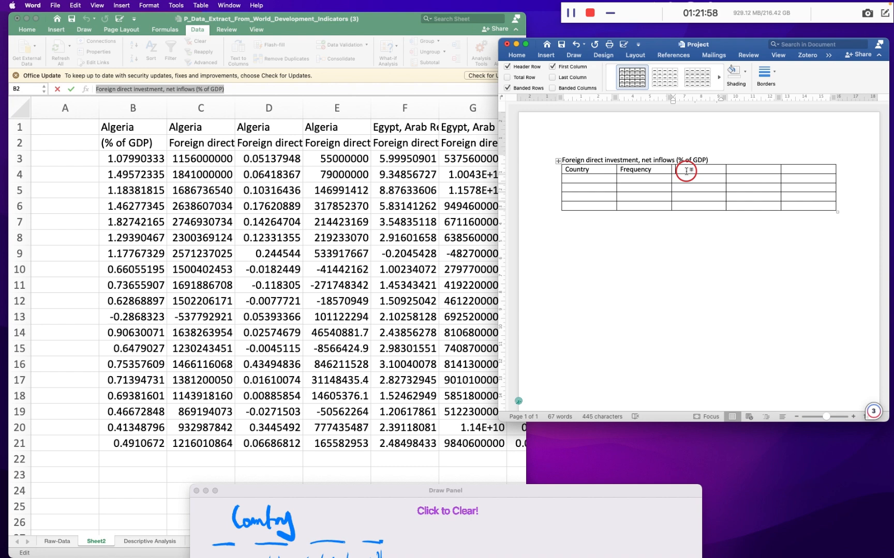
- Consult the Descriptive Analysis sheet in Excel and head the Word table's third and fourth columns Mean and Standard Deviation
scroll(376, 255, "down", 2)
scroll(377, 254, "down", 1)
scroll(377, 254, "up", 2)
scroll(376, 255, "right", 5)
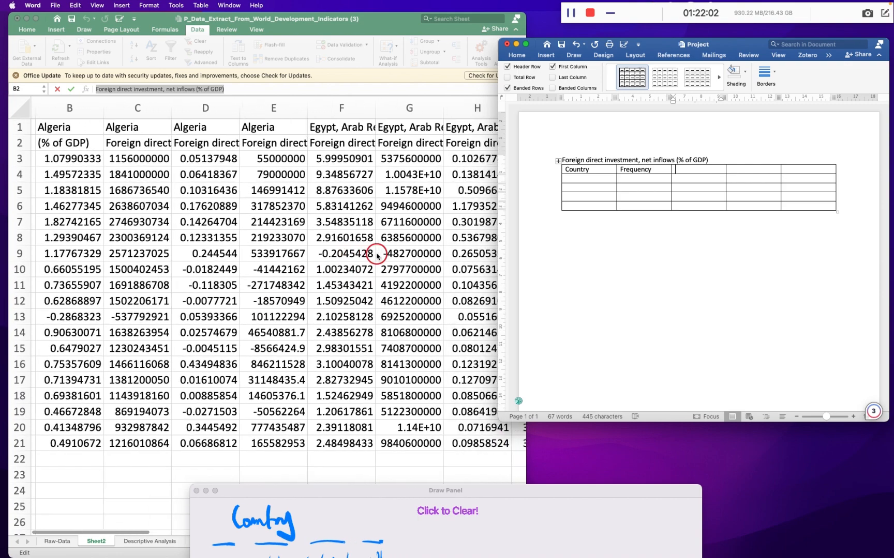
scroll(376, 255, "right", 2)
left_click(150, 543)
left_click(150, 543)
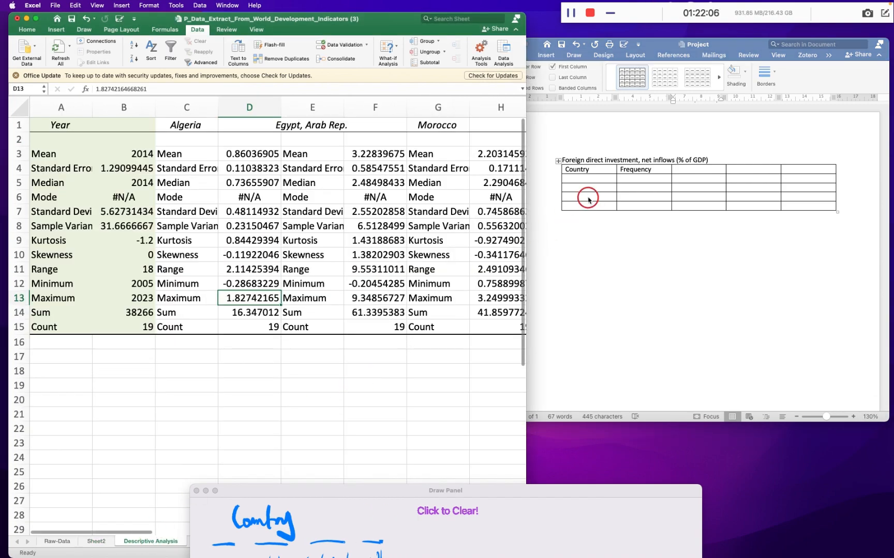
left_click(655, 170)
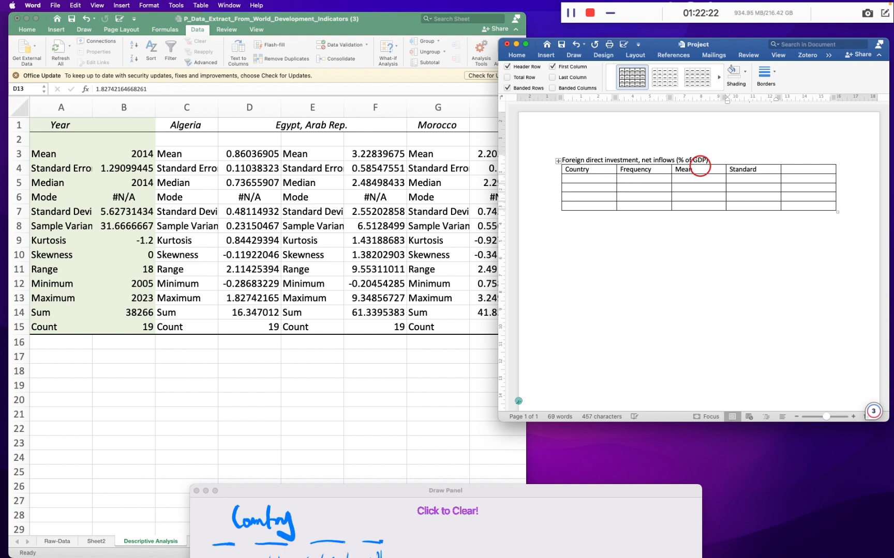
type("tion")
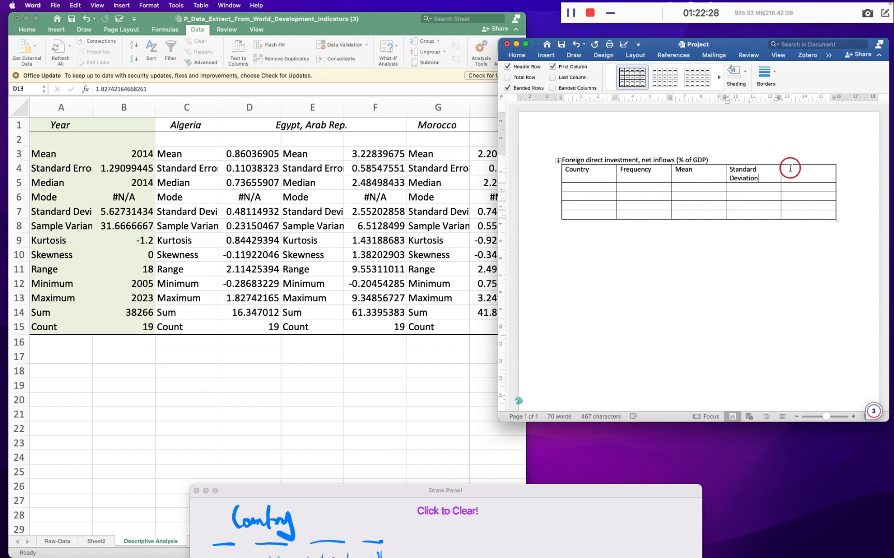
- Delete the empty fifth column of the Word table and widen the remaining four columns to fill the page width
left_click_drag(785, 169, 826, 213)
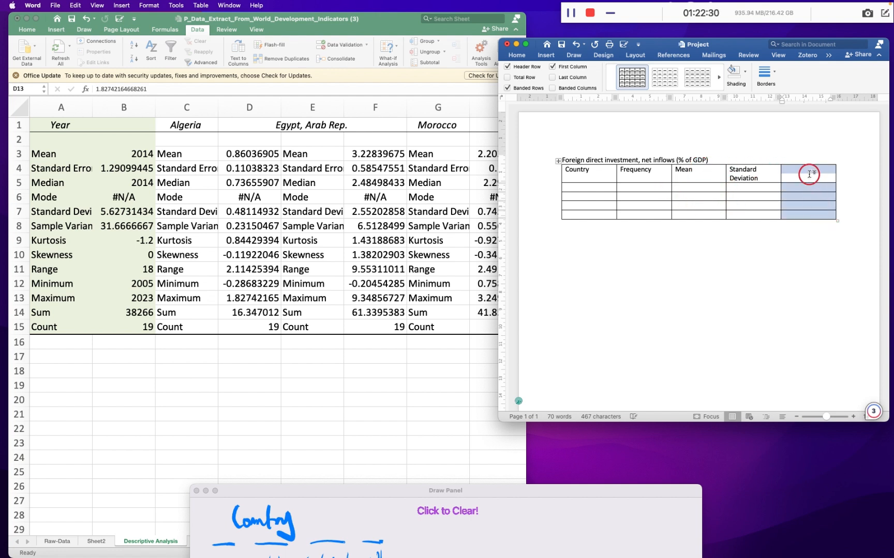
right_click(809, 174)
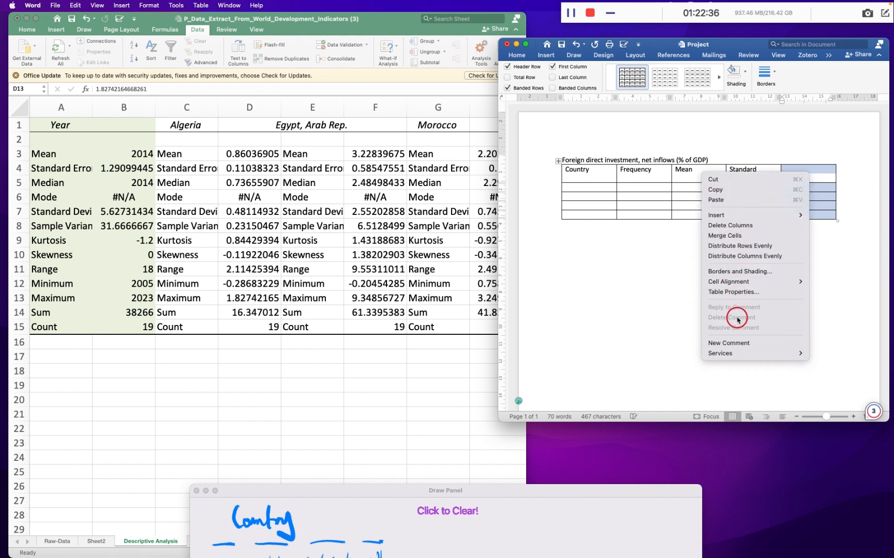
left_click(738, 231)
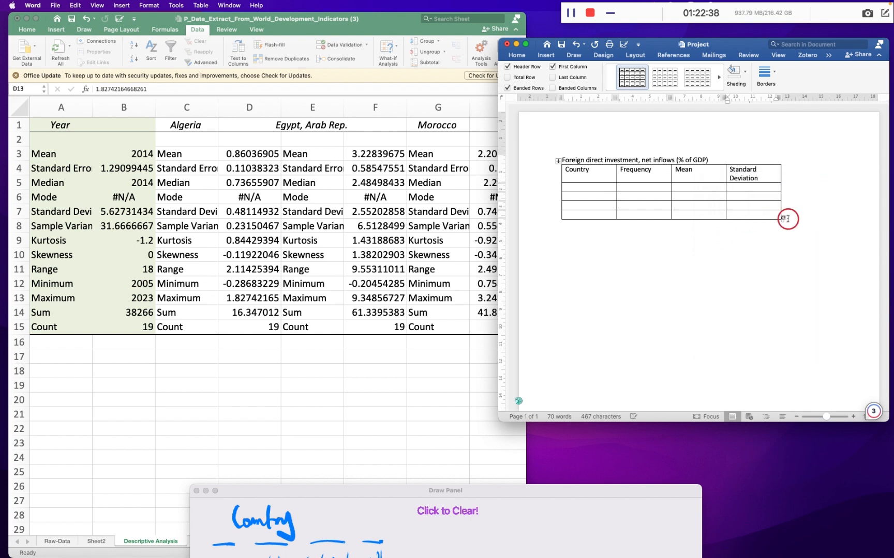
left_click_drag(781, 222, 841, 216)
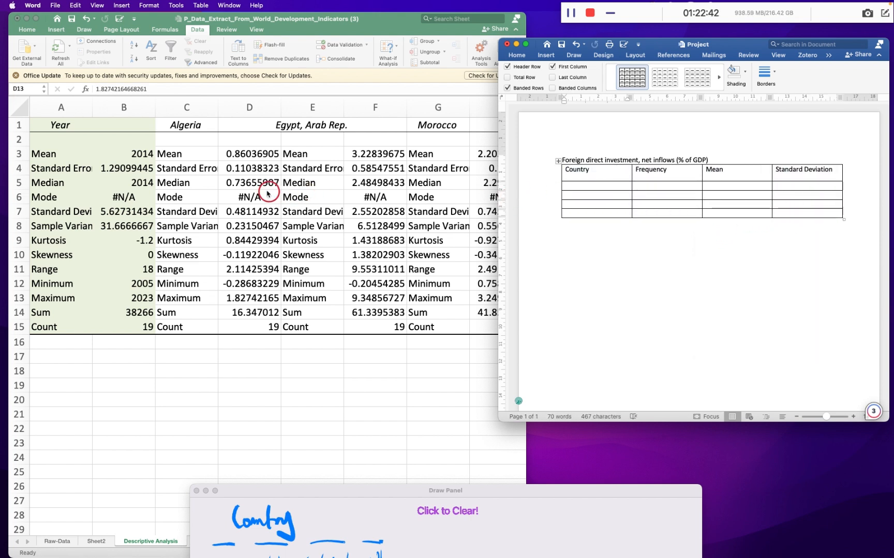
- Copy the country names Algeria, Egypt, Arab Rep., Morocco and Tunisia from row 1 of the Descriptive Analysis sheet in Excel
left_click_drag(187, 130, 434, 119)
scroll(433, 119, "right", 4)
scroll(433, 119, "right", 2)
scroll(433, 119, "left", 2)
left_click(130, 124)
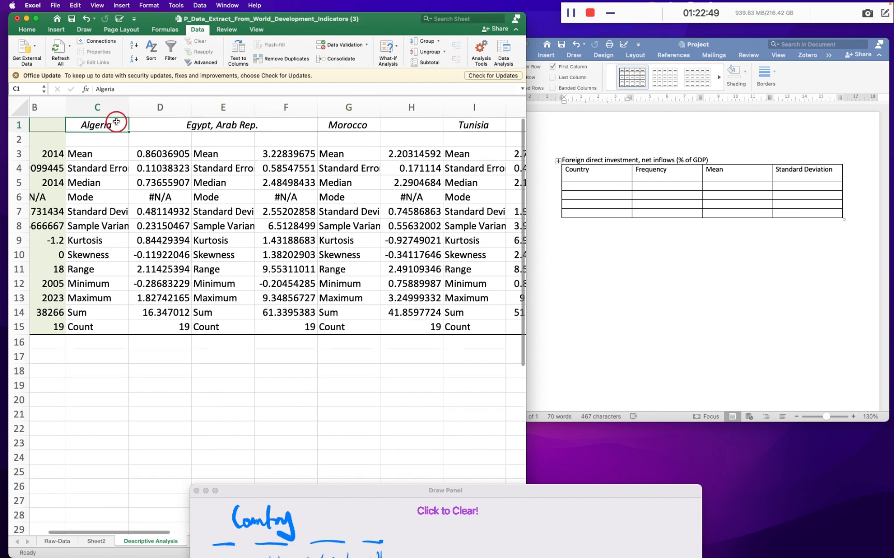
left_click(217, 123, "super")
left_click(331, 124, "super")
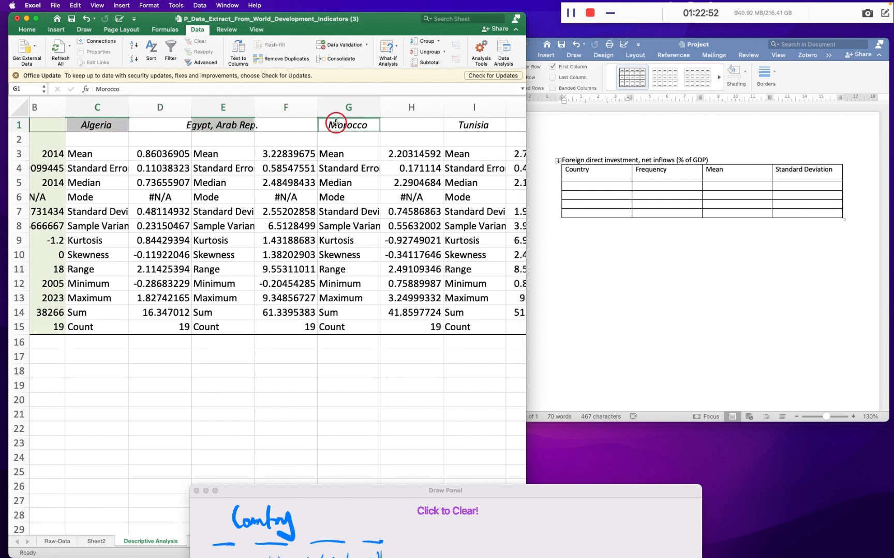
left_click(465, 126, "super")
key("super+c")
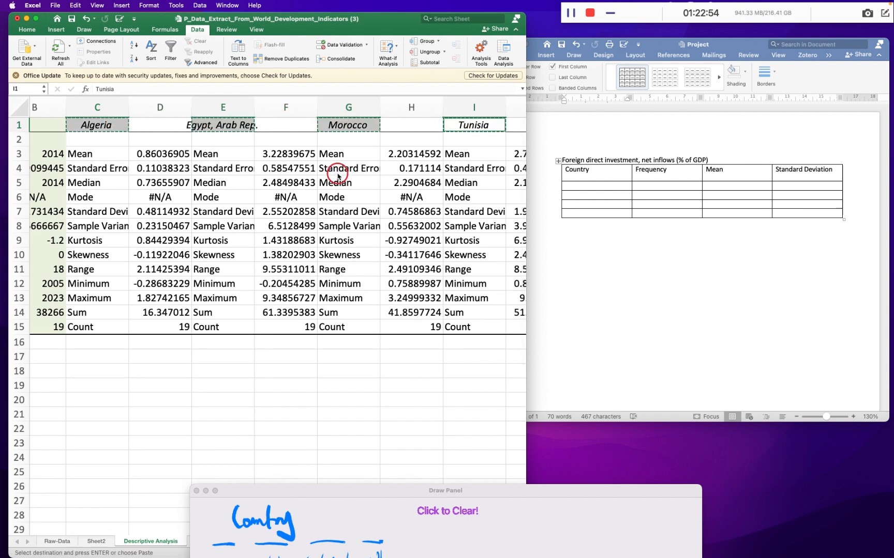
- Try pasting the copied country names at E17, first transposed and then as a plain row, undoing each paste
left_click(233, 355)
right_click(234, 355)
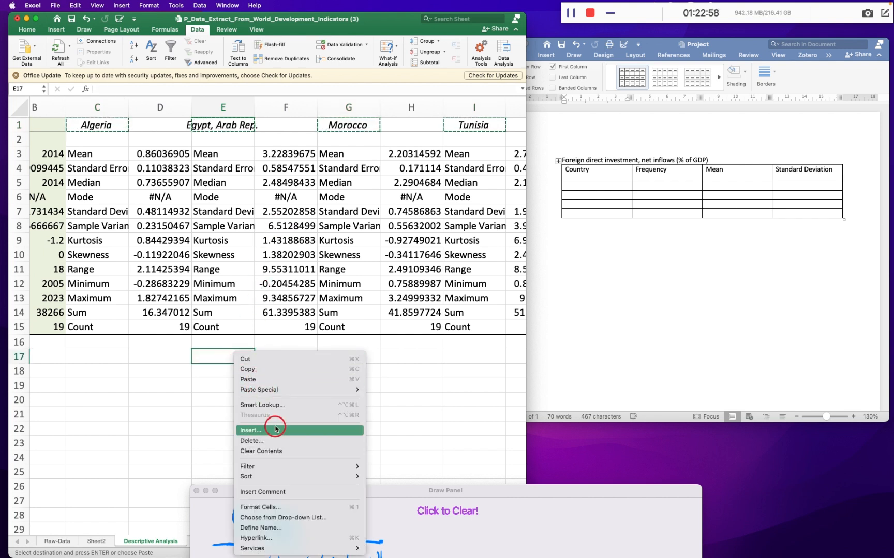
mouse_move(279, 390)
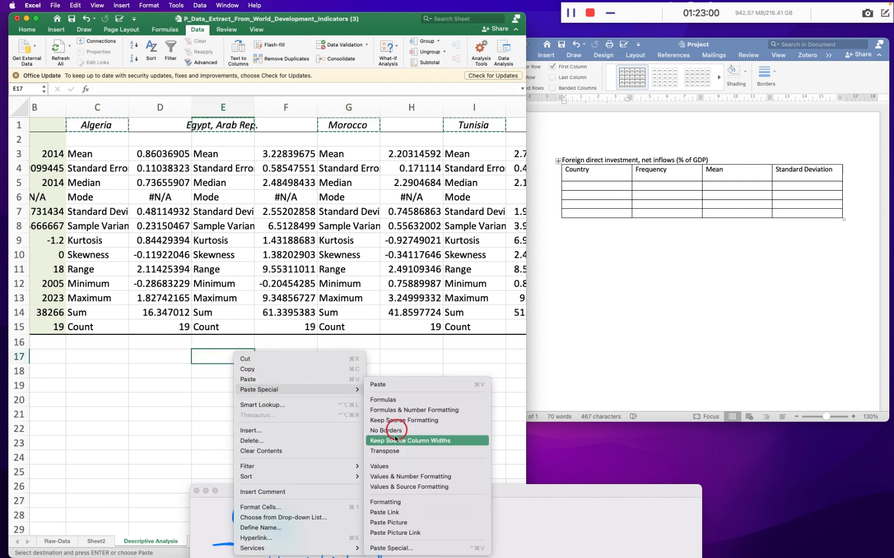
left_click(392, 453)
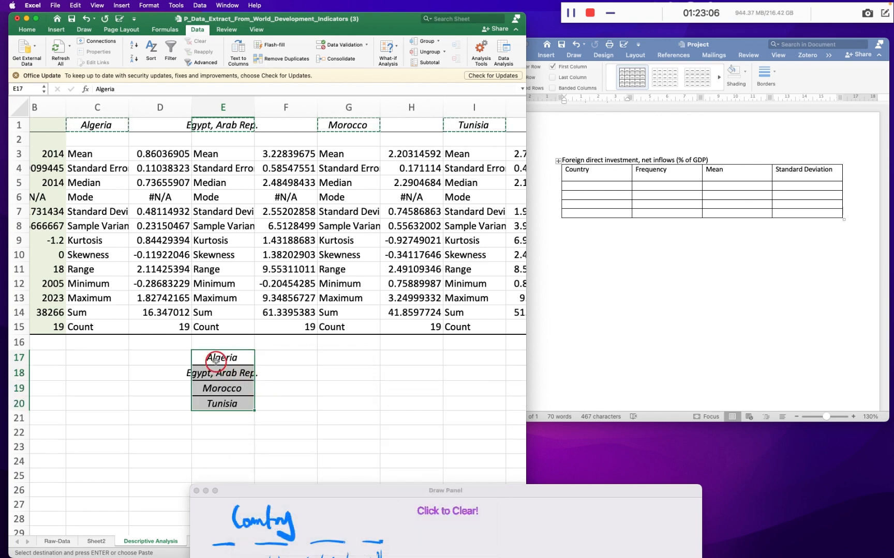
key("super+z")
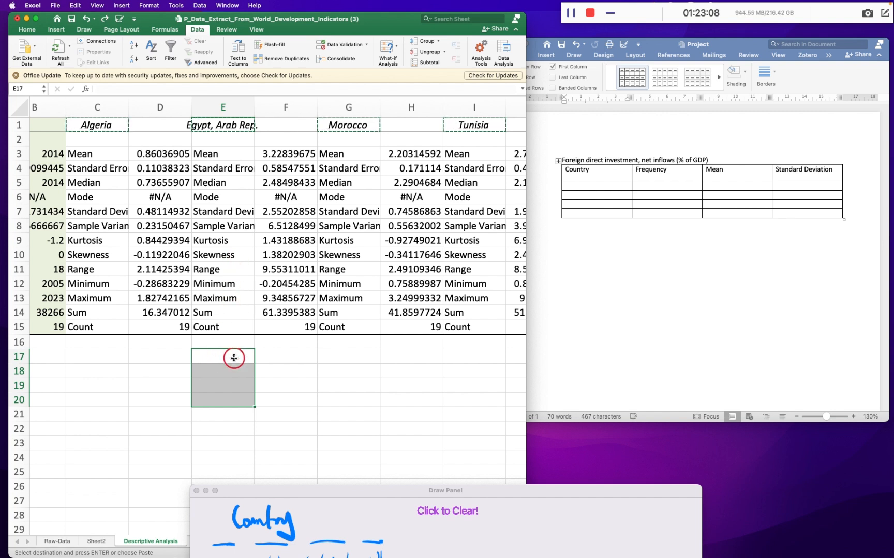
left_click(233, 359)
key("super+v")
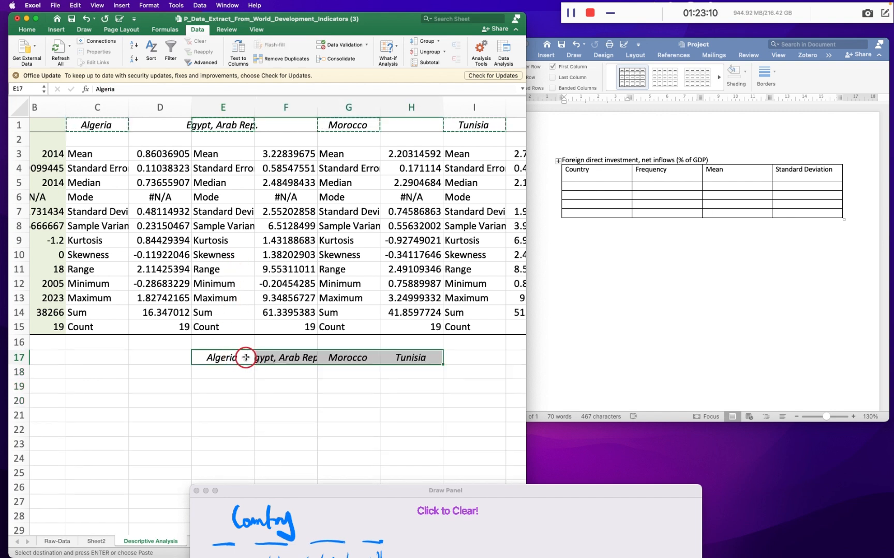
key("super+c")
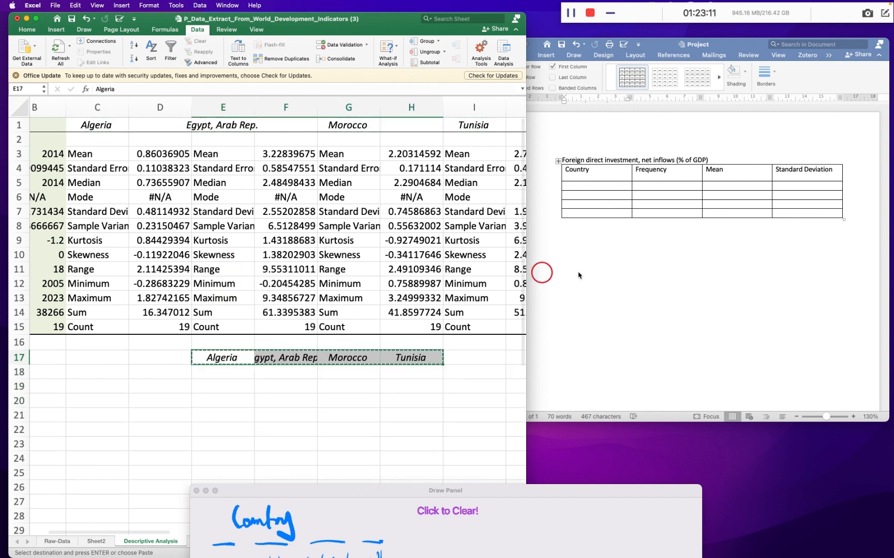
left_click(600, 180)
left_click(308, 383)
key("super+z")
- Paste the copied country names transposed into cells E17:E20
left_click(238, 356)
right_click(238, 357)
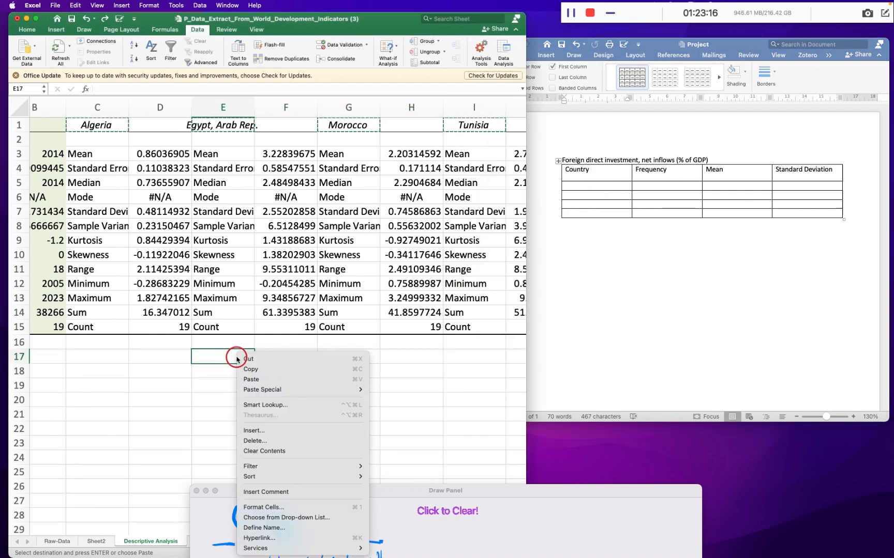
mouse_move(273, 390)
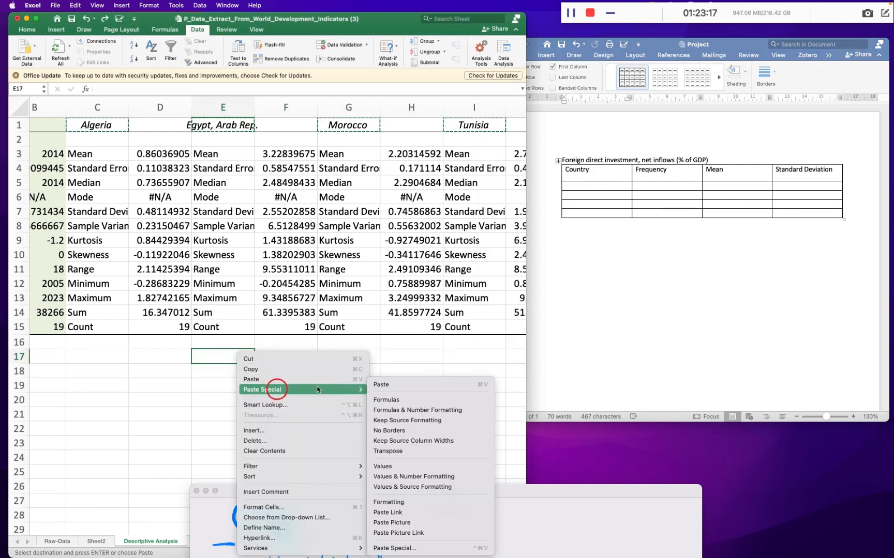
left_click(407, 453)
- Copy the vertical country list into the four empty cells of the Country column in the Word table
key("super+c")
left_click(574, 188)
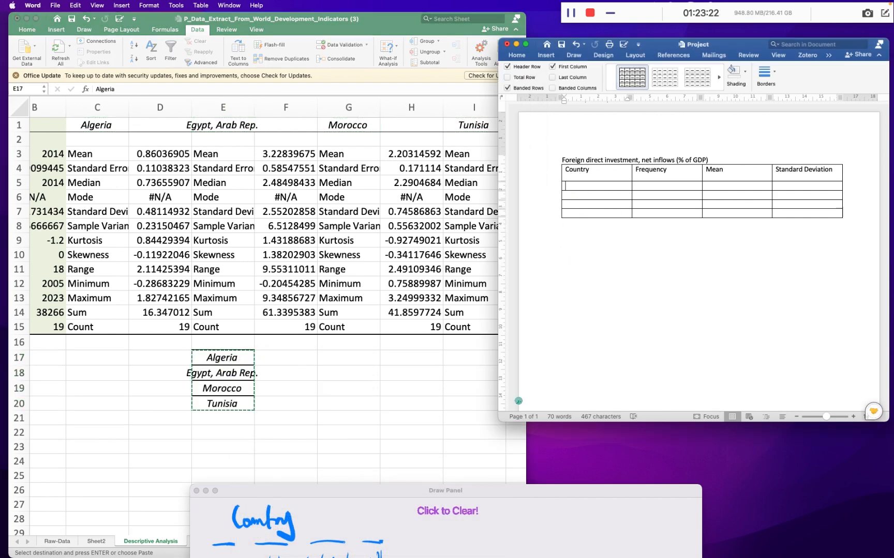
left_click_drag(574, 188, 593, 216)
key("super+v")
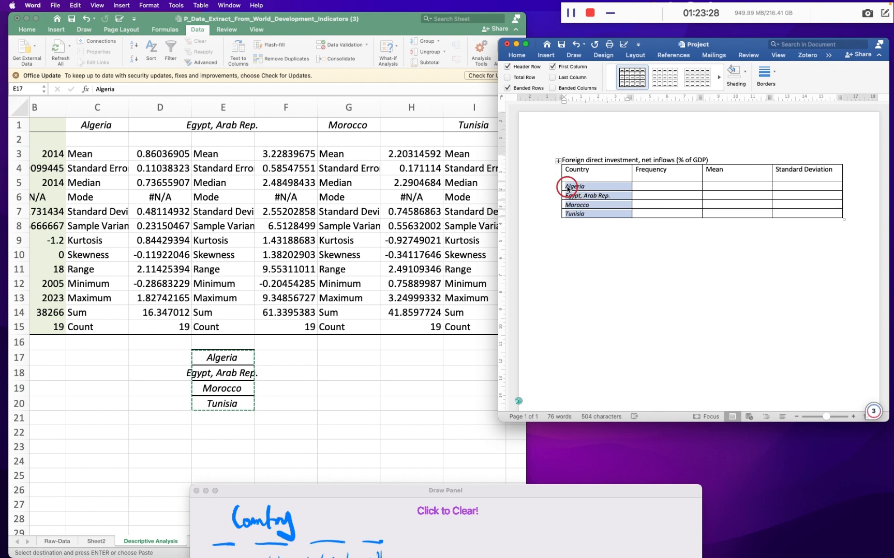
- Try pasting the copied country list into Algeria's Frequency cell alone and undo the paste
left_click(651, 185)
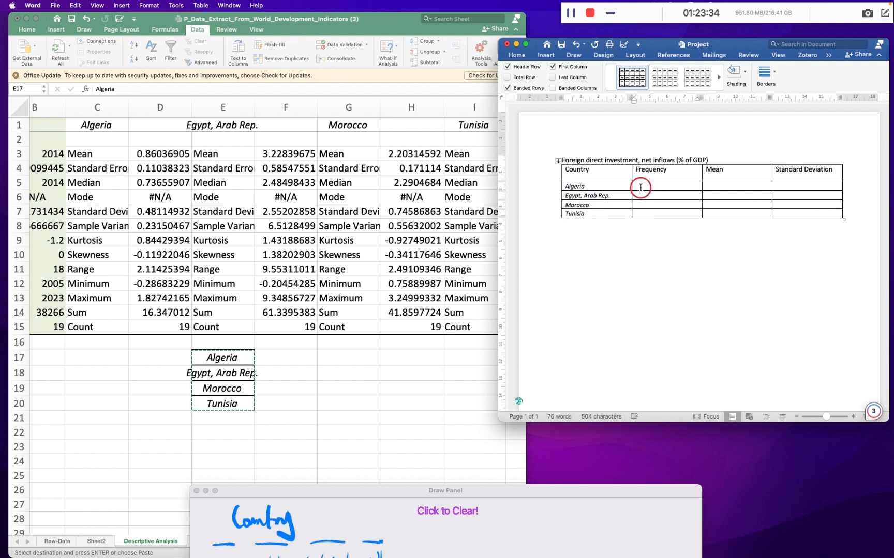
key("super+v")
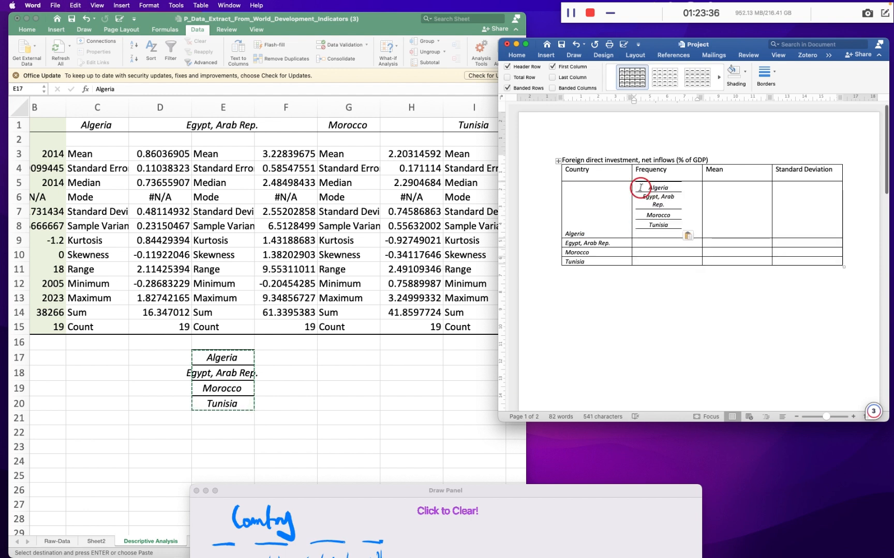
key("super+z")
left_click_drag(595, 211, 571, 191)
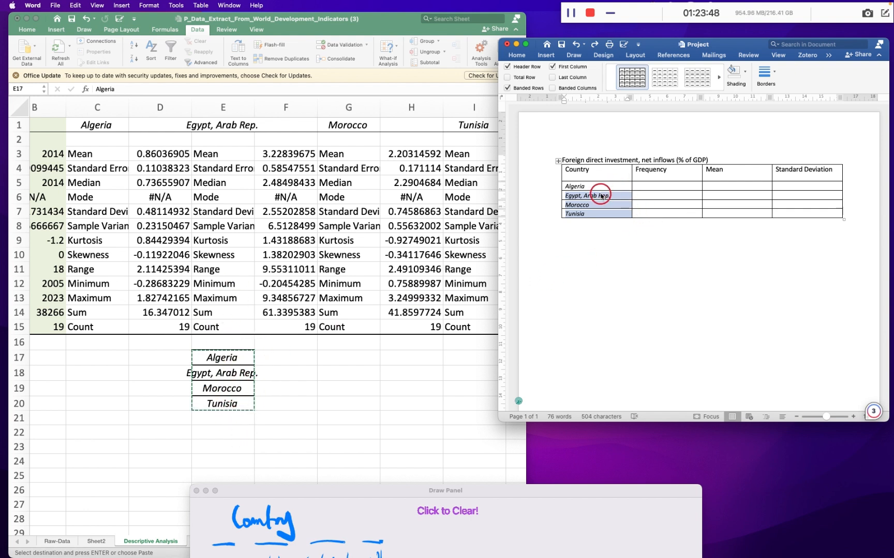
- In Excel, copy the four countries' means from D3, F3, H3 and J3 and paste them transposed into F17:F20
left_click(165, 153)
left_click(165, 154)
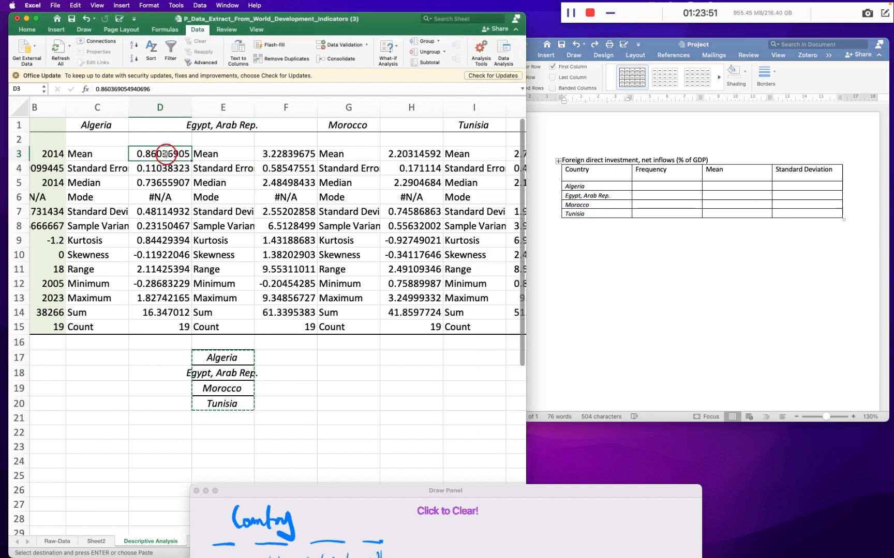
left_click(292, 153, "super")
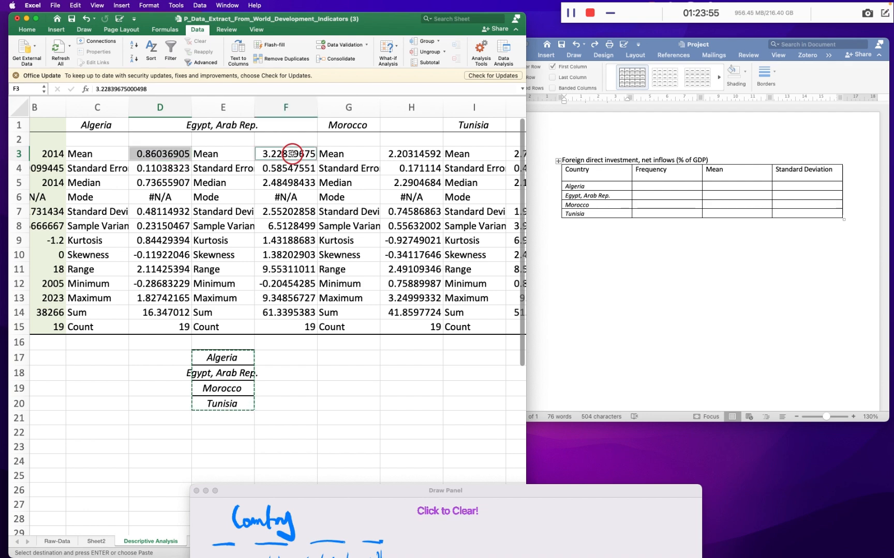
left_click(422, 154, "super")
scroll(420, 153, "right", 2)
left_click(450, 154, "super")
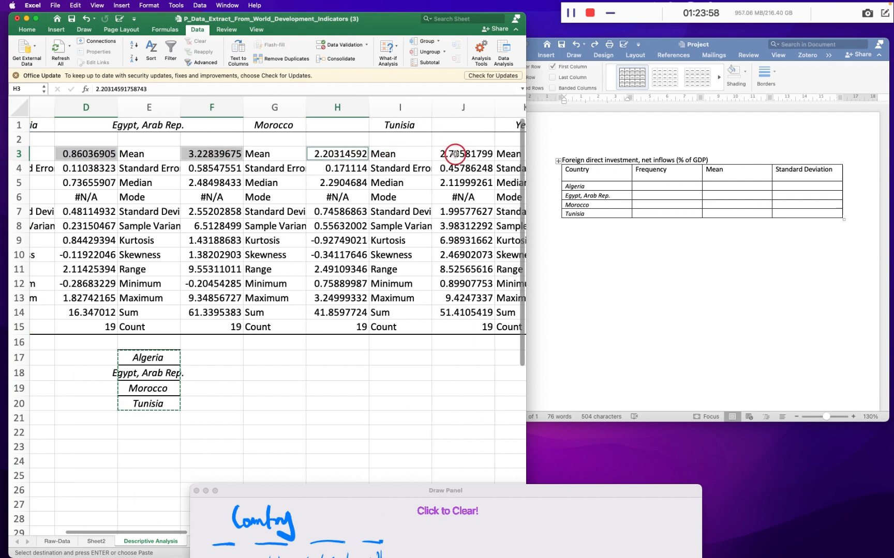
key("super+c")
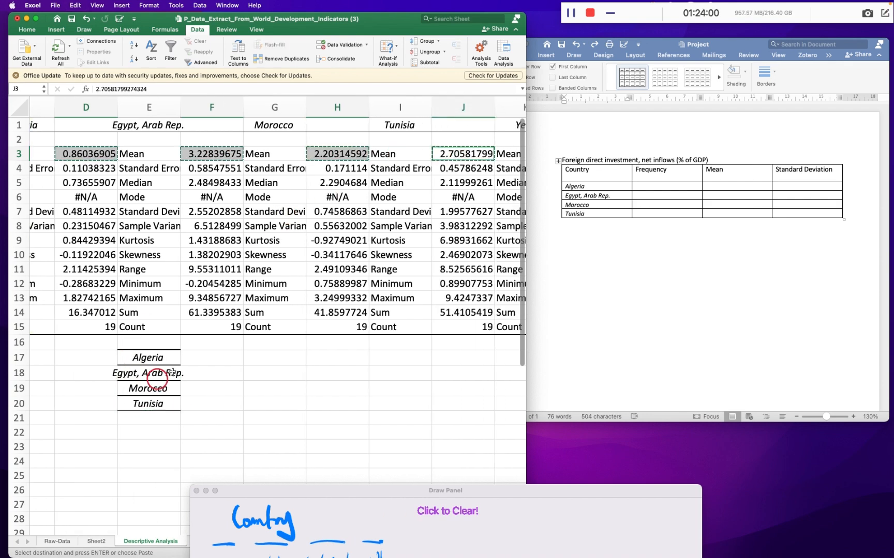
left_click(198, 358)
right_click(198, 358)
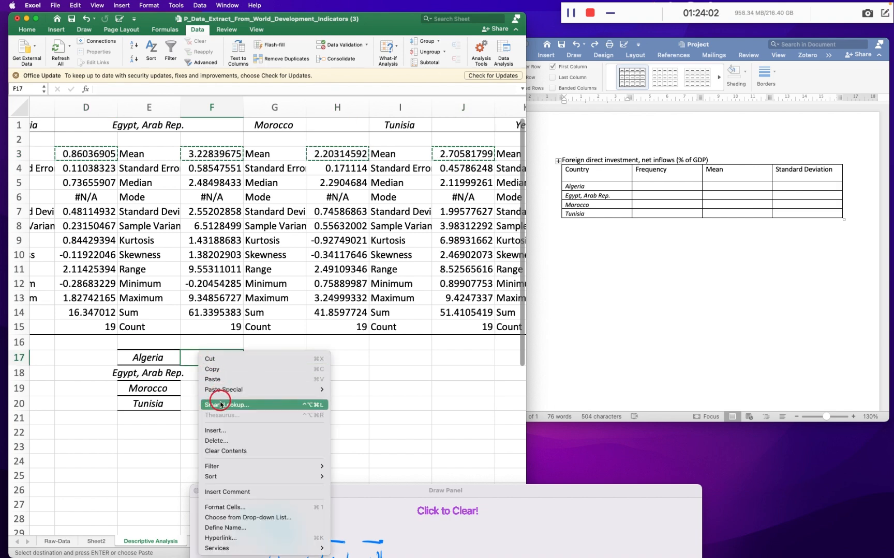
mouse_move(232, 392)
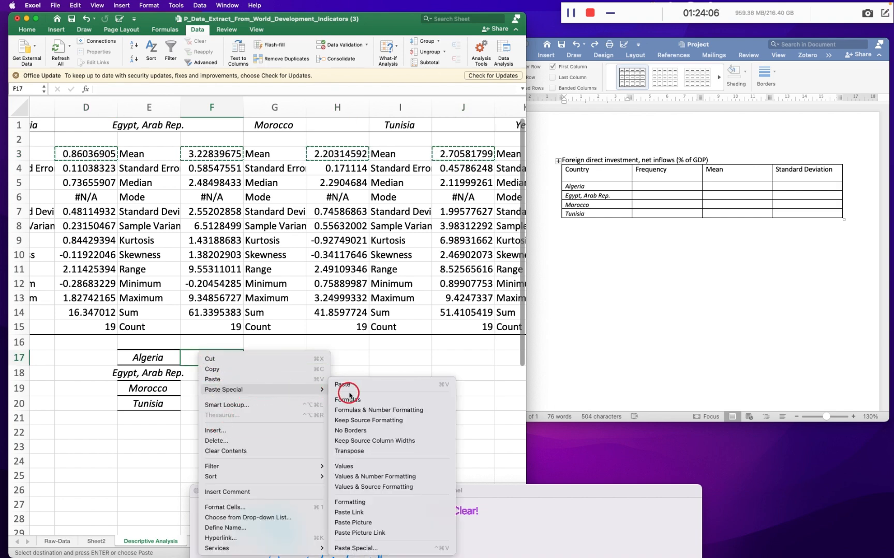
left_click(343, 451)
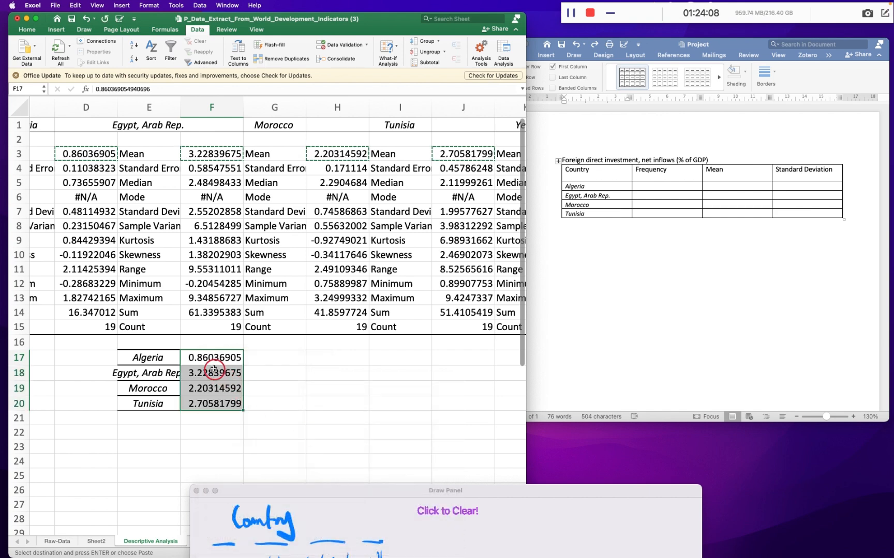
- Copy the means in F17:F20 into the four country rows of the Mean column in the Word table
key("super+c")
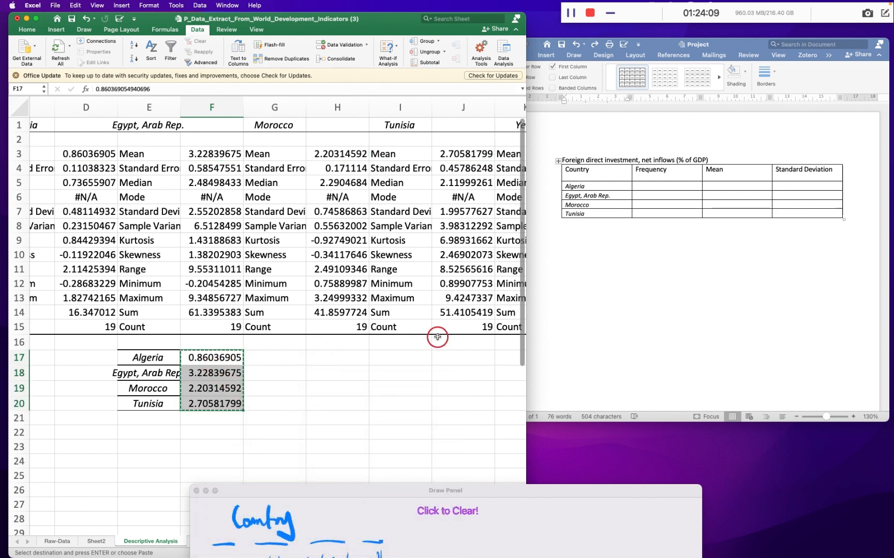
left_click(725, 190)
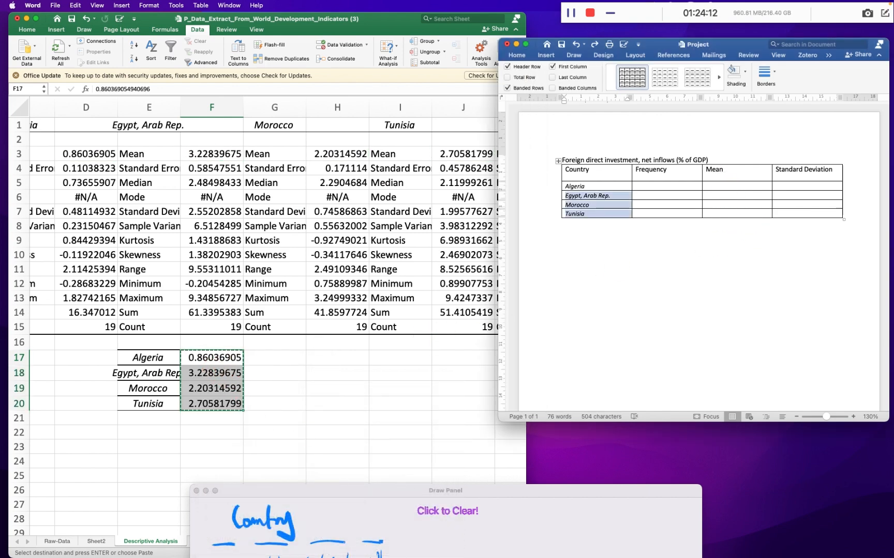
left_click_drag(727, 187, 729, 213)
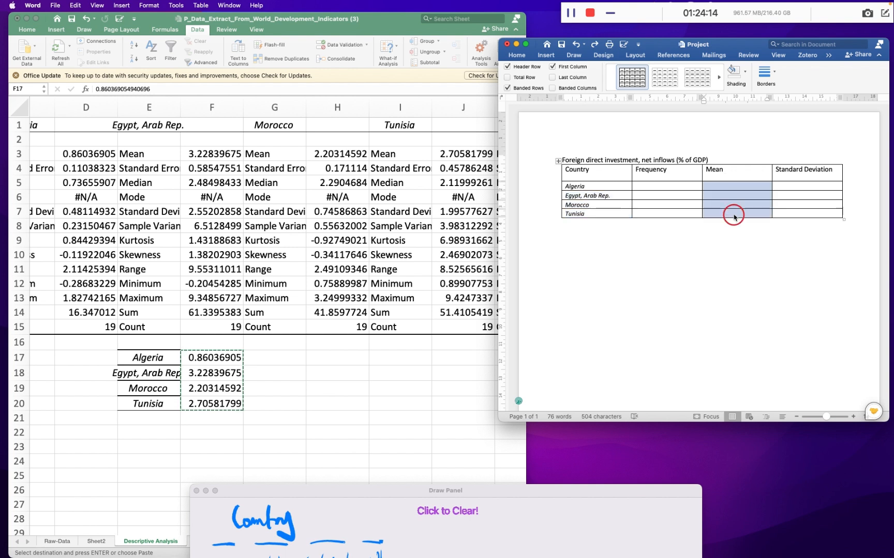
key("super+v")
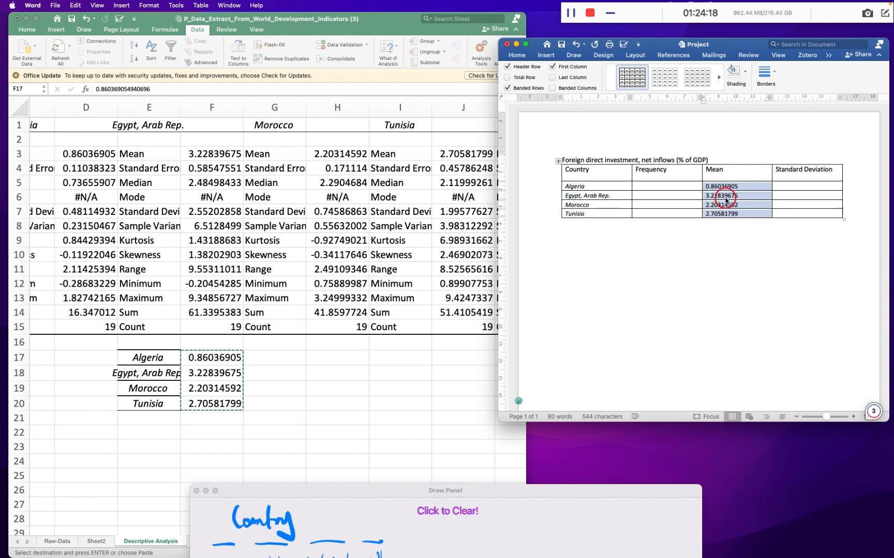
key("ctrl+Right")
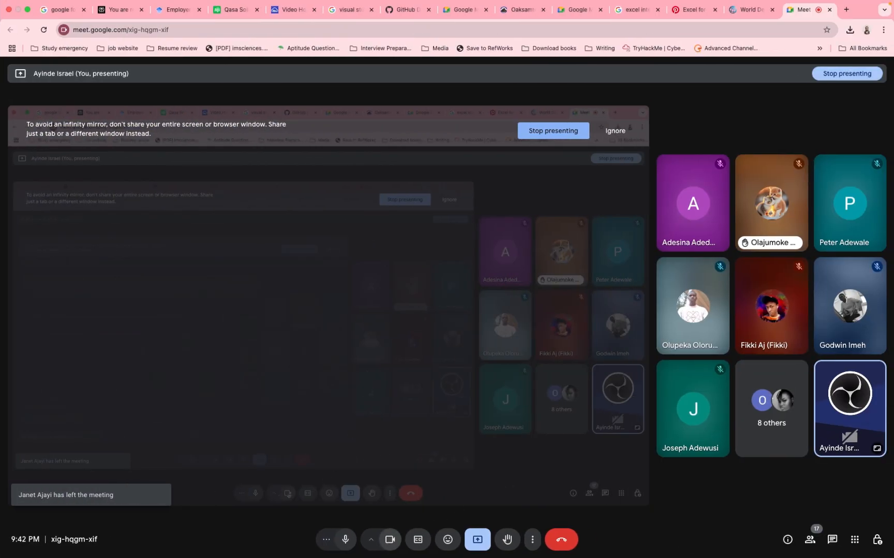
key("ctrl+Left")
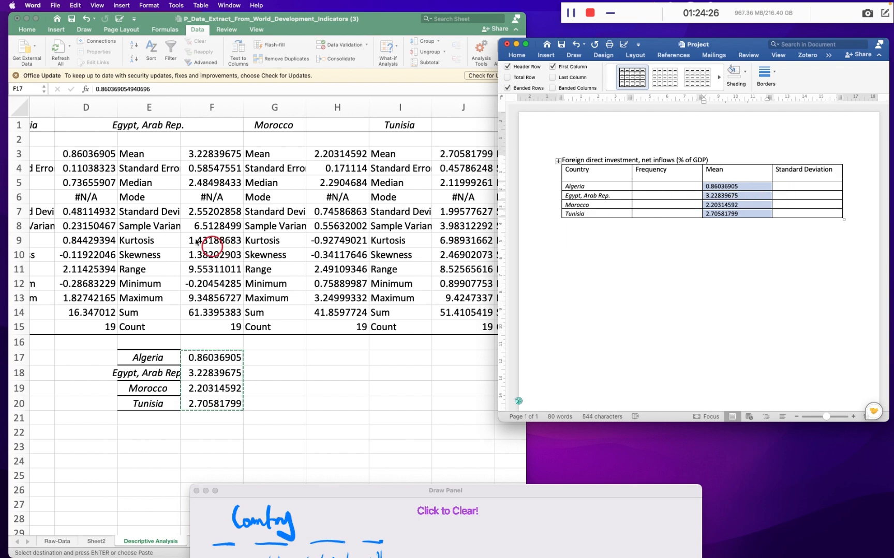
- In Excel, copy the four countries' standard deviations from D7, F7, H7 and J7 and paste them transposed into G17:G20
left_click(171, 223)
scroll(110, 215, "left", 5)
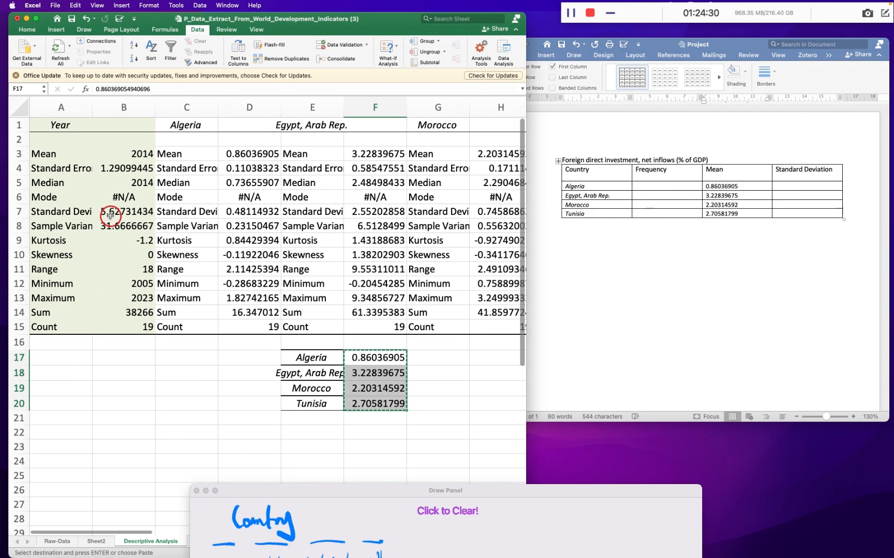
left_click(269, 212)
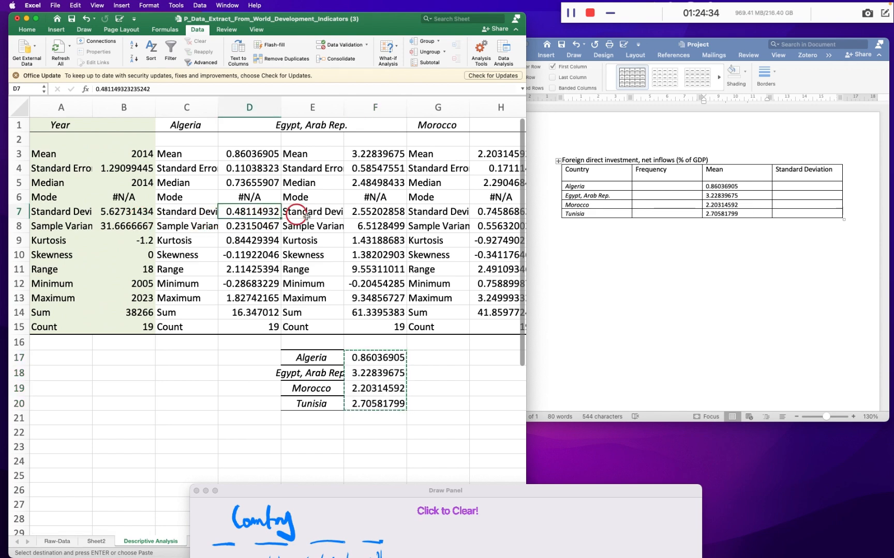
scroll(291, 213, "right", 3)
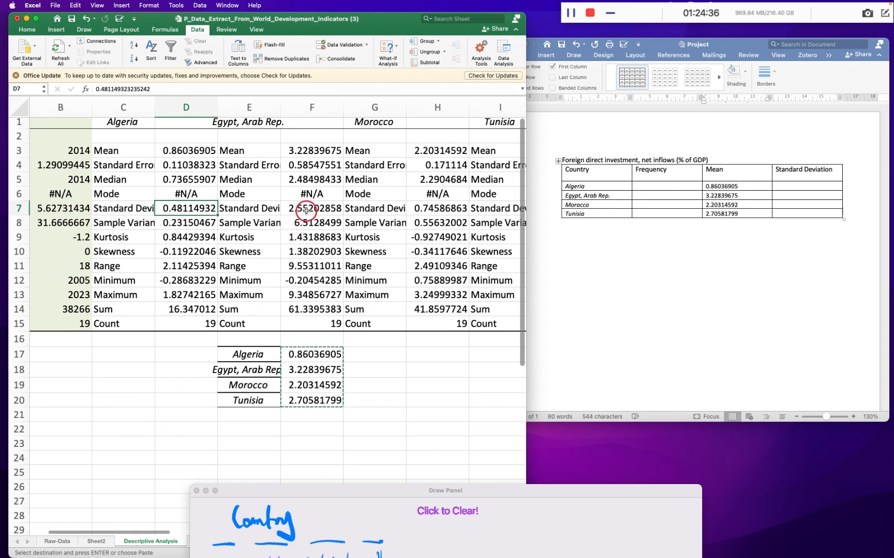
left_click(306, 210)
scroll(401, 211, "right", 2)
left_click(401, 211, "super")
left_click(495, 205, "super")
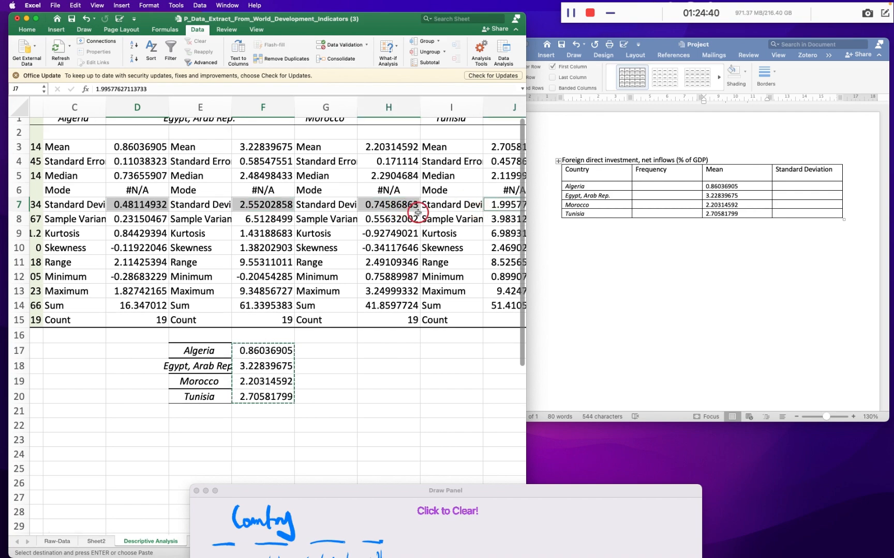
key("super+c")
scroll(410, 207, "right", 4)
scroll(199, 375, "left", 8)
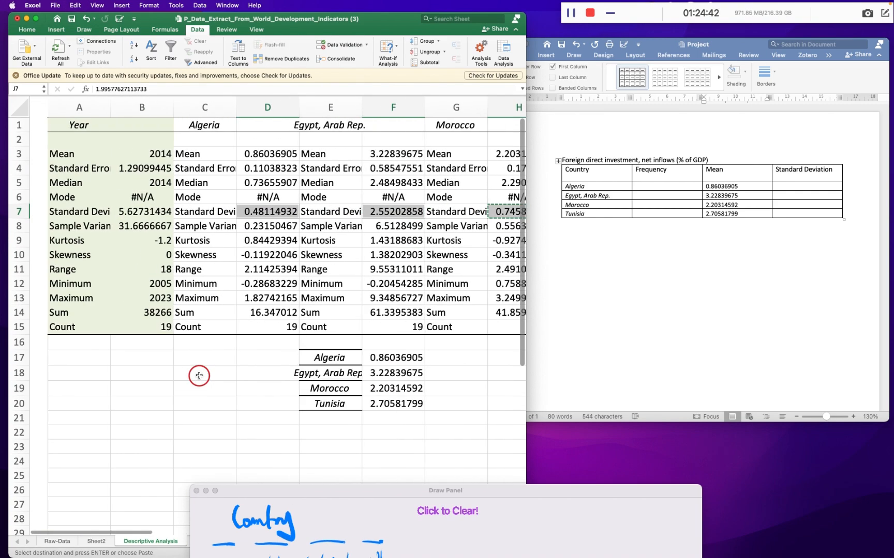
left_click(431, 359)
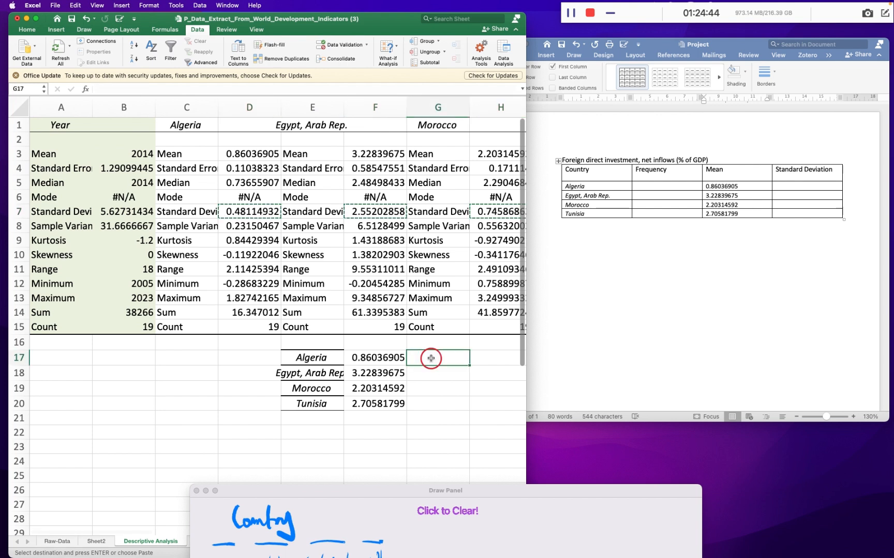
right_click(431, 359)
mouse_move(455, 391)
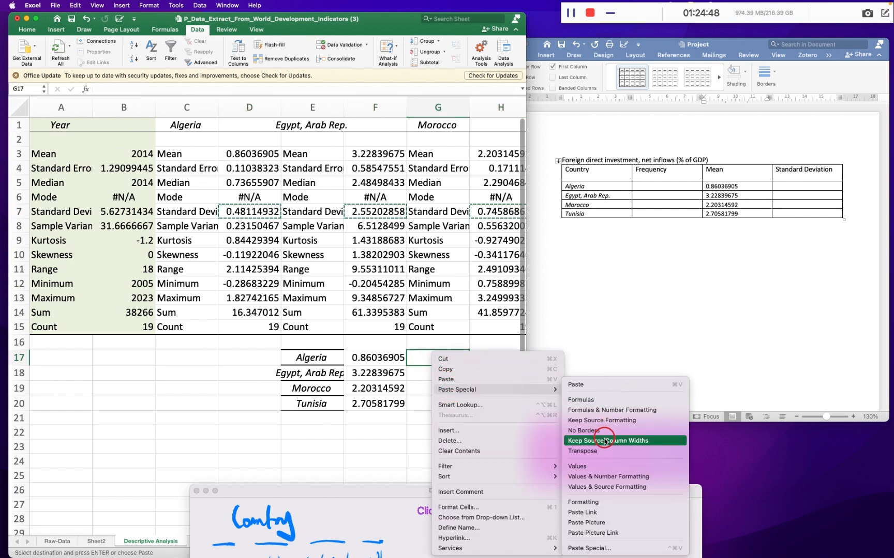
left_click(584, 451)
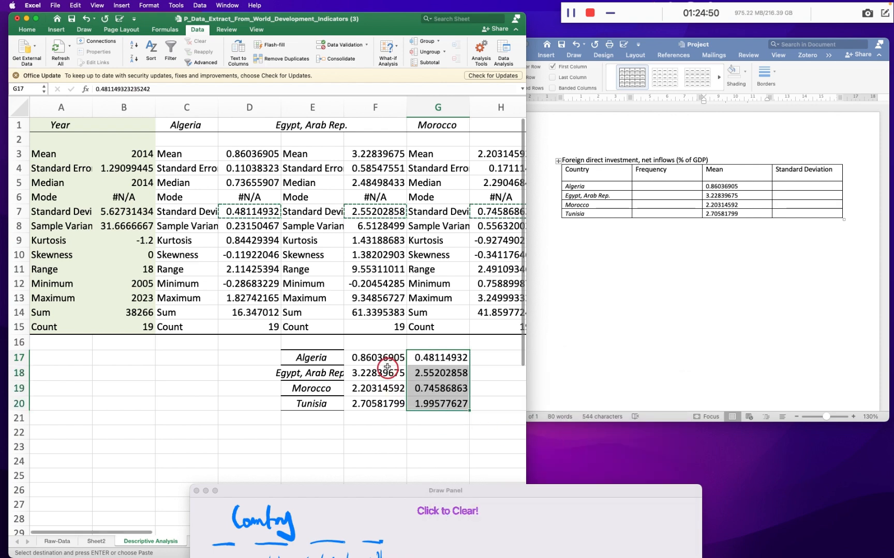
- Switch to the Google Meet call, look through its full participant list, and return to the Excel and Word windows
key("ctrl+Right")
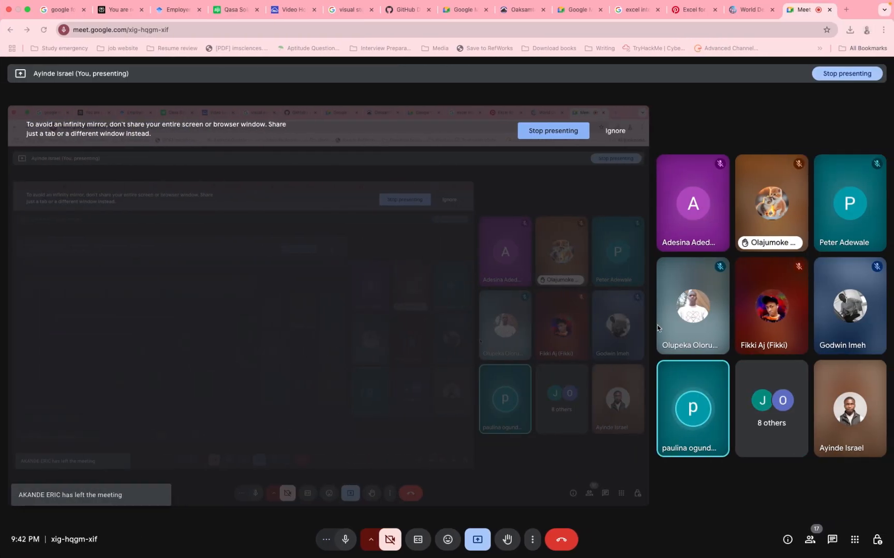
left_click(769, 412)
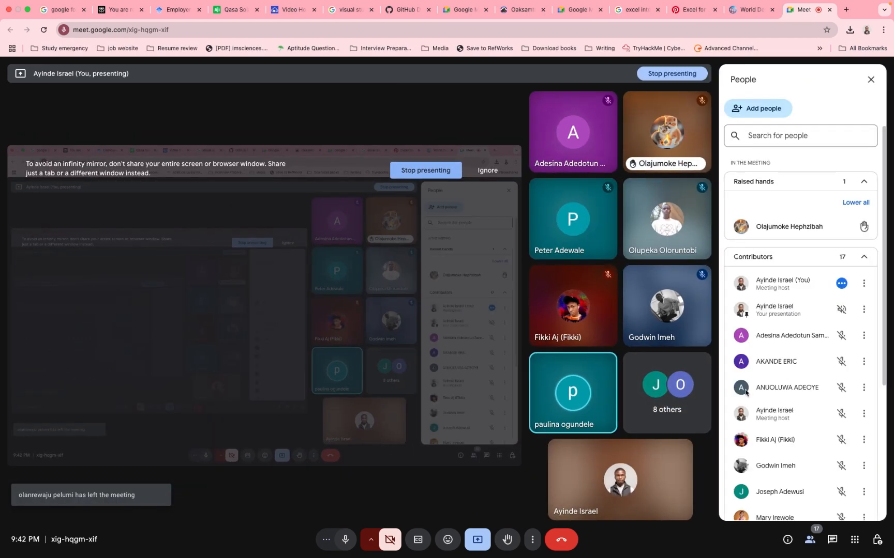
scroll(740, 388, "down", 5)
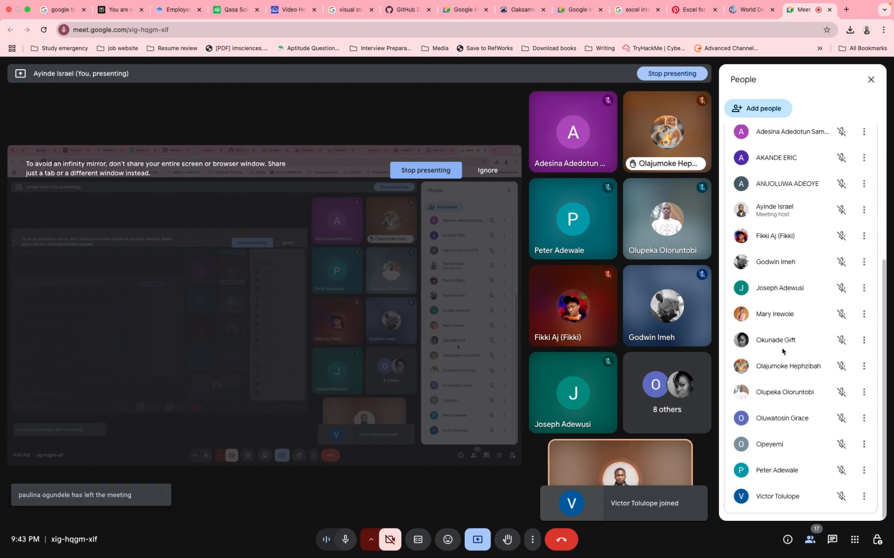
scroll(782, 351, "up", 6)
key("ctrl+Left")
key("ctrl+Right")
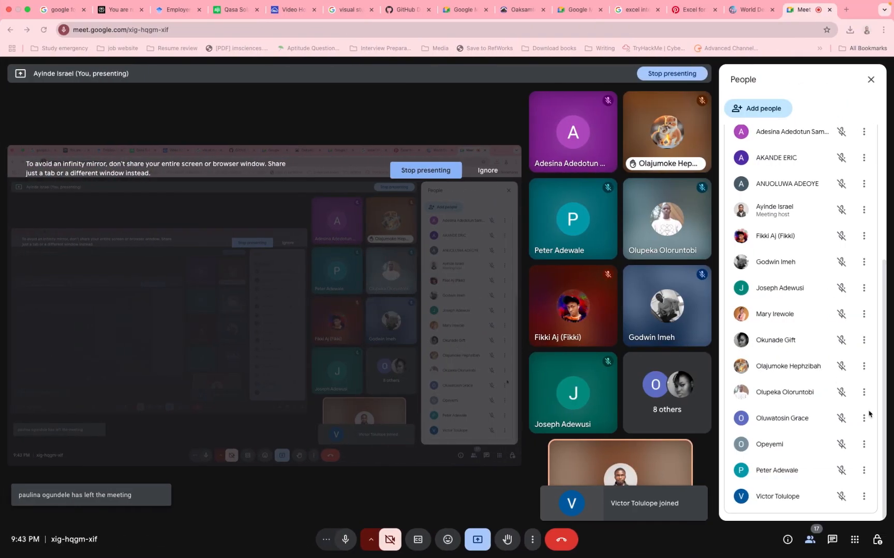
key("ctrl+Left")
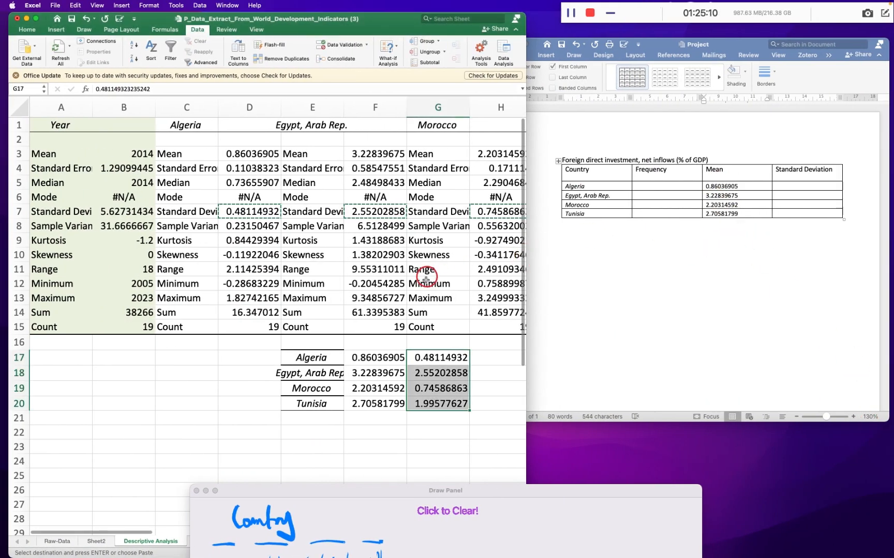
- Copy the standard deviations in G17:G20 into the four country rows of the Standard Deviation column in the Word table
key("super+c")
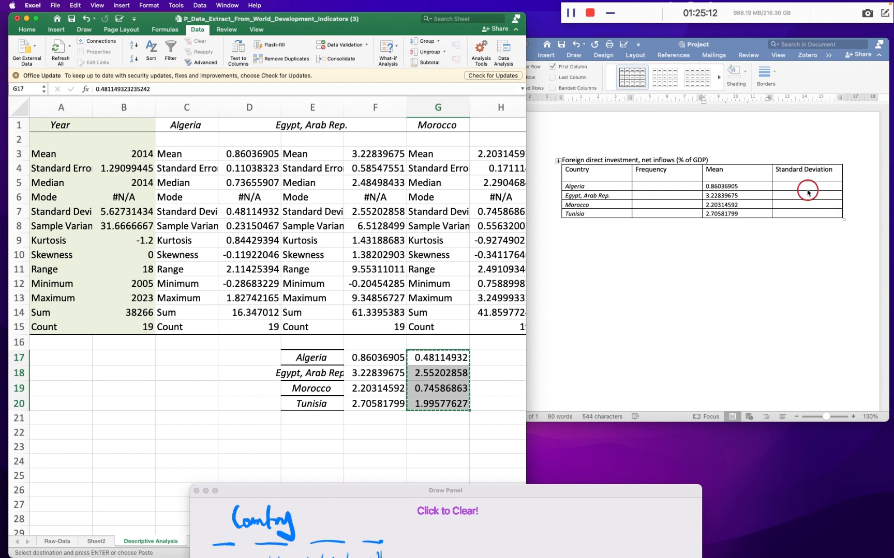
left_click(804, 187)
left_click_drag(798, 187, 807, 213)
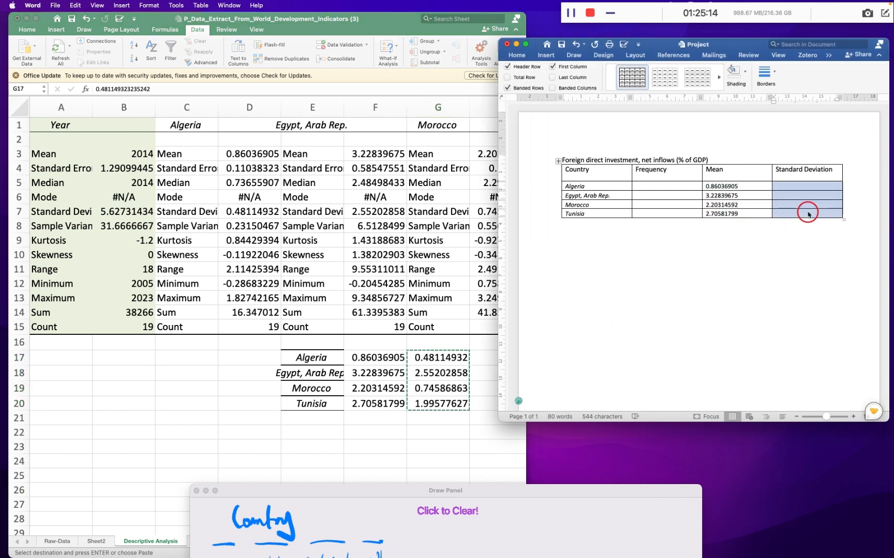
key("super+v")
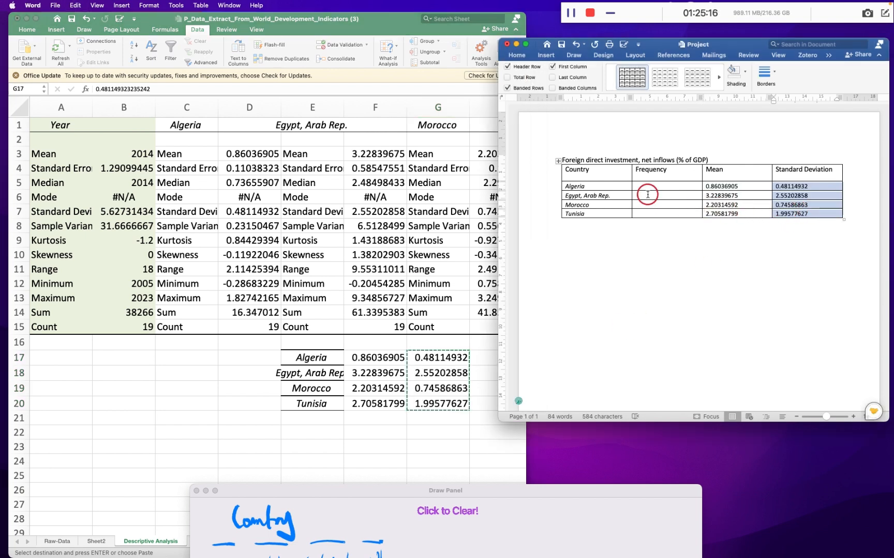
- Enter 19 in the Frequency column for Algeria, Egypt, Morocco and Tunisia
left_click(645, 187)
type("19")
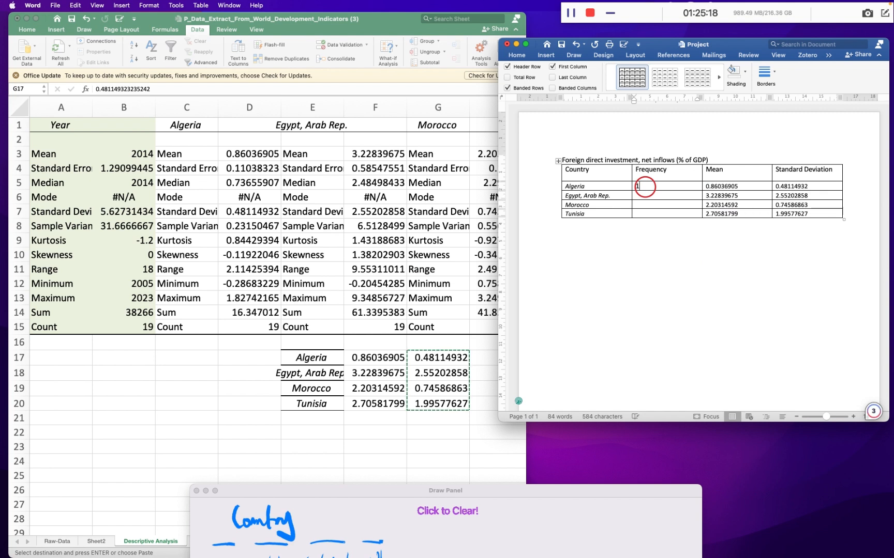
left_click(649, 194)
type("19")
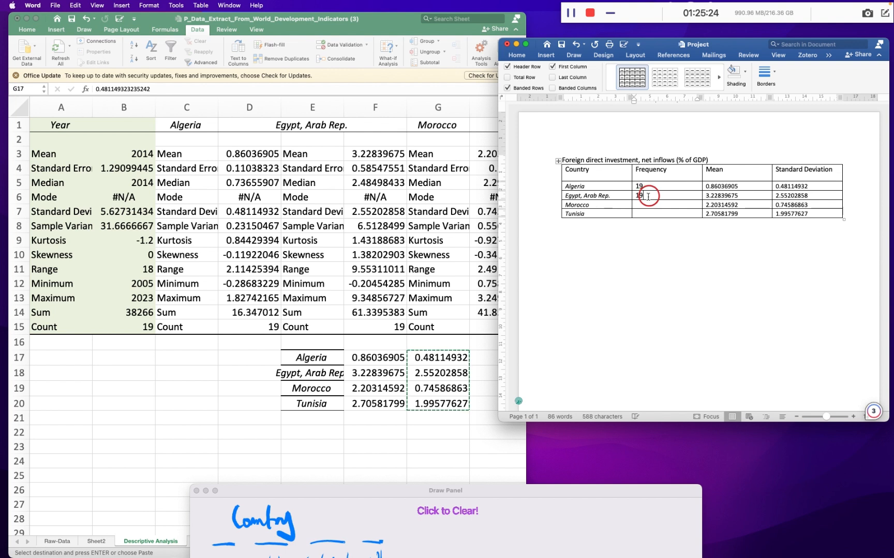
left_click(645, 205)
type("19")
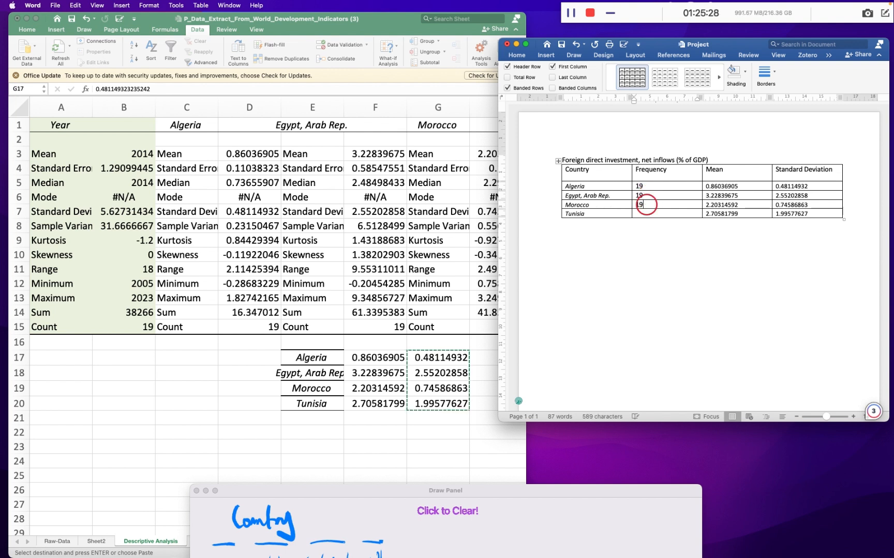
left_click(646, 213)
type("19")
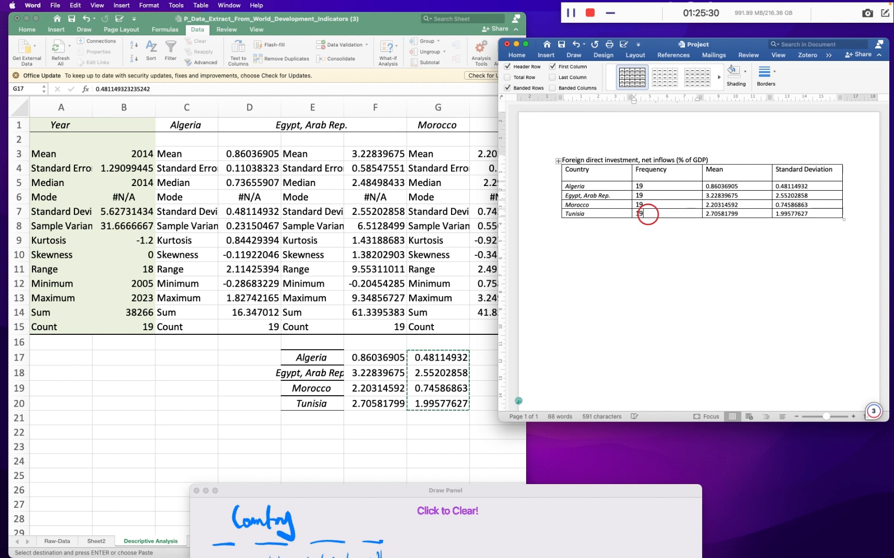
left_click(650, 250)
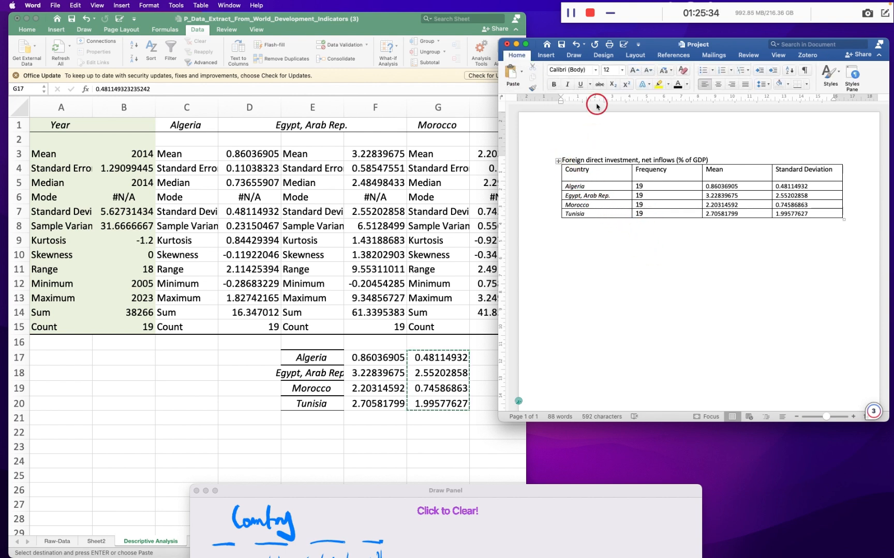
- Expand the Word document to full screen and make the table's title line bold
left_click(525, 45)
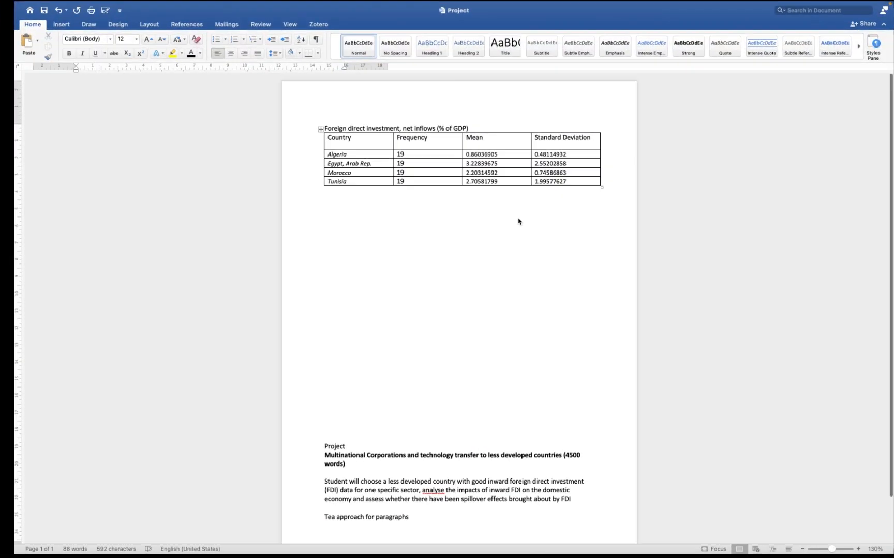
scroll(455, 205, "up", 5)
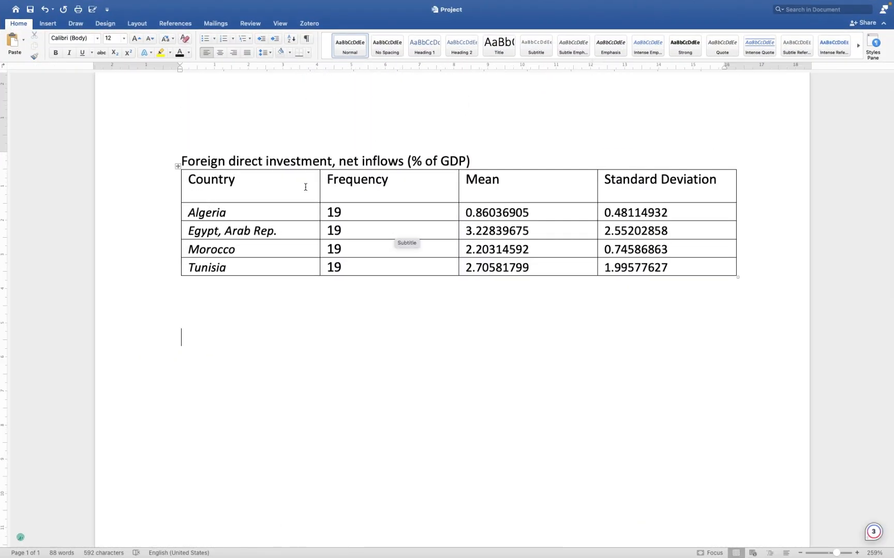
left_click_drag(469, 161, 195, 159)
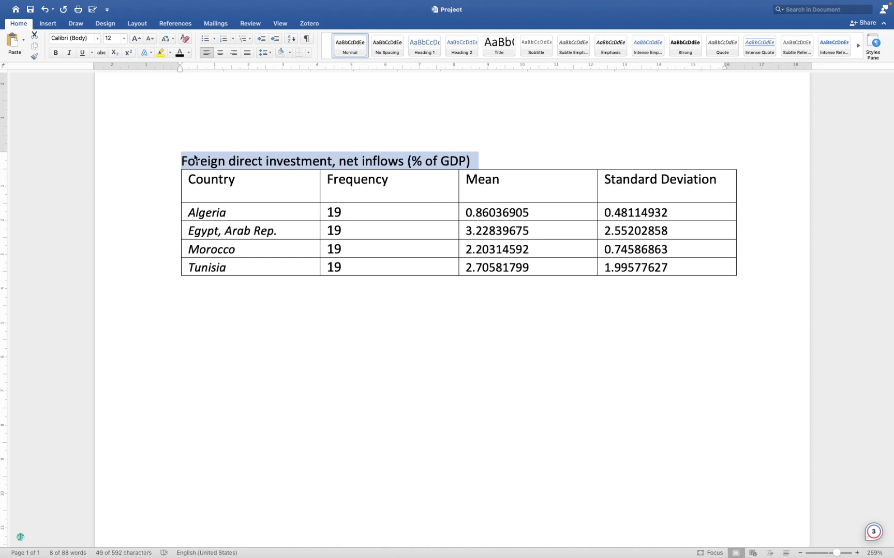
key("super+b")
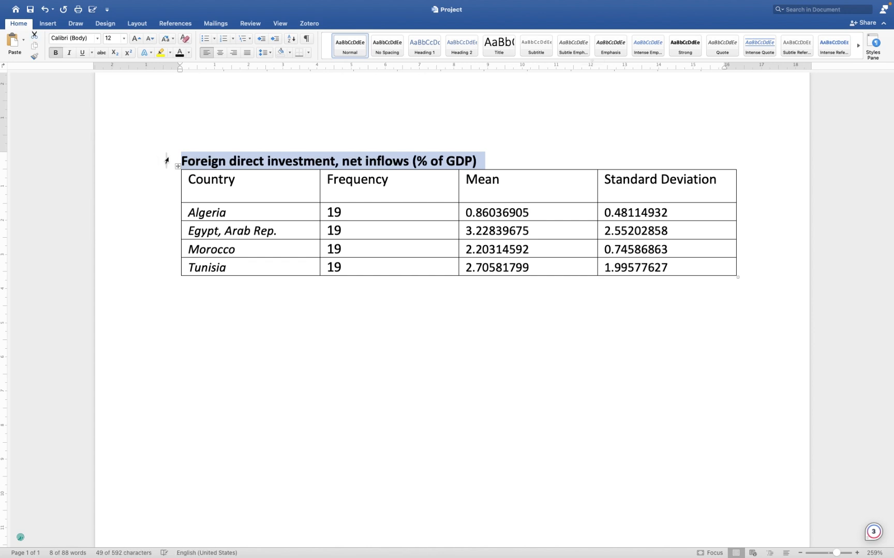
- Insert the label "Table 4.1:" before the title "Foreign direct investment, net inflows (% of GDP)"
left_click(181, 163)
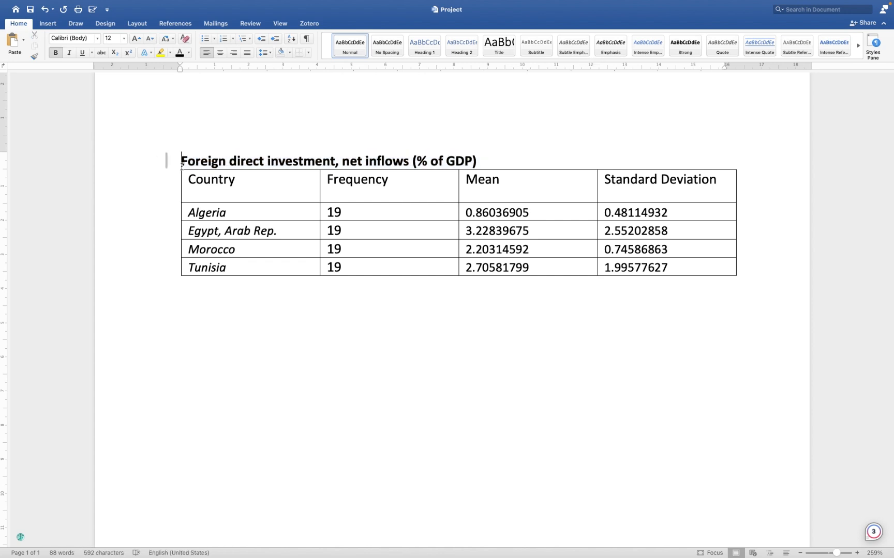
type("Table 4")
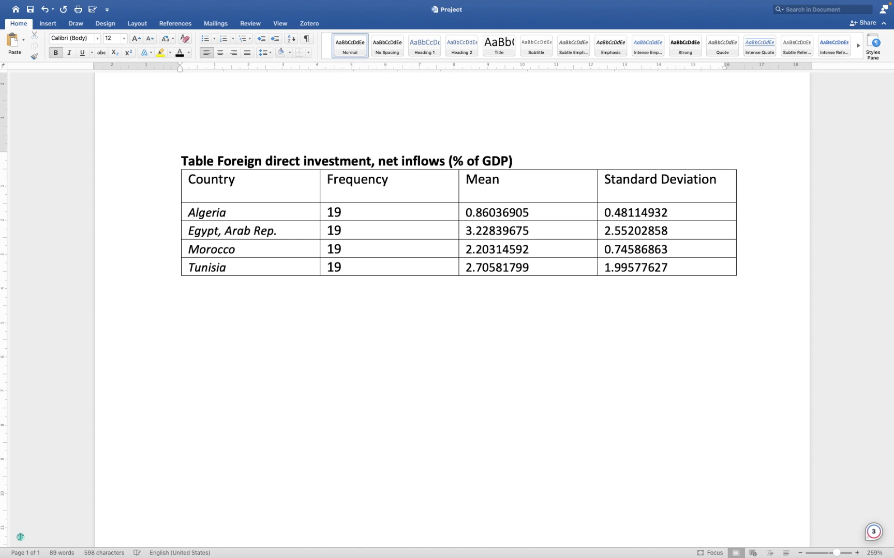
type(".1:")
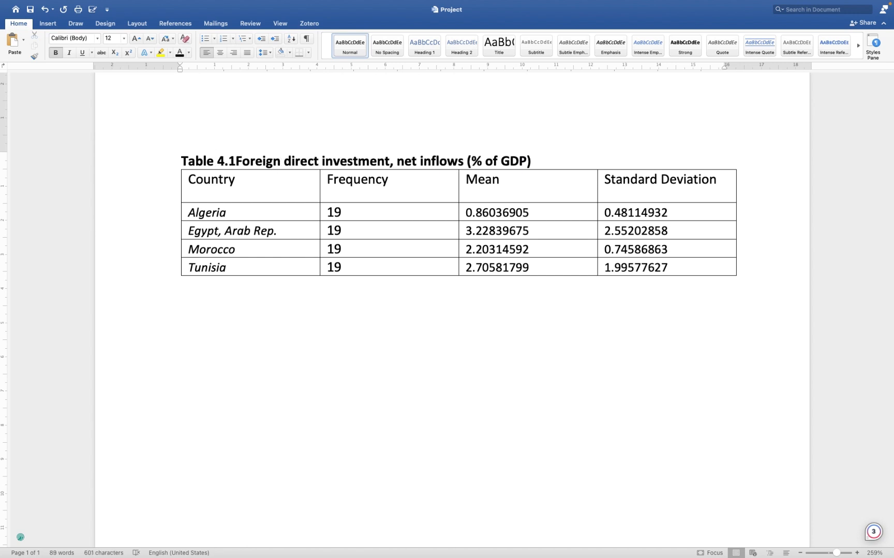
key("BackSpace")
type(":")
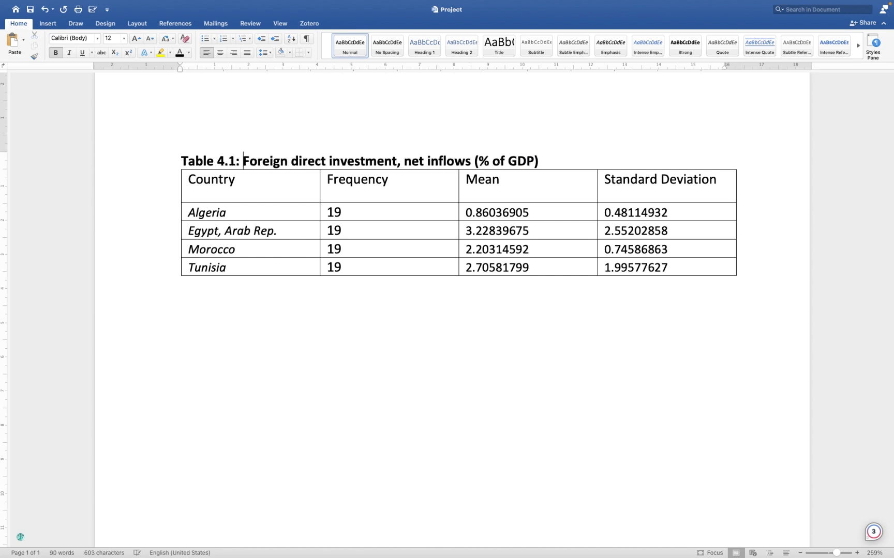
- Select the whole statistics table and remove all its borders with the No Border option
left_click(176, 166)
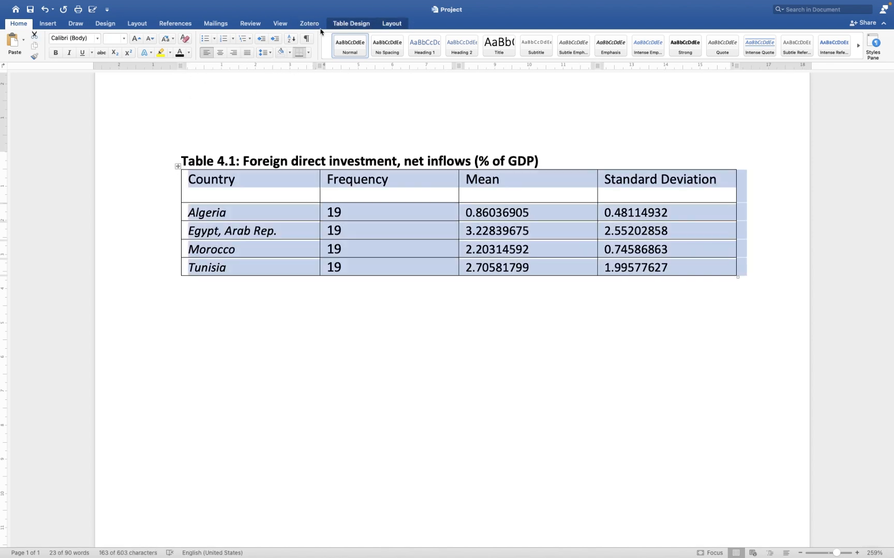
left_click(337, 24)
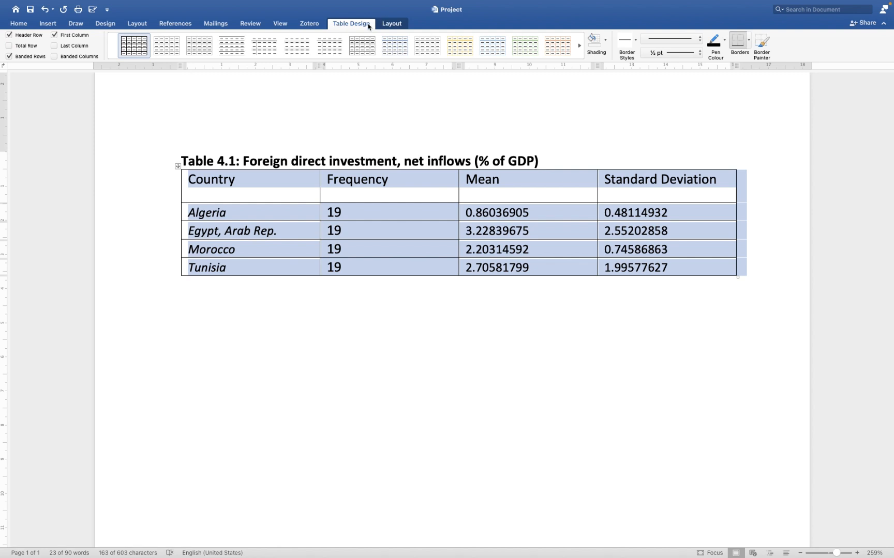
left_click(388, 25)
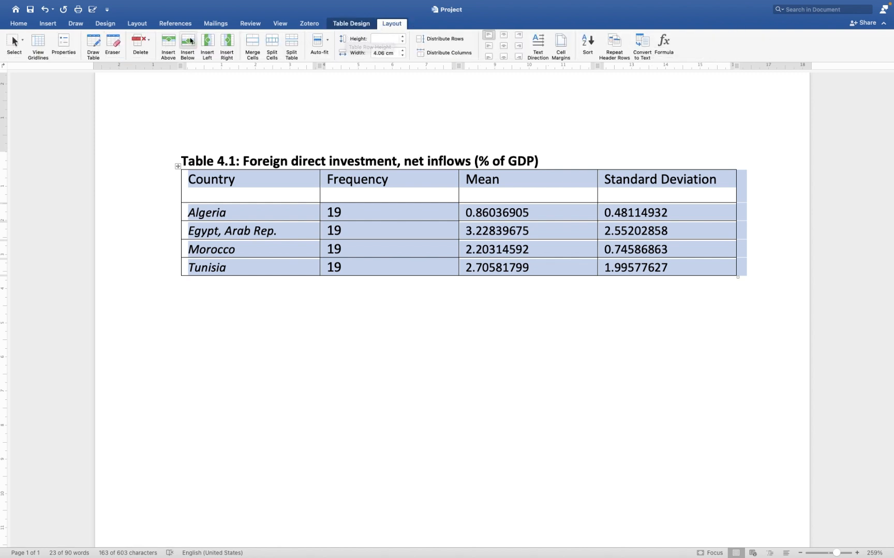
left_click(19, 25)
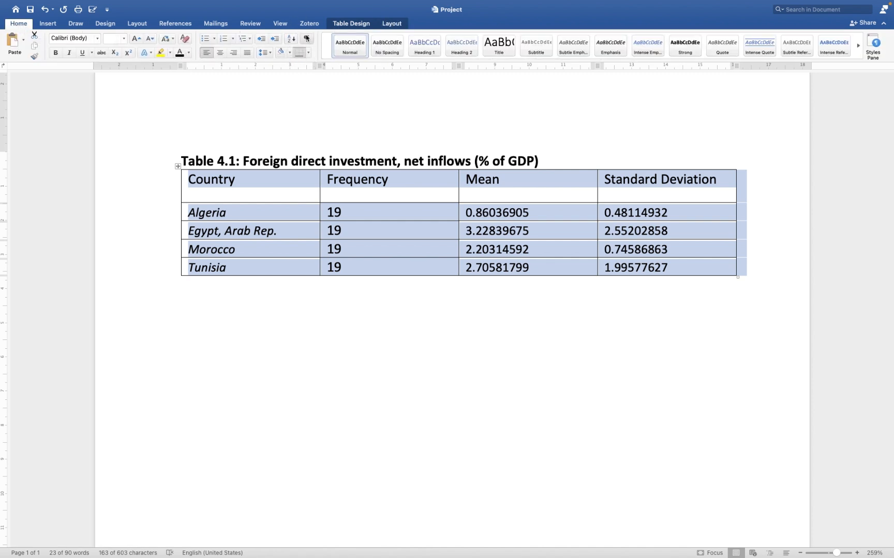
left_click(308, 53)
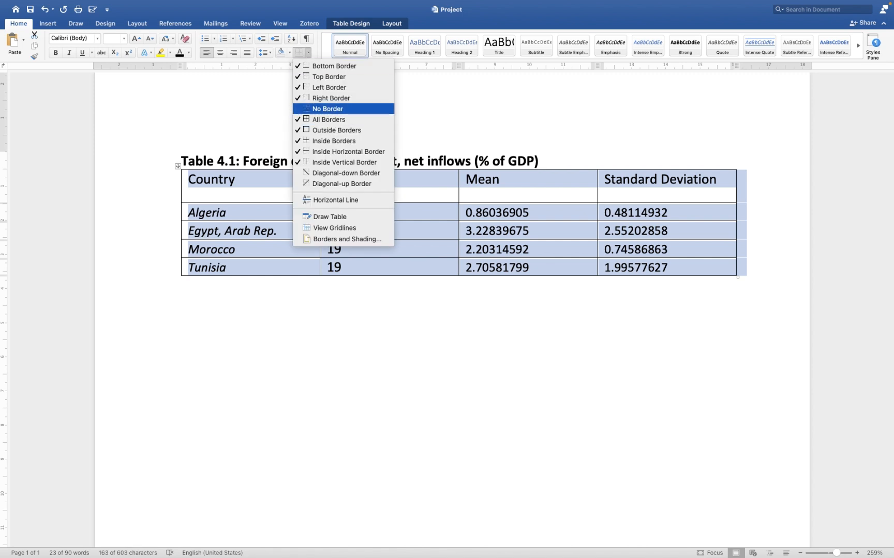
left_click(324, 109)
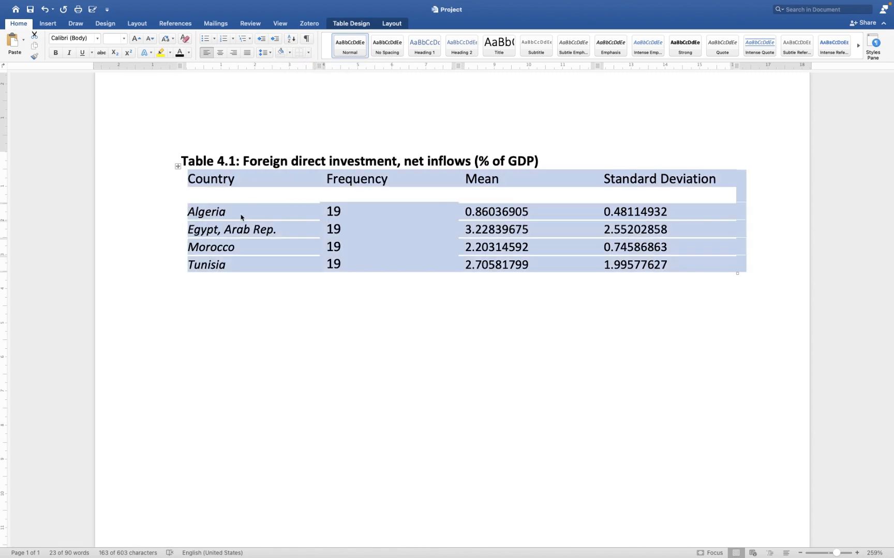
- Add a bottom border and a top border to the whole statistics table
left_click(309, 52)
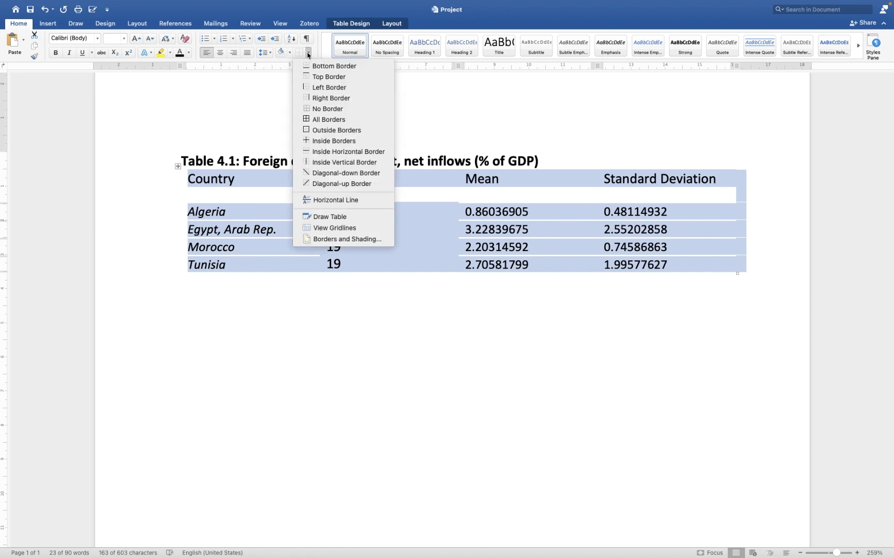
left_click(312, 66)
left_click(308, 53)
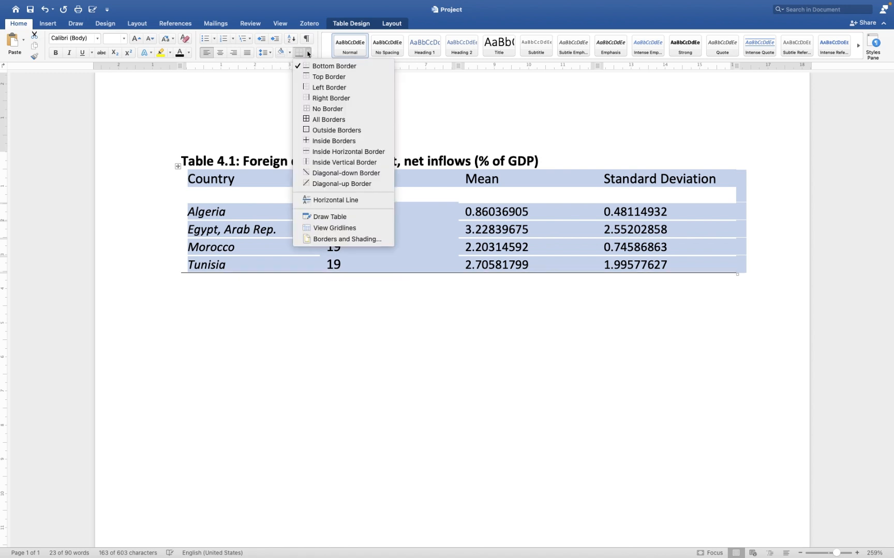
left_click(328, 77)
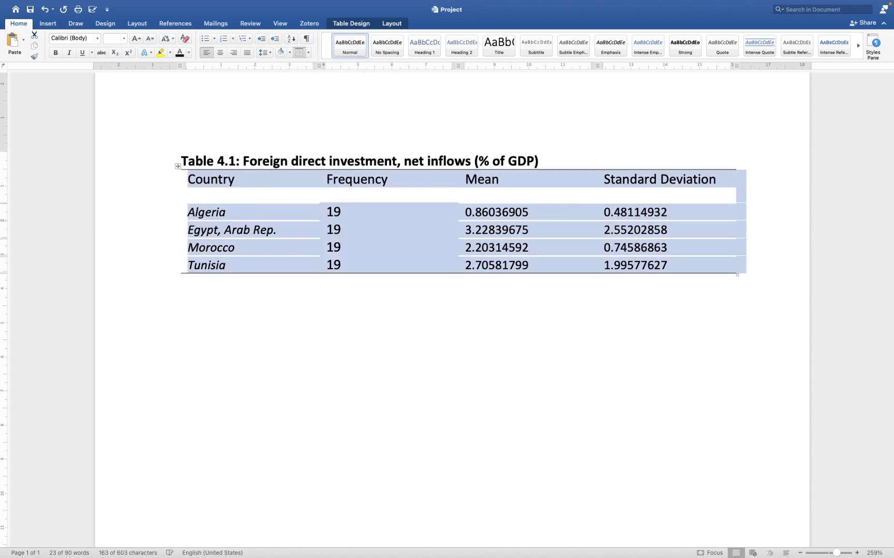
- Add a bottom border beneath the table's header row, from Country to Standard Deviation
left_click(618, 193)
left_click_drag(719, 180, 191, 180)
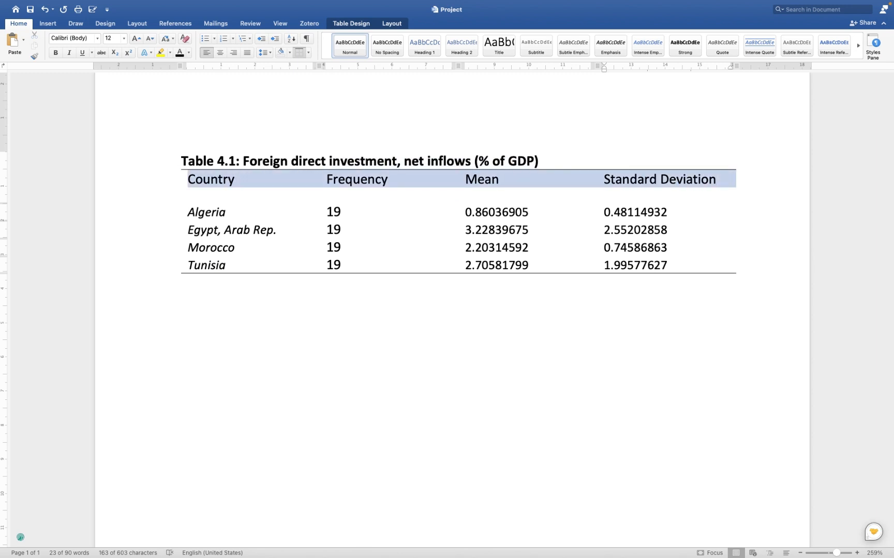
left_click(310, 53)
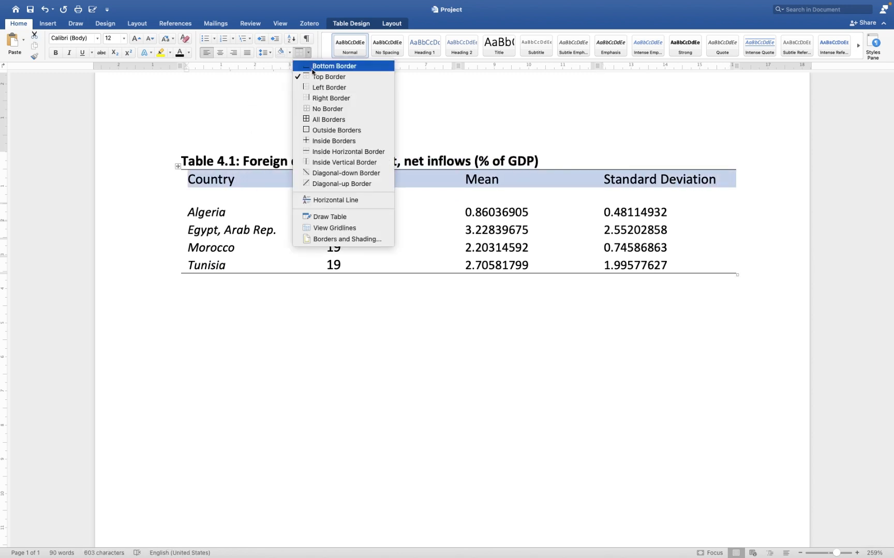
left_click(315, 67)
left_click(309, 306)
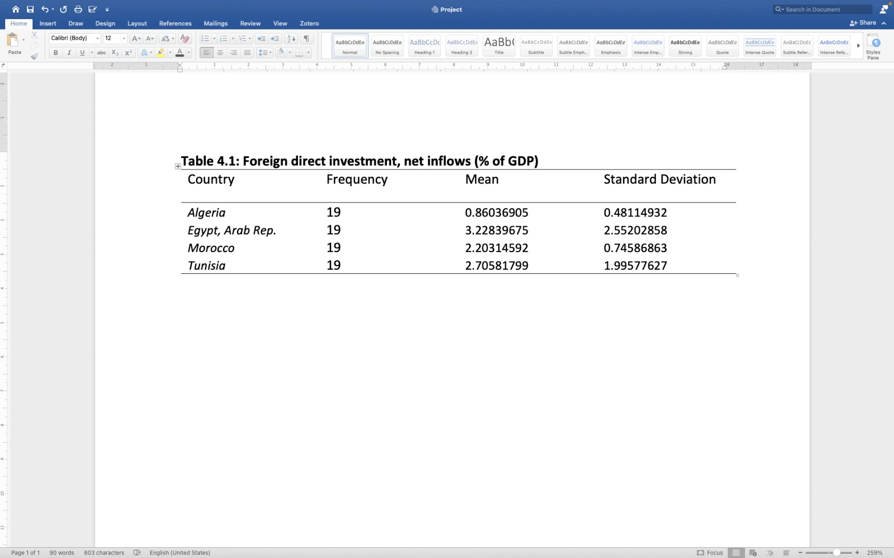
- Switch to the Excel workbook and expand its window to full screen
key("ctrl+Left")
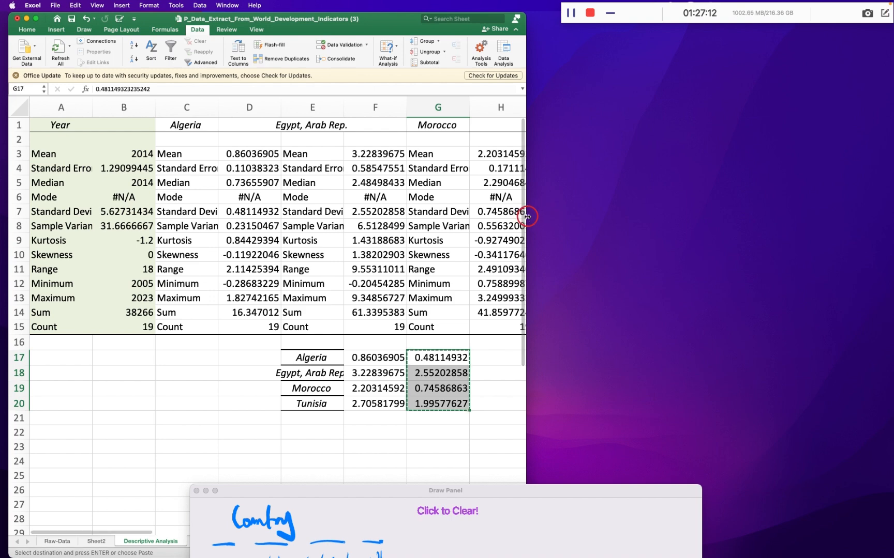
left_click_drag(525, 213, 838, 217)
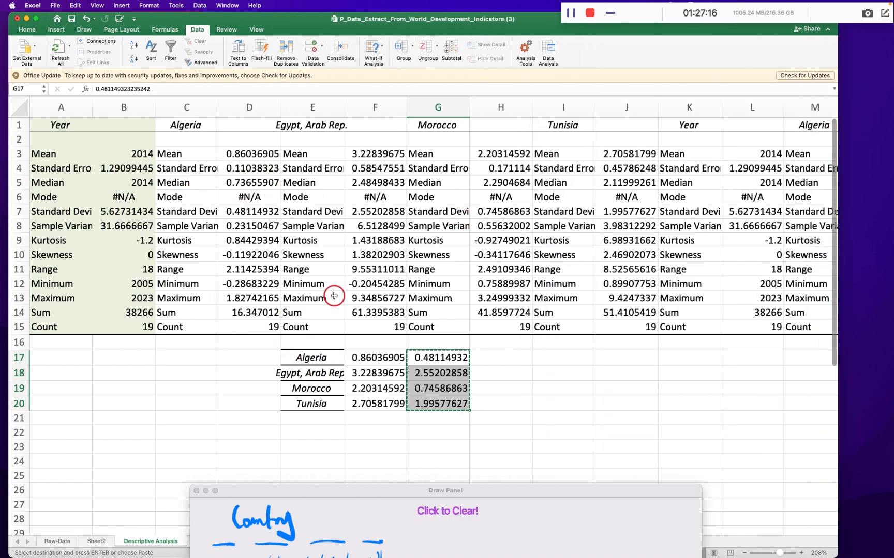
key("ctrl+Right")
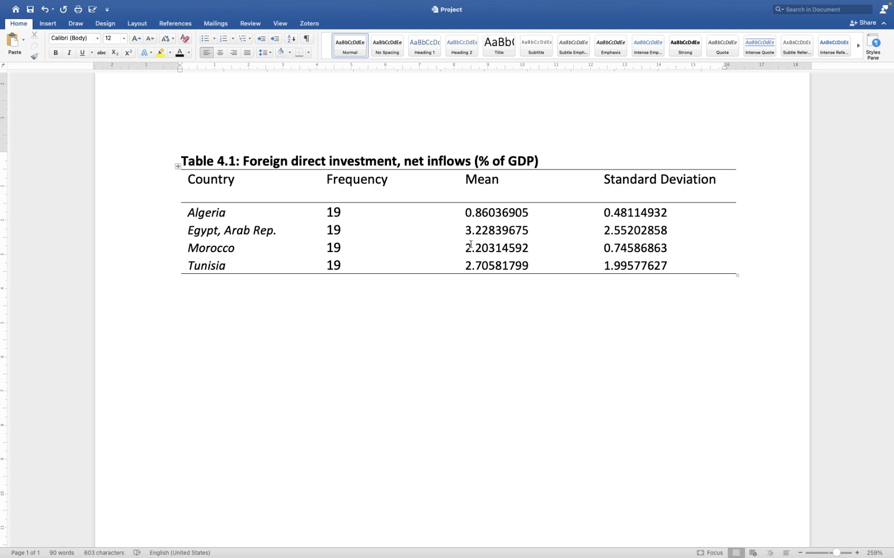
key("ctrl+Left")
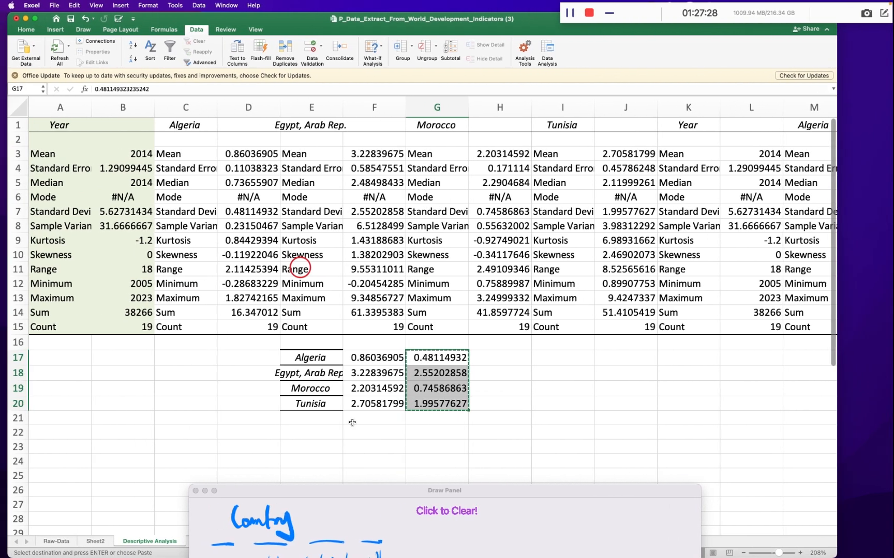
left_click_drag(360, 494, 363, 470)
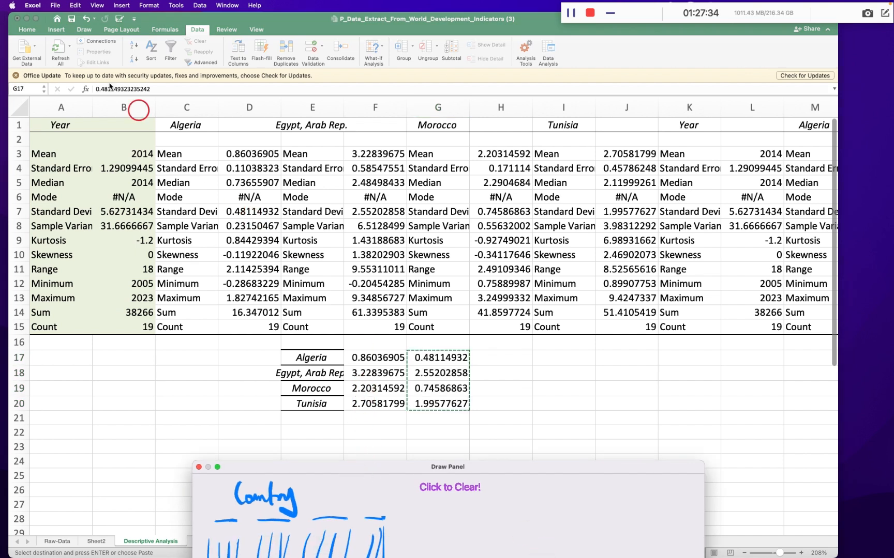
left_click(36, 18)
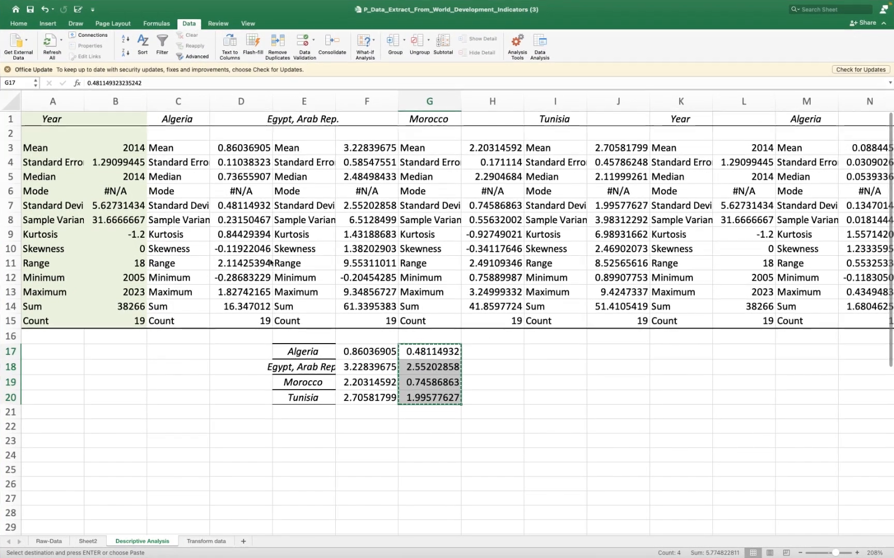
- On the Transform data sheet, clear the leftover contents of columns M to O and select the net inflows data A3:E22
left_click(207, 542)
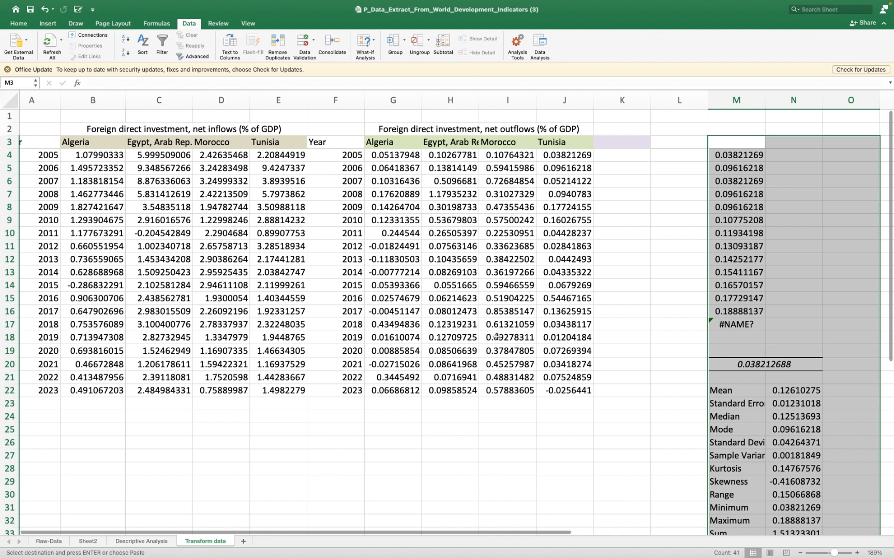
key("super+z")
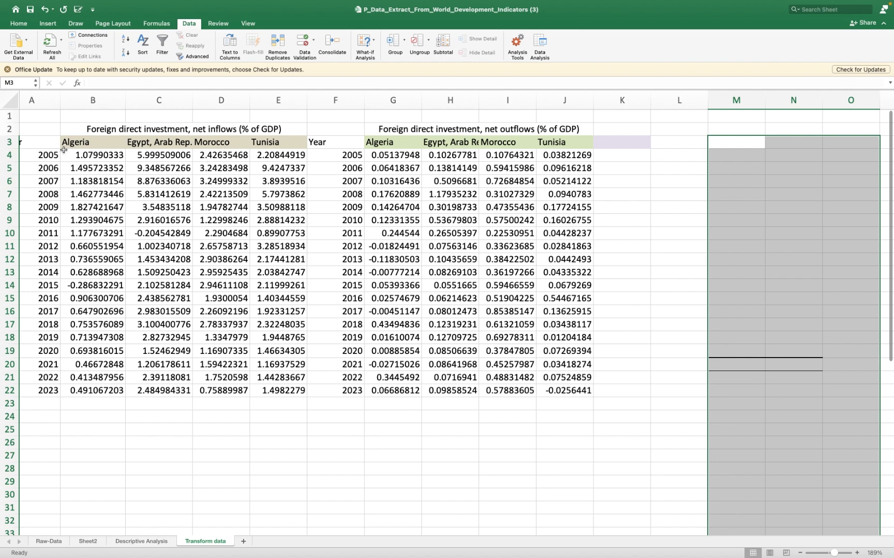
left_click_drag(46, 141, 283, 382)
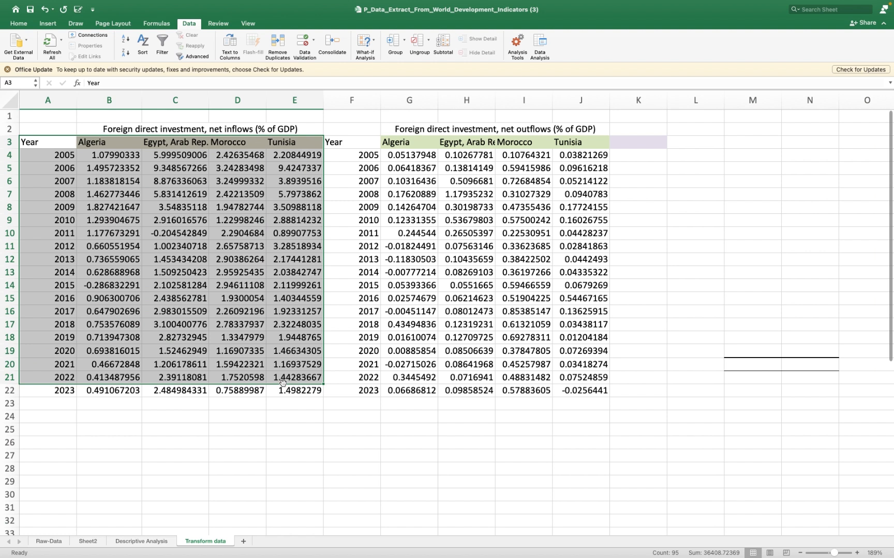
key("shift+Down")
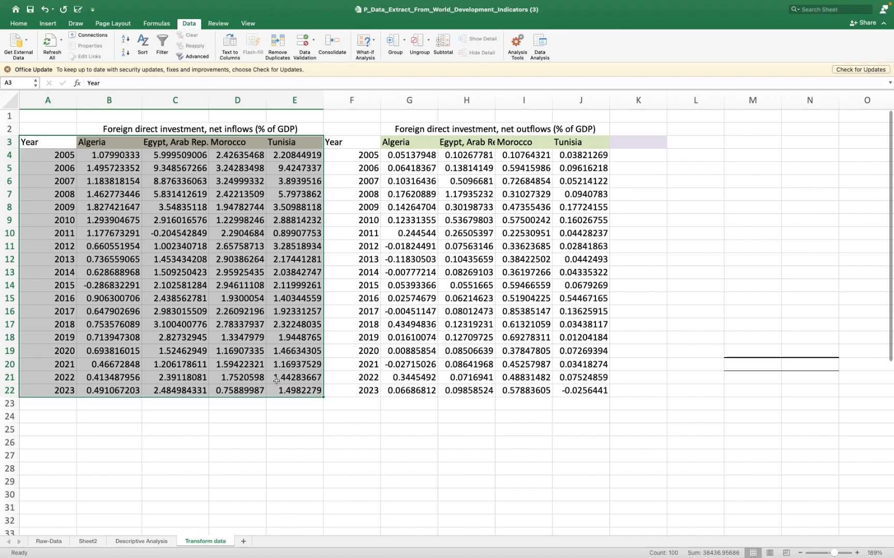
key("ctrl+Right")
key("ctrl+Left")
key("ctrl+Left")
key("ctrl+Right")
key("ctrl+Right")
key("ctrl+Right")
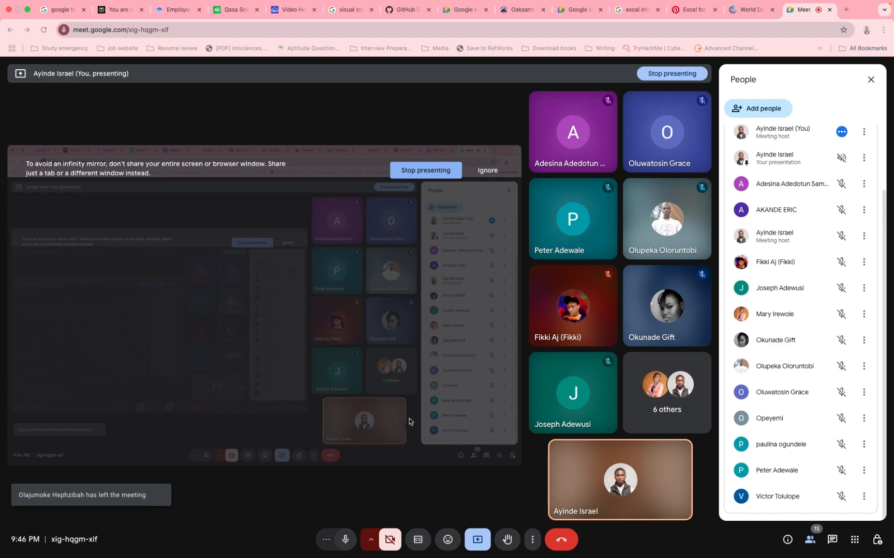
key("ctrl+Left")
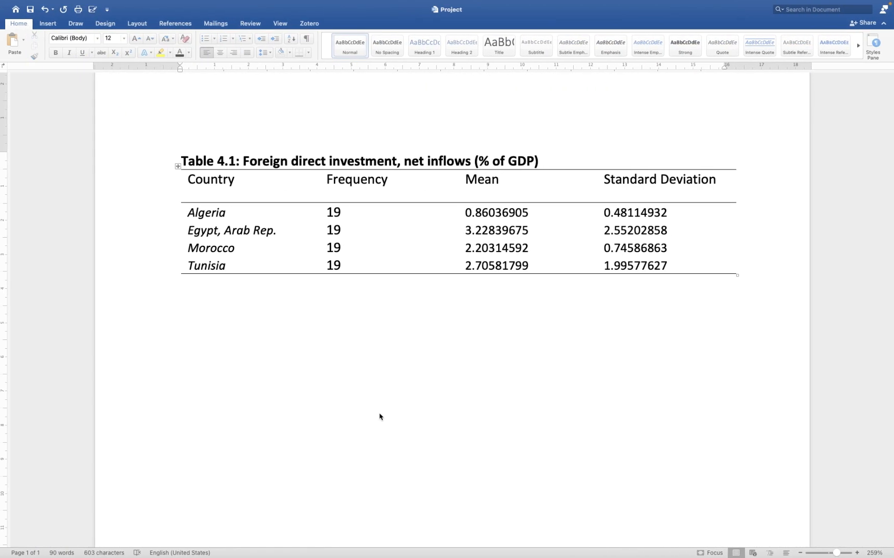
key("ctrl+Left")
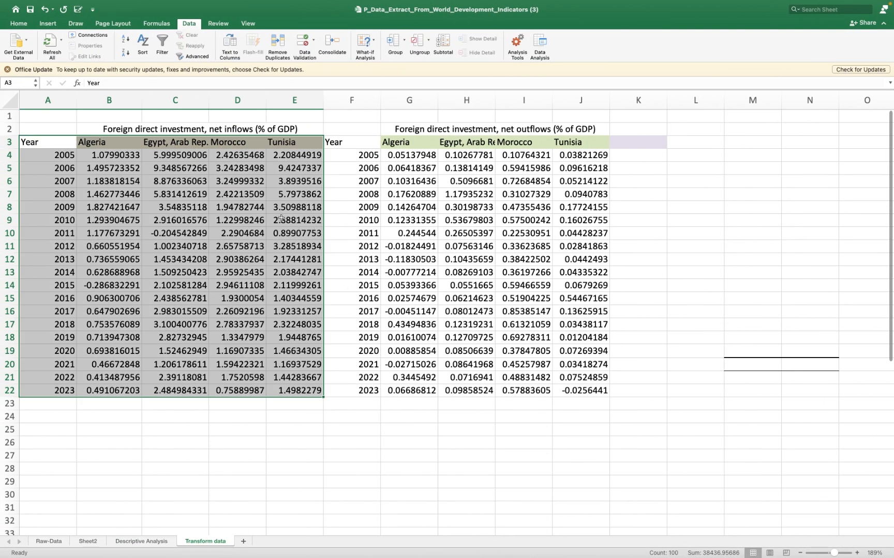
- Insert the recommended Line chart for the selected net inflows data of the four countries
left_click(51, 24)
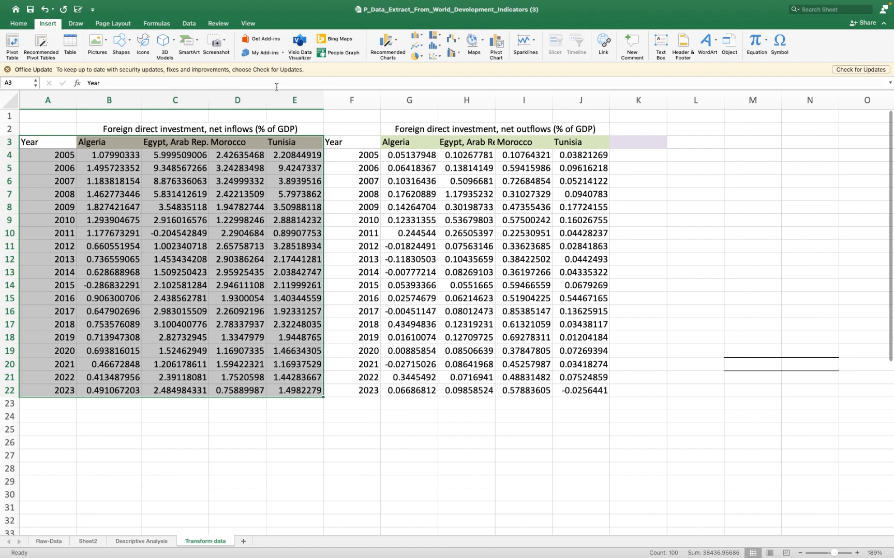
left_click(397, 44)
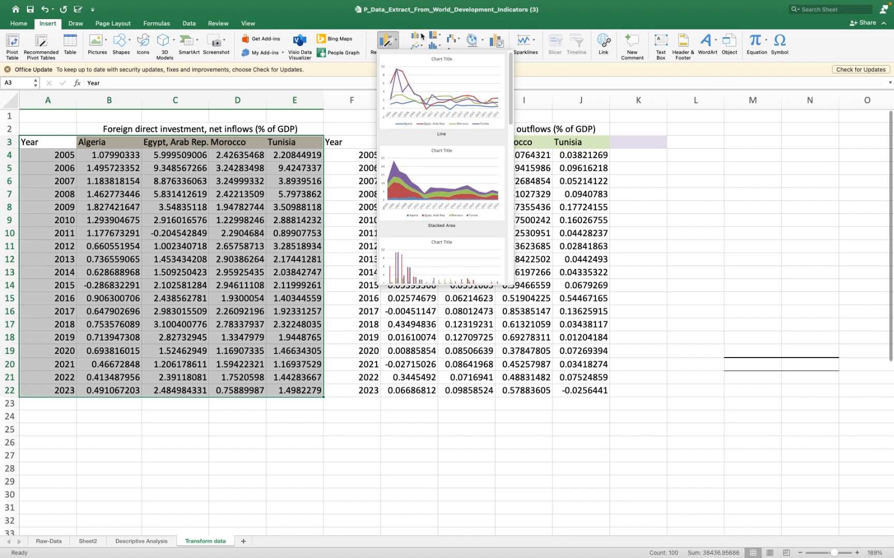
left_click(427, 101)
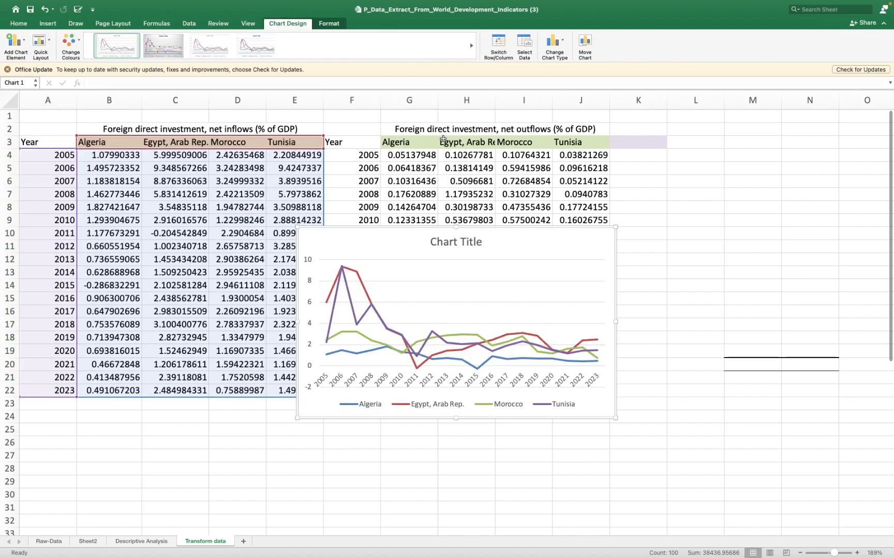
- Move the line chart over the net outflows table and enlarge it beyond the table's last column
left_click_drag(404, 236, 453, 150)
scroll(243, 362, "down", 4)
scroll(243, 362, "up", 3)
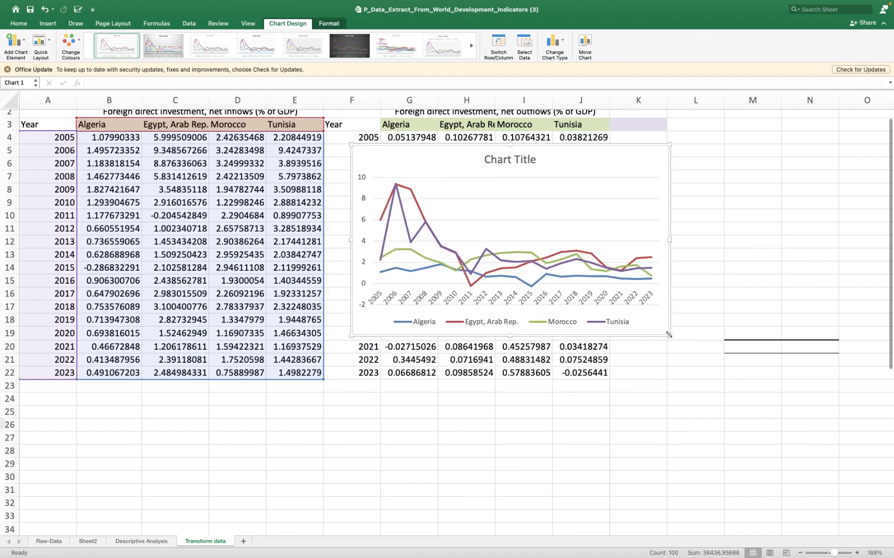
left_click_drag(668, 335, 751, 382)
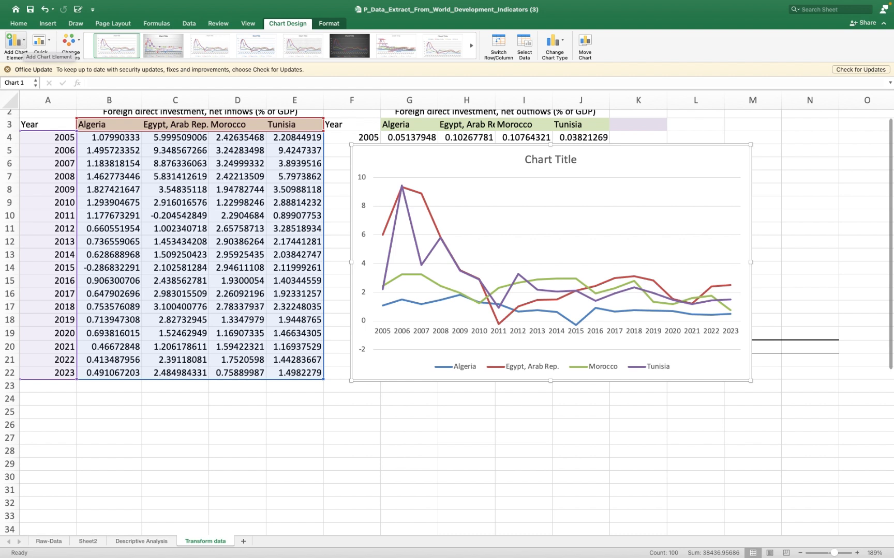
- Add primary horizontal and primary vertical axis titles to the line chart
left_click(24, 46)
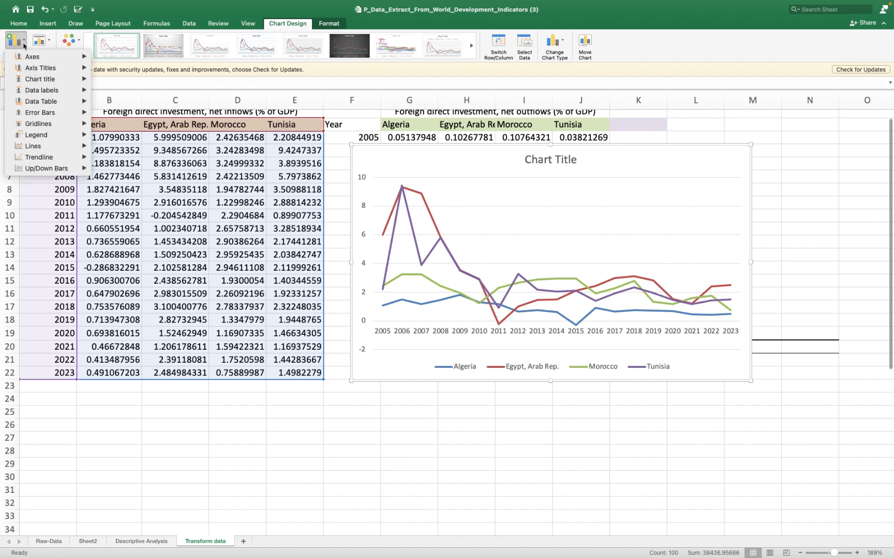
mouse_move(31, 58)
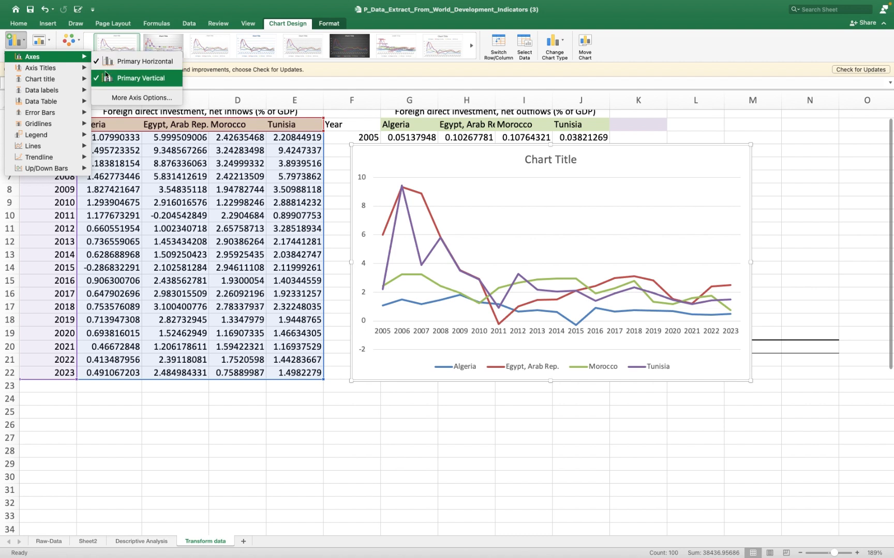
mouse_move(73, 68)
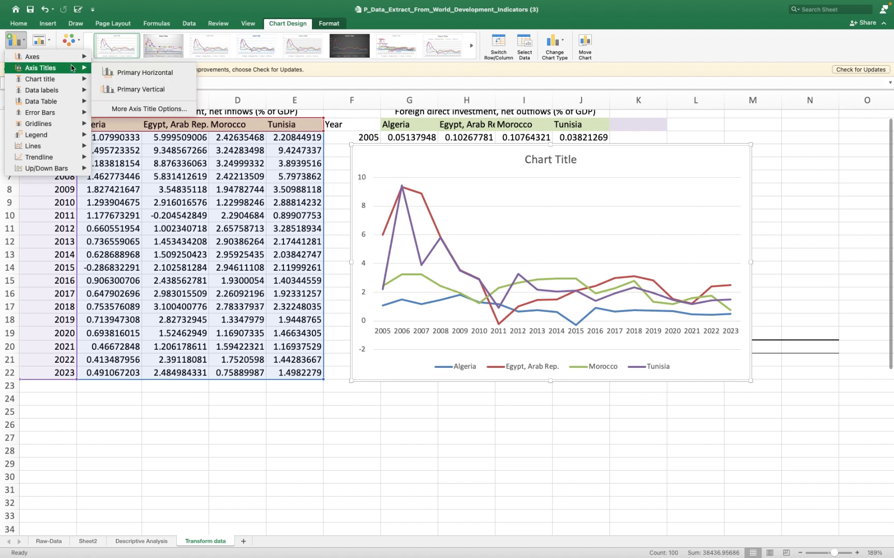
left_click(120, 73)
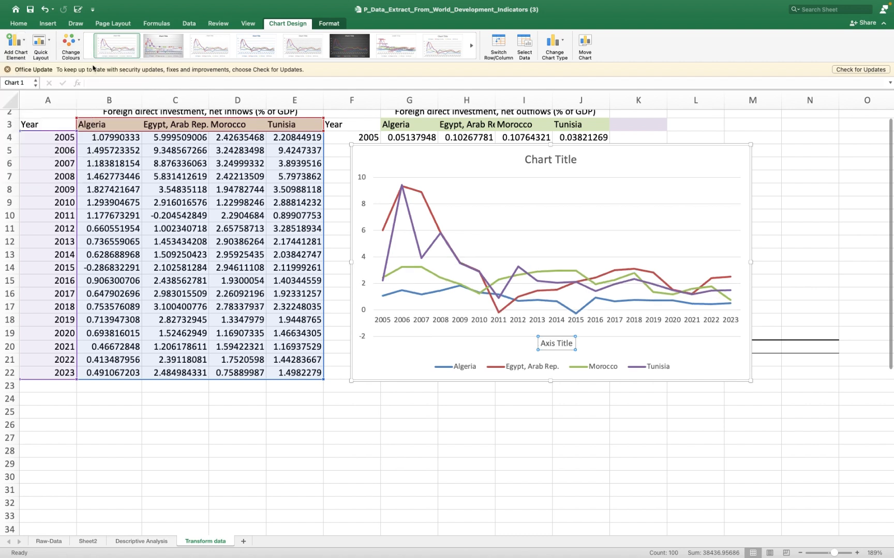
left_click(23, 44)
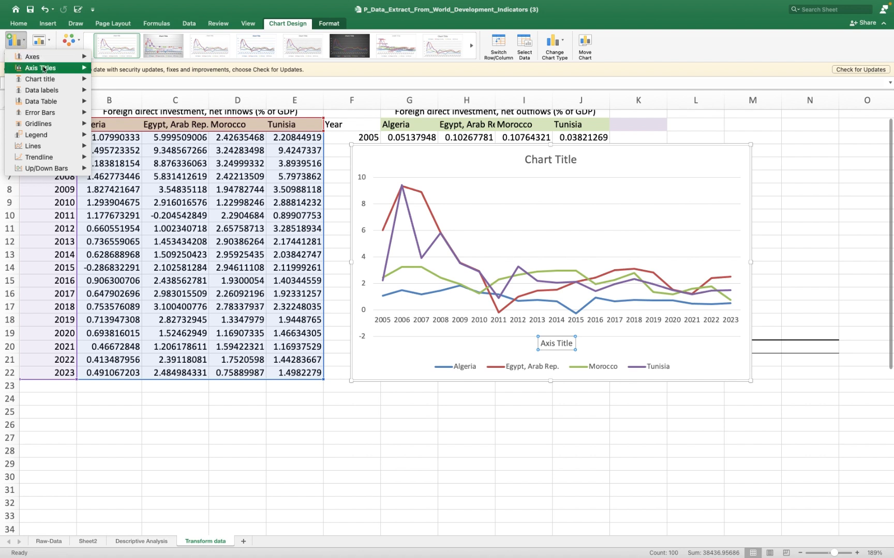
mouse_move(62, 68)
left_click(144, 89)
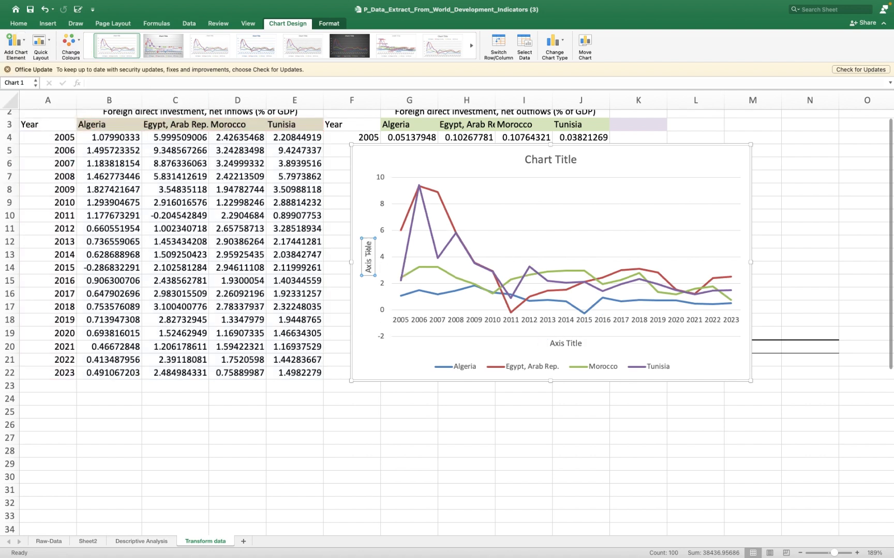
- Set the chart's vertical axis title to "FDI net Inflow (% of GDP)"
double_click(369, 251)
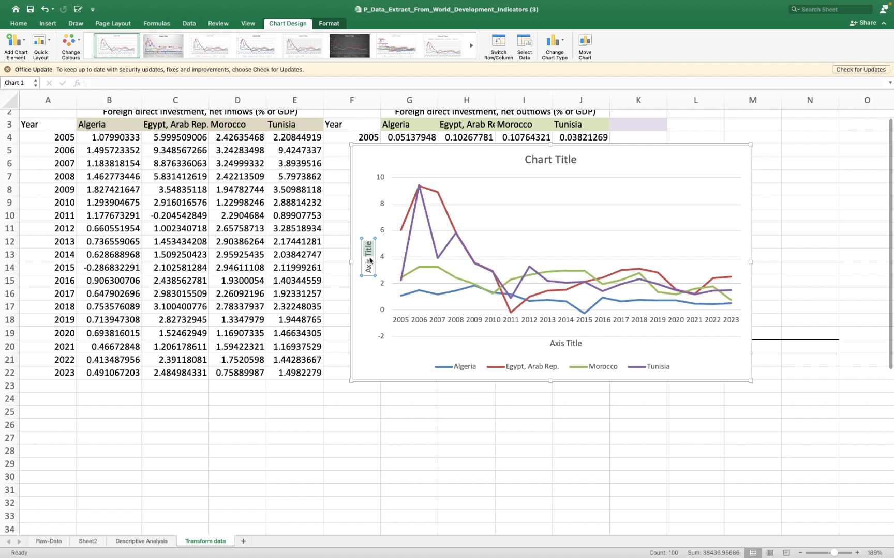
key("BackSpace")
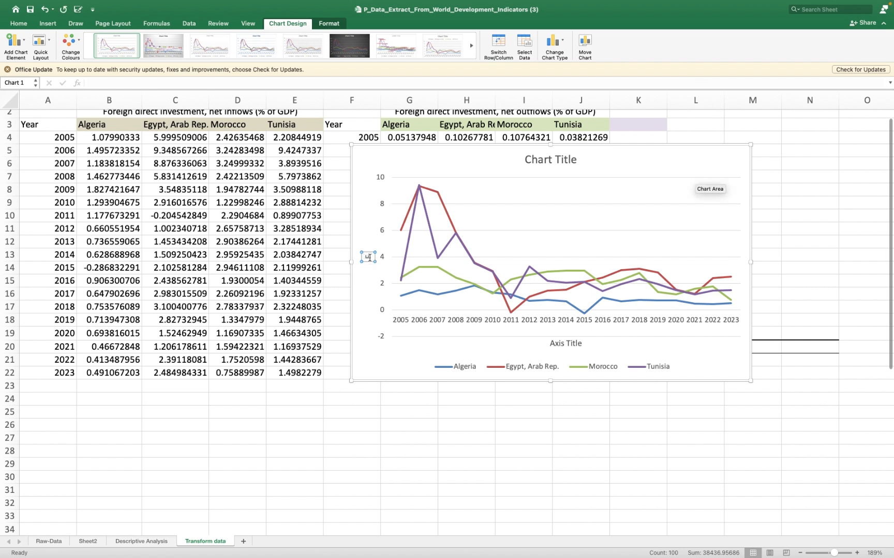
type("FDI net Infl")
key("BackSpace")
key("BackSpace")
type("flow (")
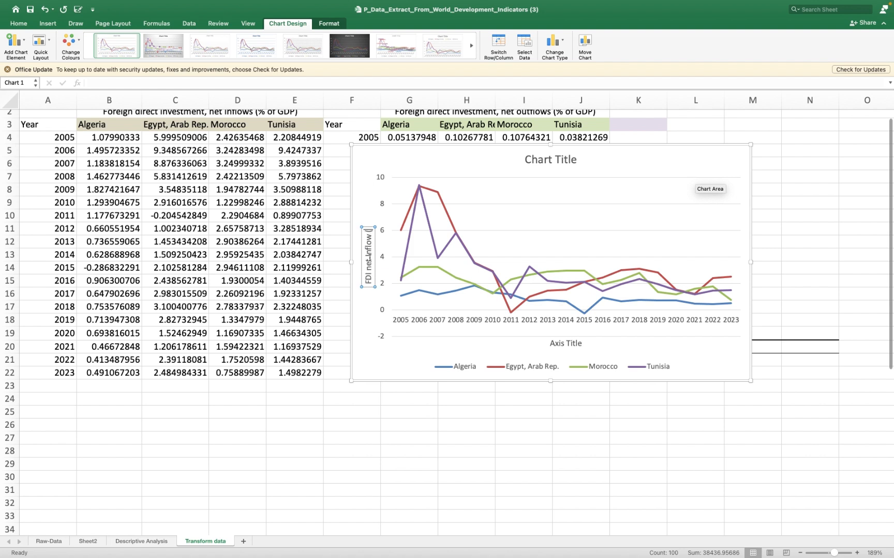
type("% of GDP)")
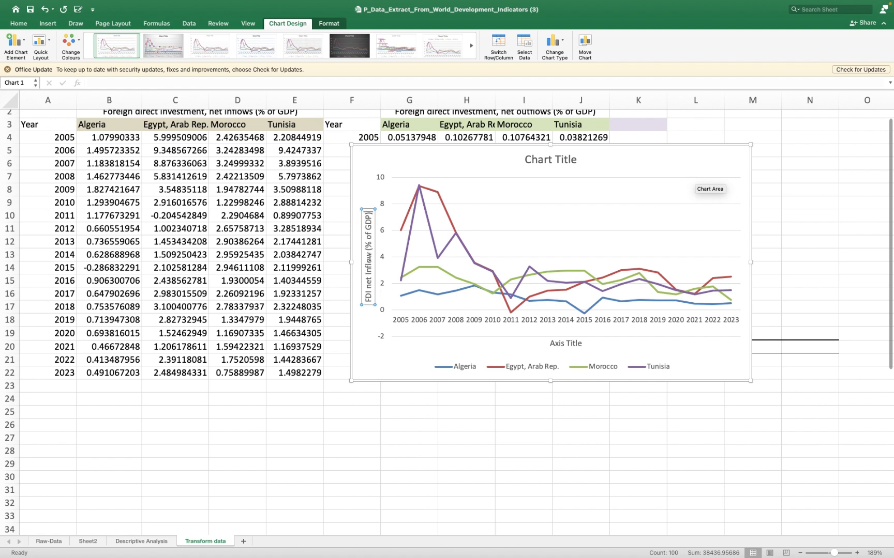
- Set the chart's horizontal axis title to "Year"
left_click(561, 344)
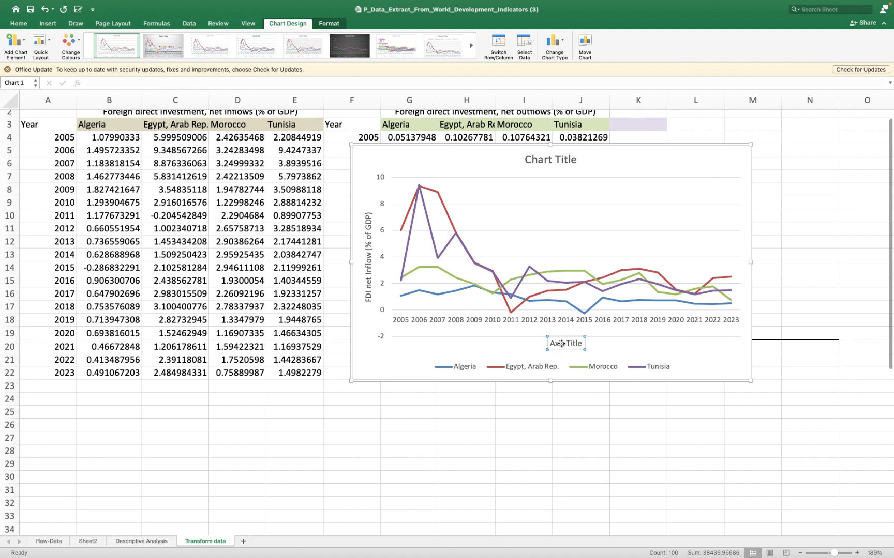
double_click(561, 344)
triple_click(562, 345)
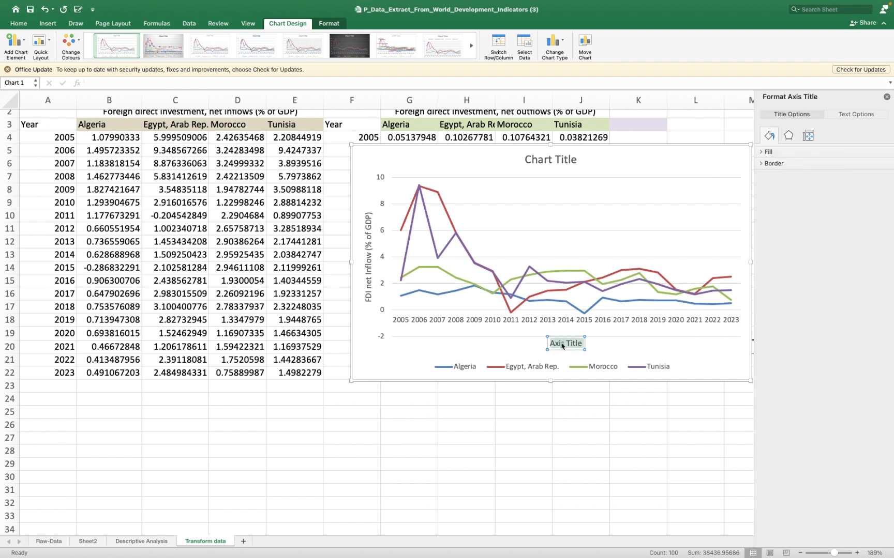
type("Year")
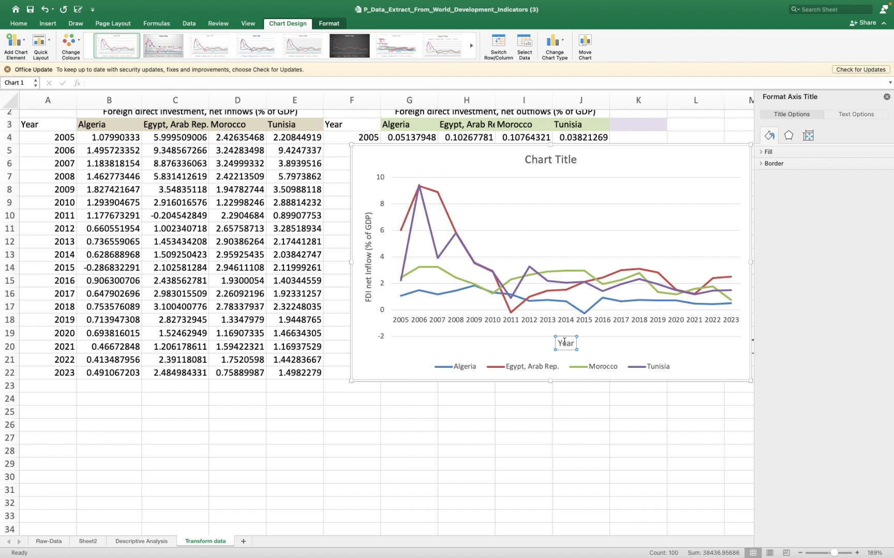
- Set the chart title to "Trend of Foreign Direct Investment, net inflow (% of GDP) (2005-2023)"
left_click(546, 158)
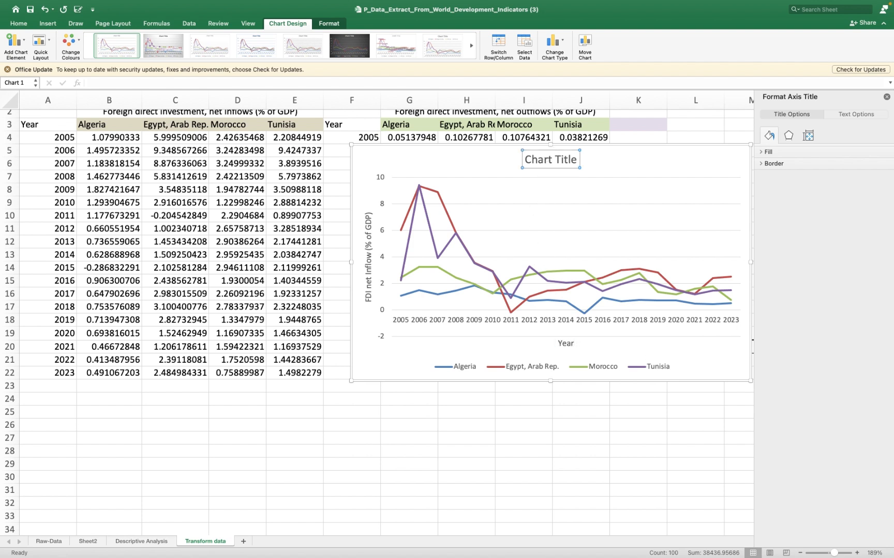
triple_click(547, 157)
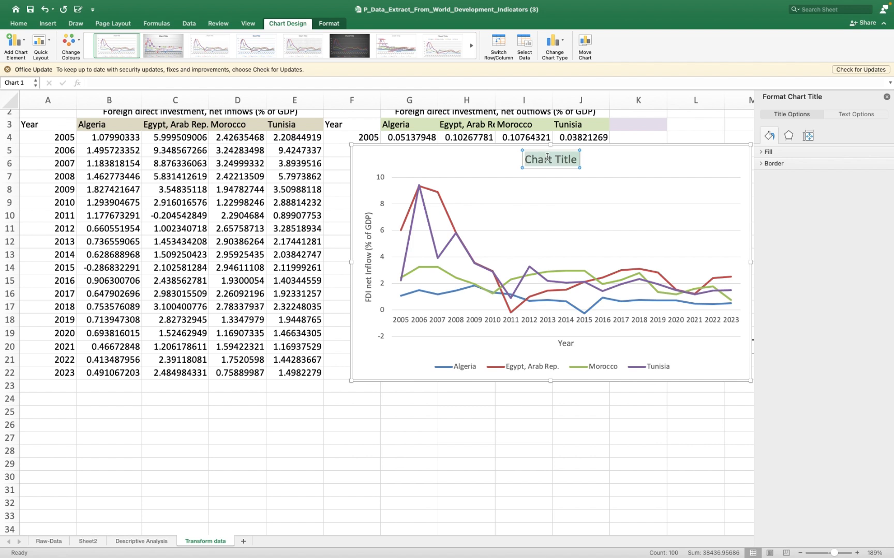
type("Tr")
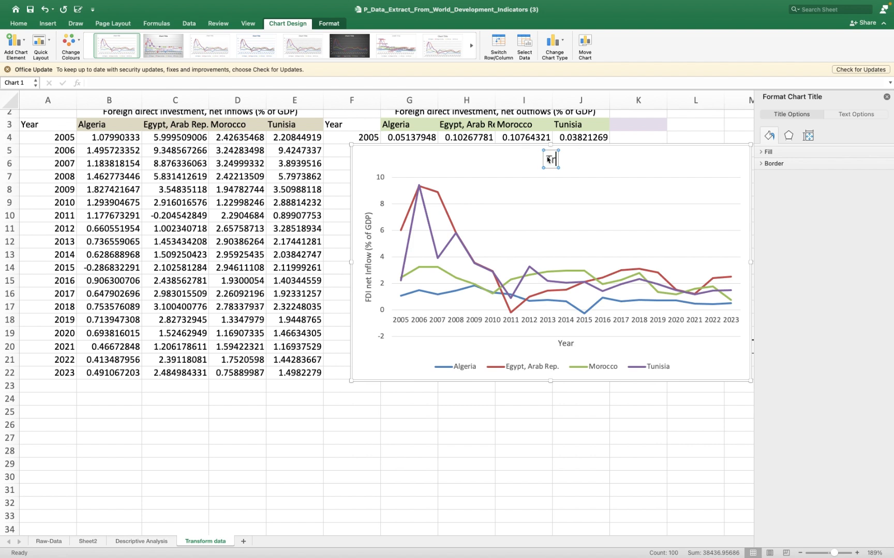
type("end of")
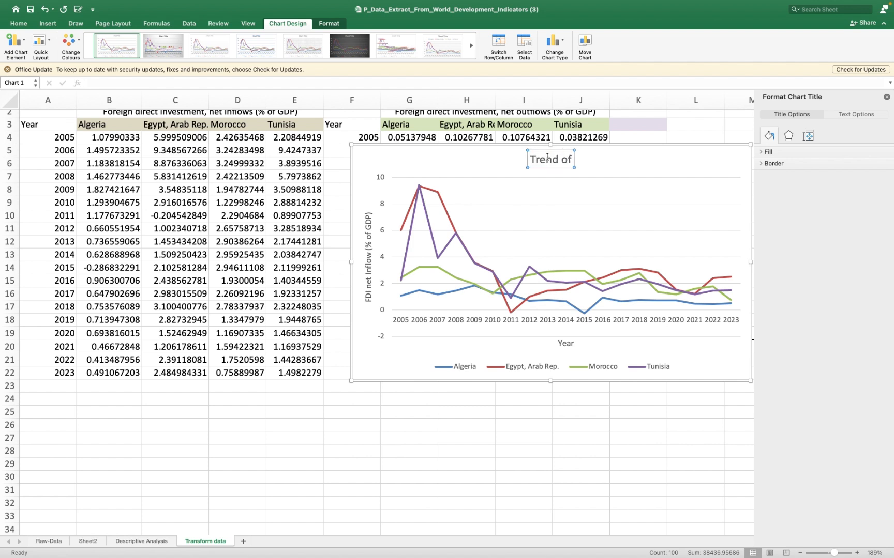
type(" FDI")
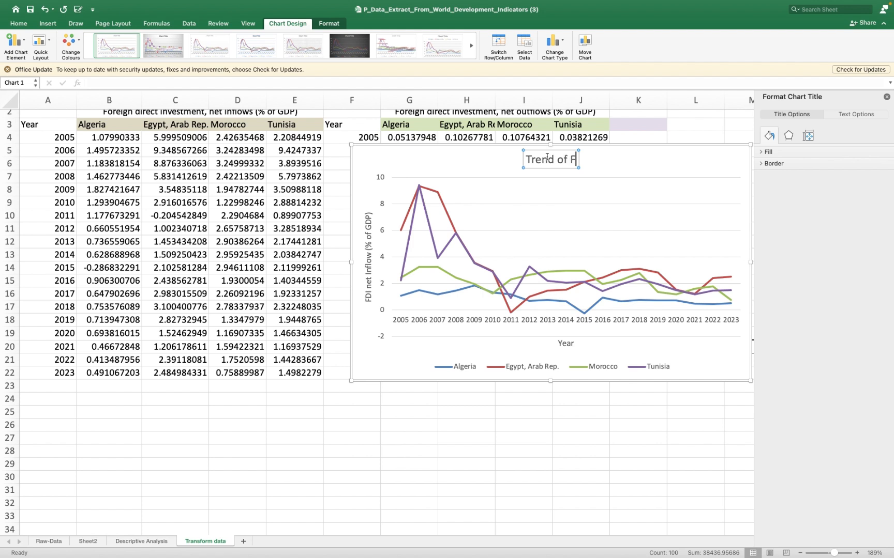
key("BackSpace")
key("BackSpace")
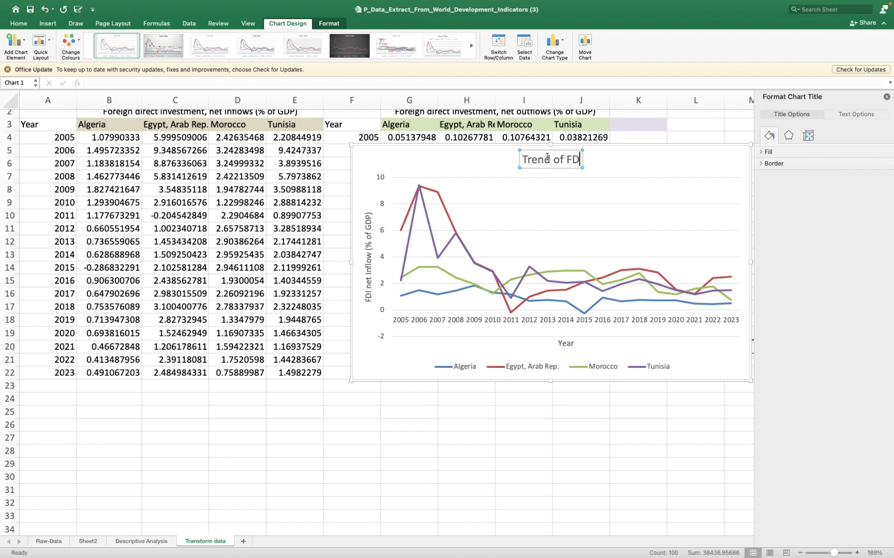
type("org")
key("BackSpace")
key("BackSpace")
type("reign")
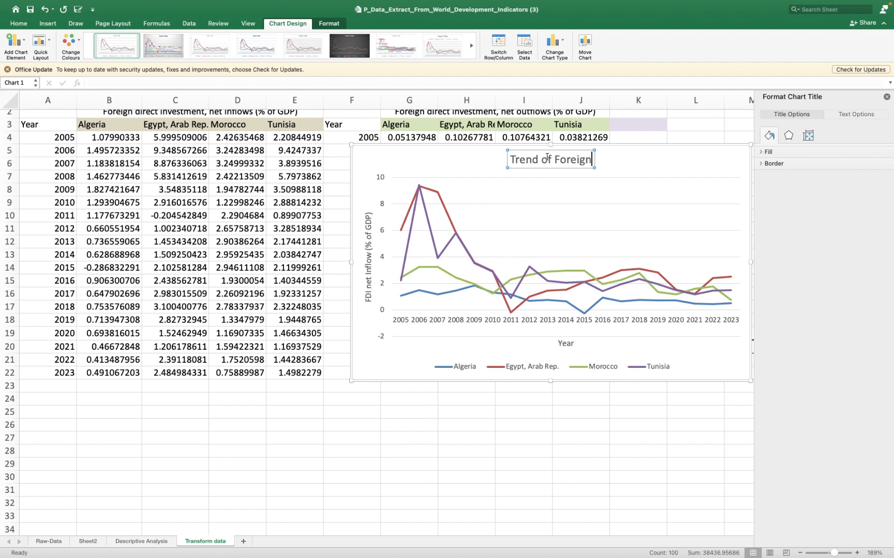
type(" Direct")
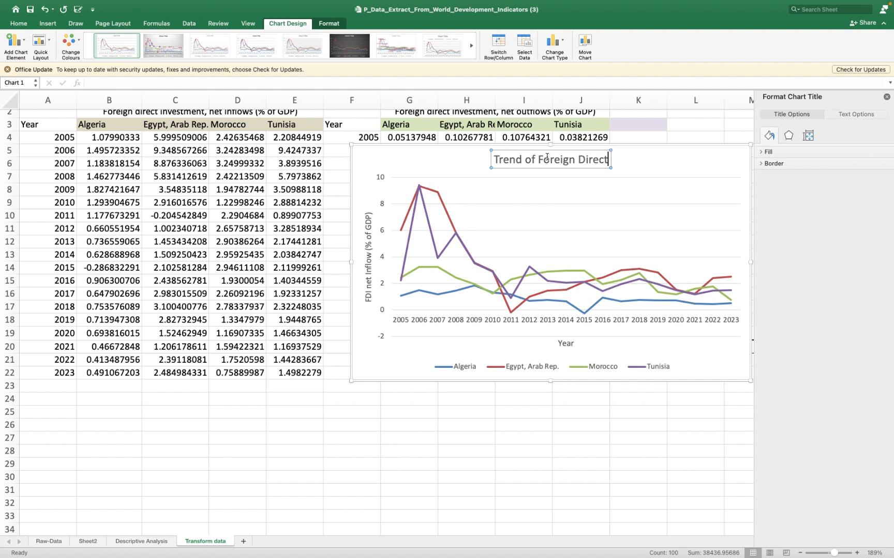
type(" Investment")
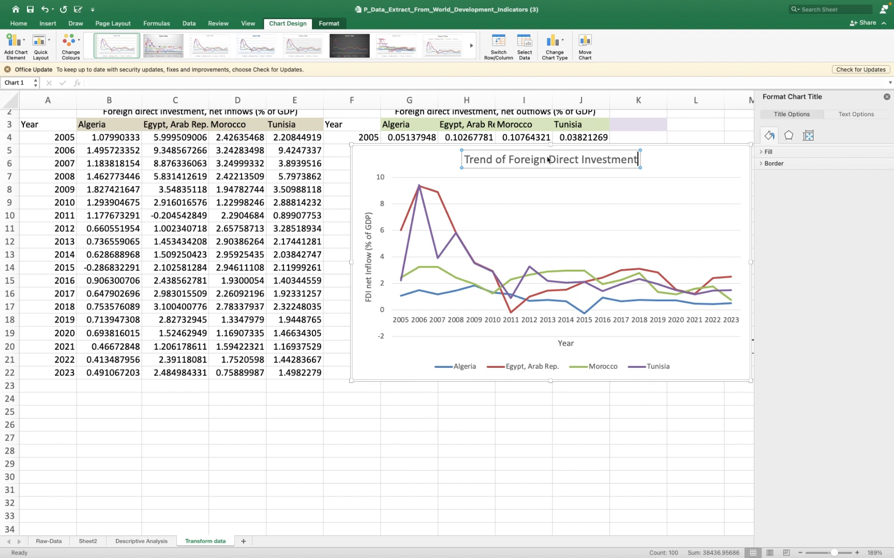
type(", N")
key("BackSpace")
type("net inflow")
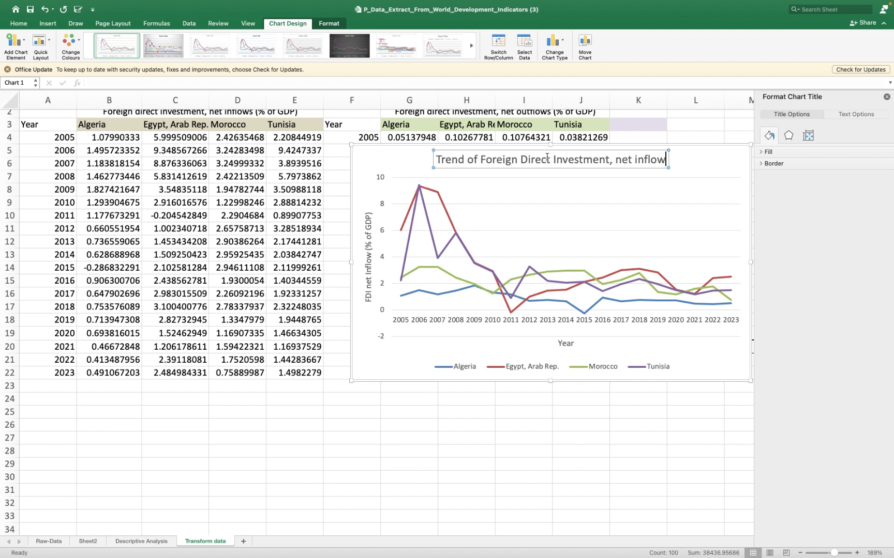
type(" (")
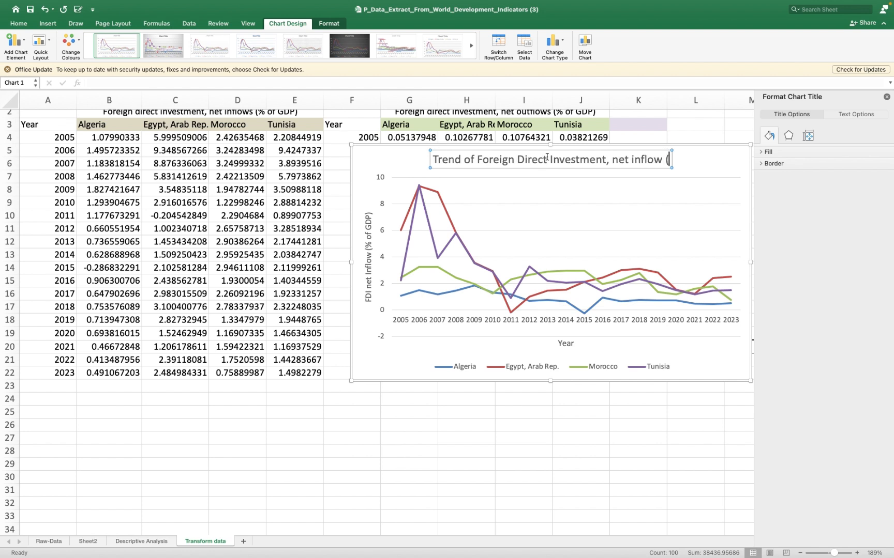
type("%")
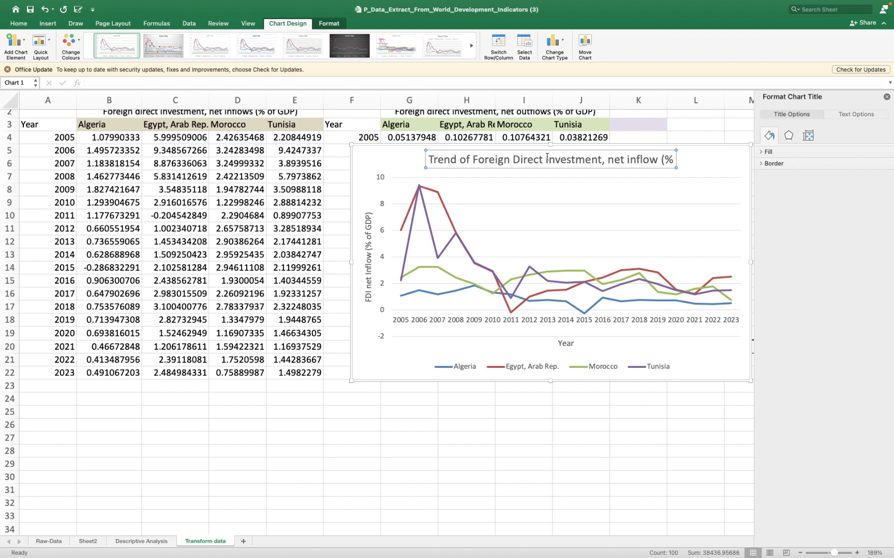
type(" of GDP")
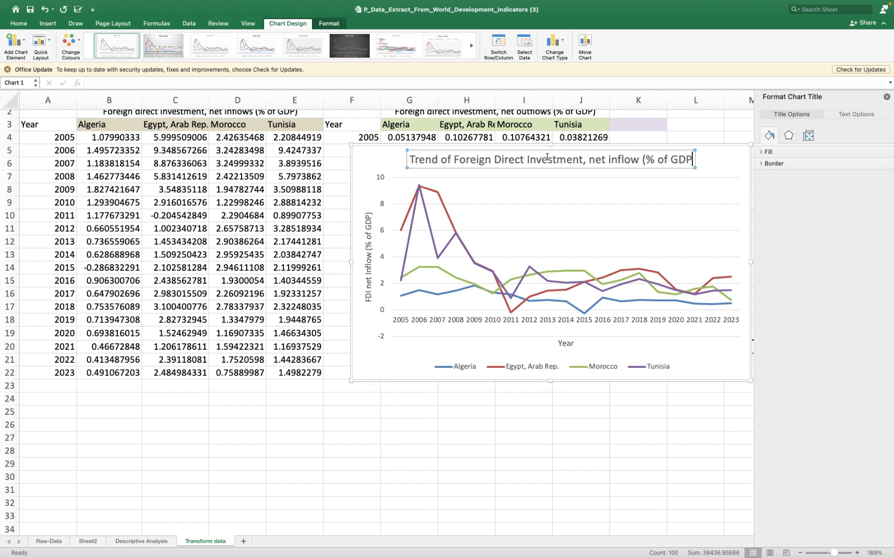
type(") (")
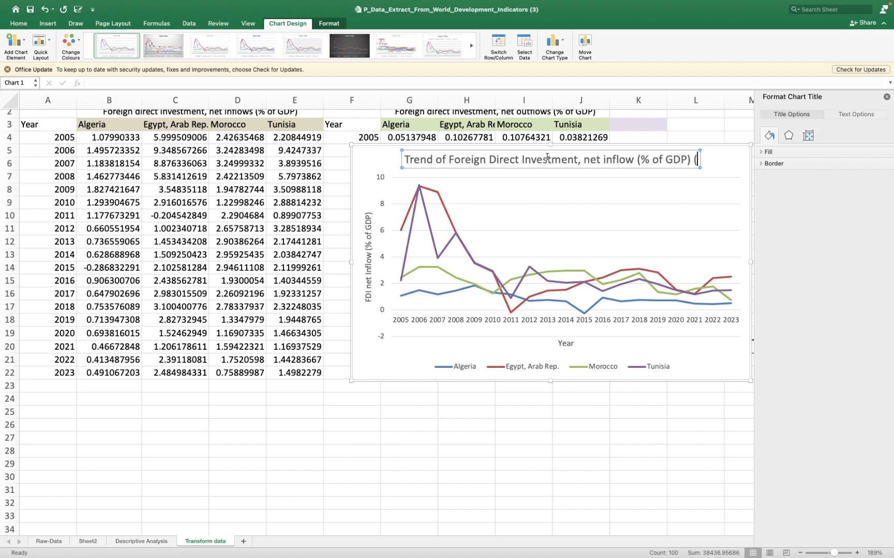
type("200")
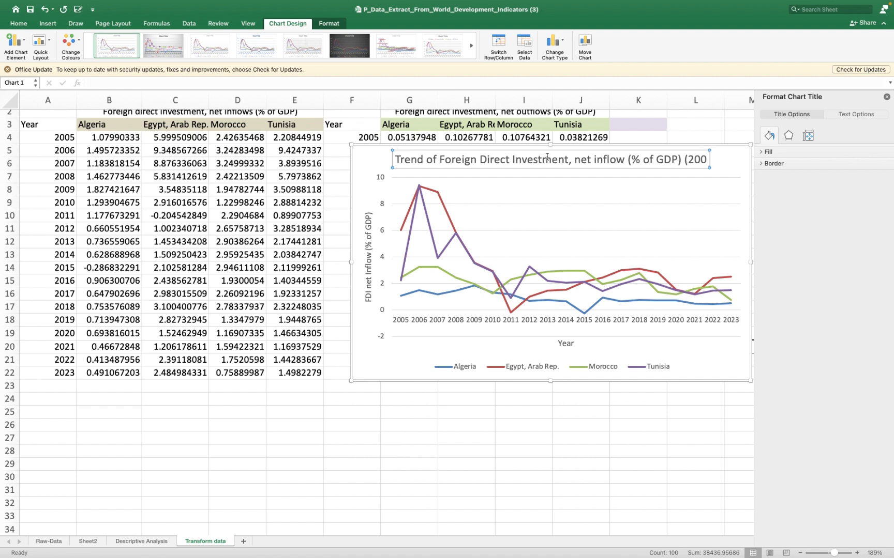
type("5-")
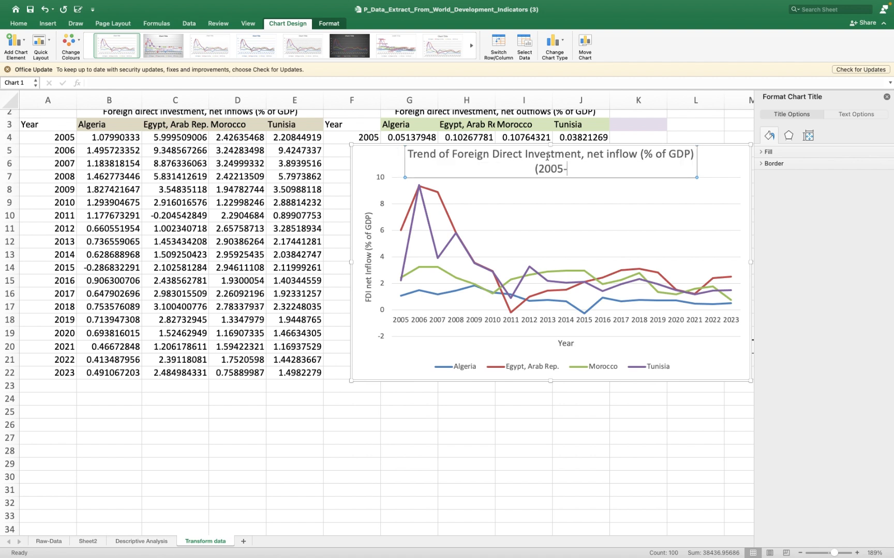
type("2023)")
- Make the whole chart title bold and move the chart down and left, partly over the net inflows table's Tunisia column
key("super+a")
key("super+b")
left_click(556, 204)
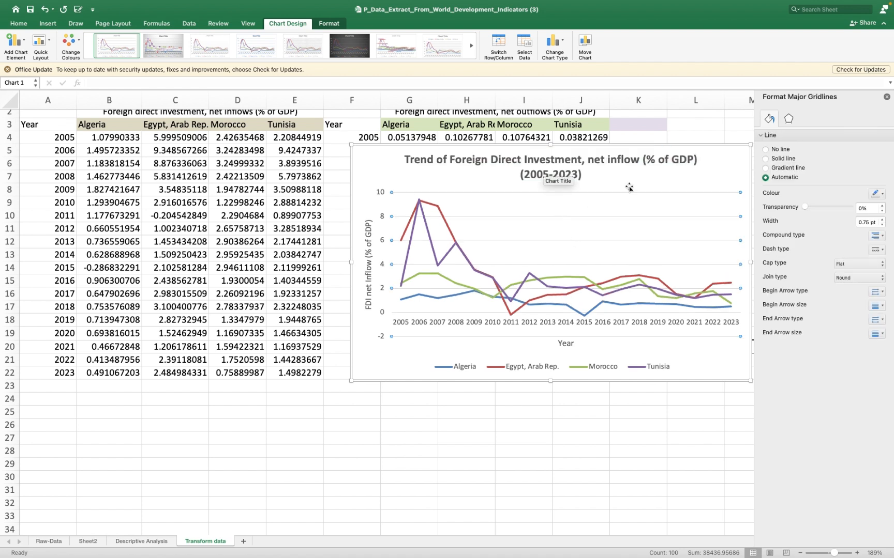
left_click_drag(710, 155, 632, 179)
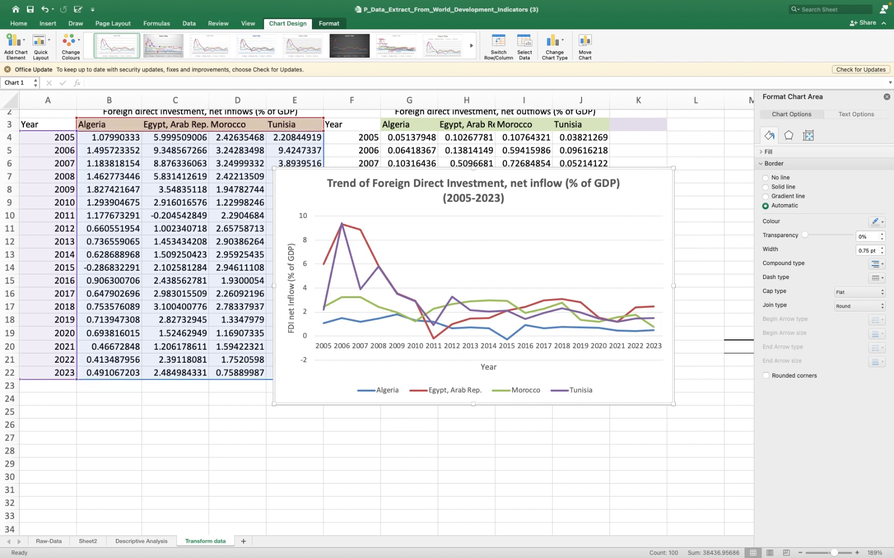
- Try the chart's legend on the right side of the plot and return it to the bottom
left_click(18, 42)
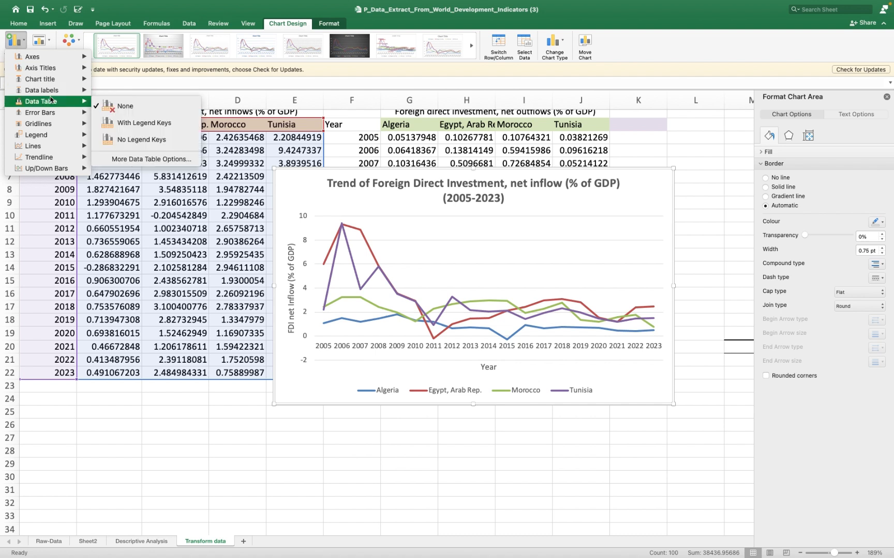
mouse_move(51, 92)
mouse_move(66, 125)
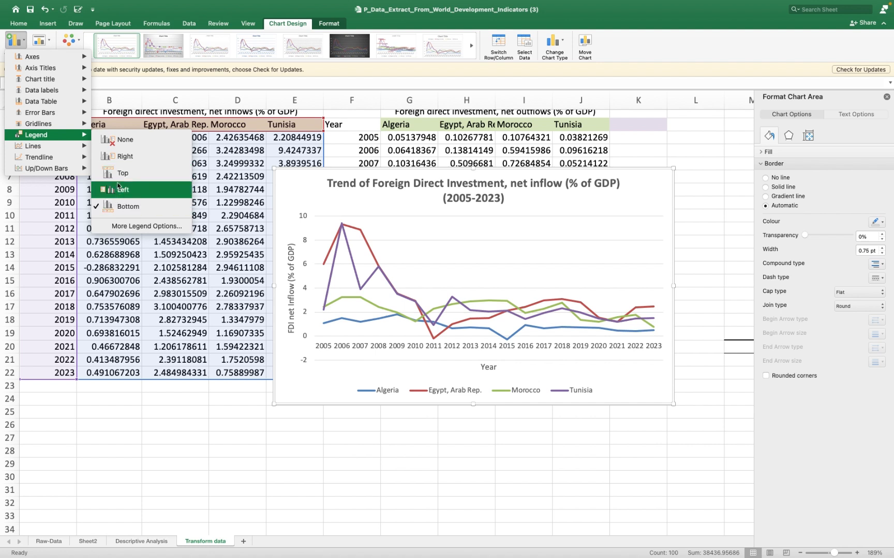
left_click(122, 158)
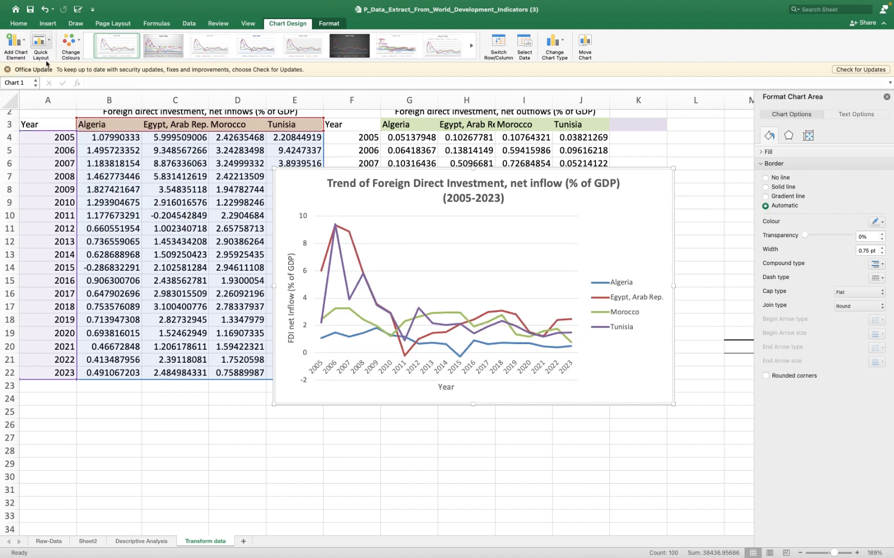
left_click(23, 41)
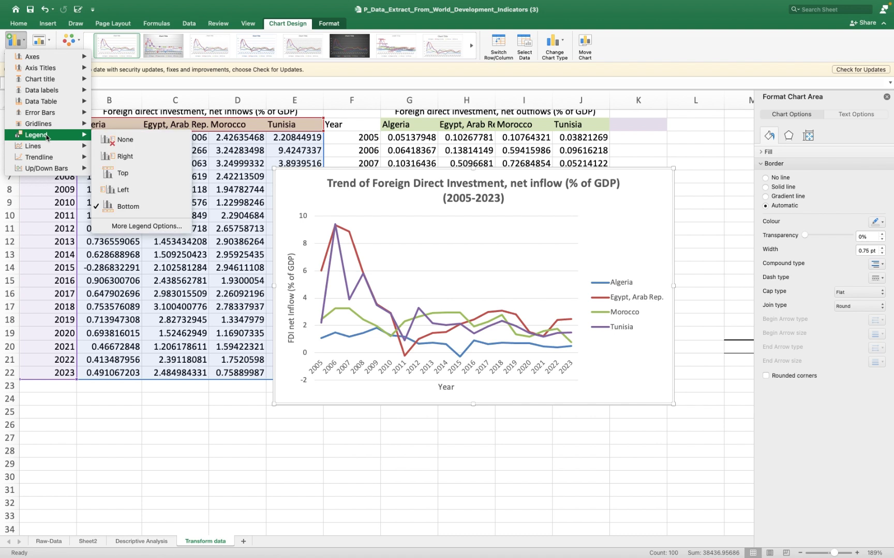
left_click(142, 207)
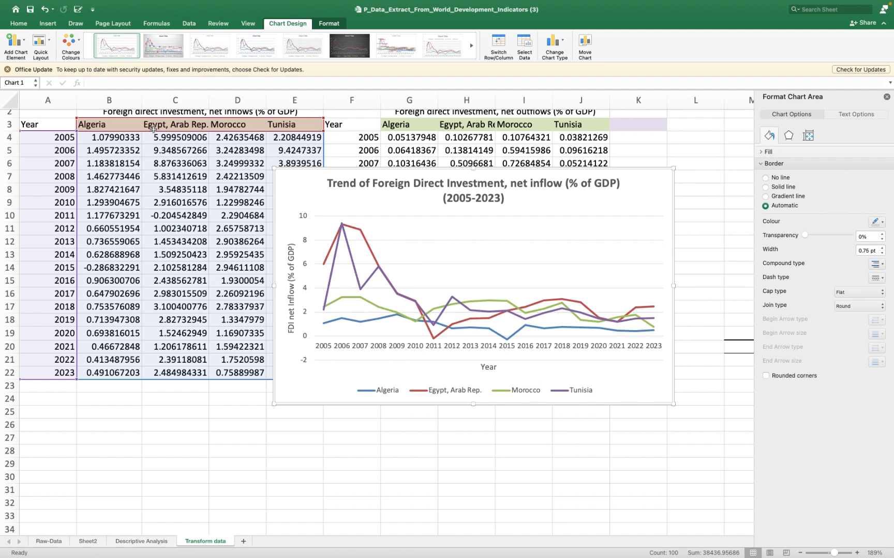
- Copy the finished line chart and paste it into the Word project document below Table 4.1
left_click(289, 188)
right_click(289, 187)
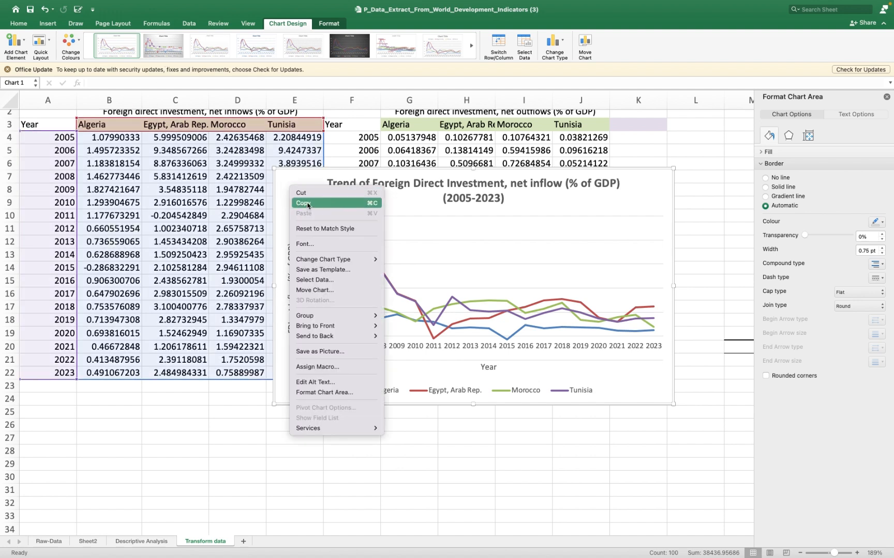
left_click(308, 204)
key("super+Tab")
left_click(310, 333)
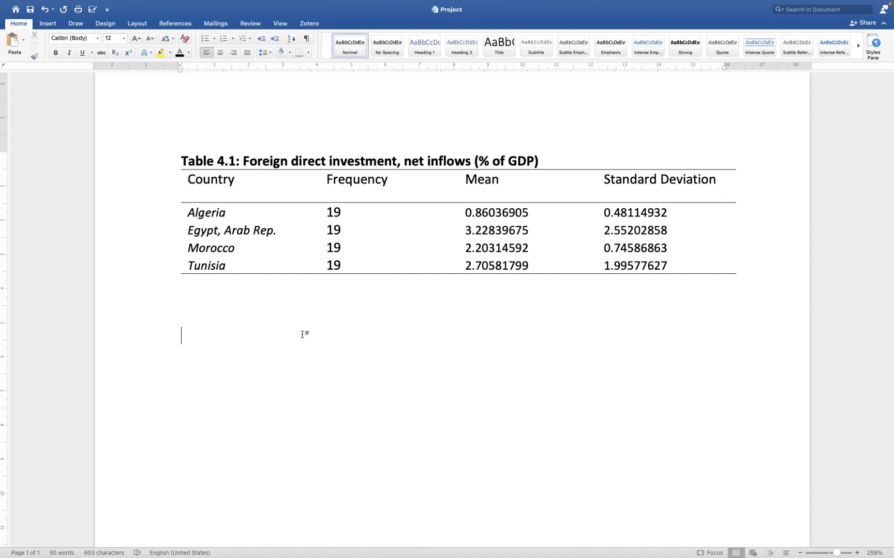
key("super+v")
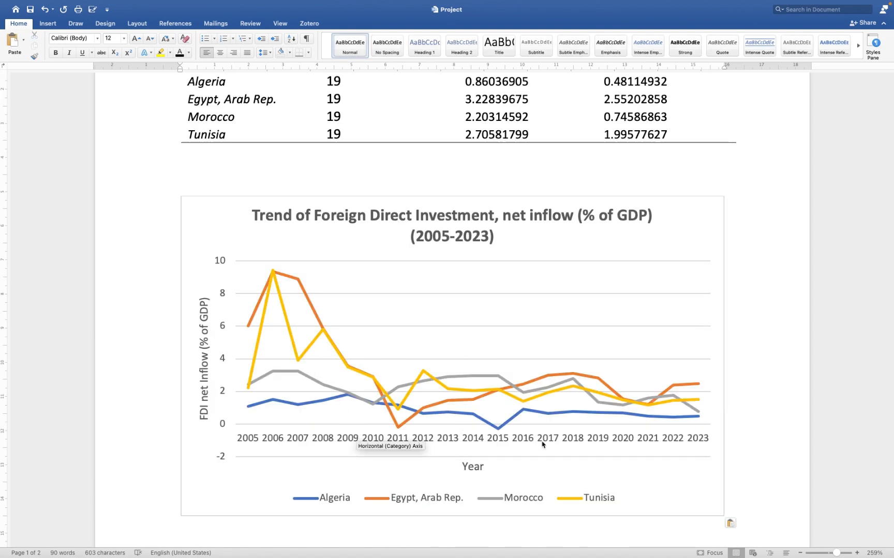
- Start a caption line directly below the pasted chart with the label "Figure 4.1:"
key("Return")
type("FIgure")
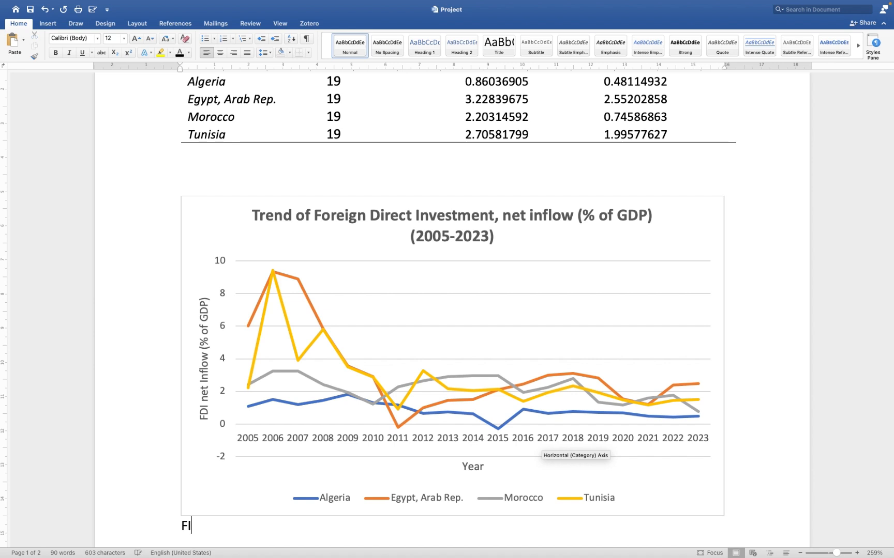
key("BackSpace")
key("BackSpace")
key("BackSpace")
key("BackSpace")
key("BackSpace")
type("igure ")
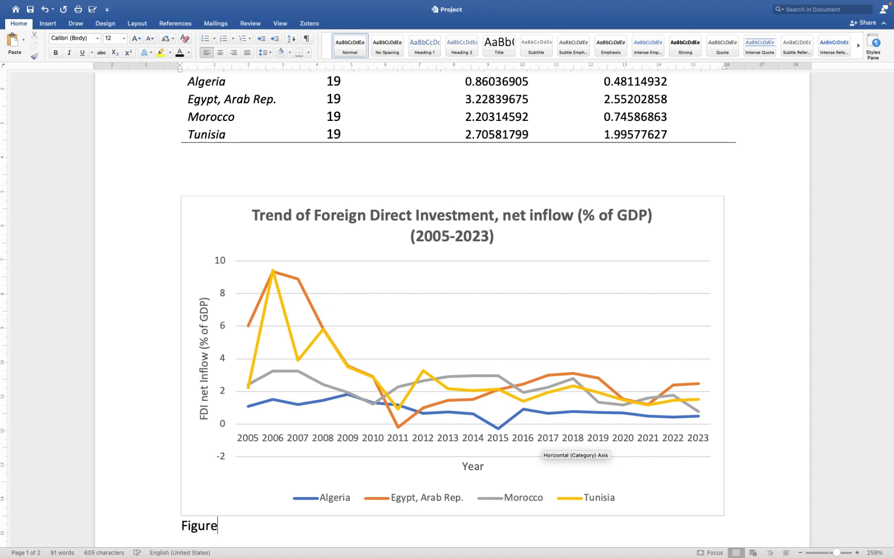
type("4.1:")
- Copy the chart's full title text and paste it after the "Figure 4.1:" label to complete the caption
double_click(493, 227)
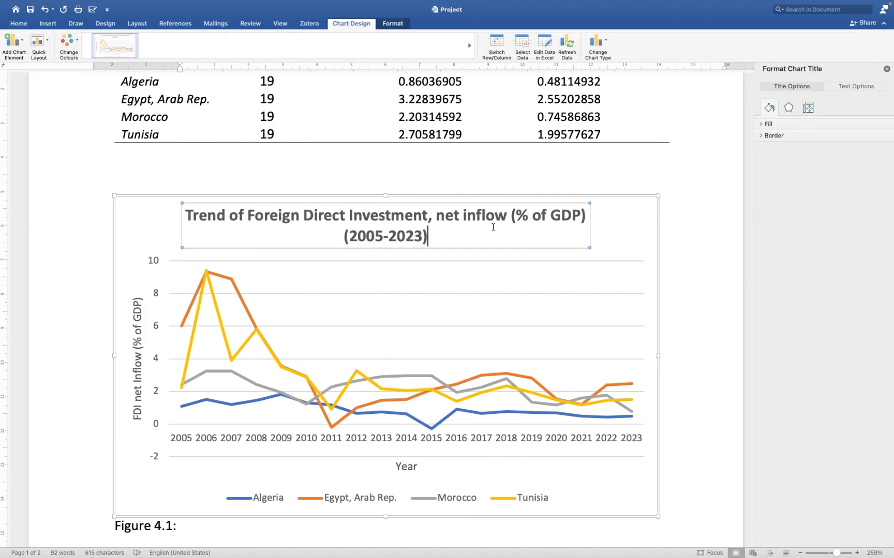
key("super+a")
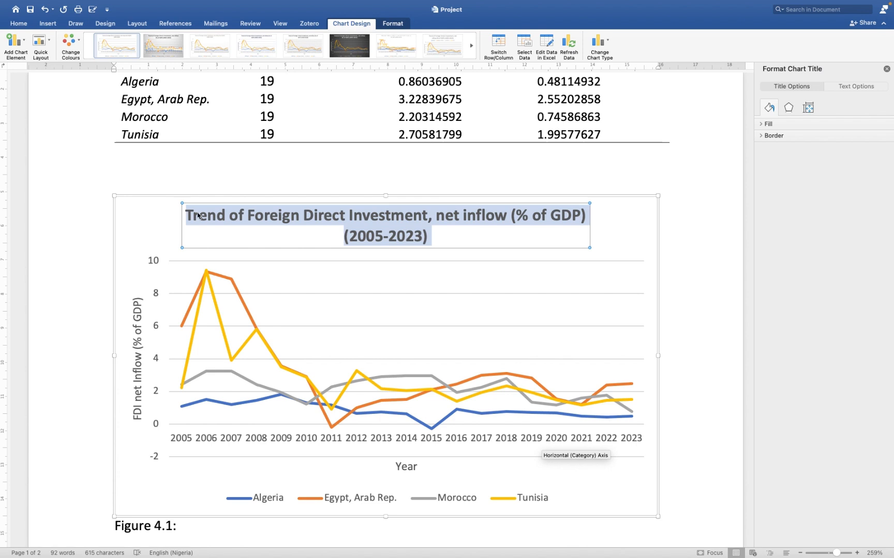
scroll(192, 413, "down", 3)
left_click(199, 473)
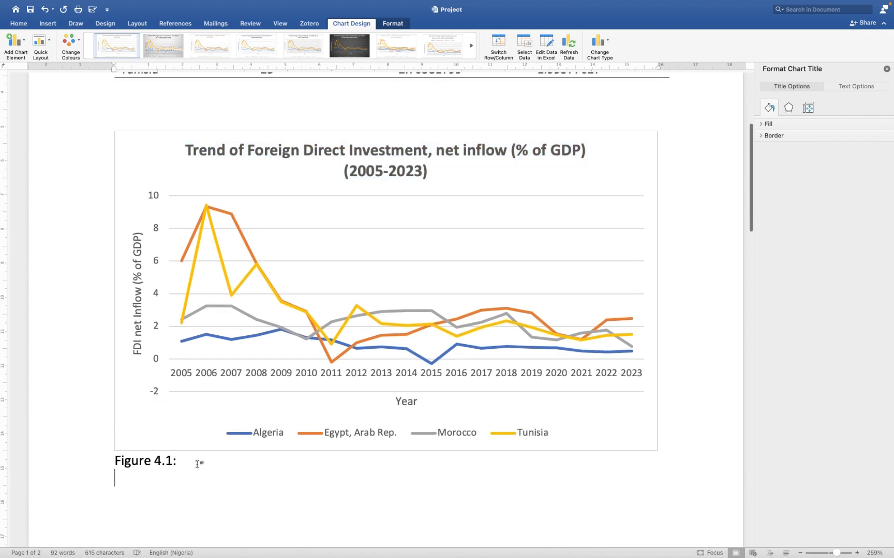
left_click(197, 462)
key("super+v")
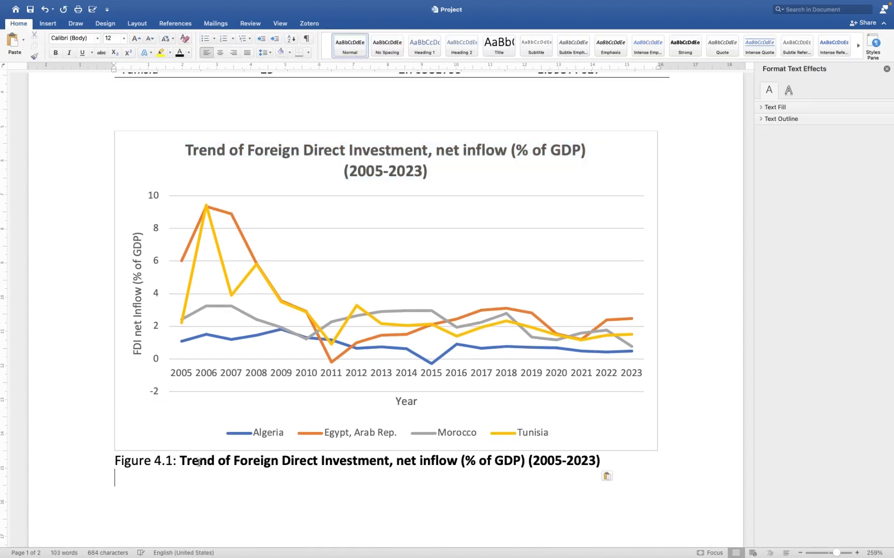
- Remove the bold from the entire Figure 4.1 caption and centre it beneath the chart
left_click_drag(115, 461, 625, 467)
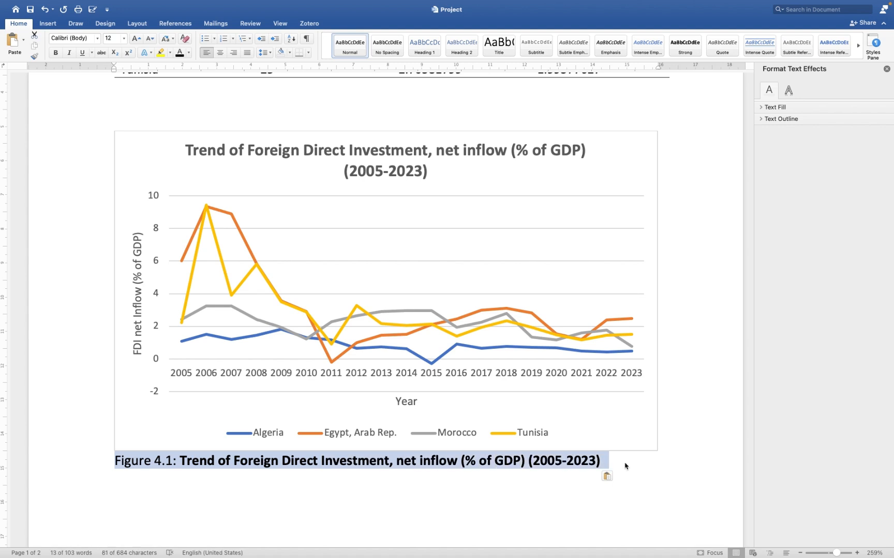
key("super+b")
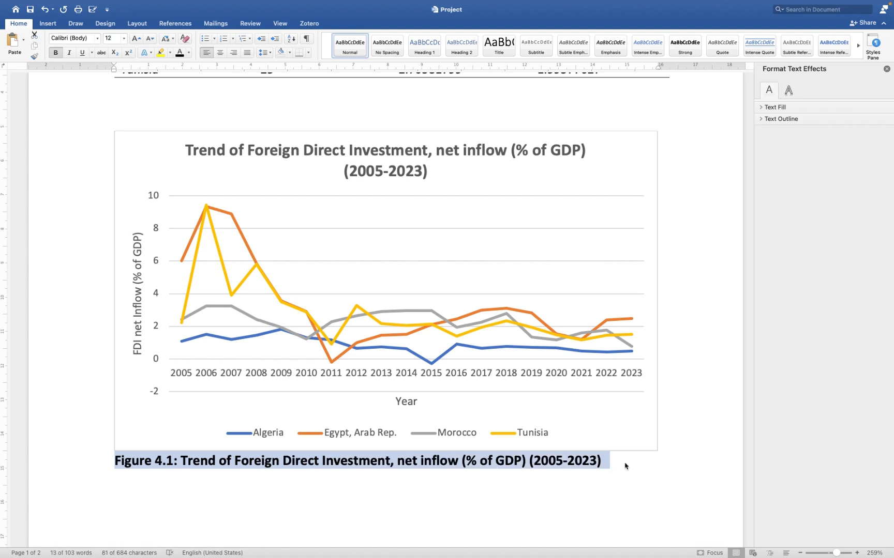
key("super+b")
key("super+e")
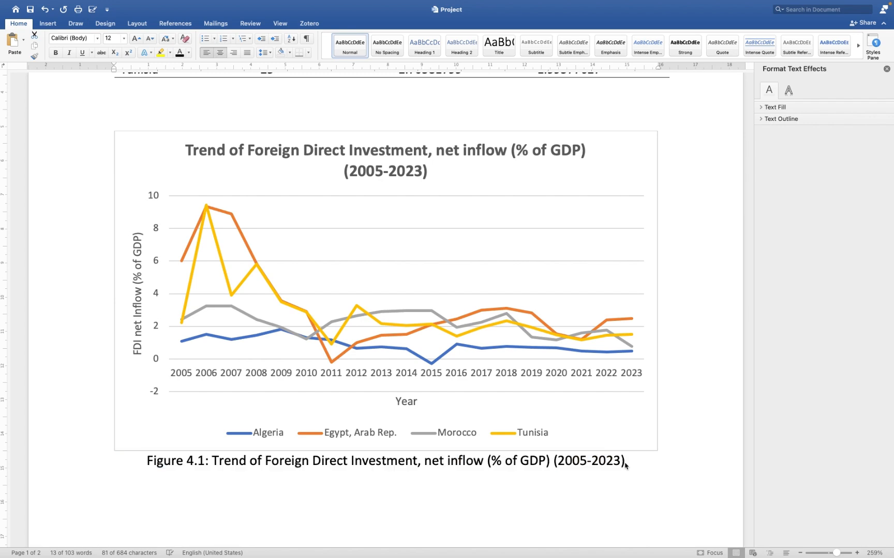
left_click(601, 476)
scroll(600, 476, "up", 8)
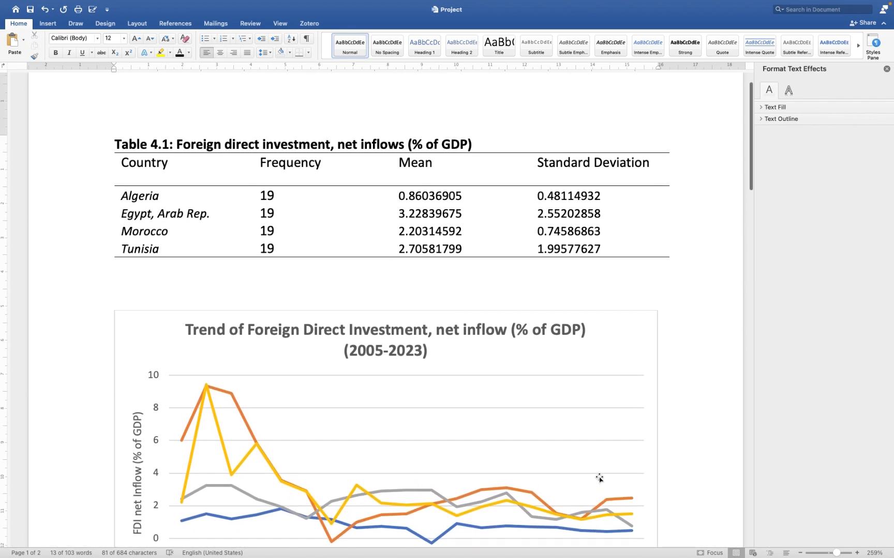
key("ctrl+Left")
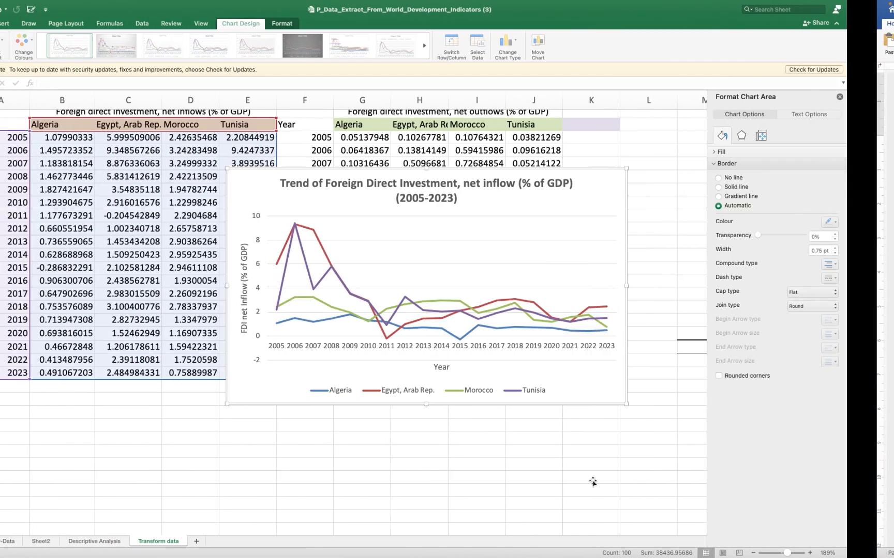
left_click_drag(589, 172, 585, 211)
key("super+z")
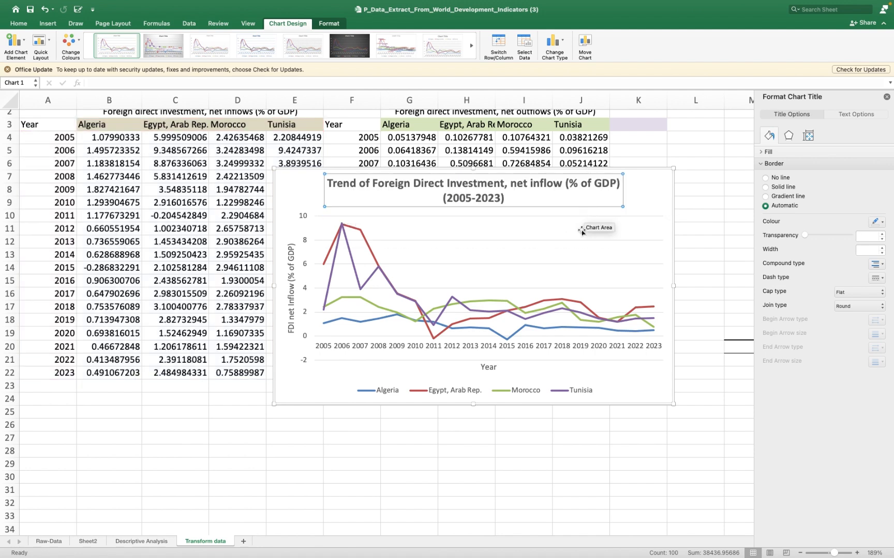
key("ctrl+Right")
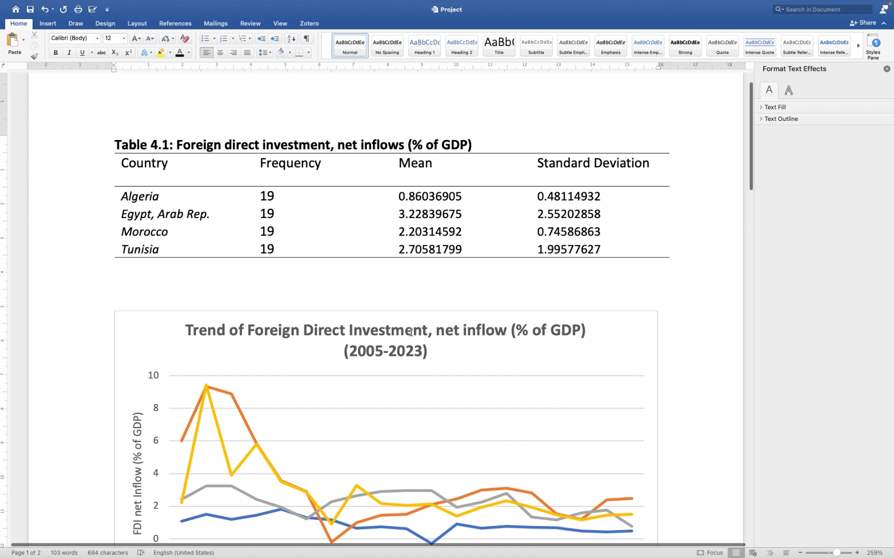
- Examine the country trend lines in the Figure 4.1 chart and review them alongside the statistics in Table 4.1
scroll(395, 349, "down", 5)
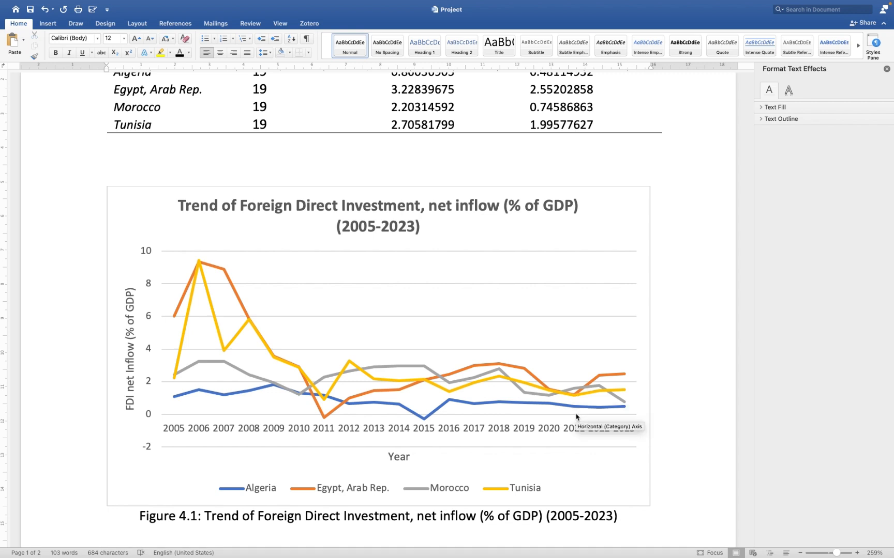
left_click(596, 380)
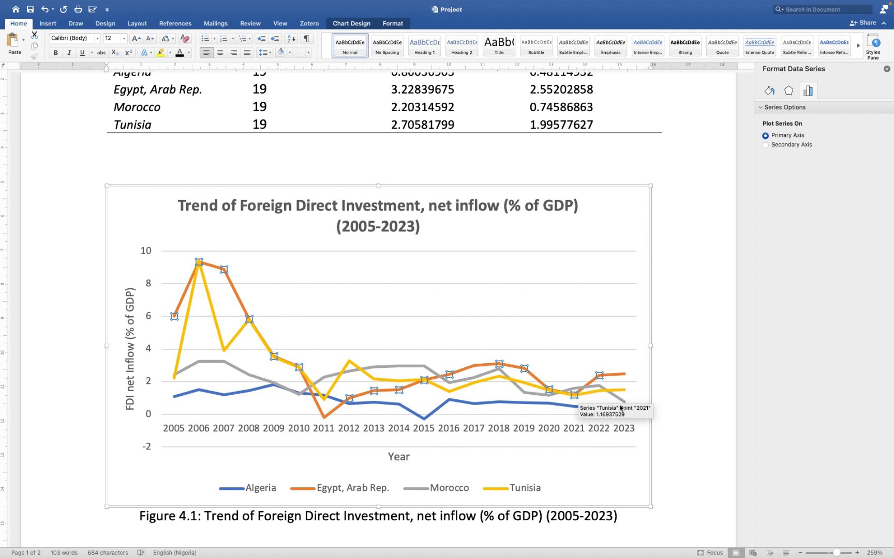
left_click(586, 389)
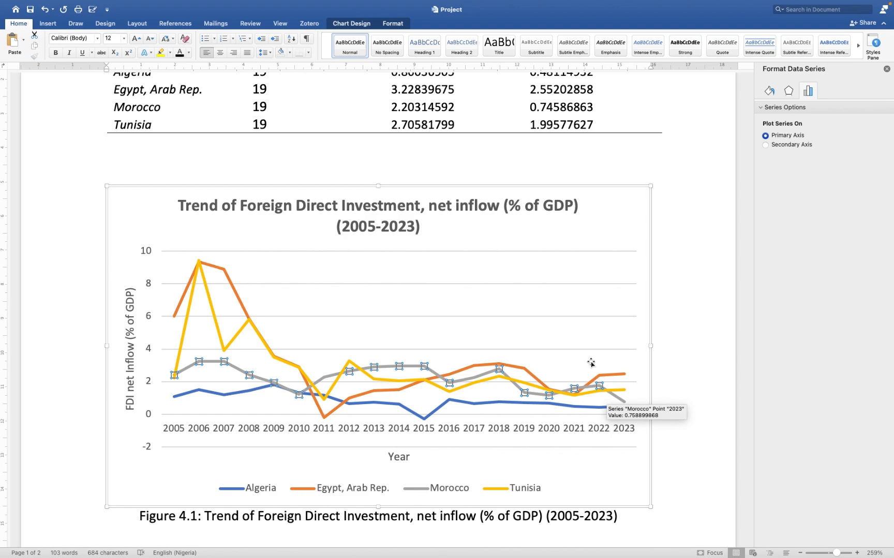
scroll(590, 363, "up", 4)
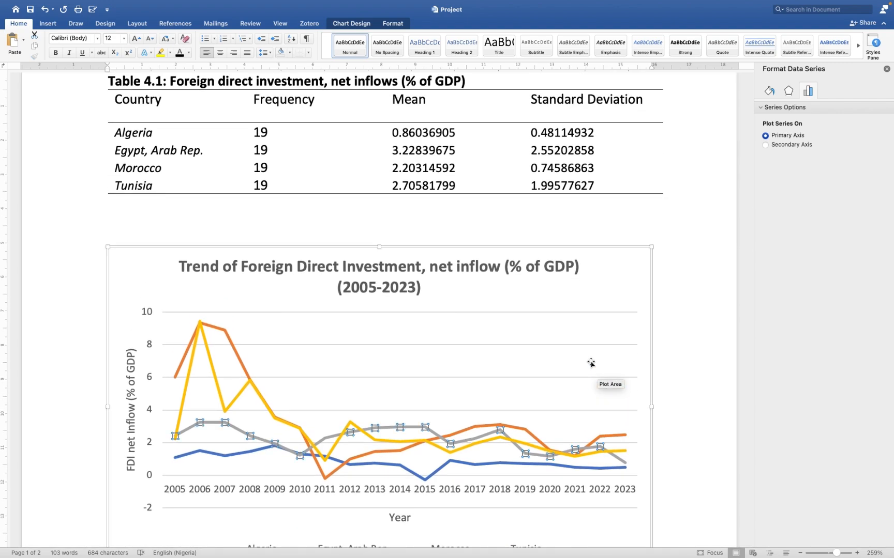
key("ctrl+Left")
key("ctrl+Right")
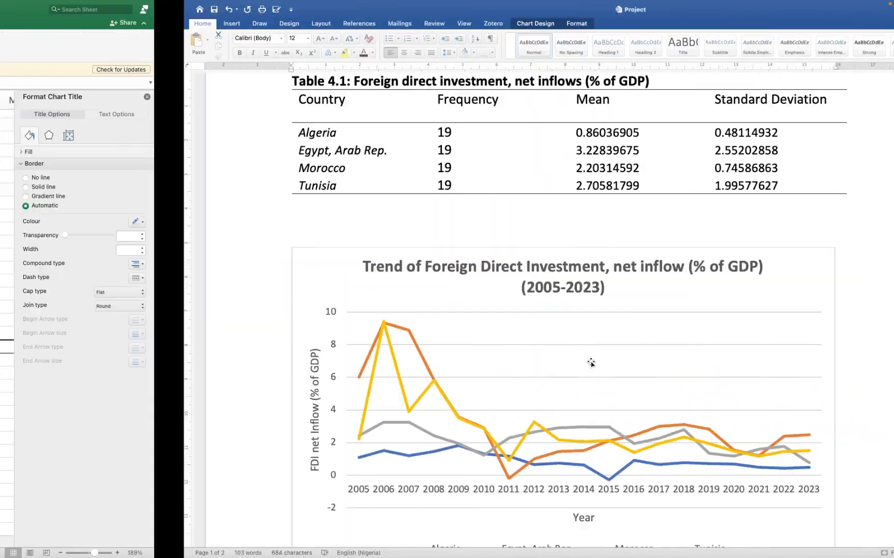
left_click(599, 446)
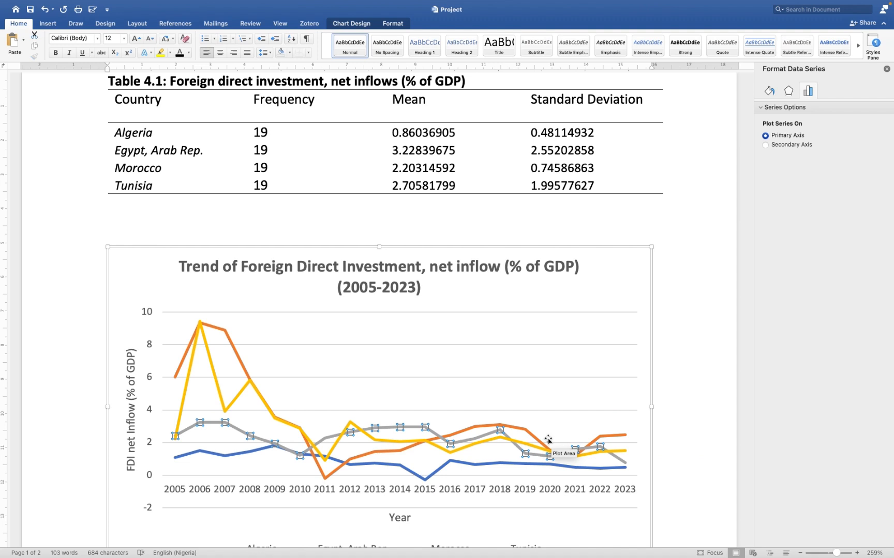
scroll(549, 440, "down", 5)
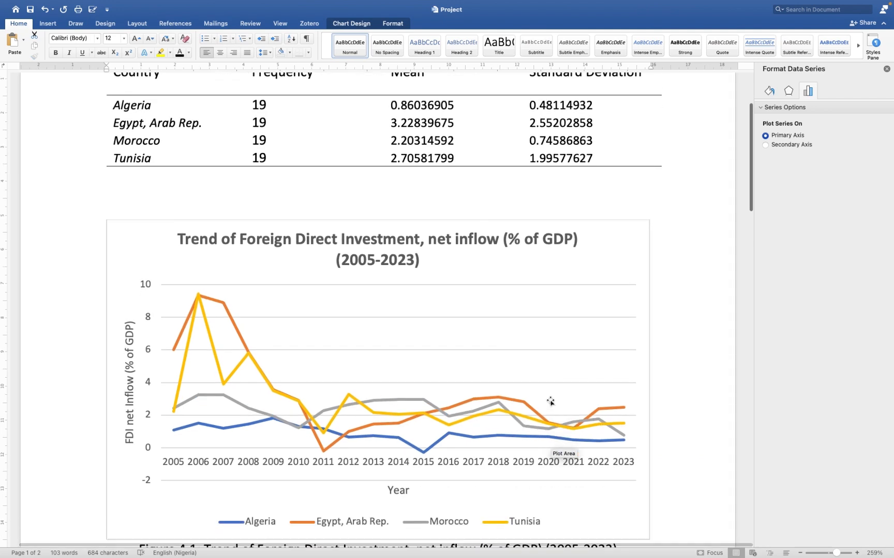
mouse_move(569, 376)
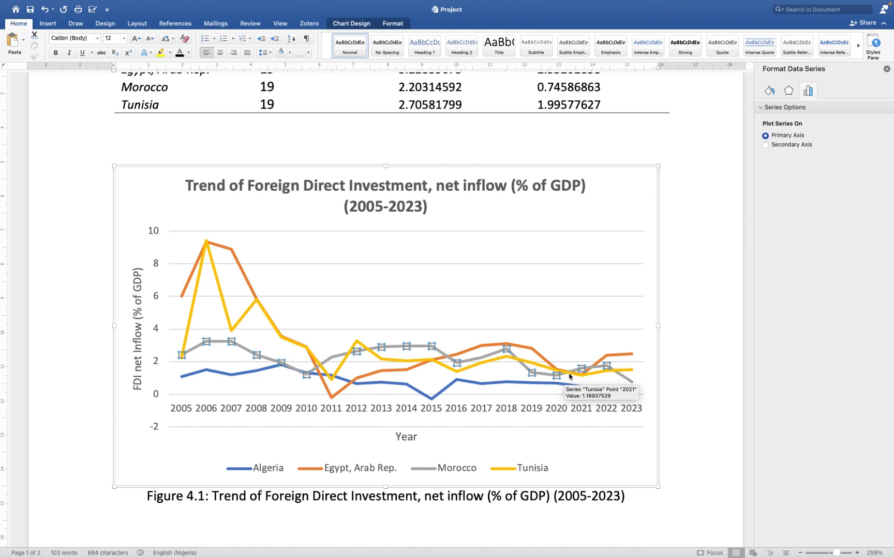
key("ctrl+Right")
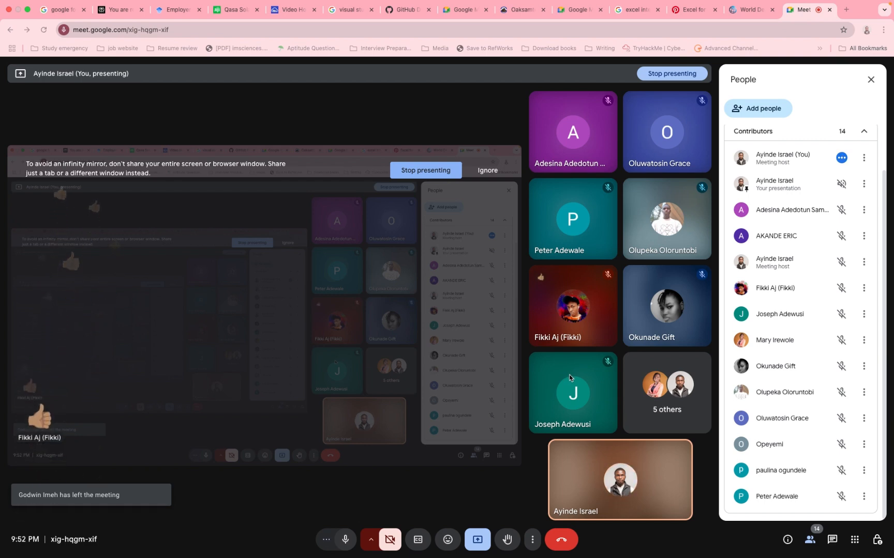
mouse_move(683, 1)
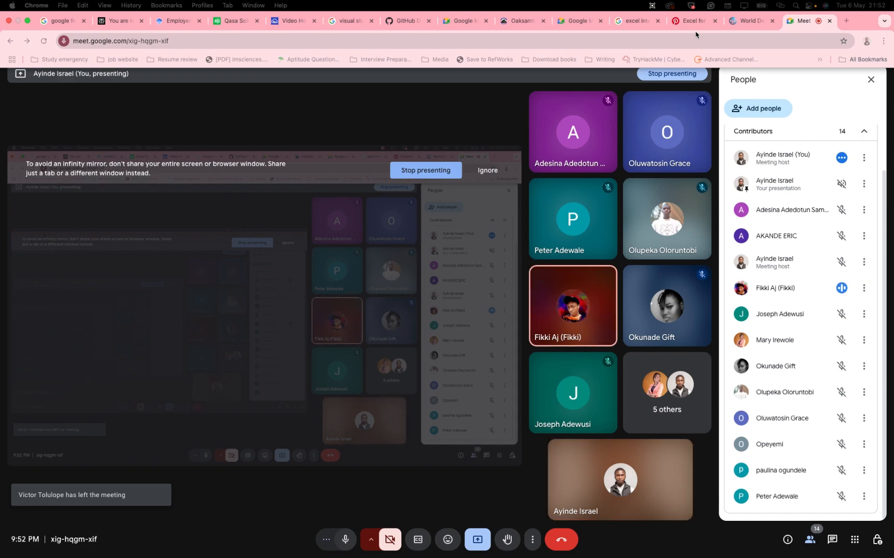
key("ctrl+Left")
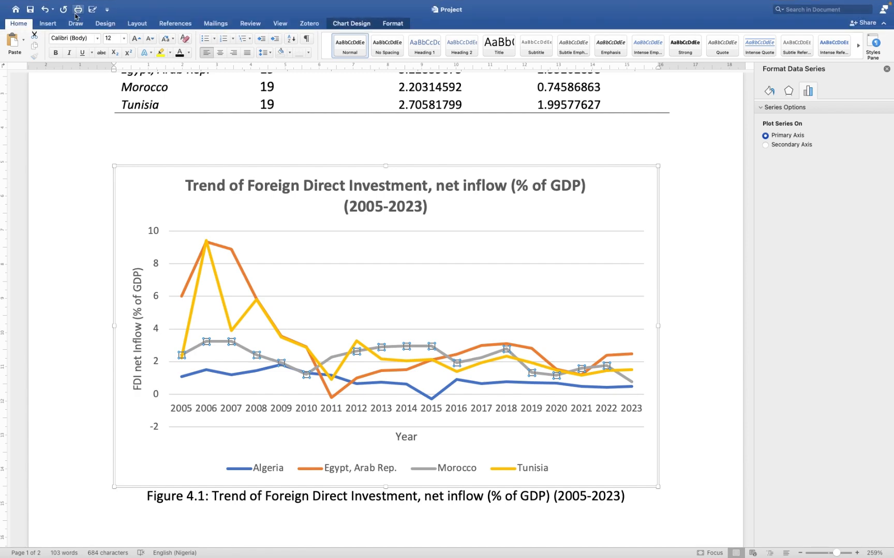
key("ctrl+Left")
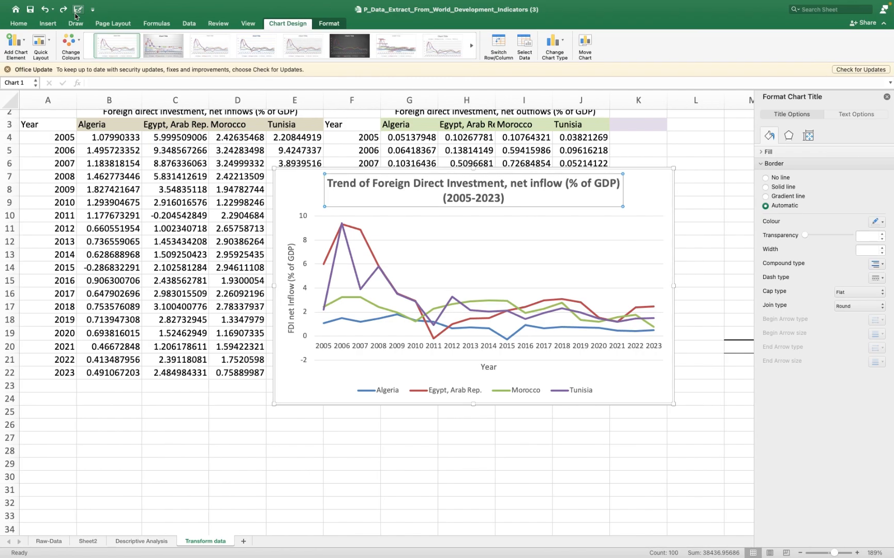
key("ctrl+Left")
key("ctrl+Right")
key("ctrl+Right")
key("ctrl+Right")
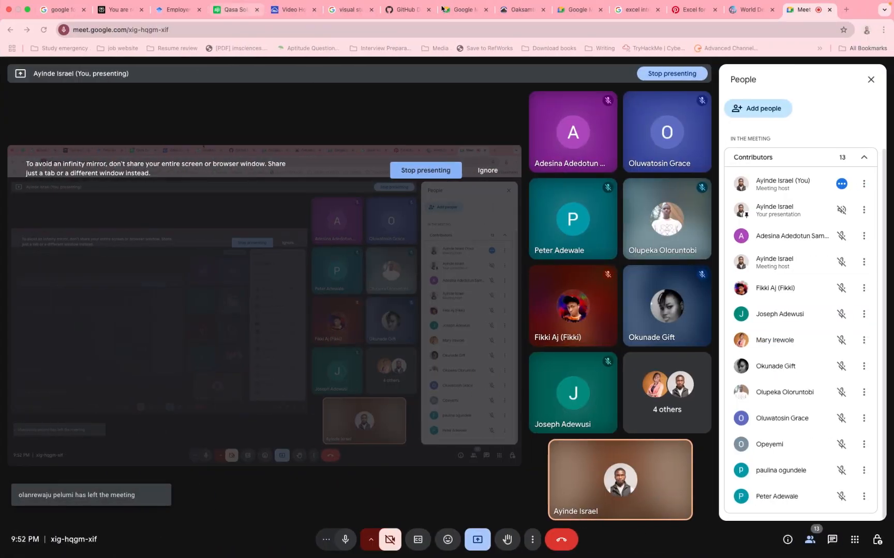
left_click(866, 30)
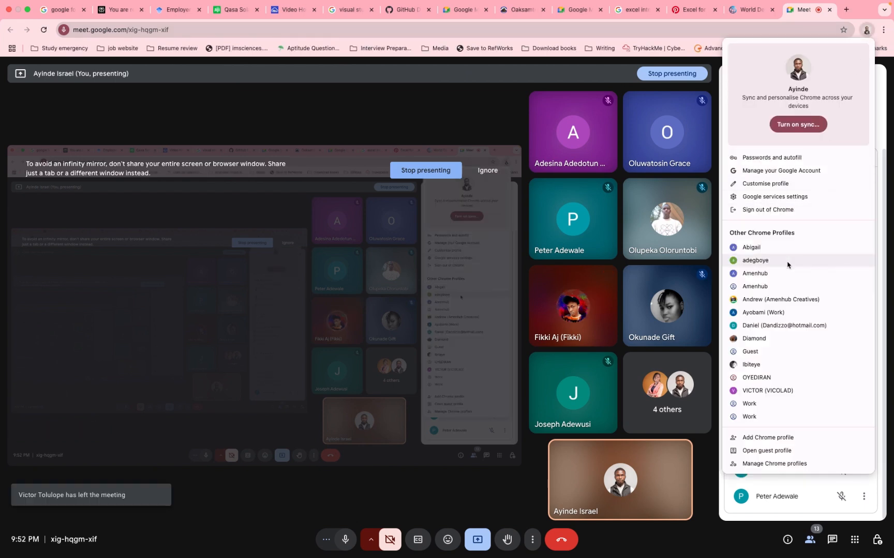
left_click(775, 290)
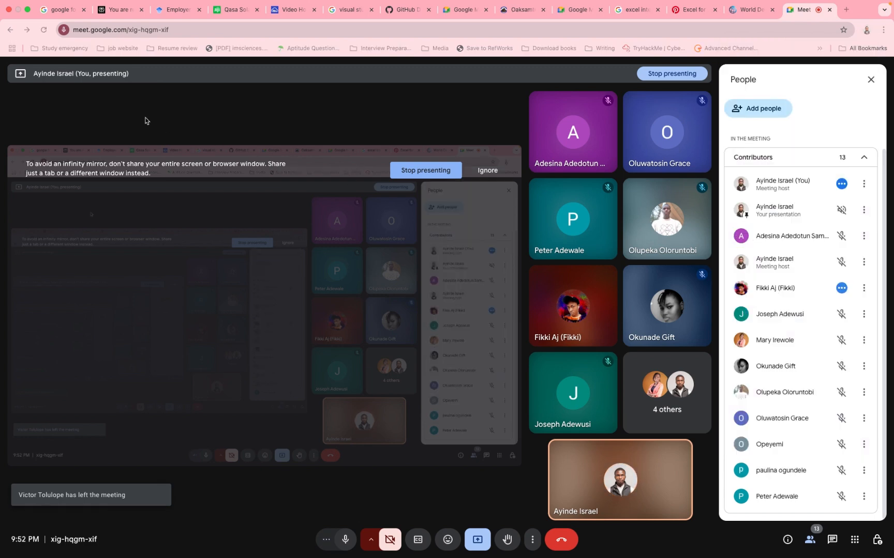
key("ctrl+Left")
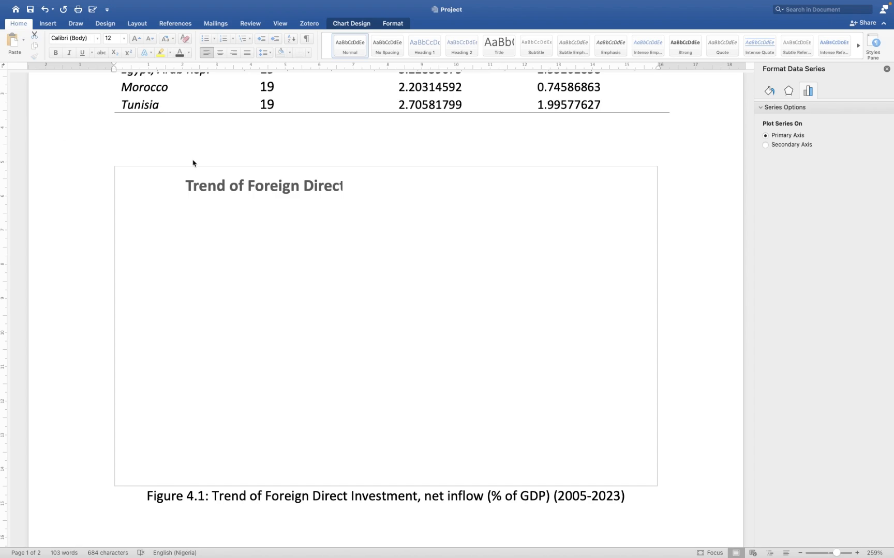
key("ctrl+Right")
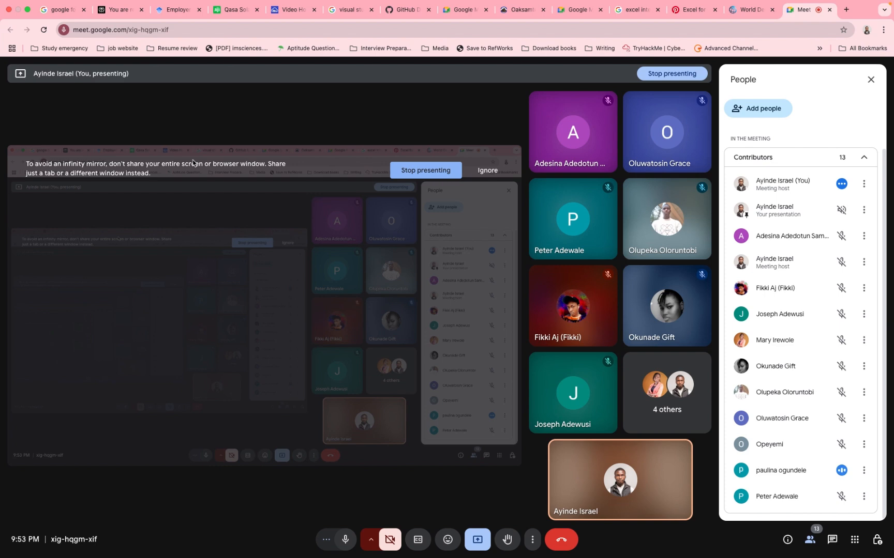
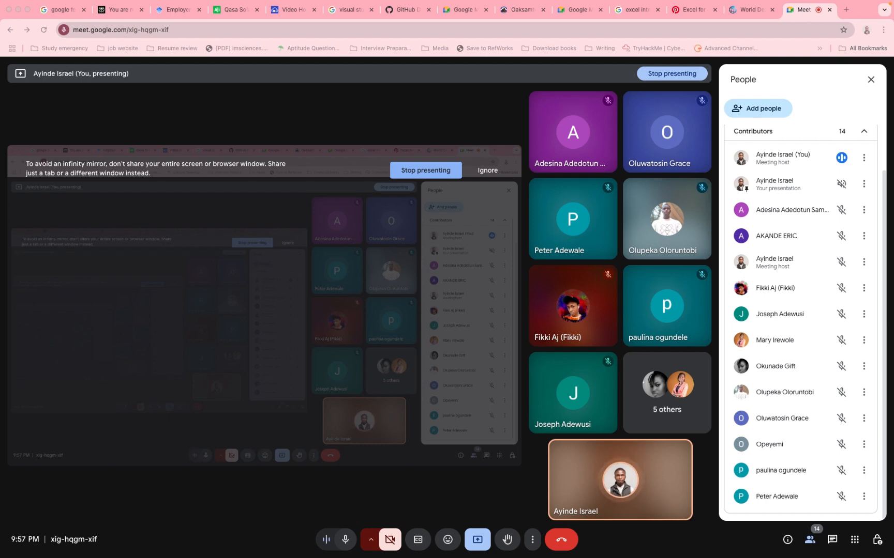
- Switch to the Word document and review the Figure 4.1 line chart together with its caption
key("ctrl+Left")
key("ctrl+Left")
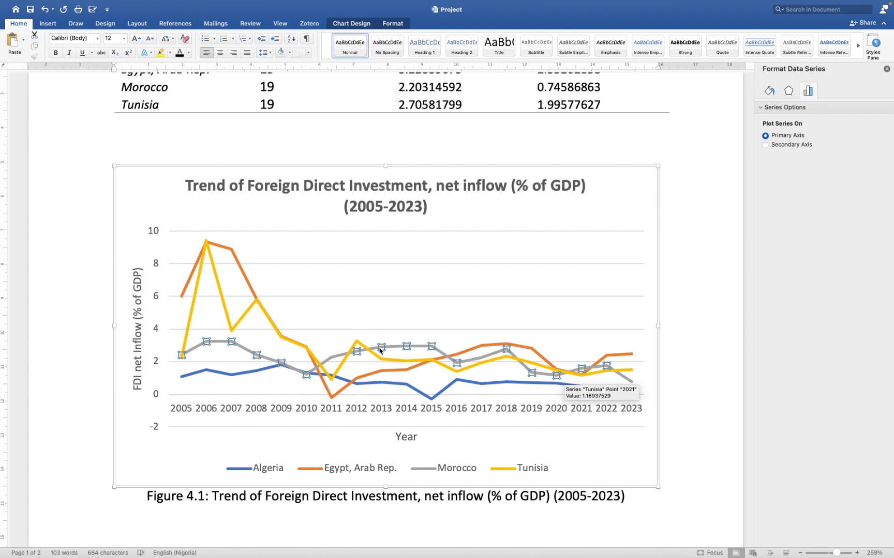
scroll(380, 348, "down", 2)
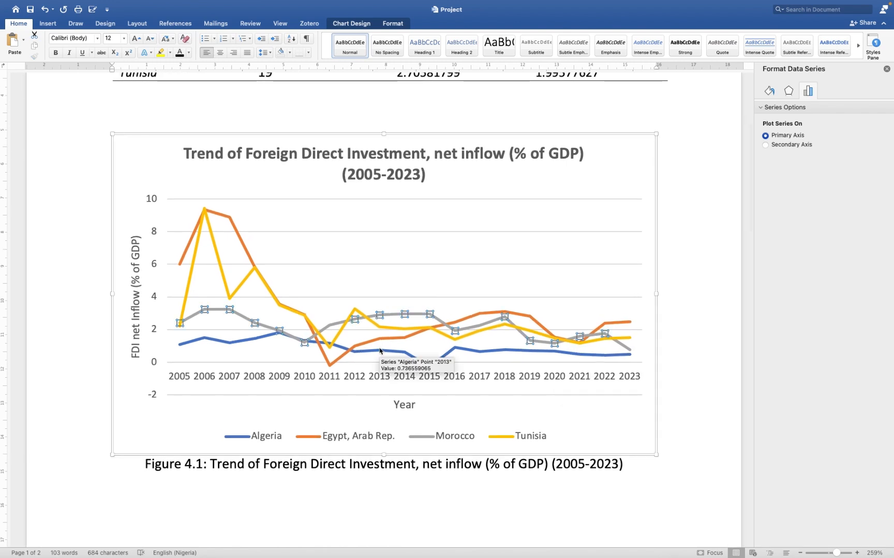
- Return to the Google Meet call in Chrome and leave the meeting
key("ctrl+Right")
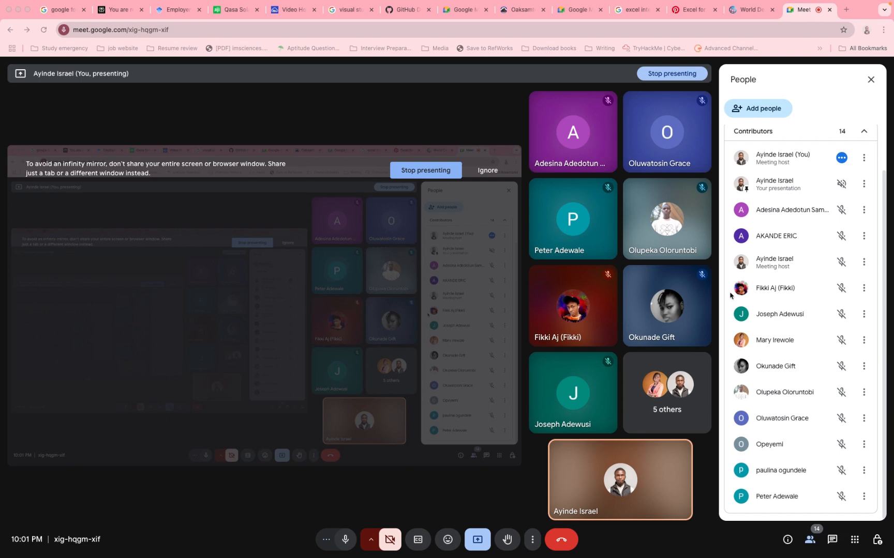
scroll(811, 365, "up", 1)
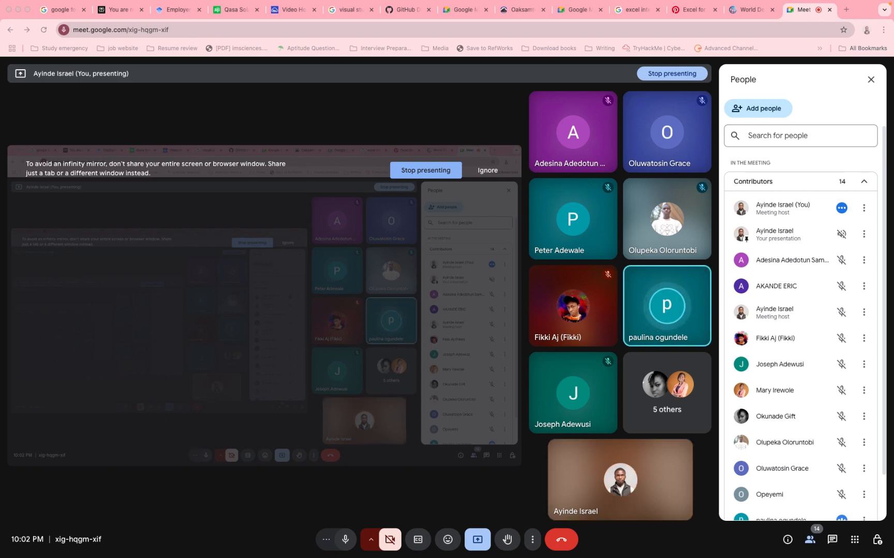
mouse_move(357, 2)
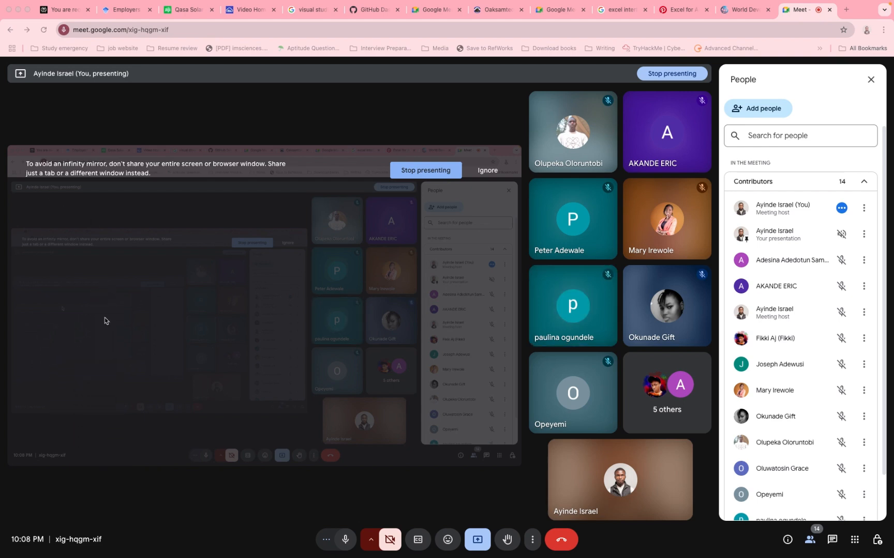
left_click(569, 549)
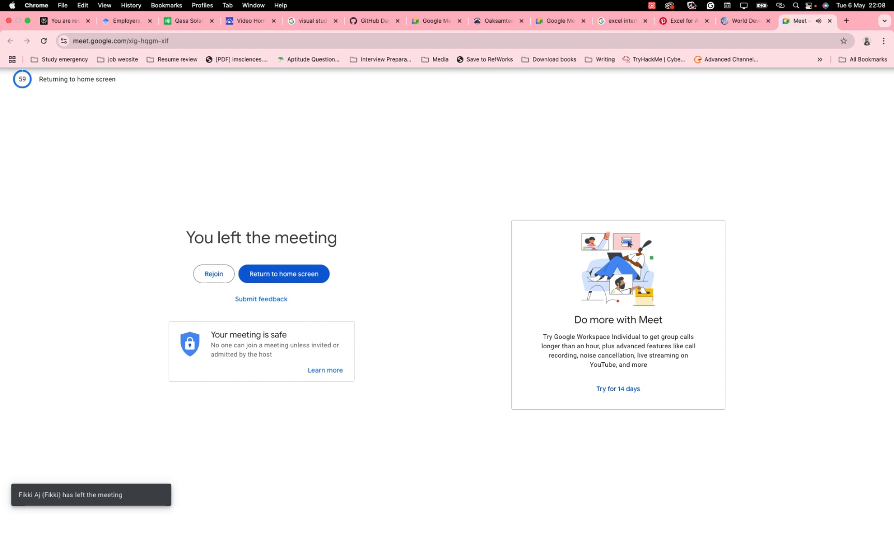